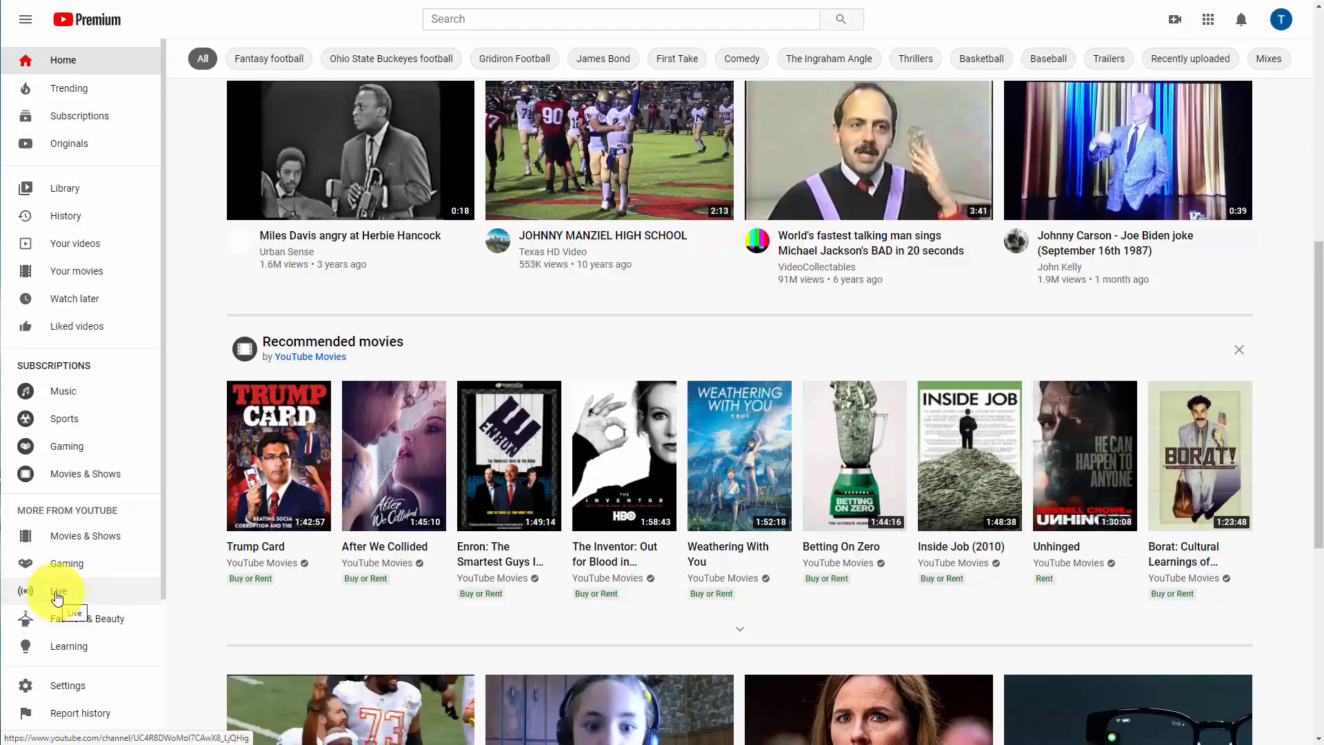
# Open YouTube's Live section and browse the recommended videos on the home page
pyautogui.click(58, 595)
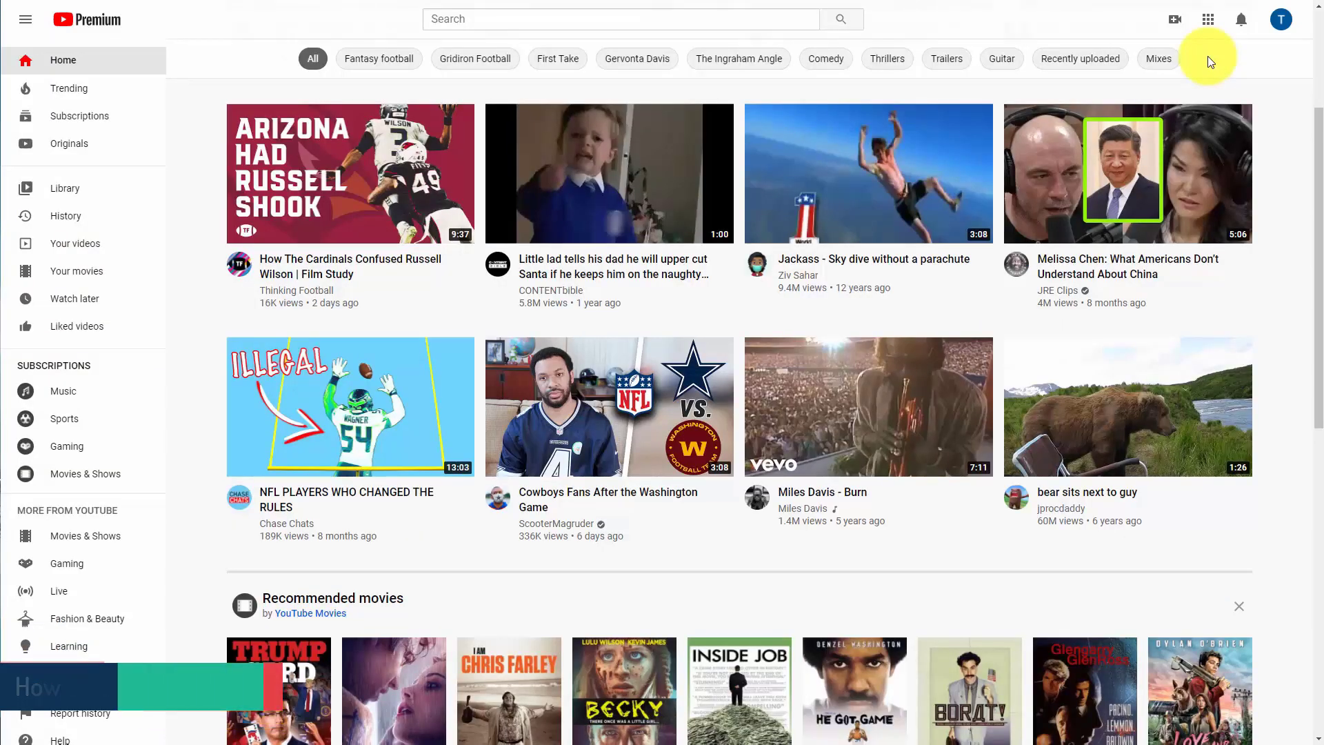
pyautogui.scroll(-14, 204, 163)
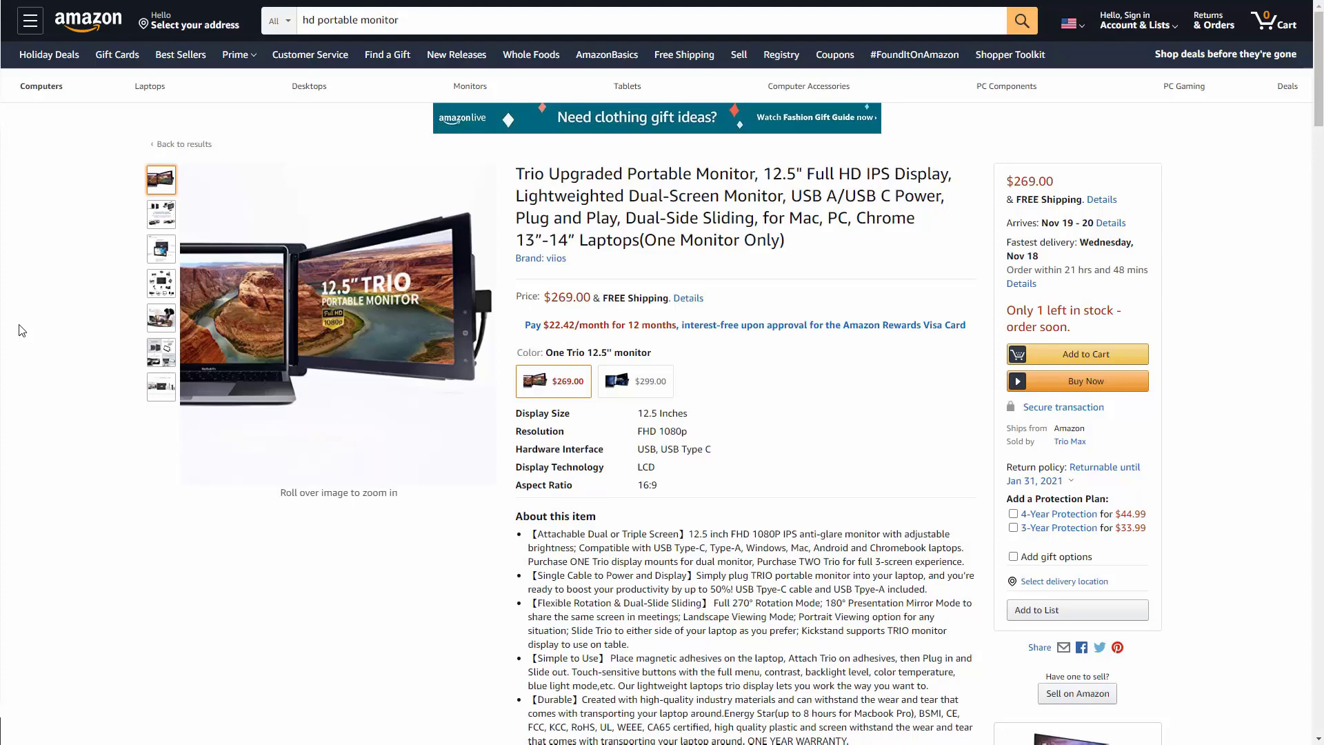
# Compare the Amazon listings for portable laptop monitors, including the Trio 12.5" and the Newsoul 15.6" models
pyautogui.hotkey('ctrl', 'Tab')
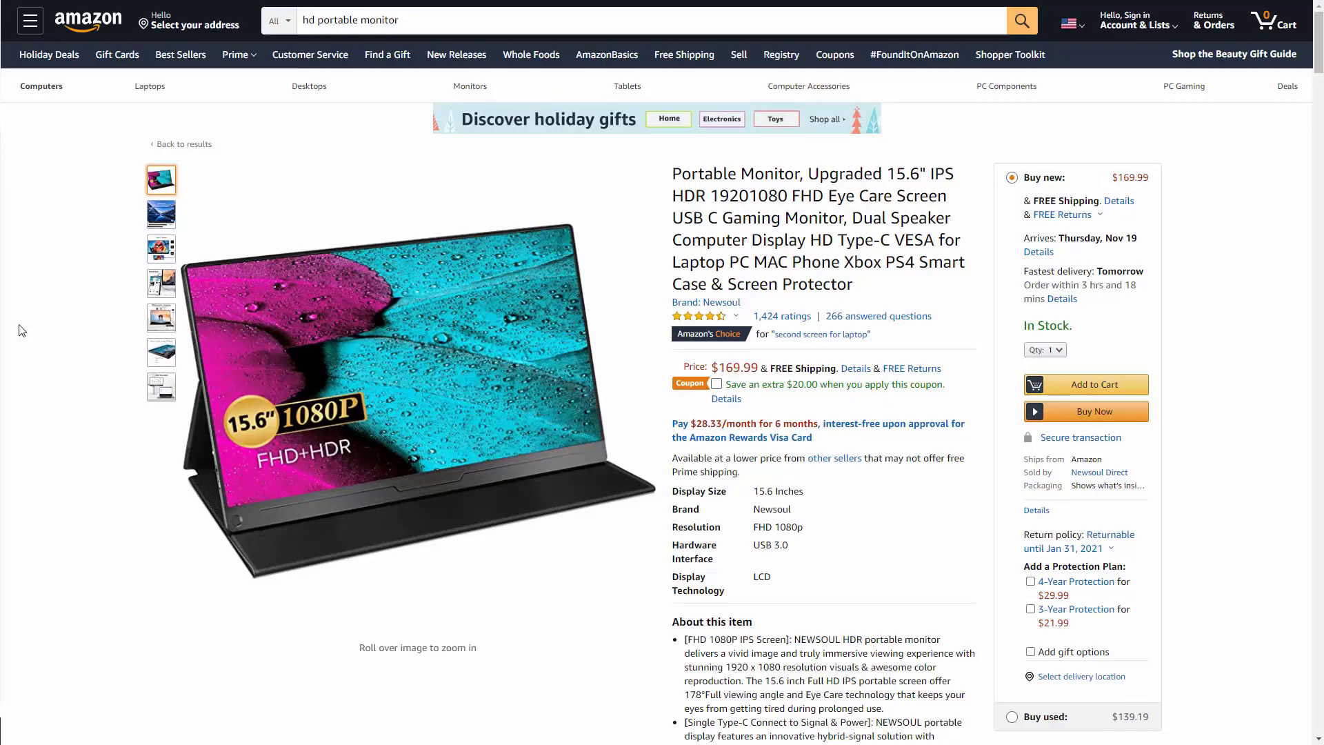
pyautogui.hotkey('ctrl', 'Tab')
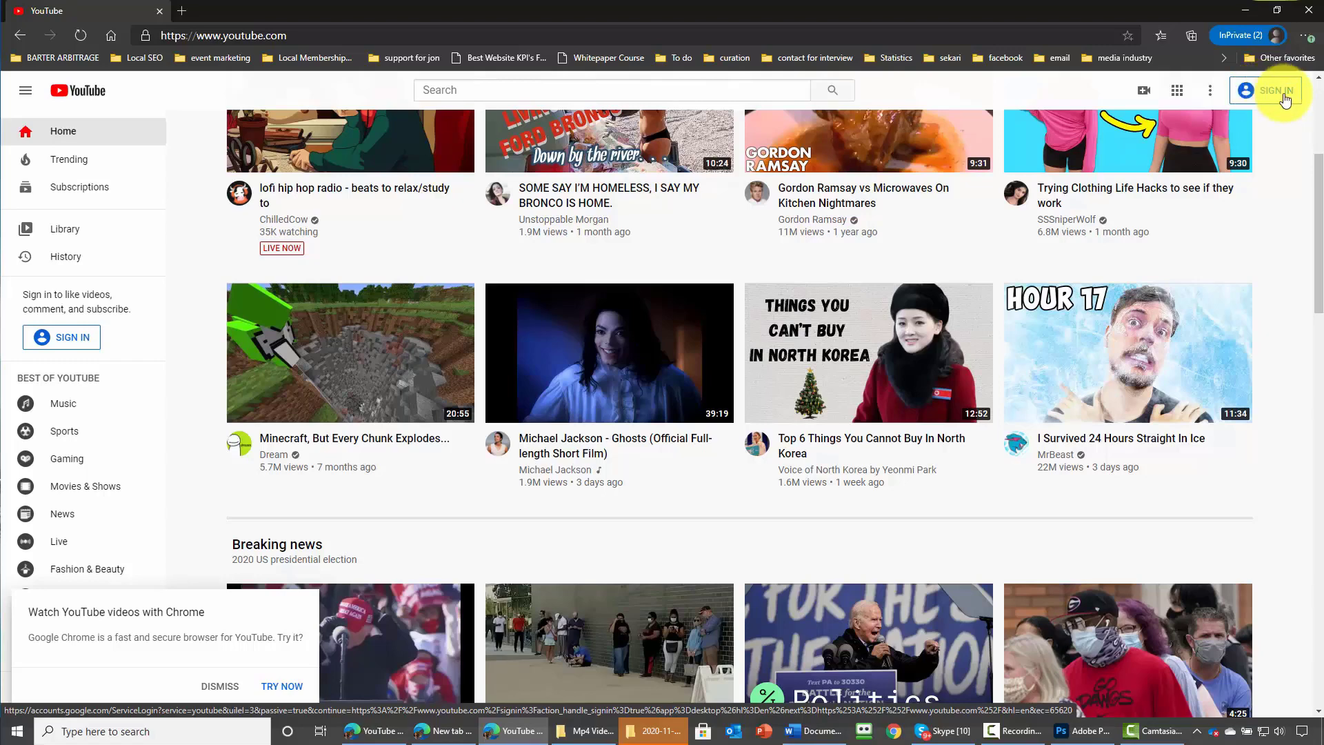
# Start creating a new Google account from YouTube's sign-in page
pyautogui.click(1263, 93)
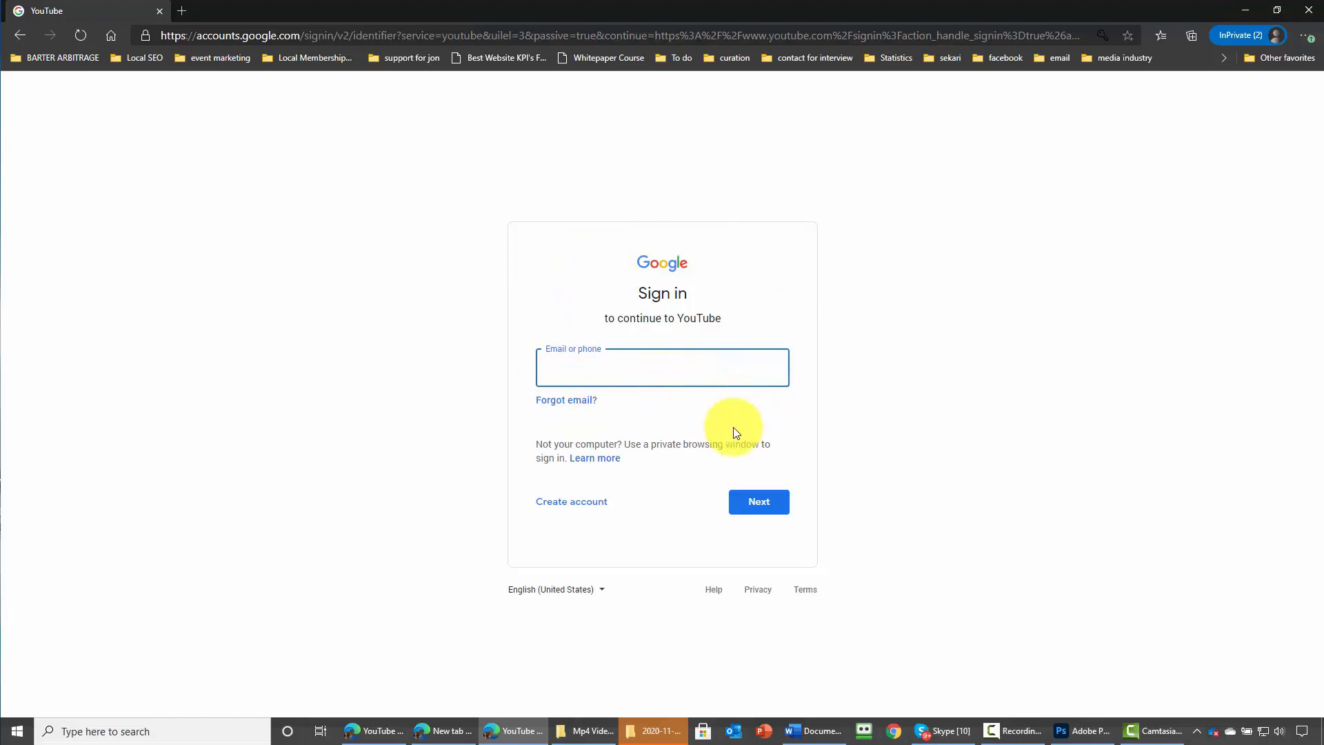
pyautogui.click(584, 507)
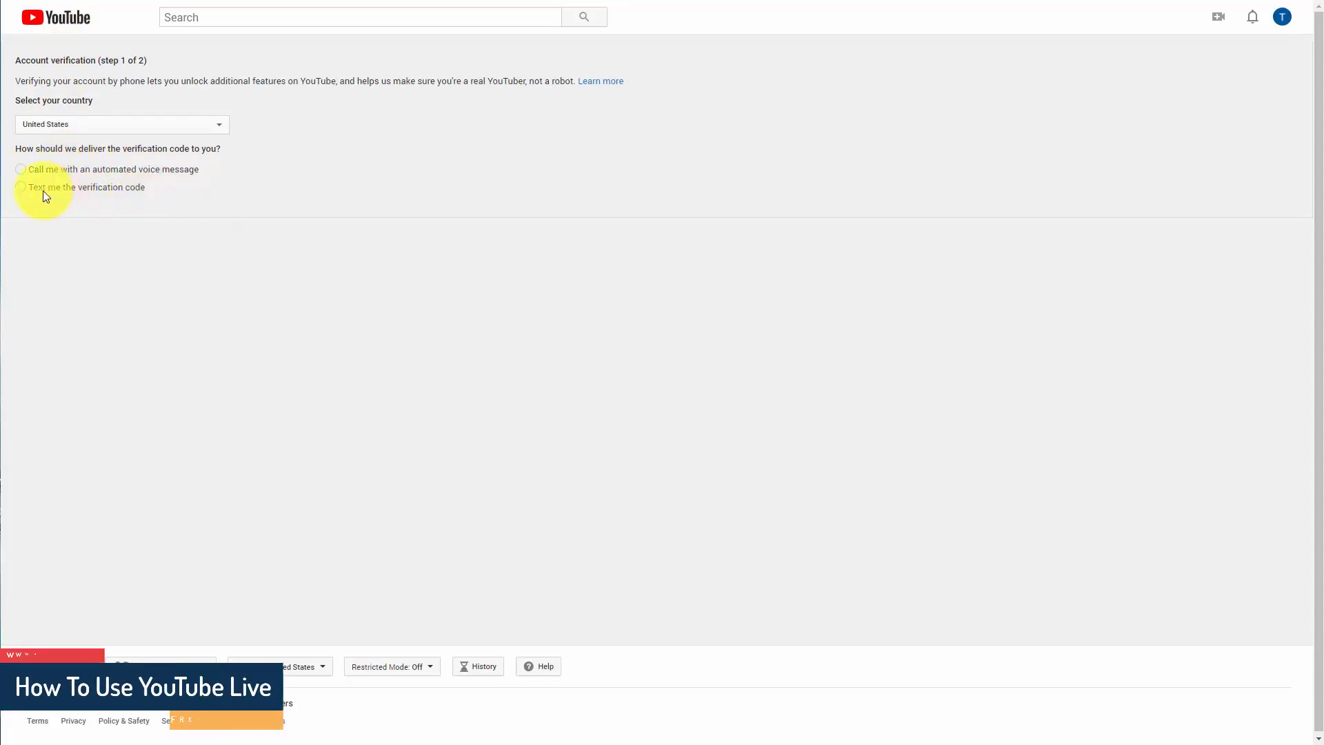
# Submit the phone verification with the code delivered by text message and continue to the channel's live stream management page
pyautogui.click(21, 187)
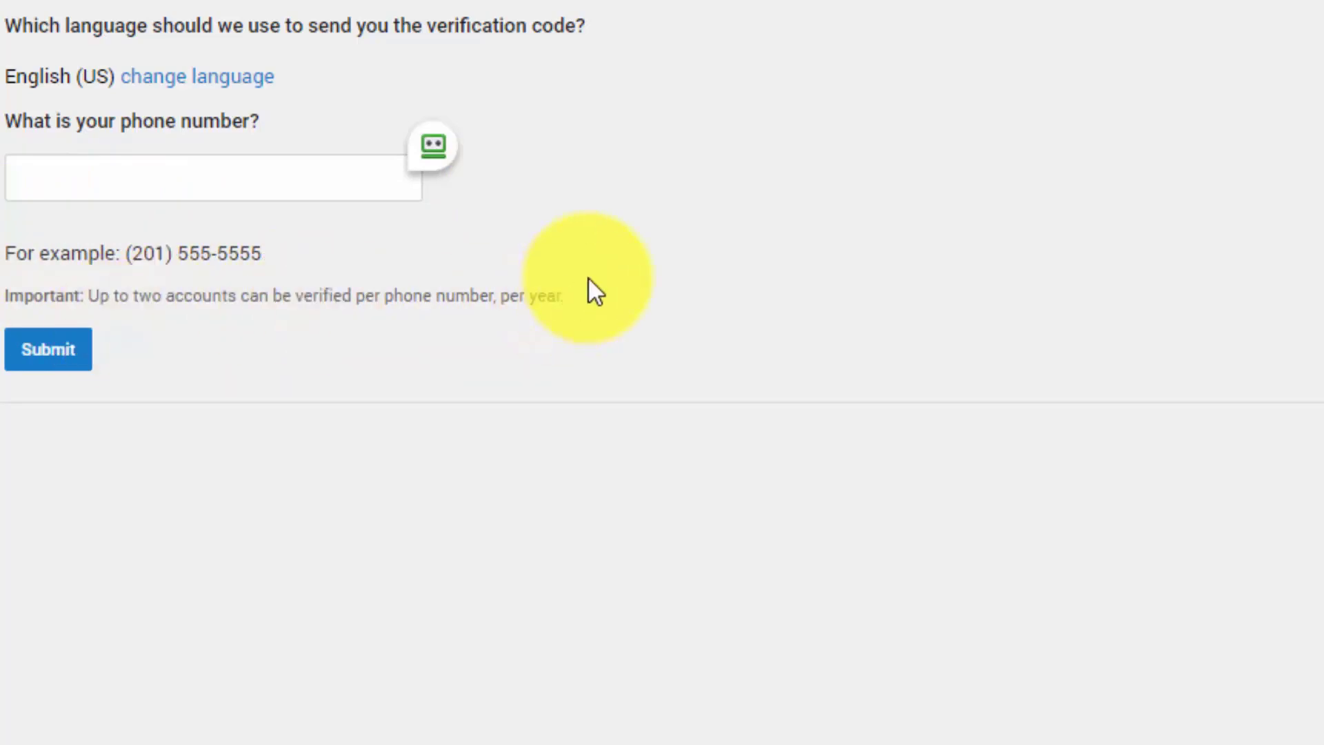
pyautogui.click(77, 332)
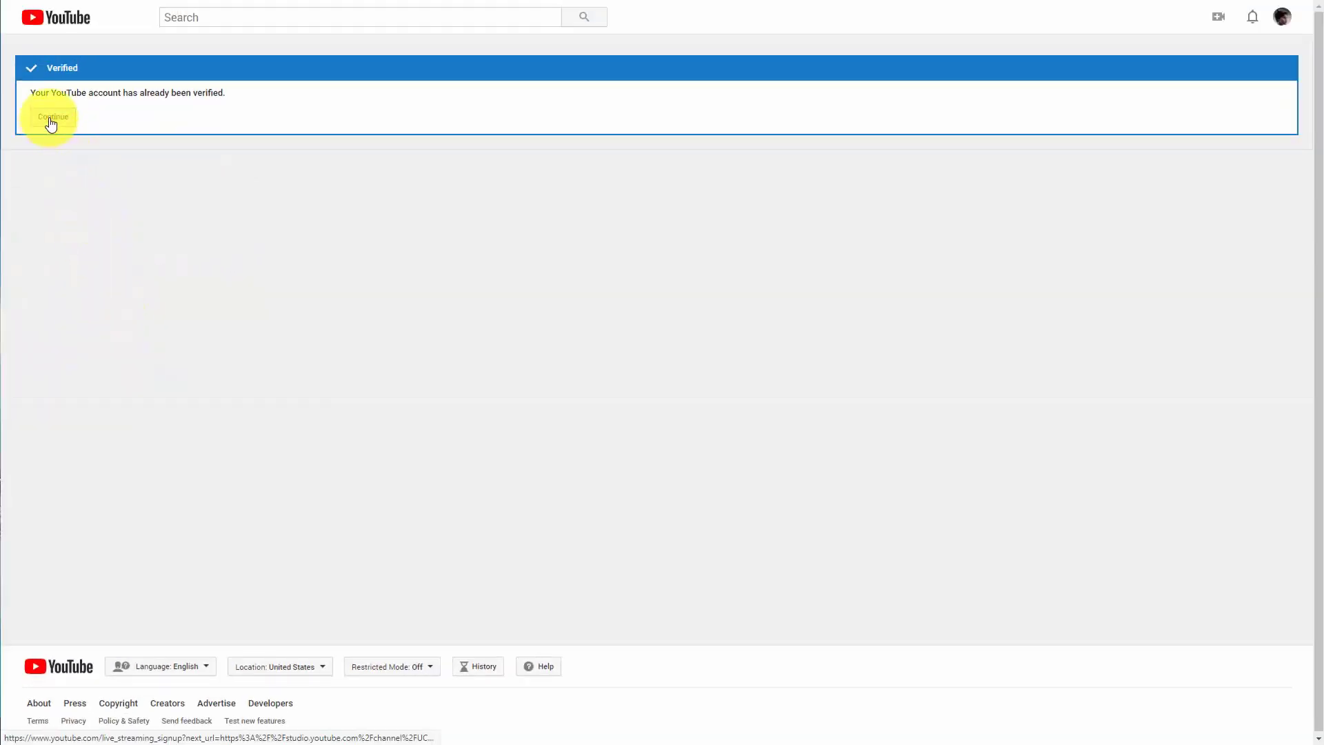
pyautogui.click(50, 117)
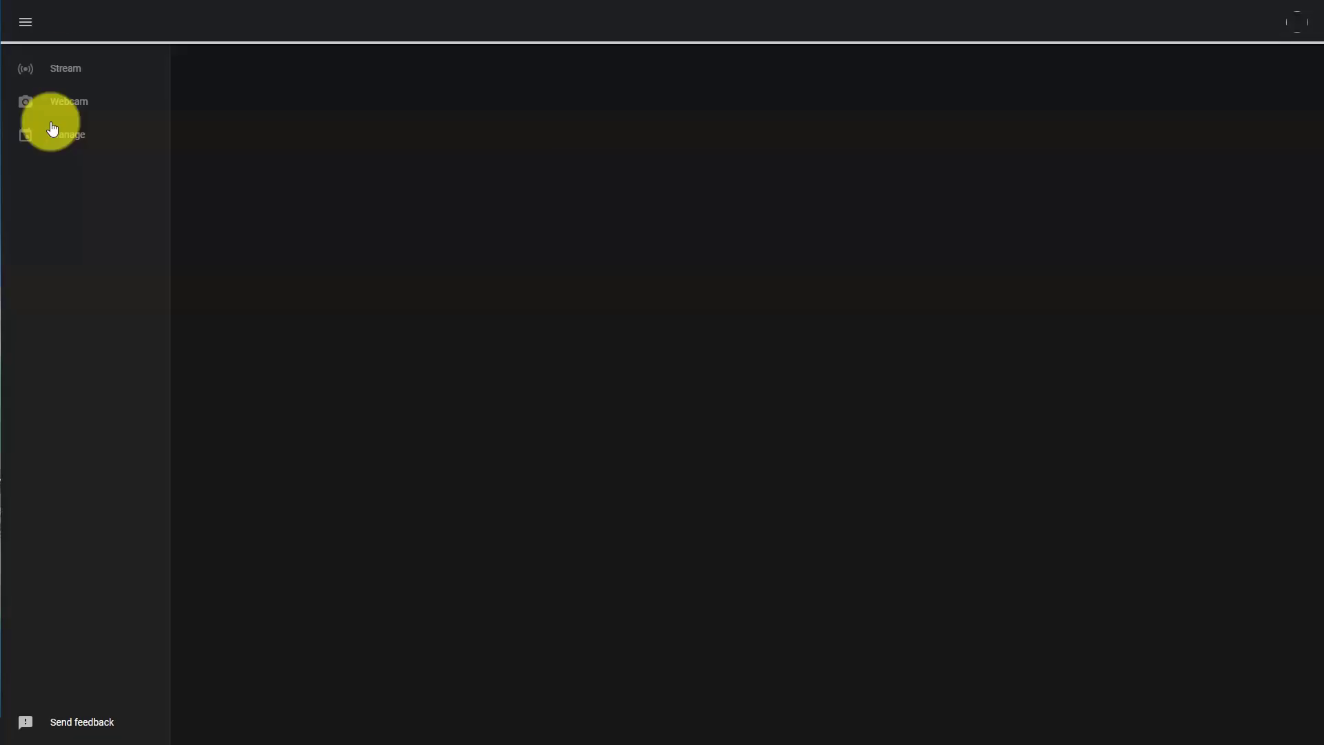
pyautogui.click(52, 129)
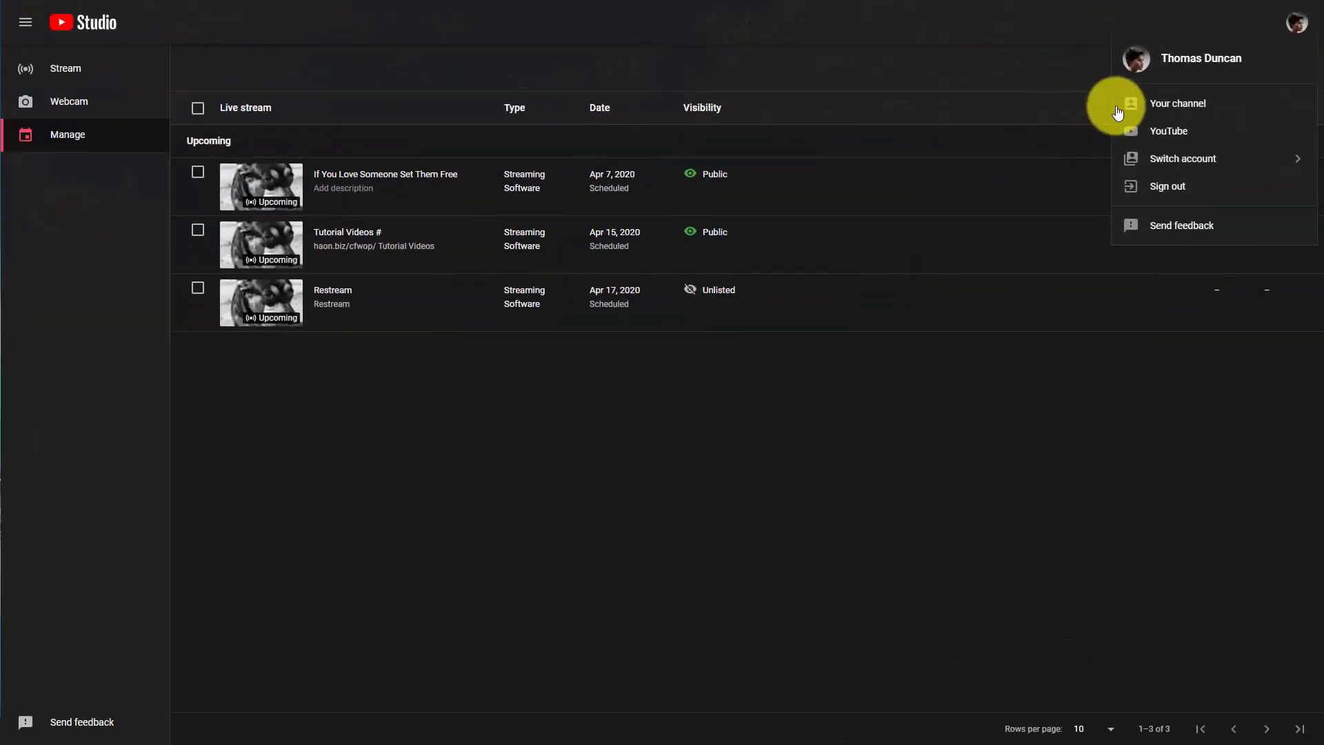
# Go to the channel's account settings and open the channel status and features page
pyautogui.click(1159, 101)
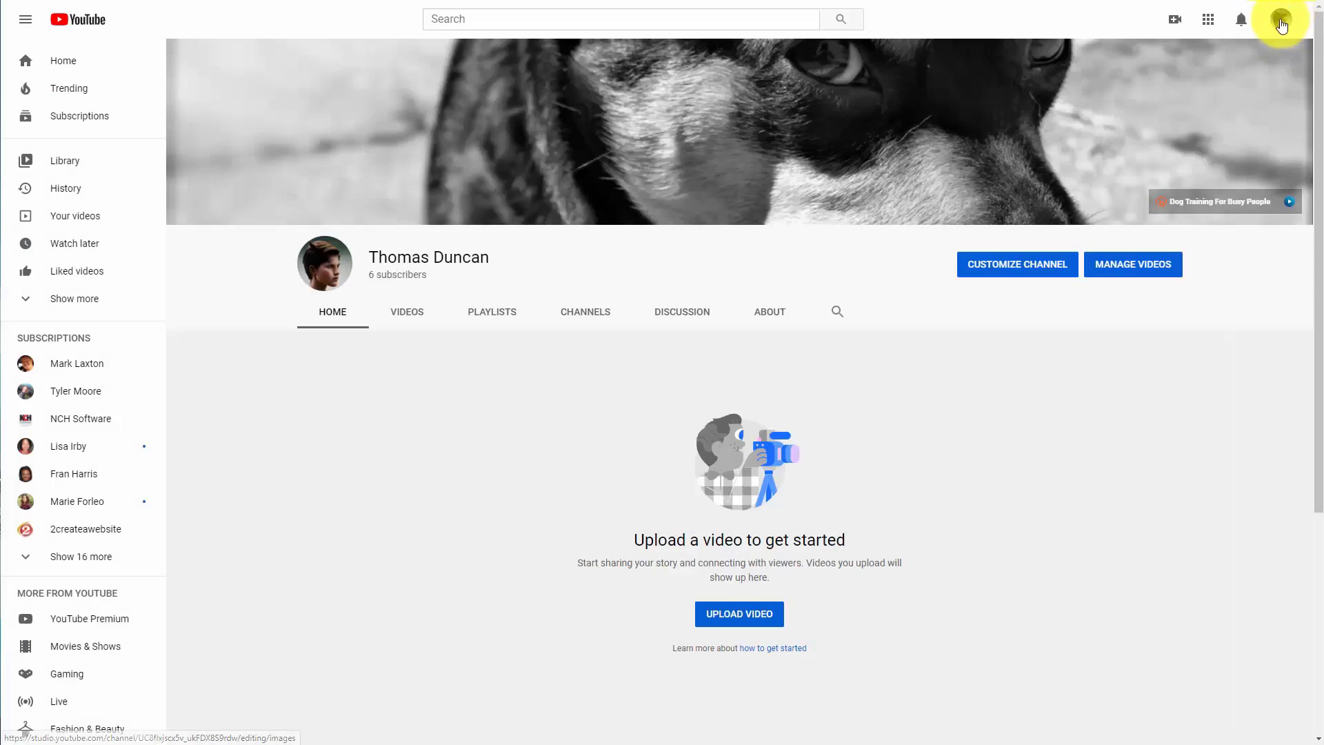
pyautogui.click(1271, 28)
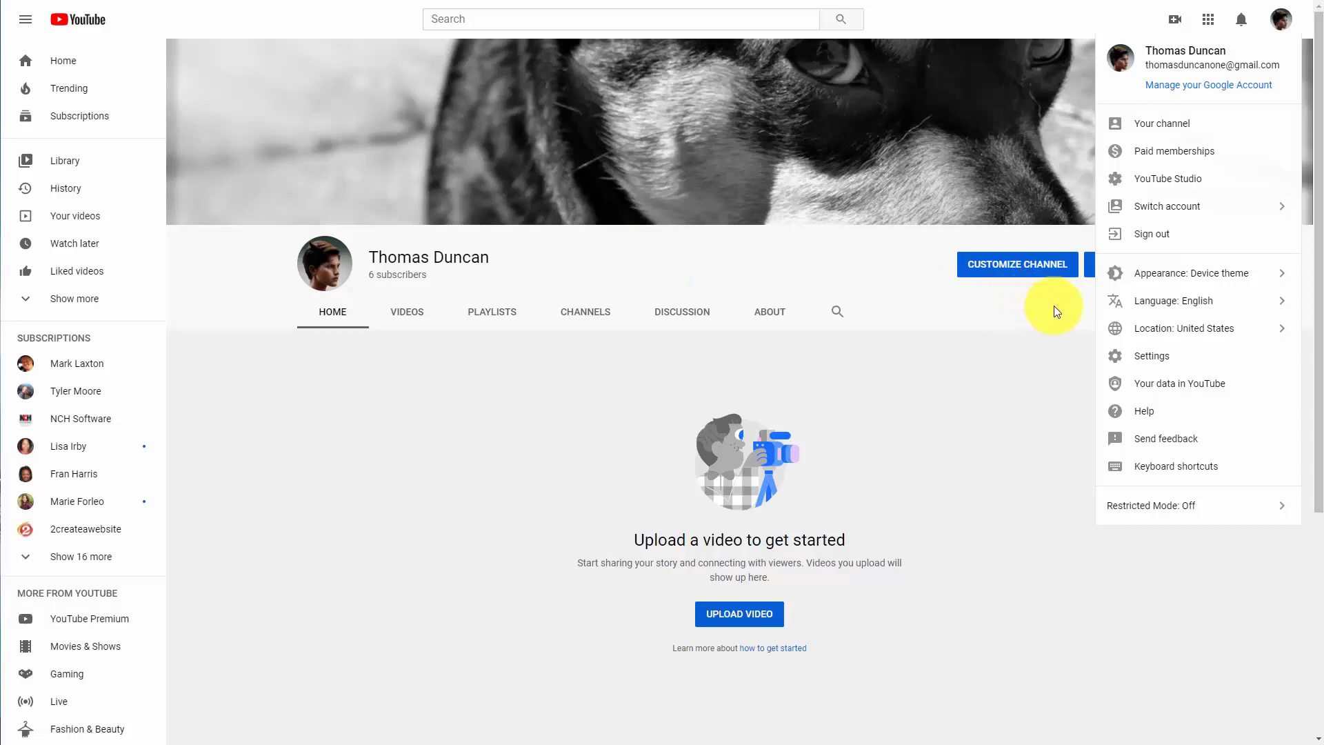
pyautogui.click(1150, 357)
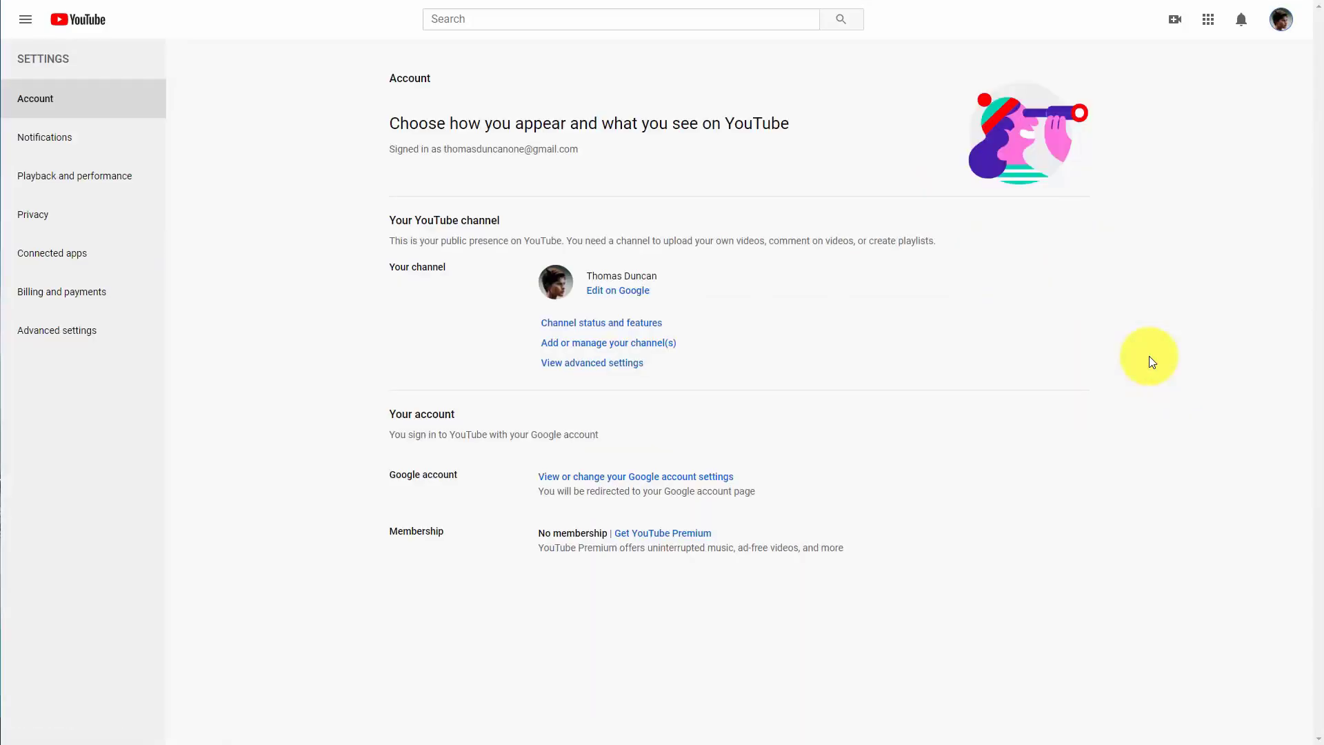
pyautogui.click(610, 298)
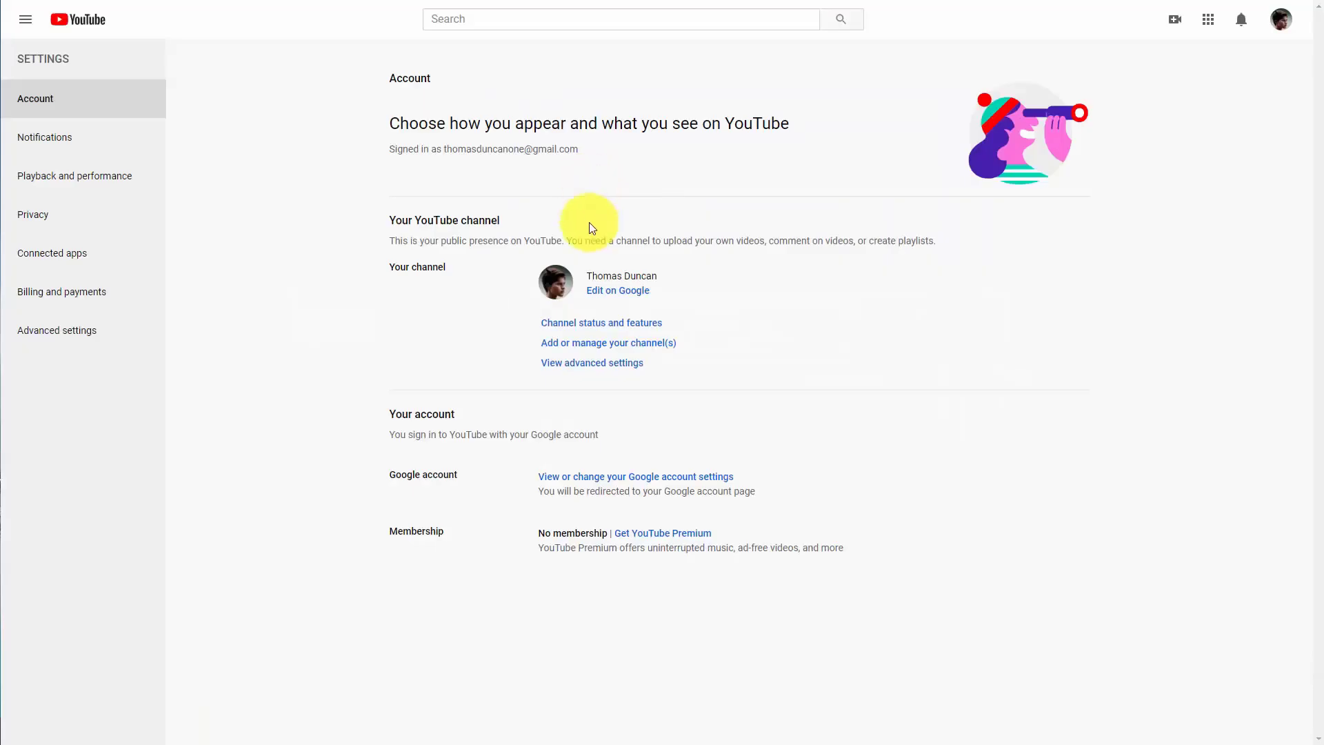
pyautogui.click(593, 329)
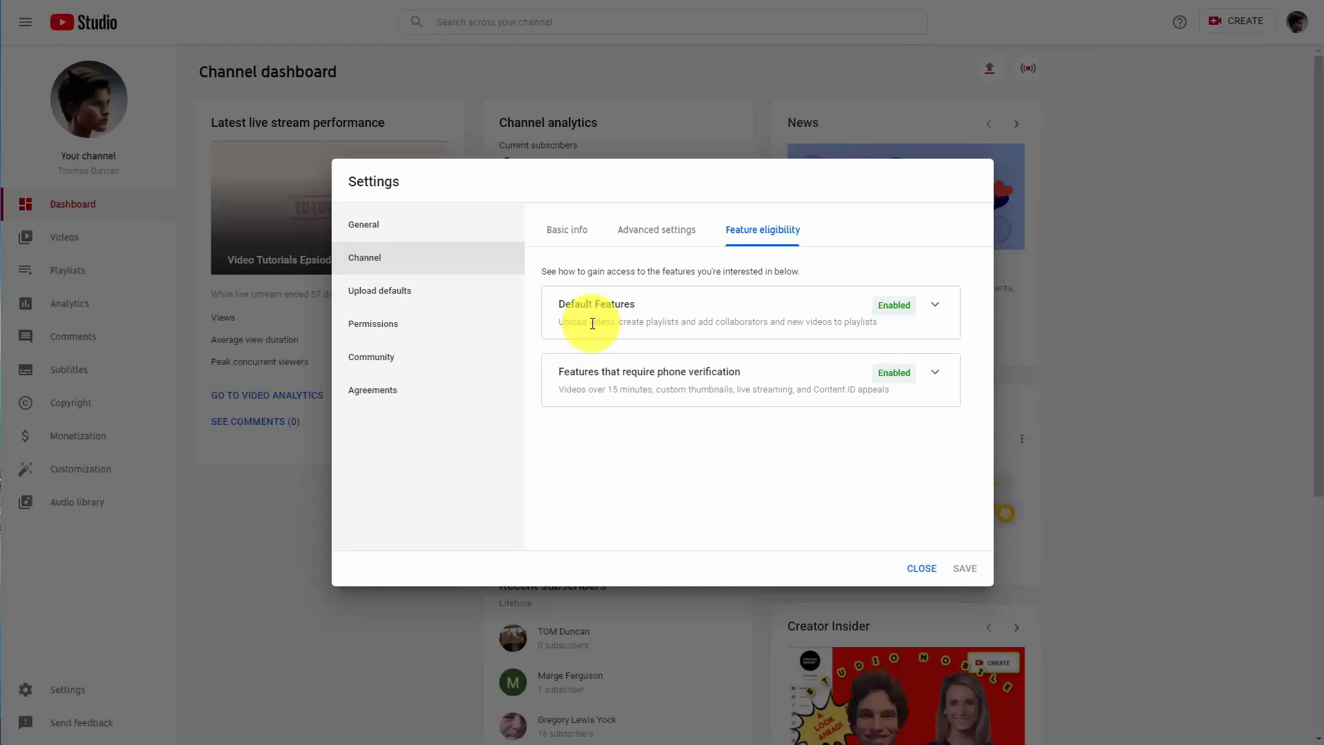
# Open the Google account name page linked from the channel's basic info settings
pyautogui.click(378, 228)
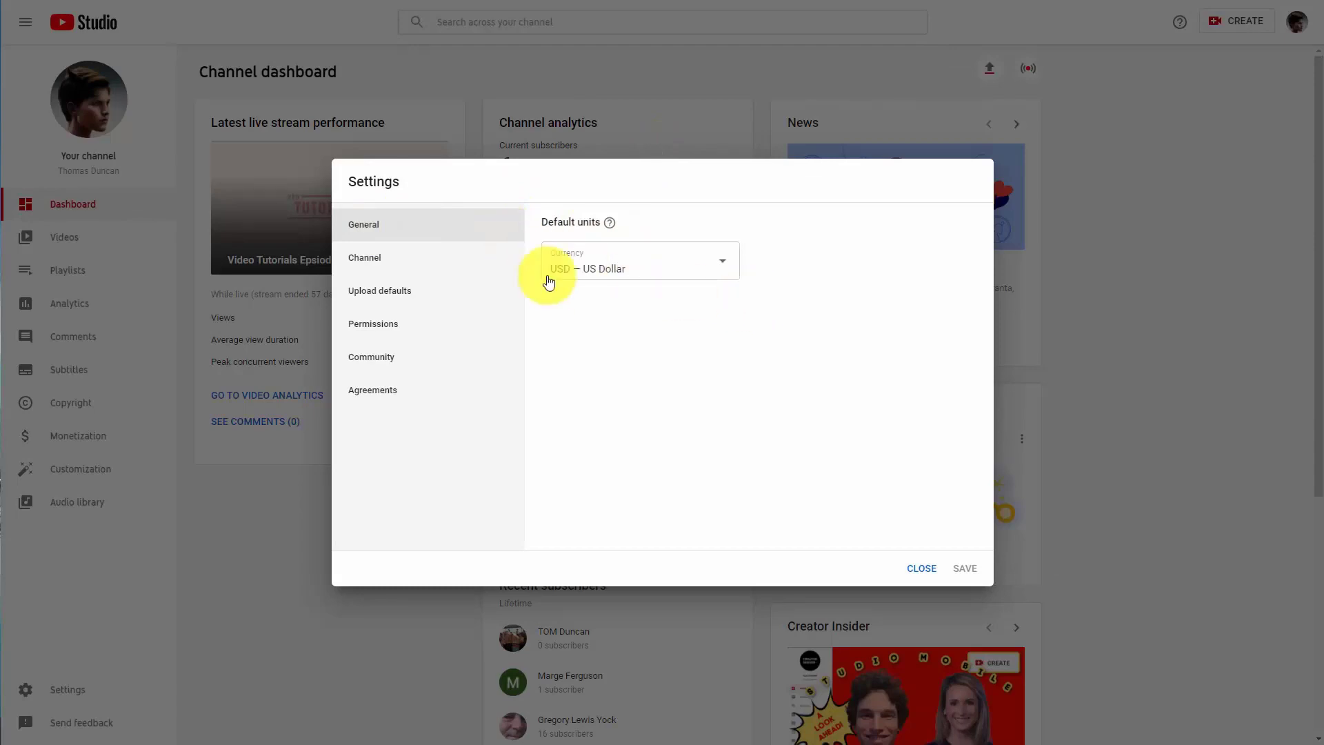
pyautogui.click(384, 258)
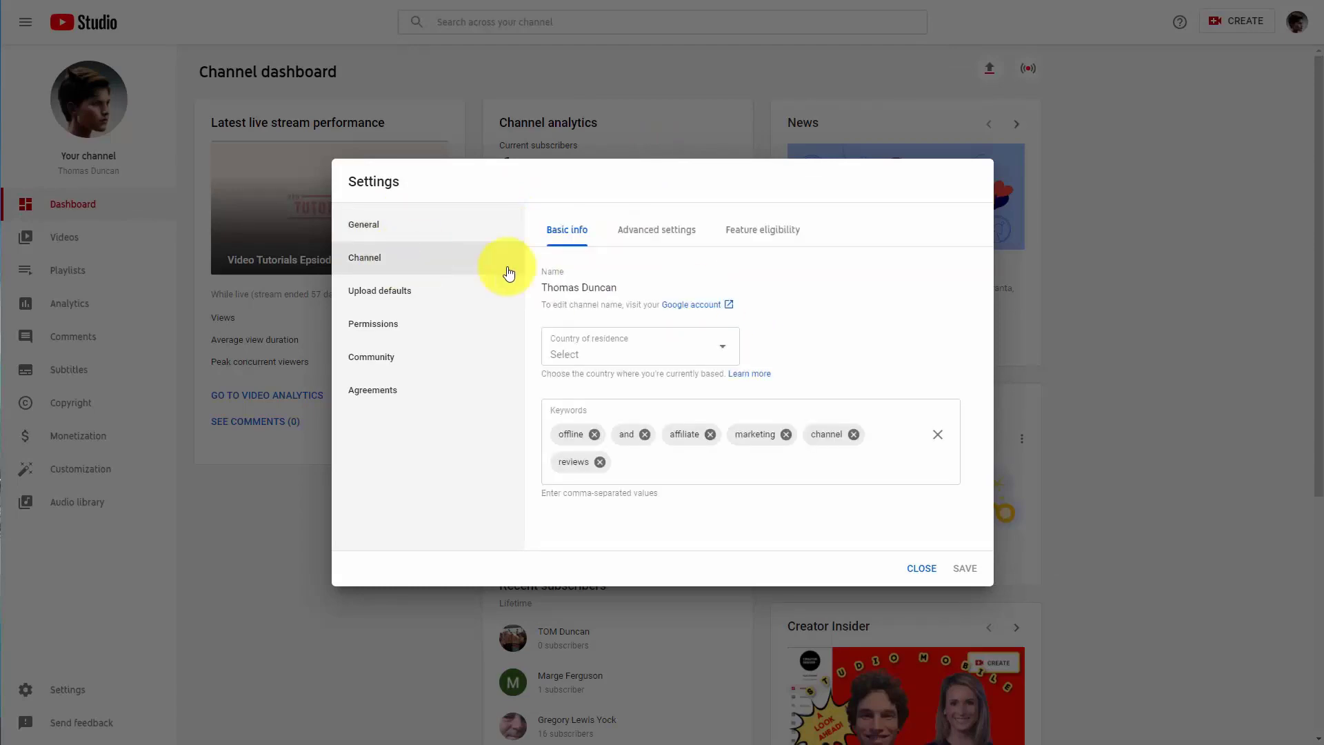
pyautogui.click(687, 309)
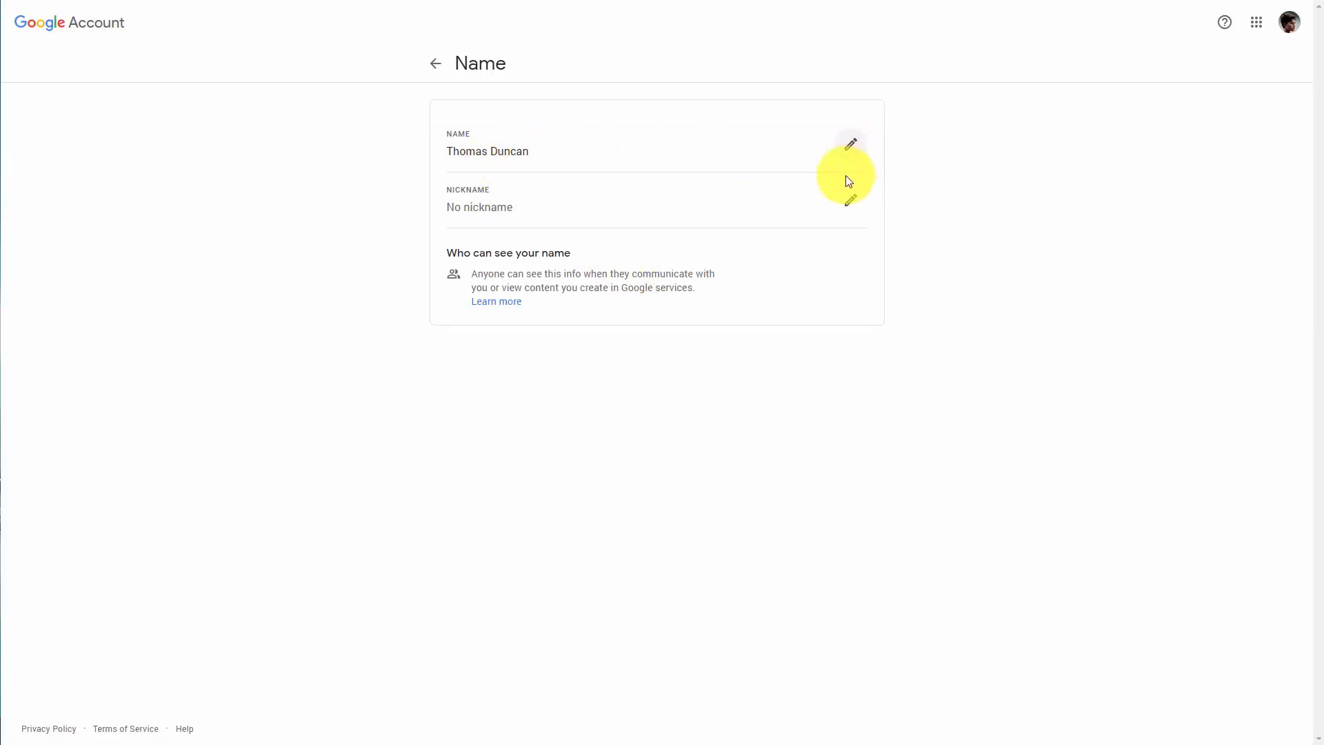
# Save a nickname for the Google account and display the full name with the nickname in parentheses
pyautogui.click(858, 210)
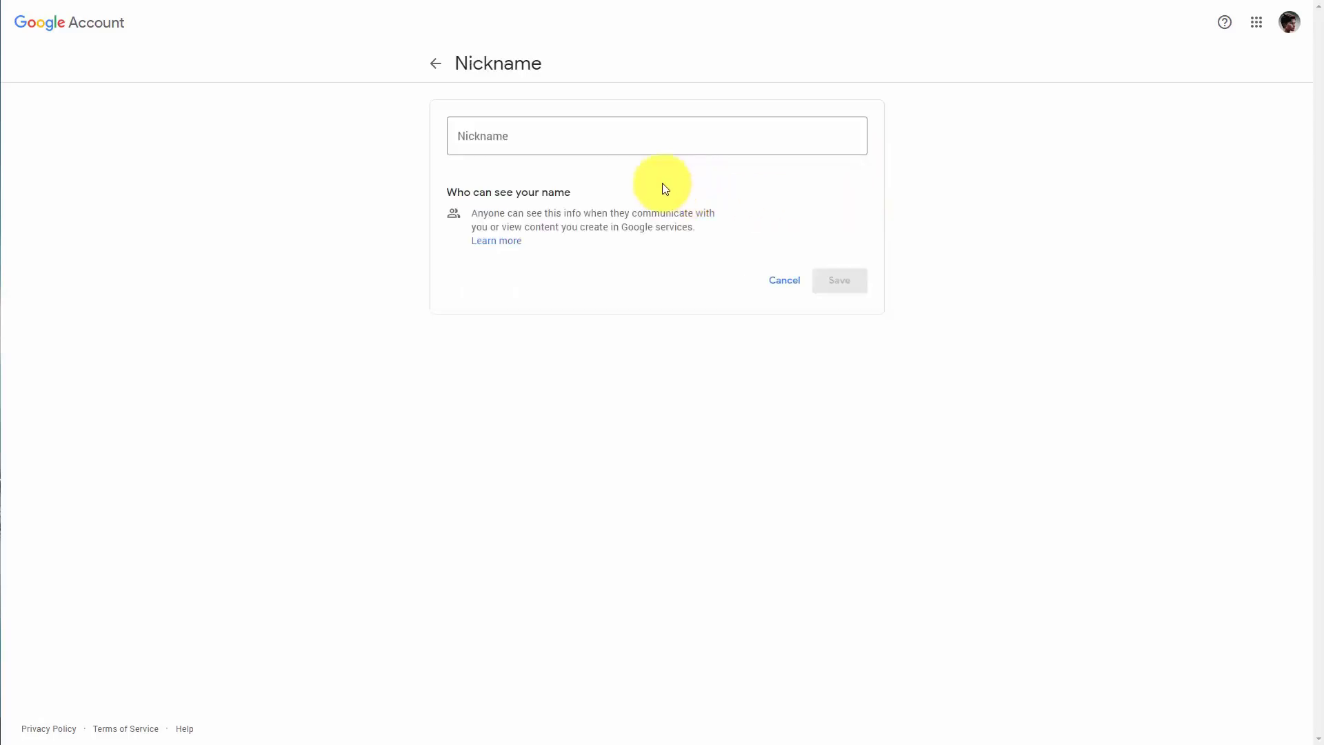
pyautogui.click(504, 137)
pyautogui.write('Thomas Duncan One')
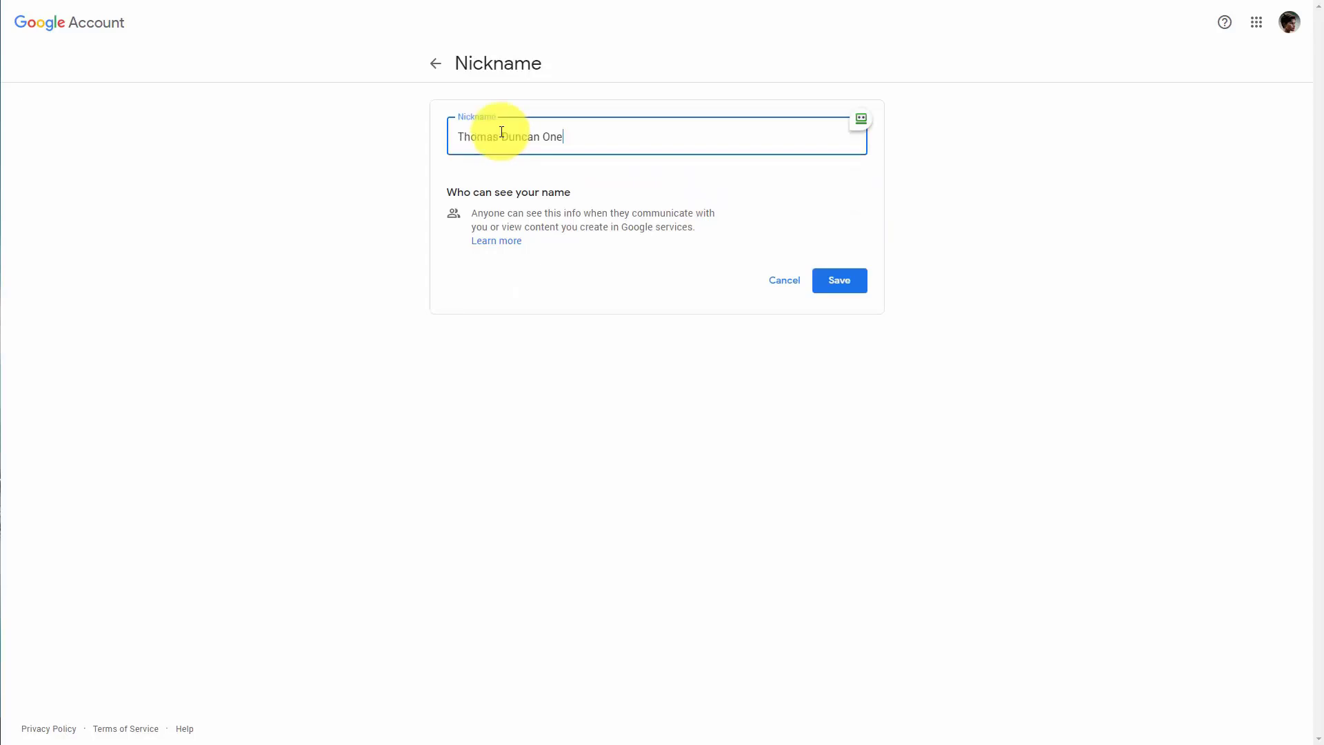
pyautogui.click(840, 282)
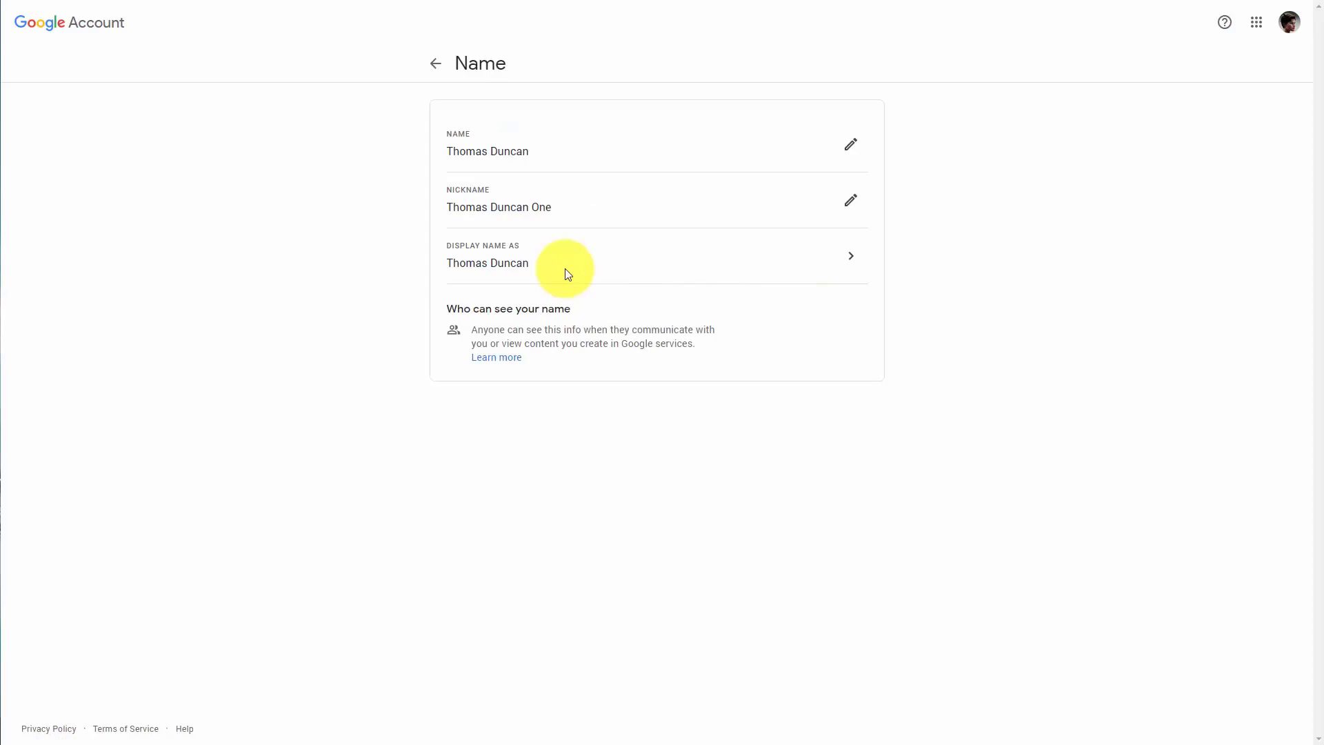
pyautogui.click(631, 240)
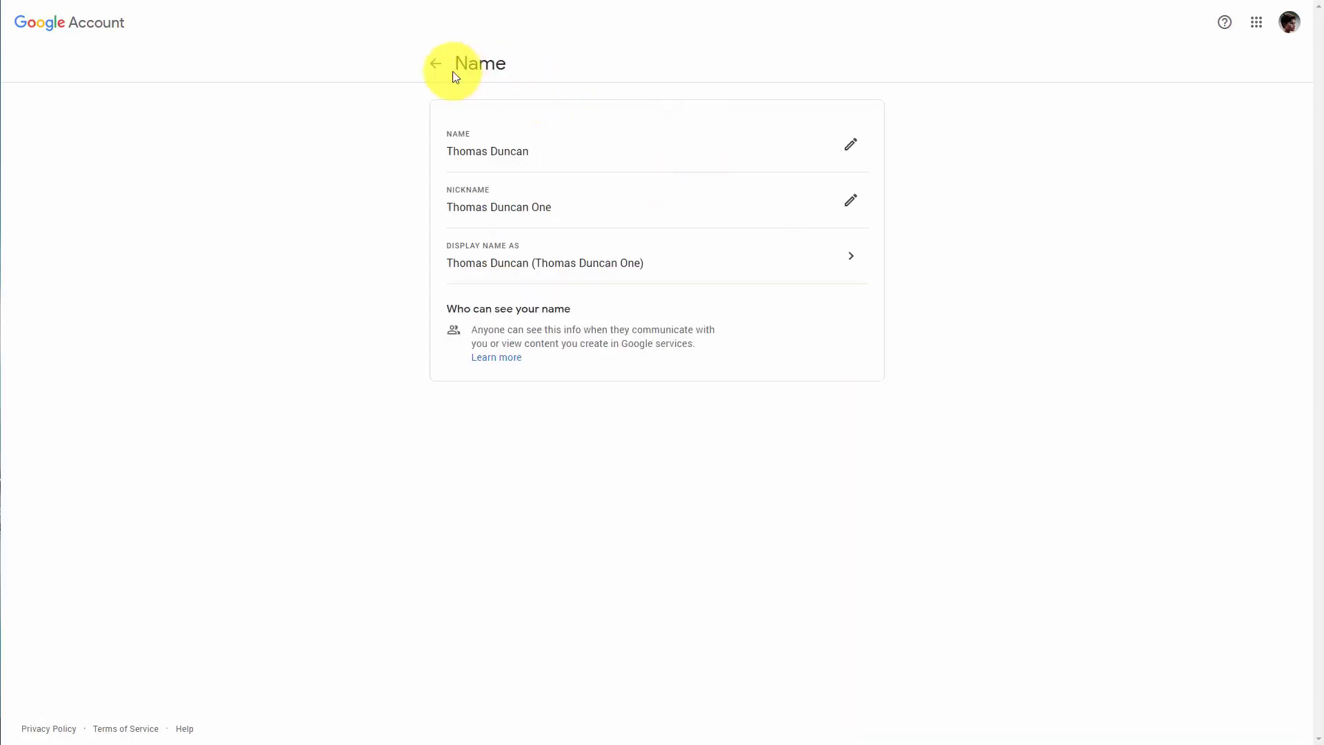
pyautogui.click(437, 66)
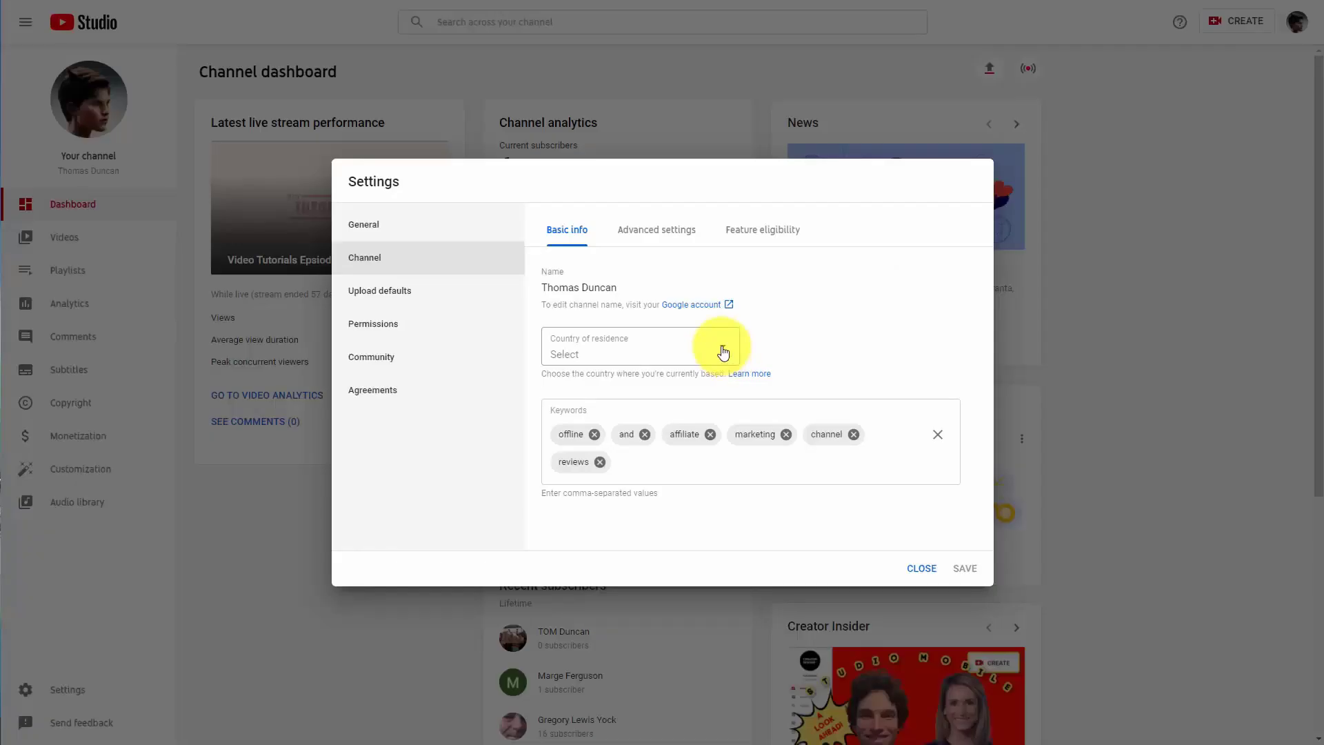
# Set the channel's country of residence to United States and save the settings
pyautogui.click(723, 353)
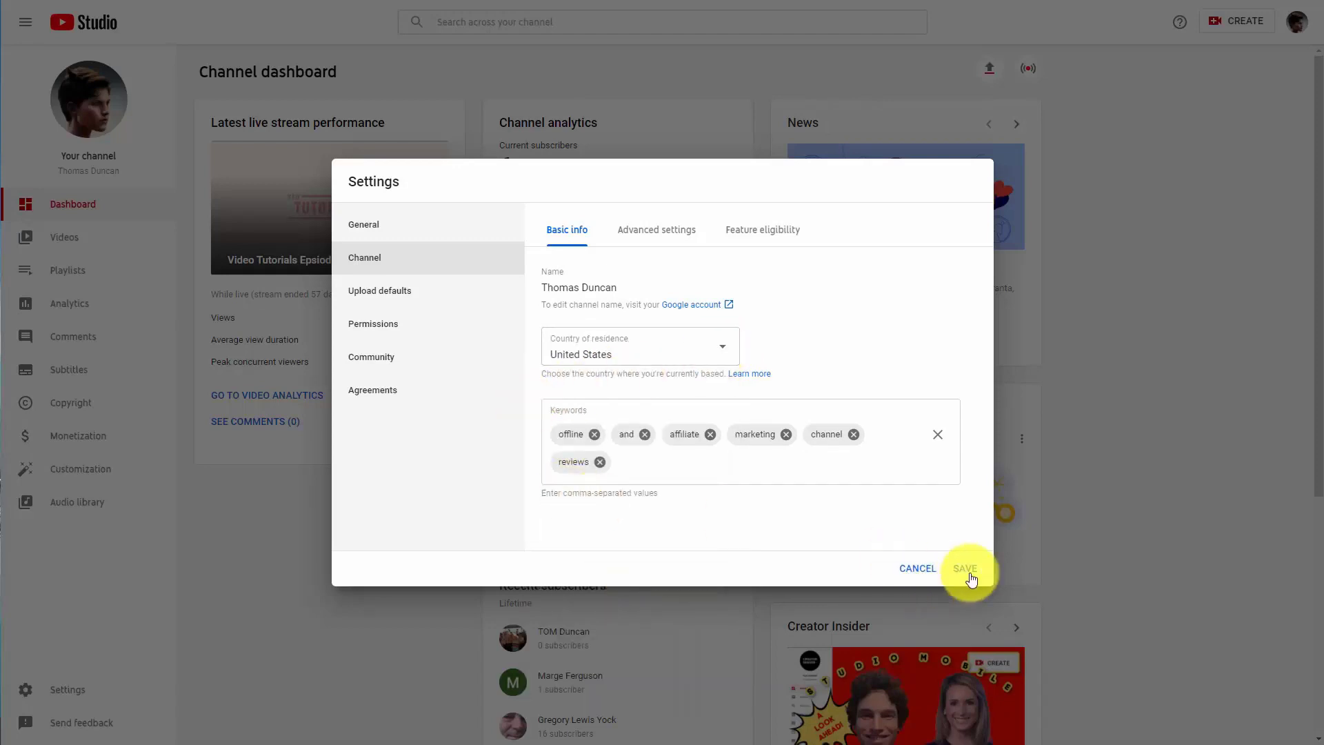
pyautogui.click(966, 569)
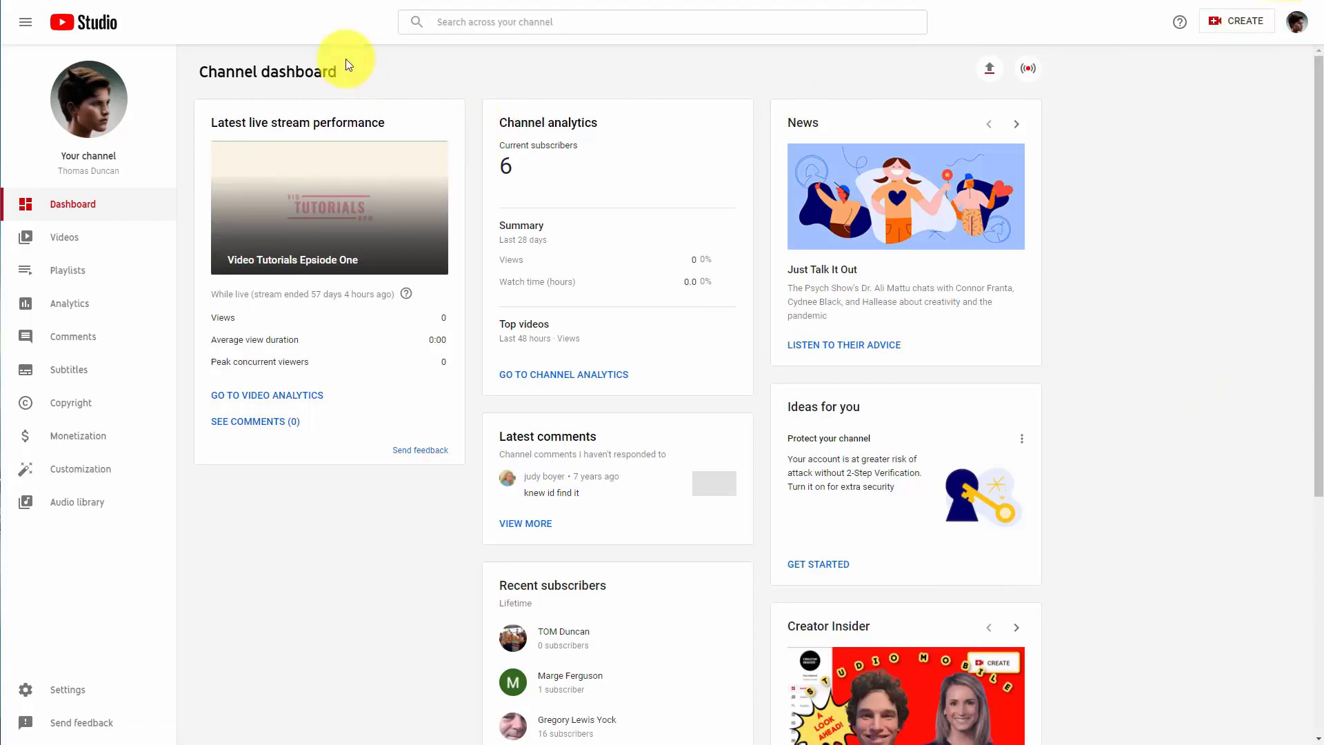
# Add "video tutorials" and "business" to the channel's keywords in the basic info settings and save
pyautogui.click(81, 696)
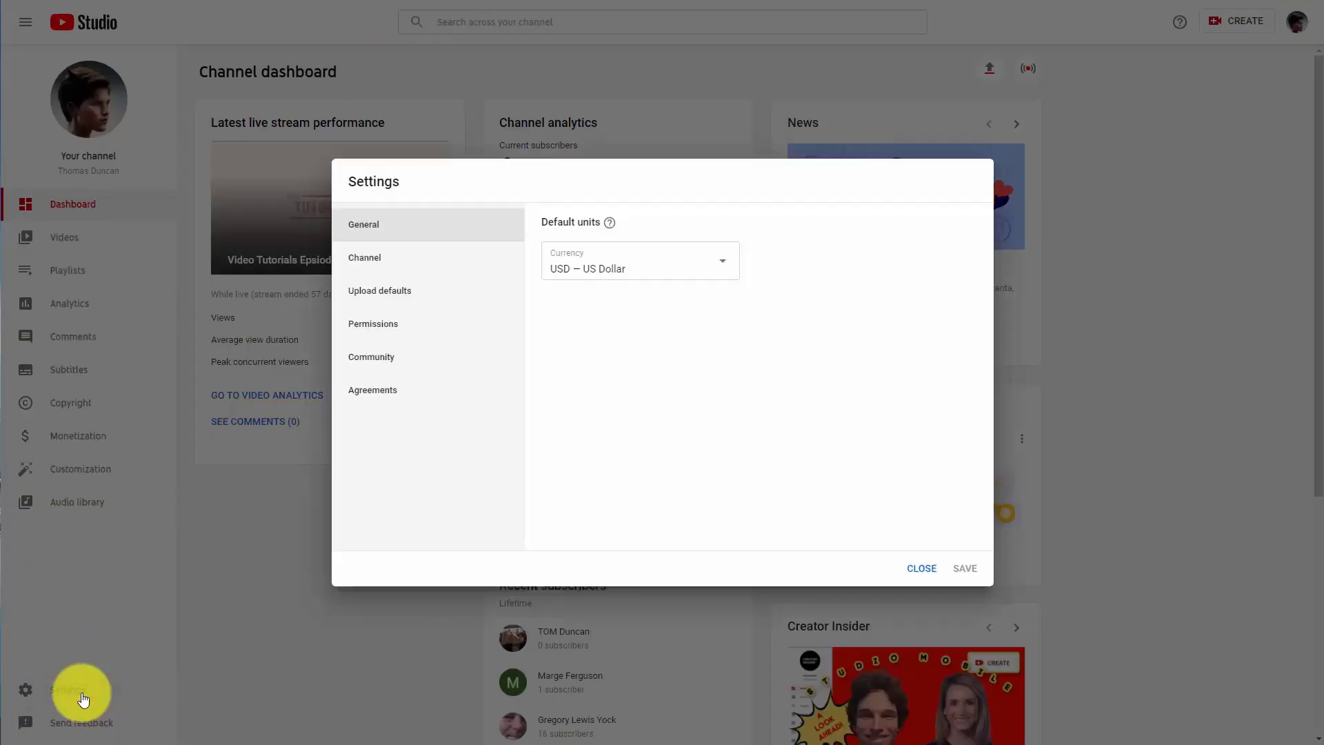
pyautogui.click(366, 258)
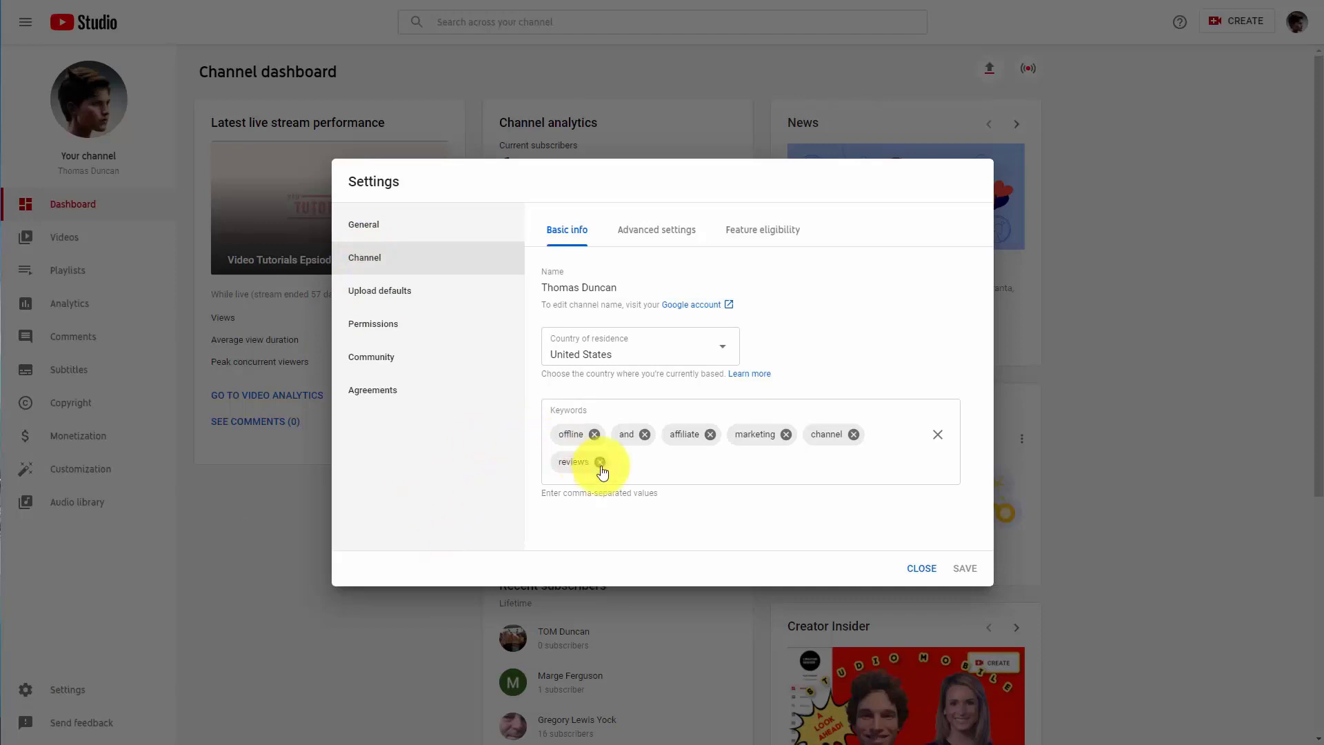
pyautogui.click(635, 473)
pyautogui.write('video tutorials, business')
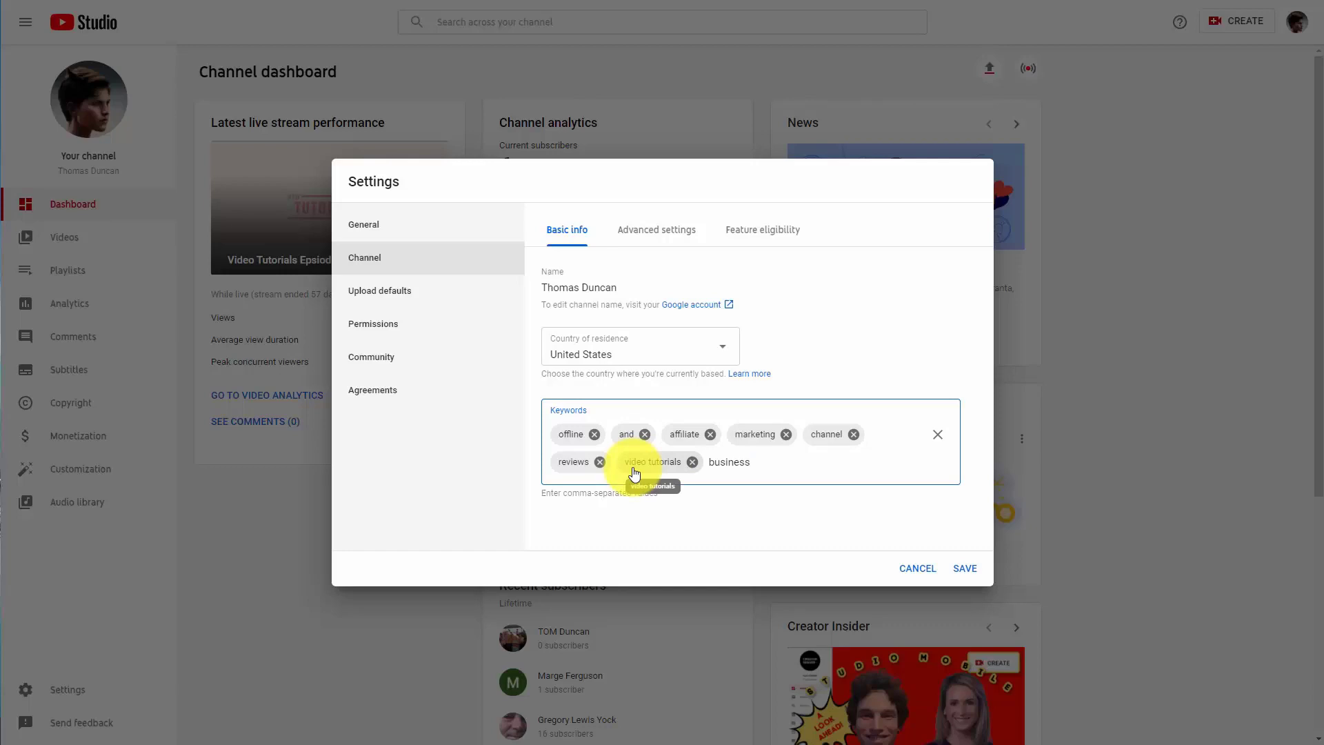
pyautogui.press('Return')
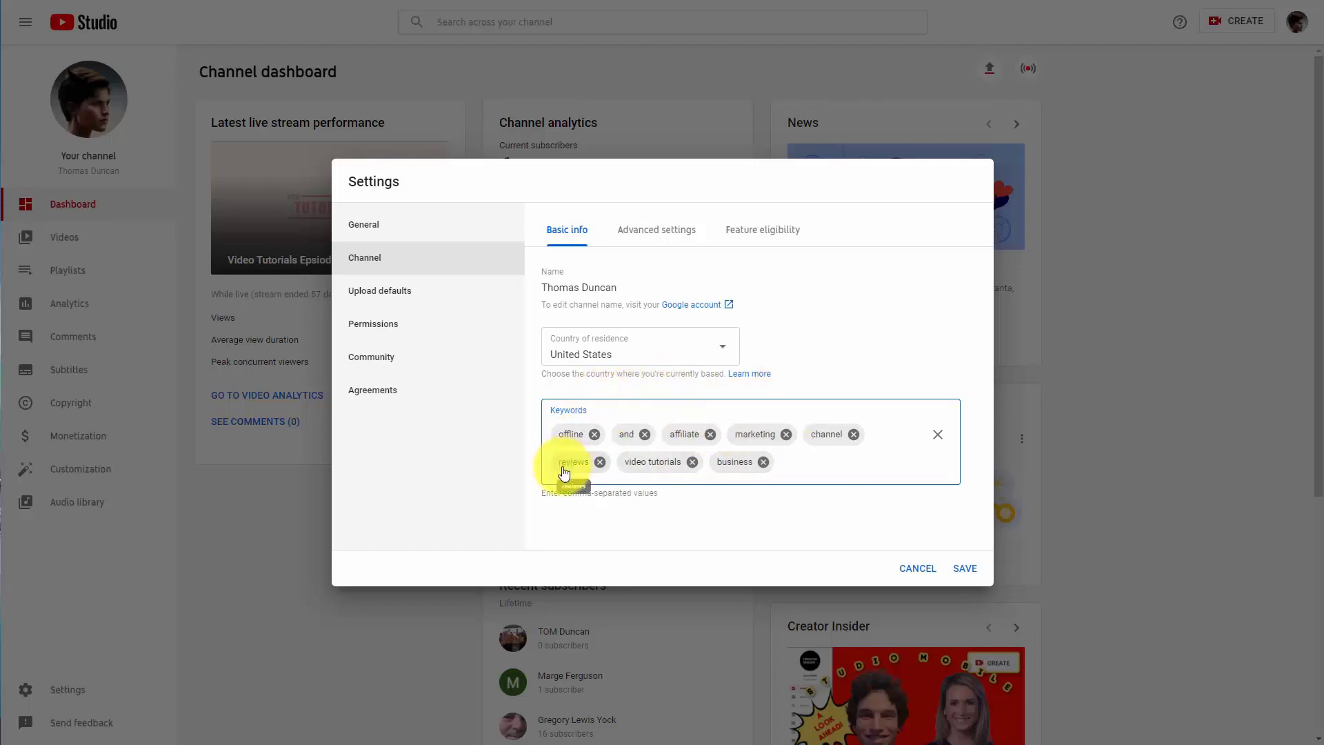
pyautogui.click(967, 571)
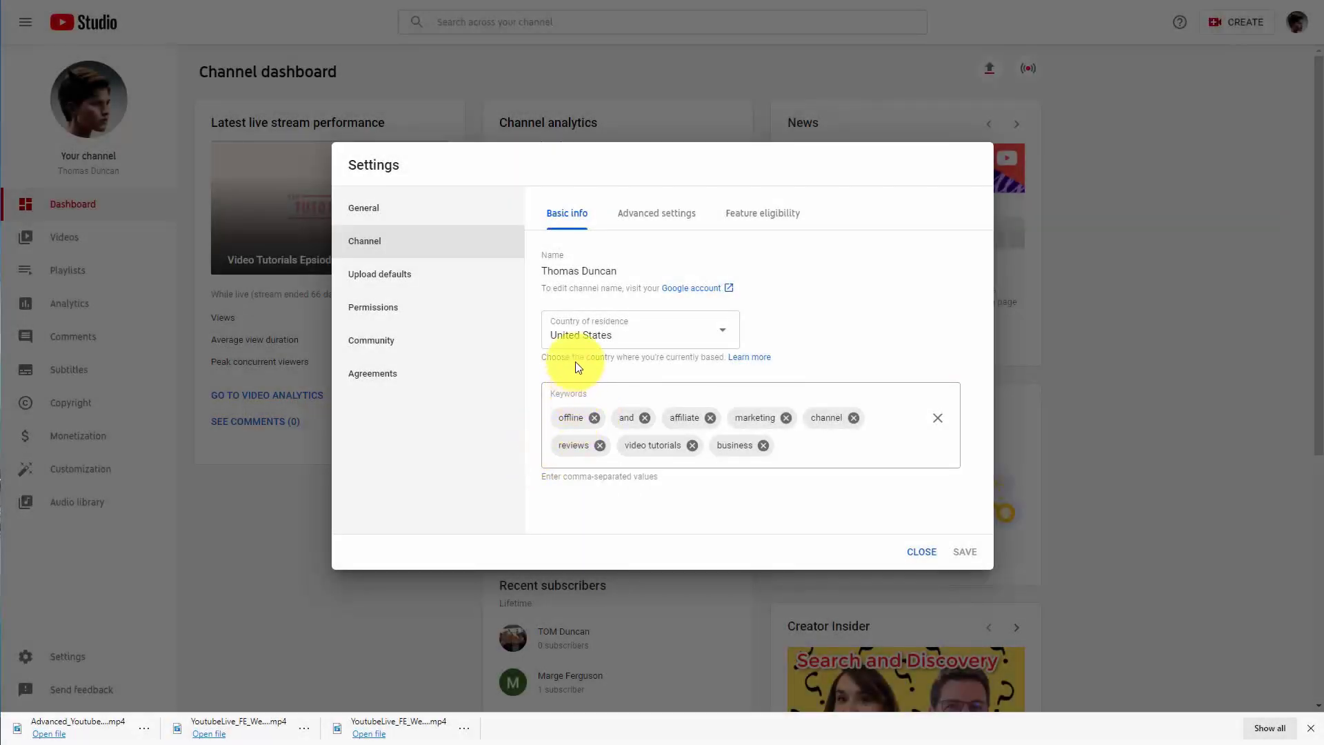
# Review the channel's advanced settings for audience, Google Ads linking and captions, briefly toggling the filter for potentially inappropriate words
pyautogui.click(658, 214)
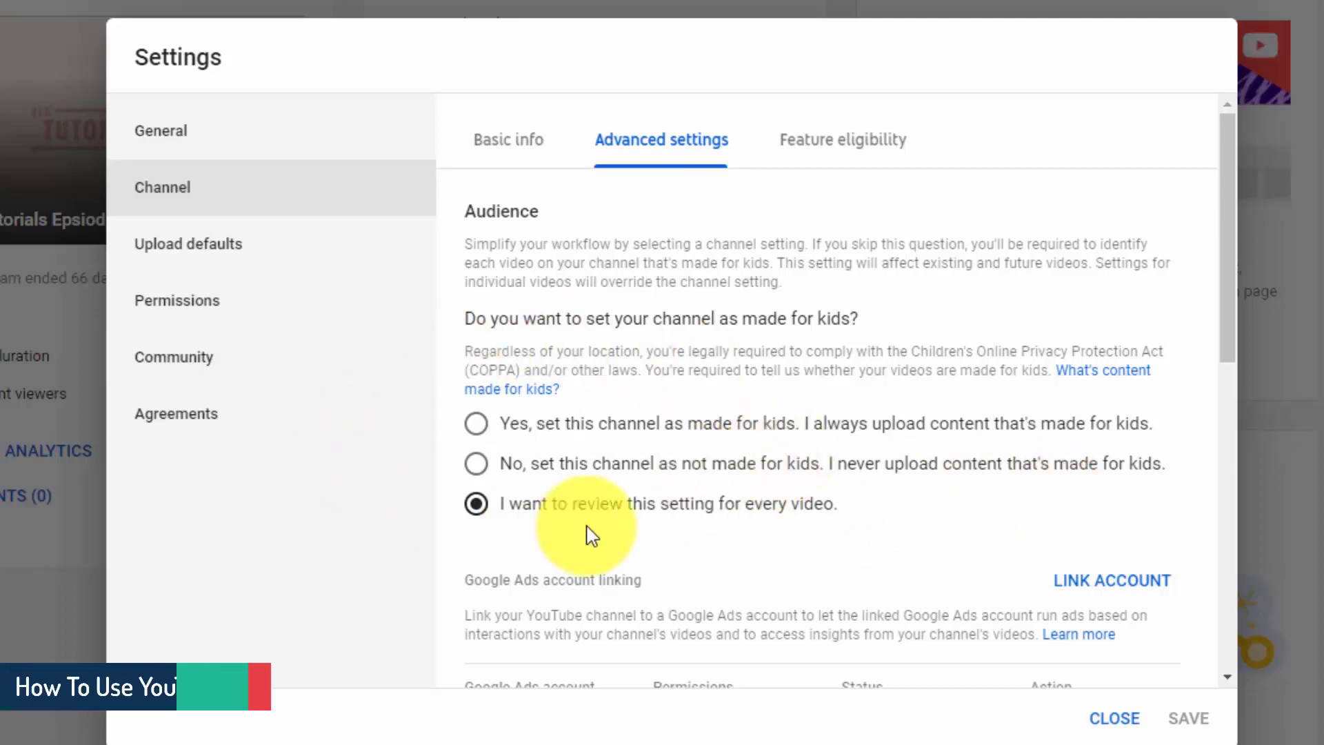
pyautogui.scroll(-3, 592, 536)
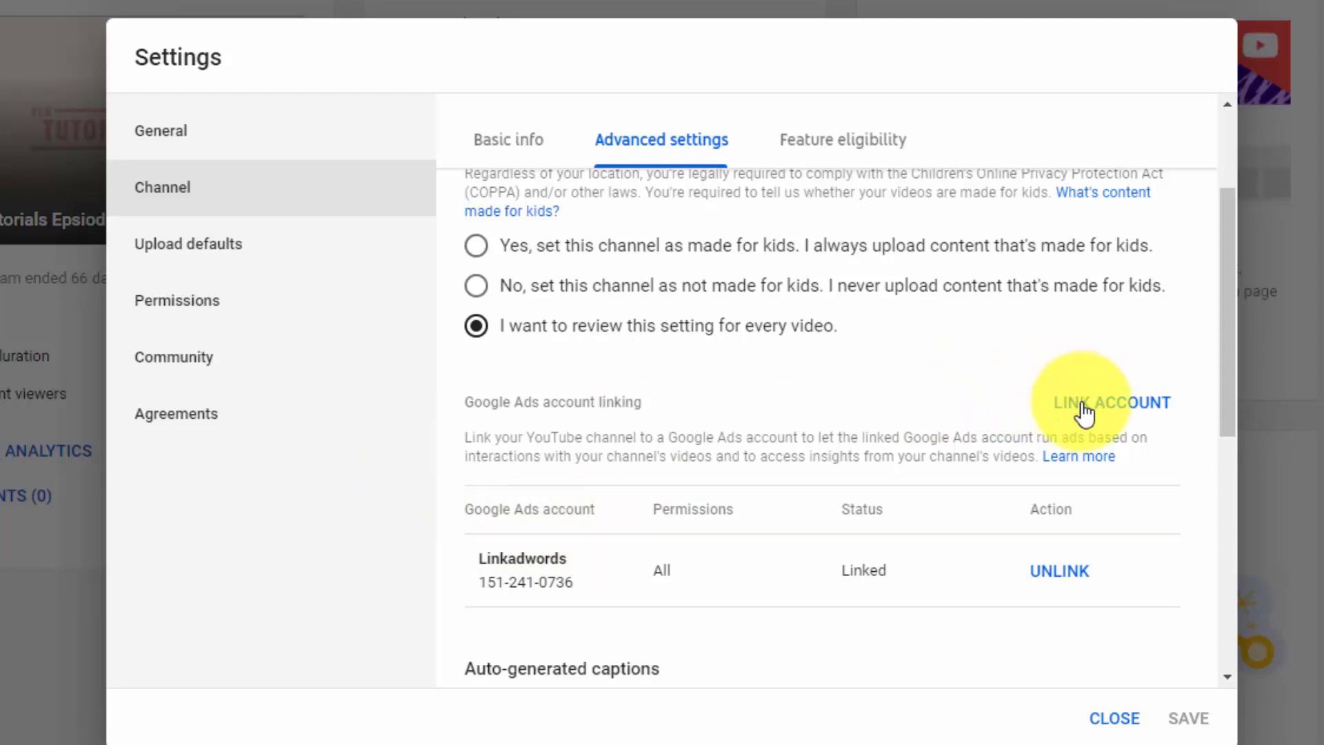
pyautogui.scroll(-5, 1084, 412)
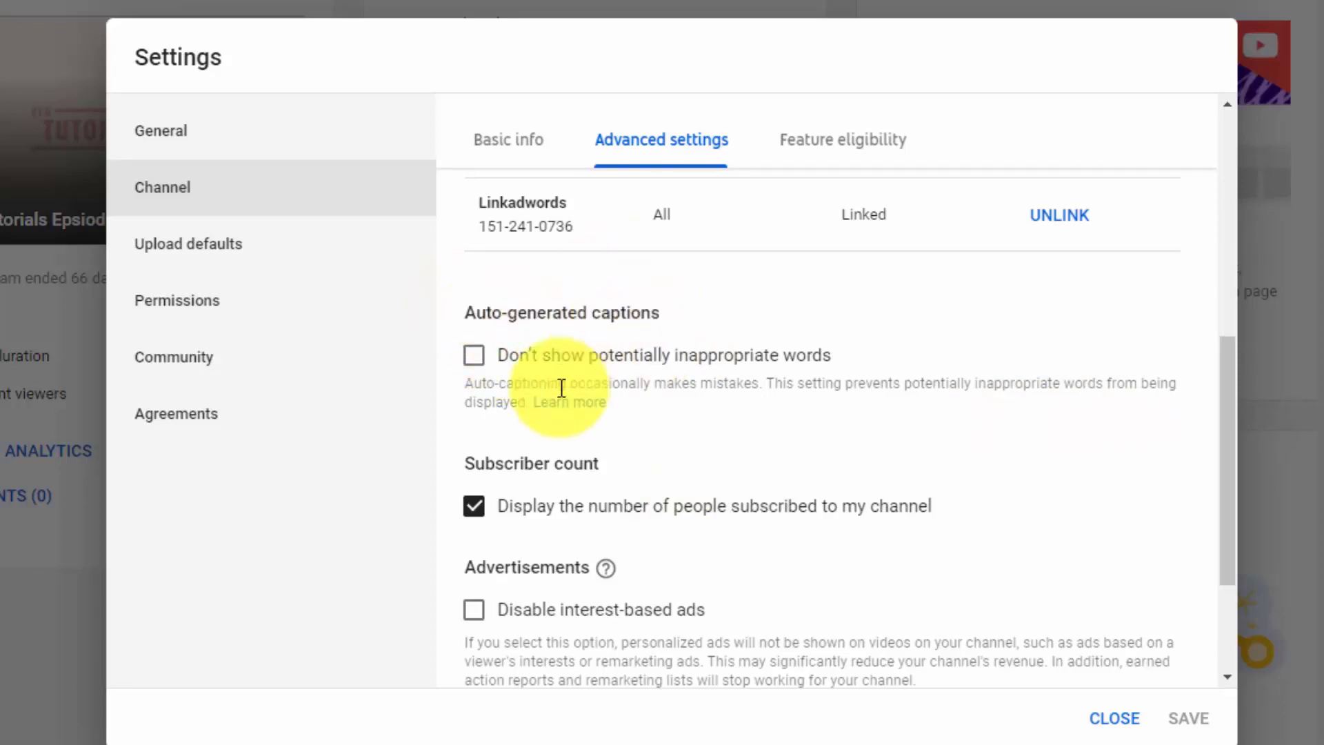
pyautogui.click(476, 356)
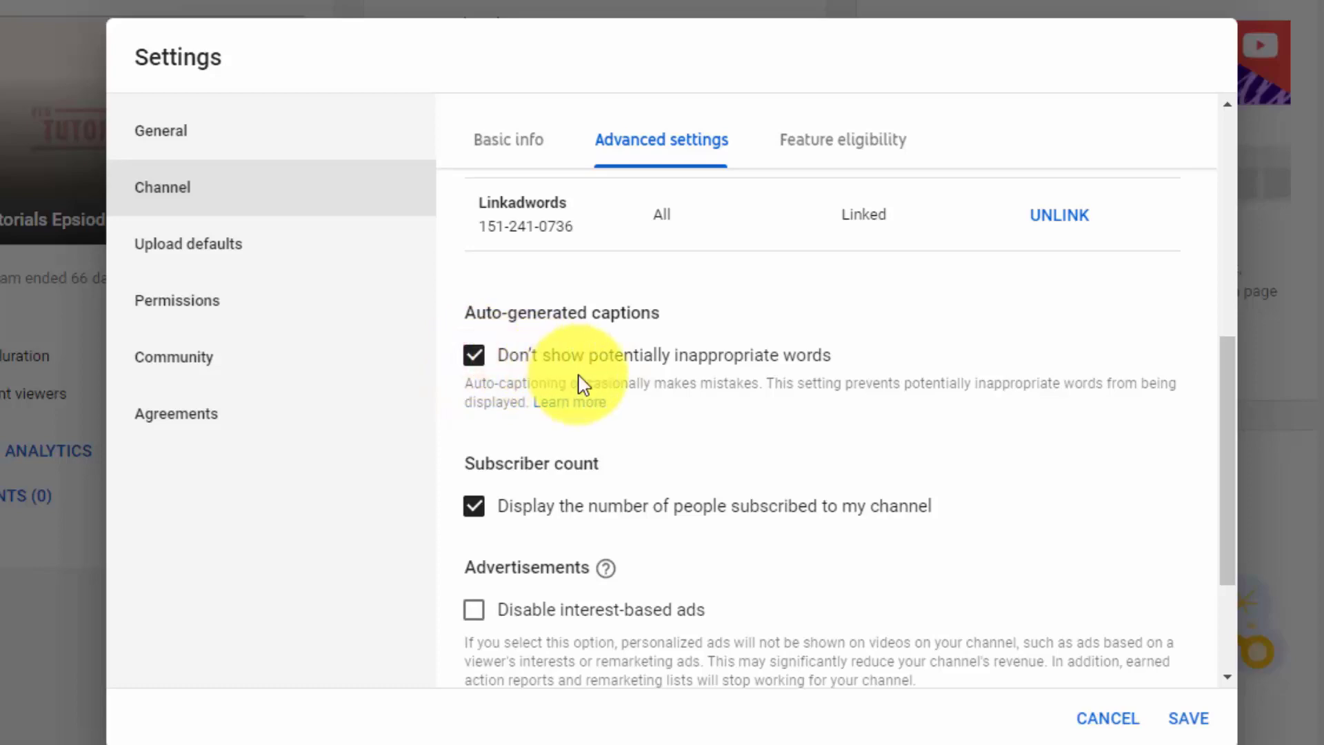
pyautogui.click(474, 358)
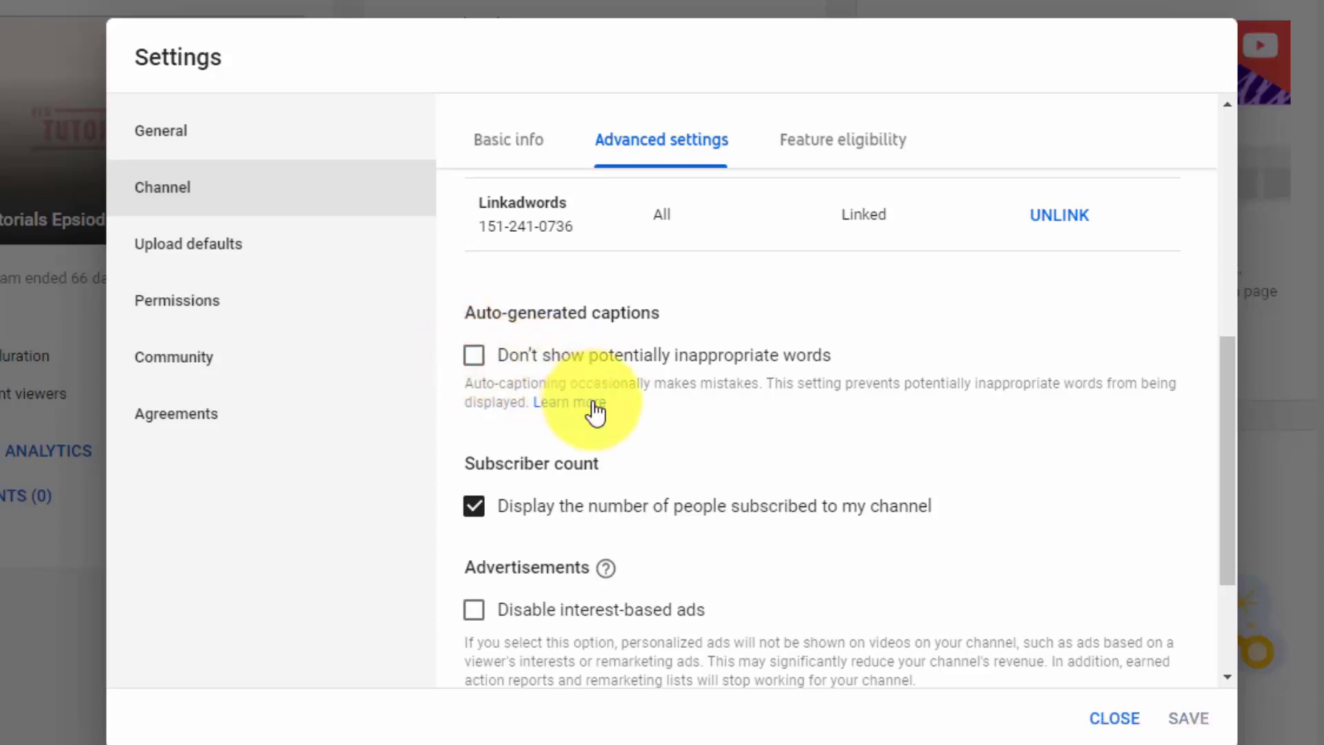
# Try toggling the subscriber count display and the Disable interest-based ads option in the channel's advanced settings, restoring each one
pyautogui.scroll(-1, 598, 417)
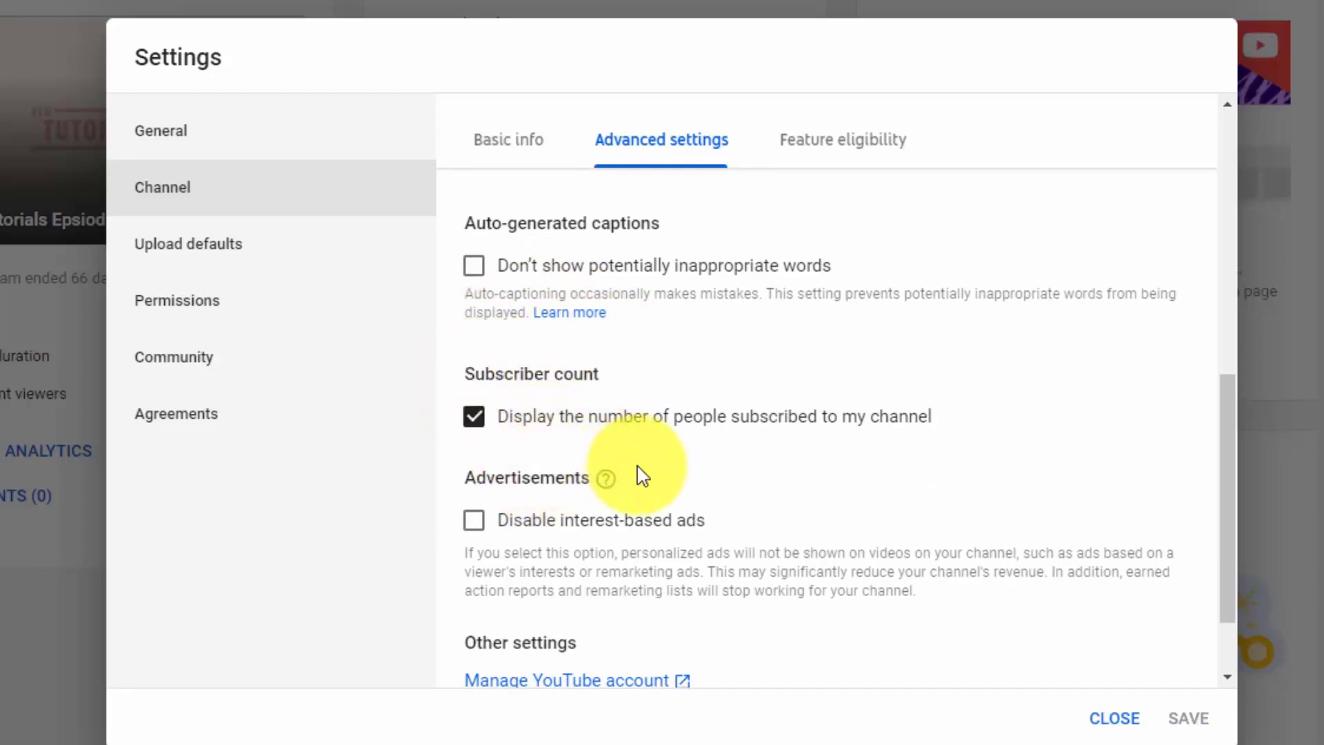
pyautogui.click(474, 420)
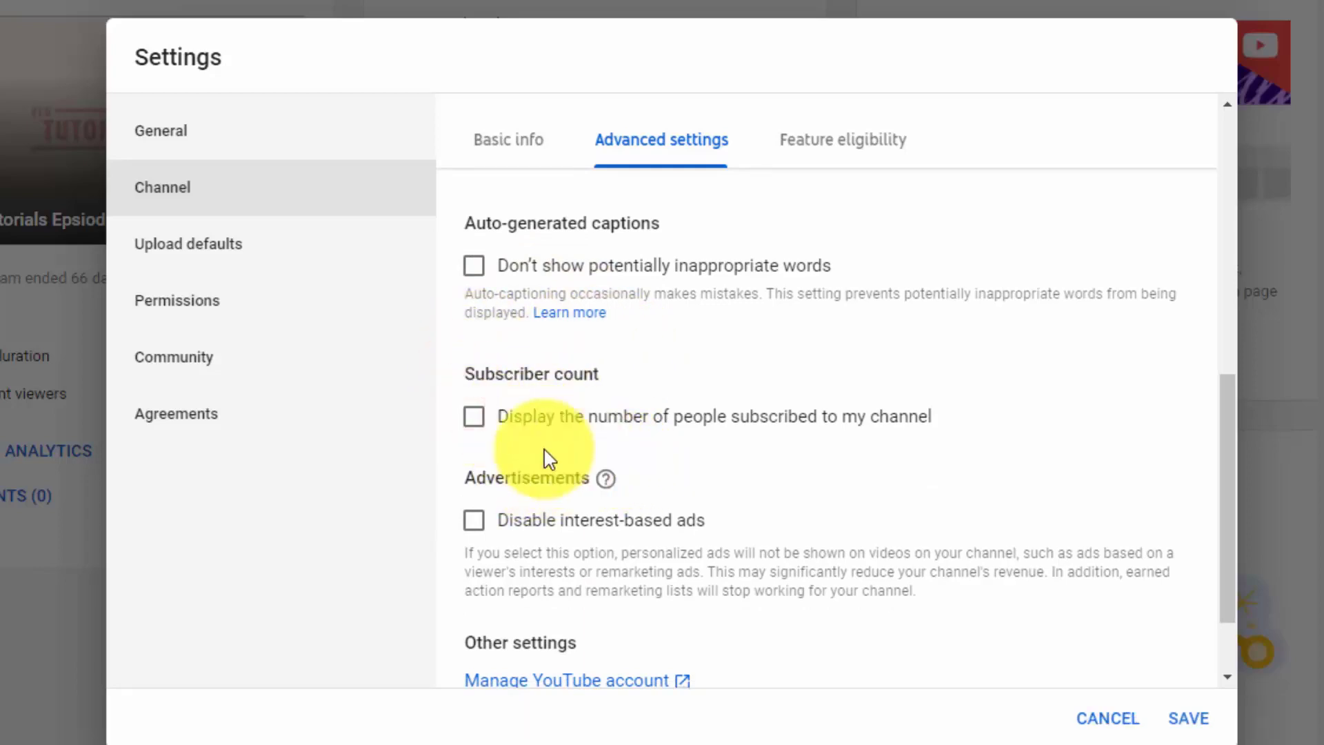
pyautogui.click(472, 418)
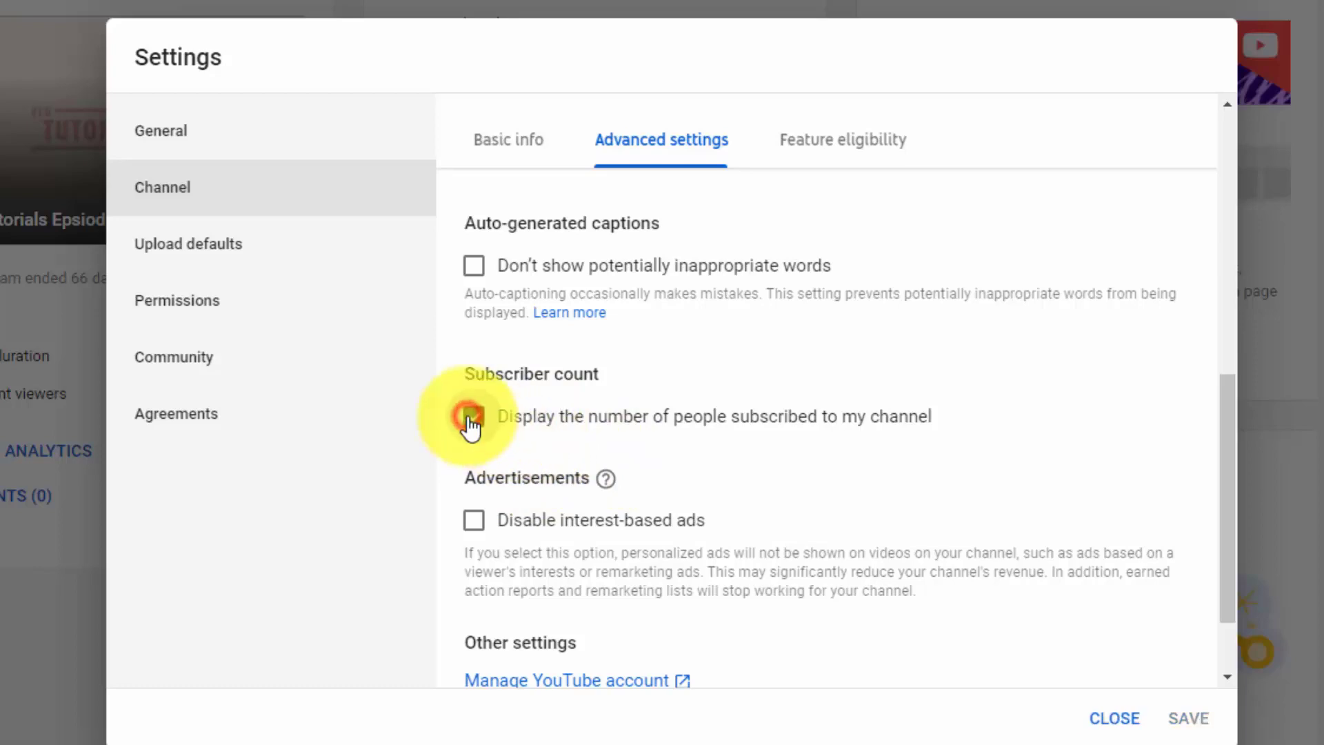
pyautogui.scroll(-2, 601, 532)
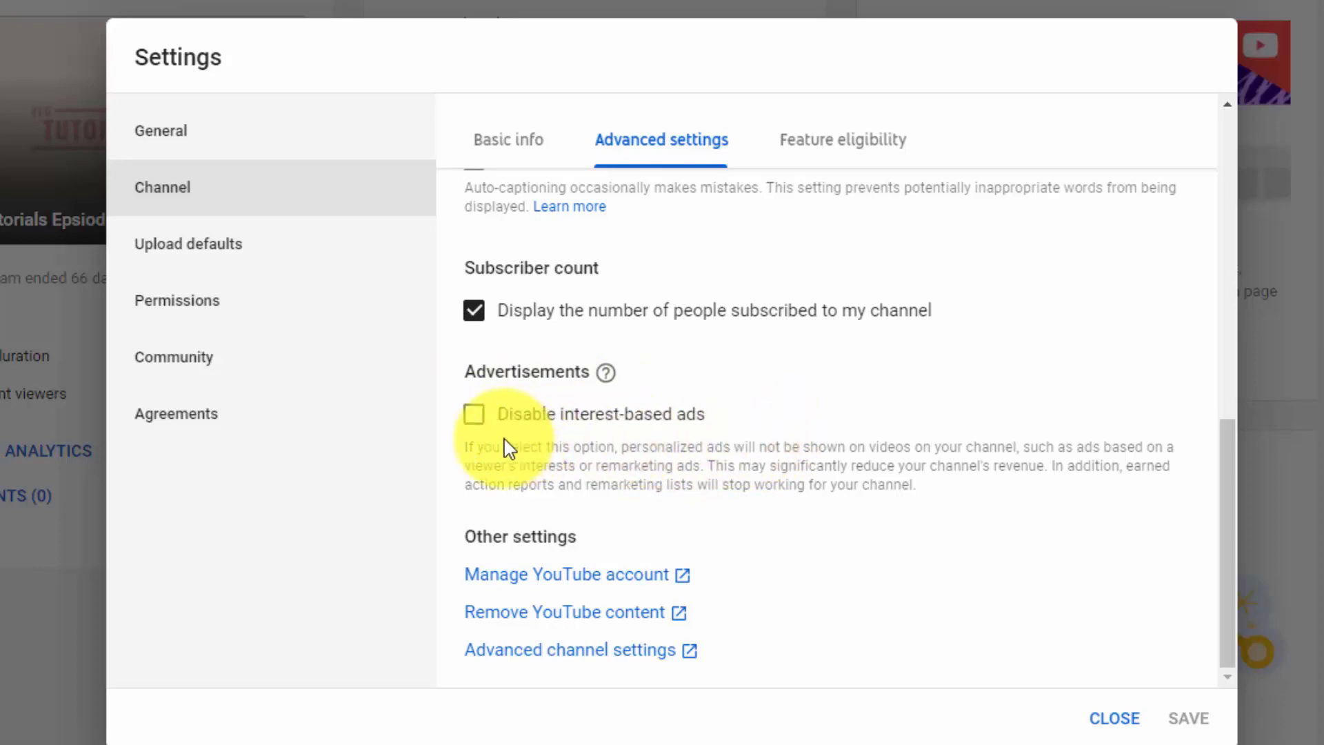
pyautogui.click(472, 422)
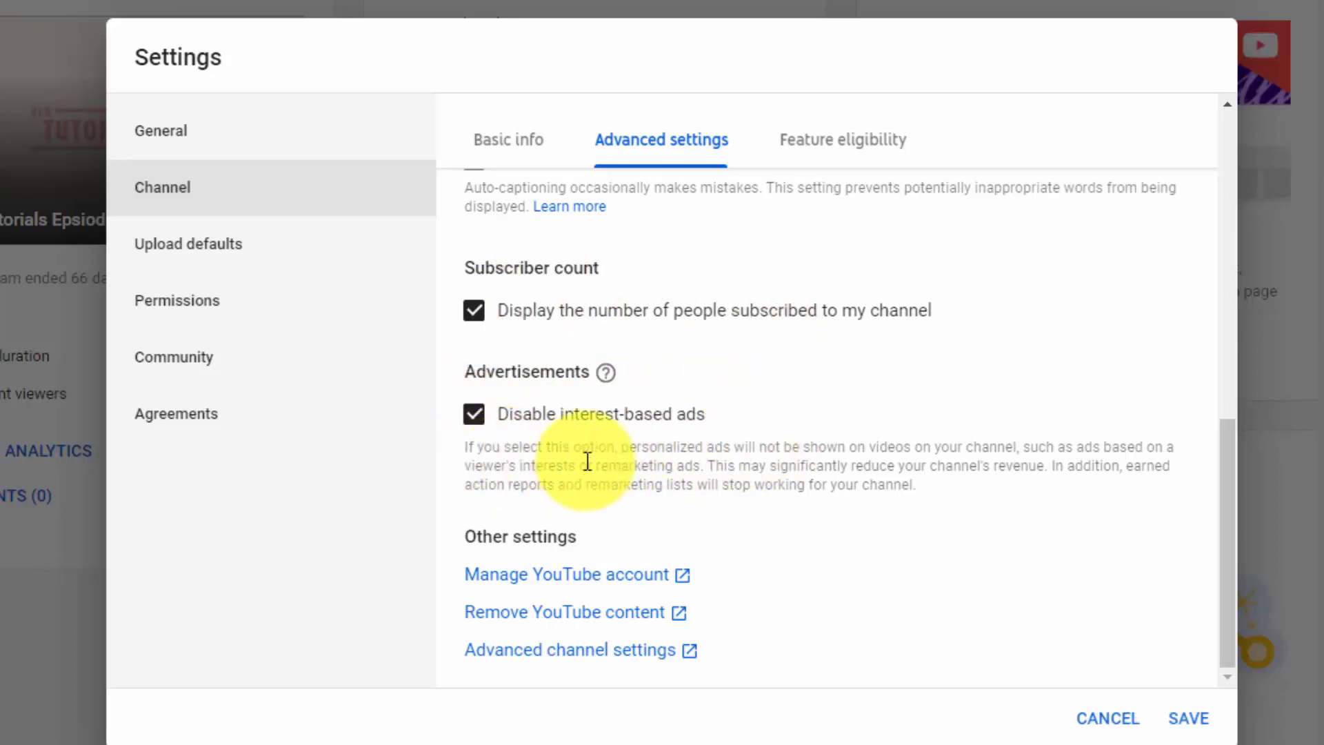
pyautogui.click(474, 415)
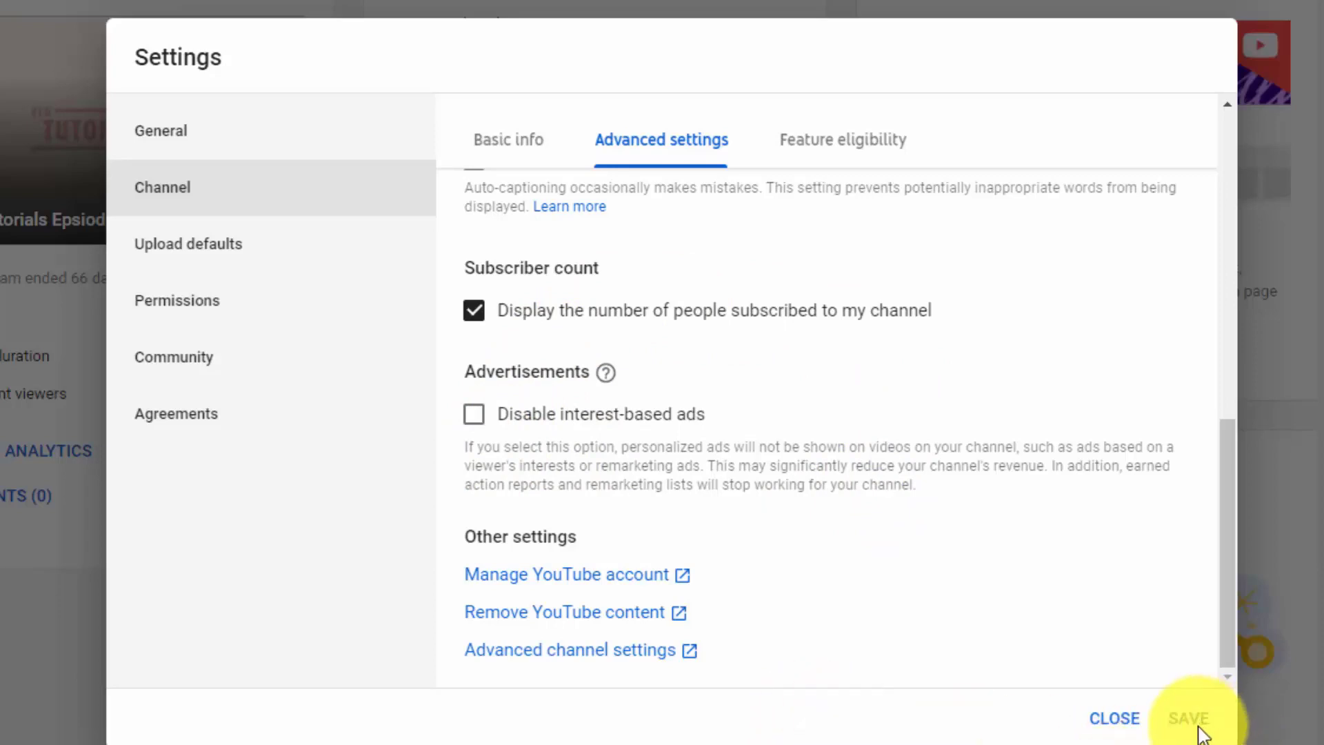
# Review the channel's feature eligibility, including the requirements for default features and for features that require phone verification
pyautogui.click(839, 155)
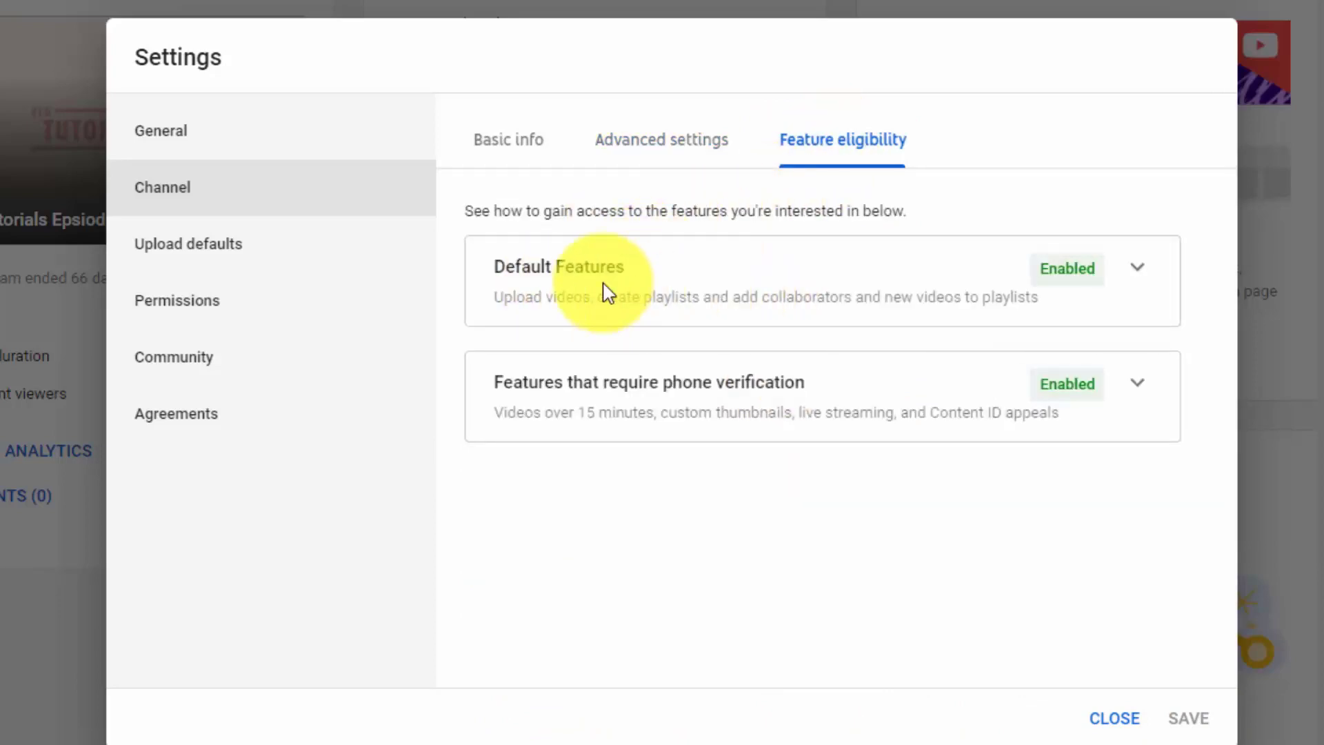
pyautogui.click(1140, 269)
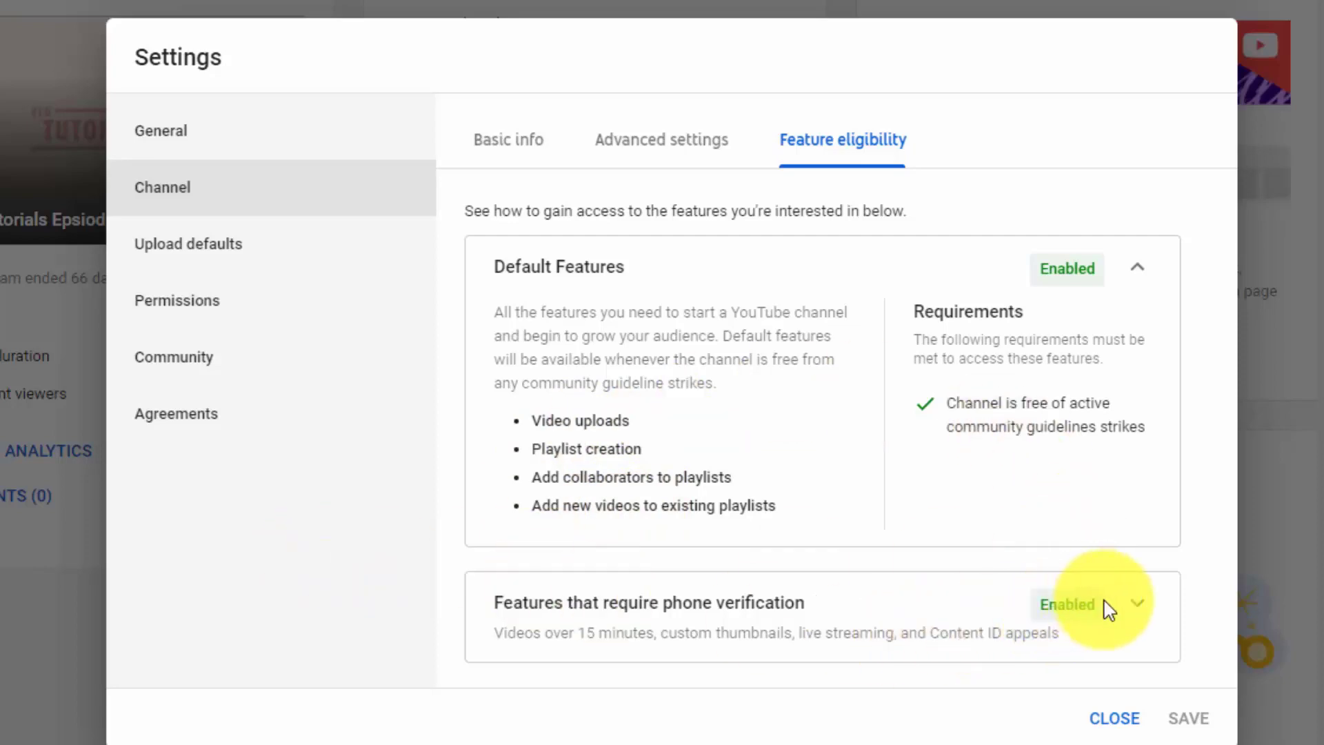
pyautogui.click(1138, 611)
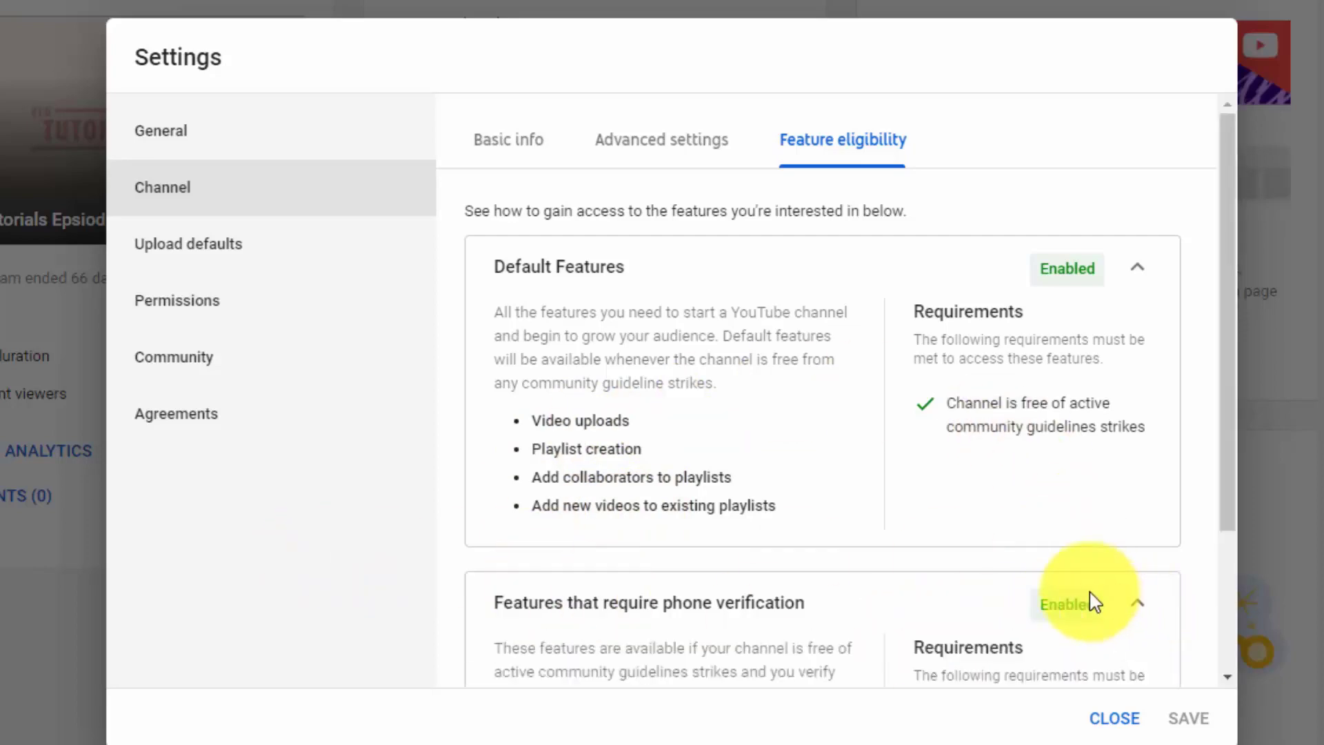
pyautogui.scroll(-3, 1088, 600)
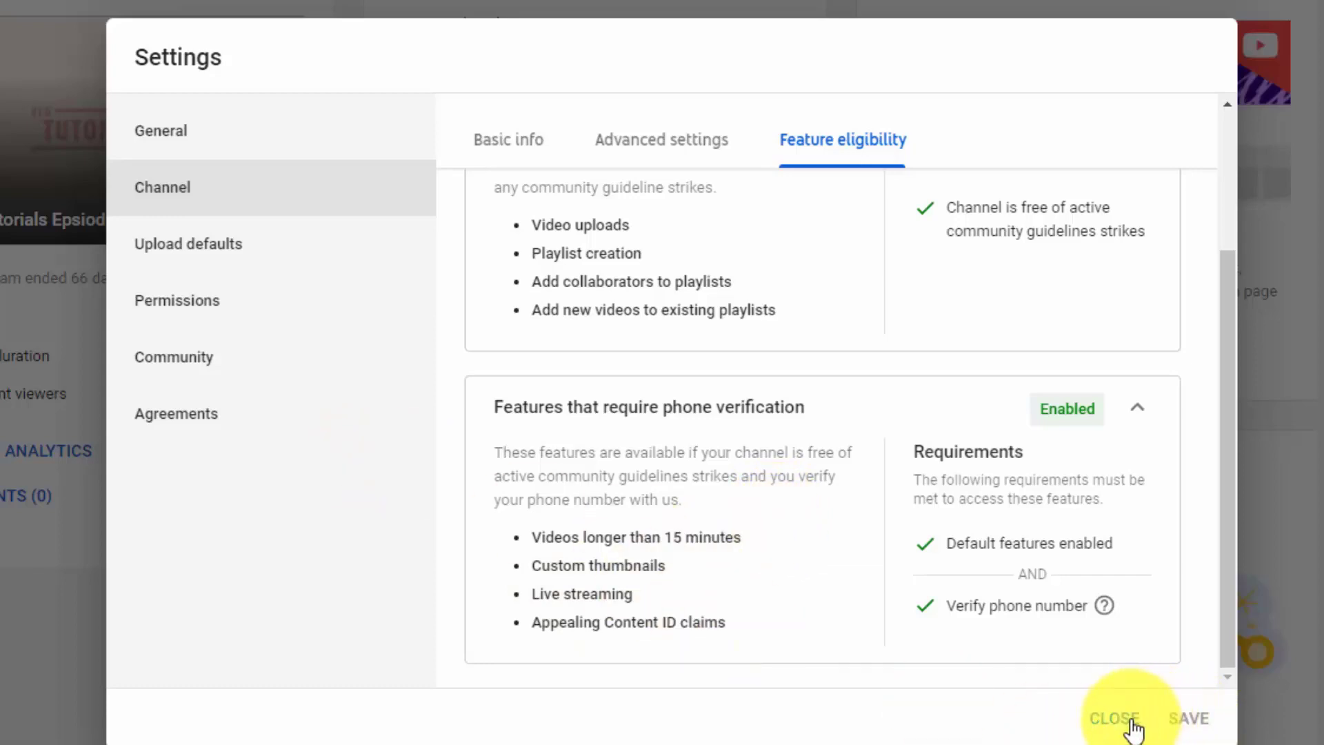
# Review the basic upload defaults for title, description, visibility and tags
pyautogui.click(192, 243)
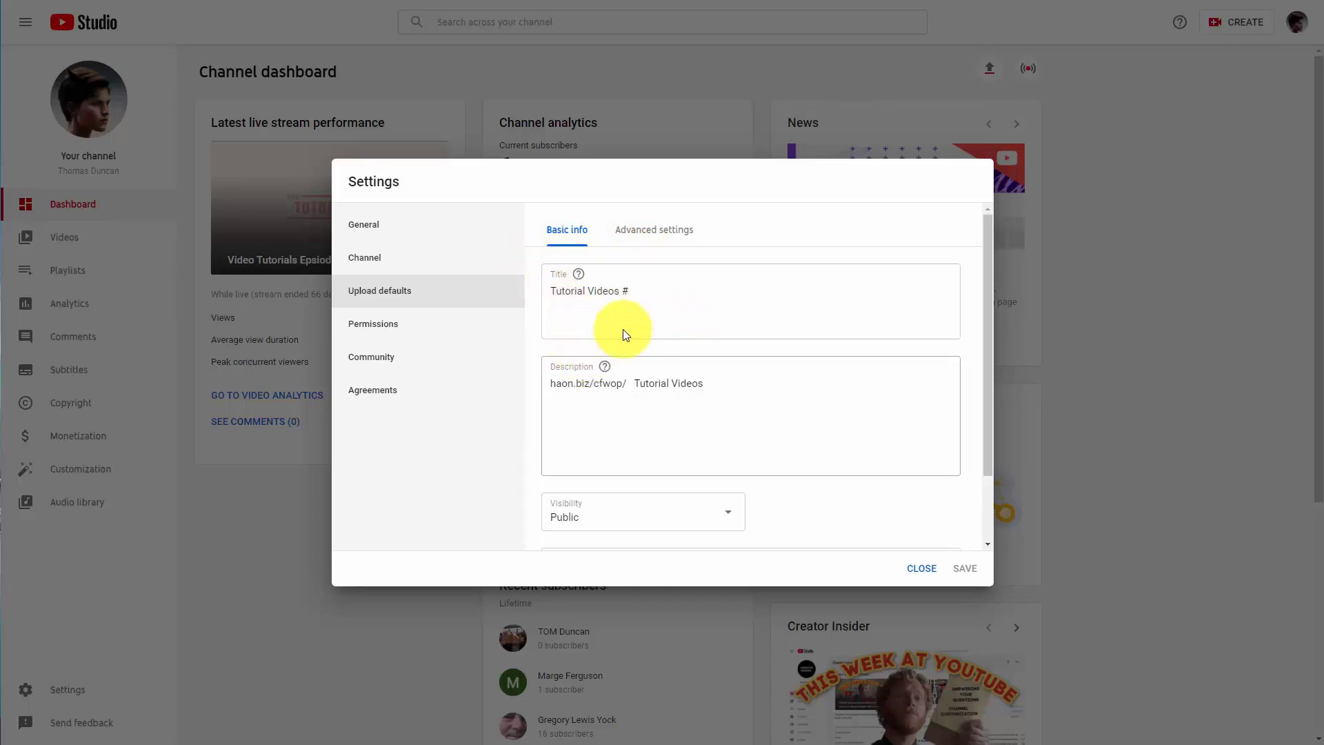
pyautogui.scroll(-2, 690, 300)
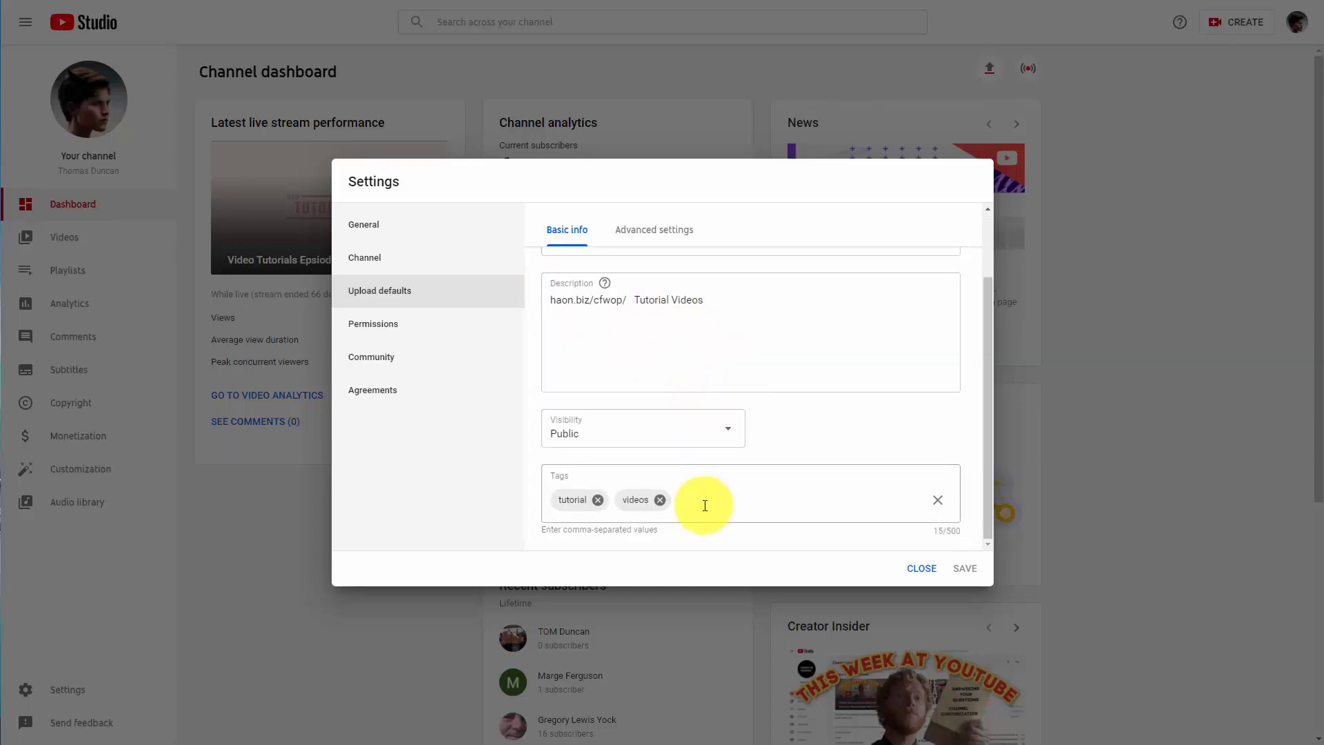
pyautogui.scroll(2, 701, 517)
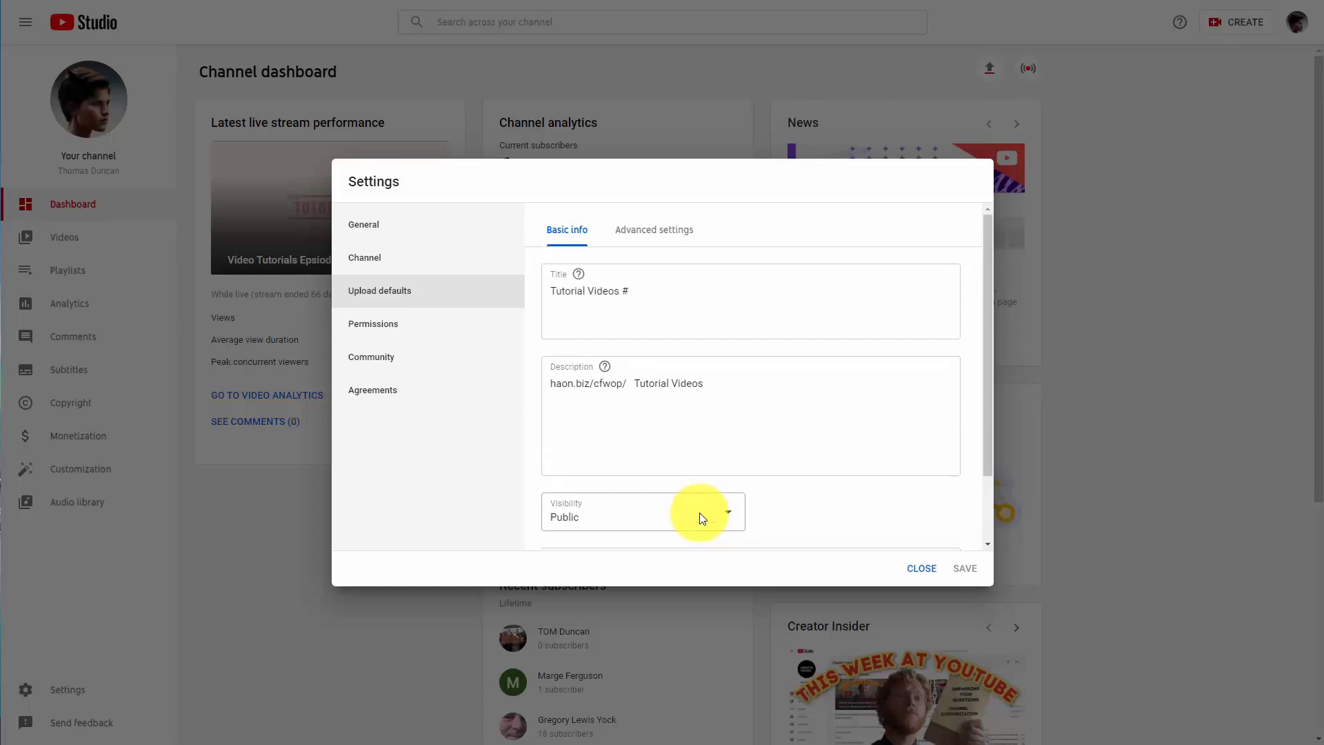
pyautogui.scroll(-2, 703, 511)
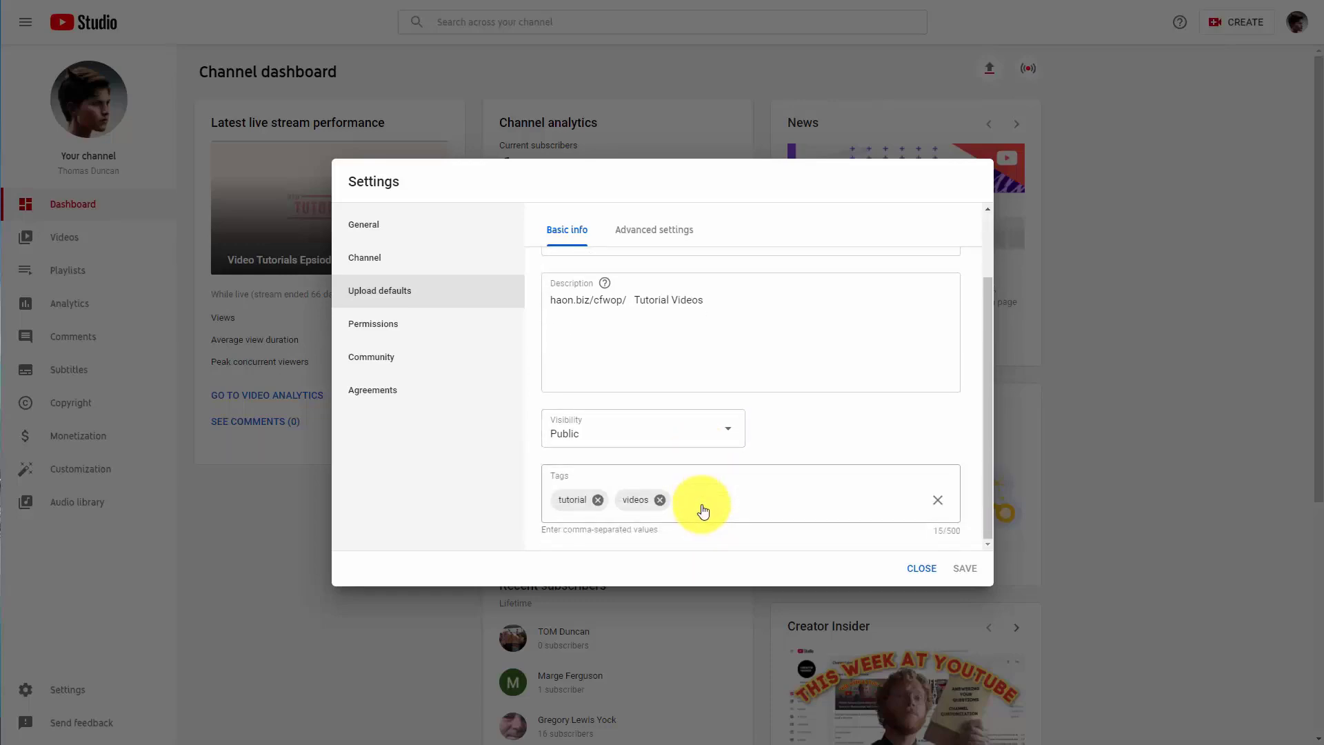
pyautogui.scroll(1, 703, 507)
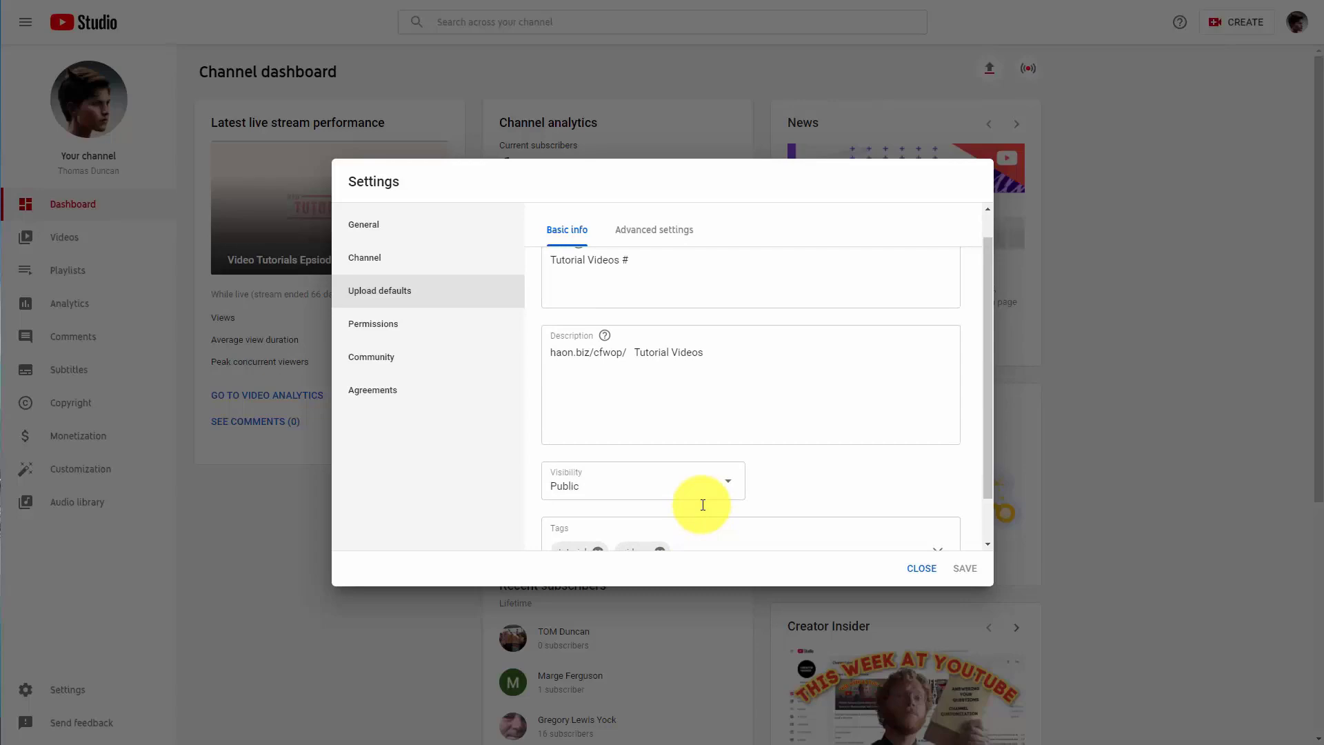
pyautogui.scroll(1, 701, 507)
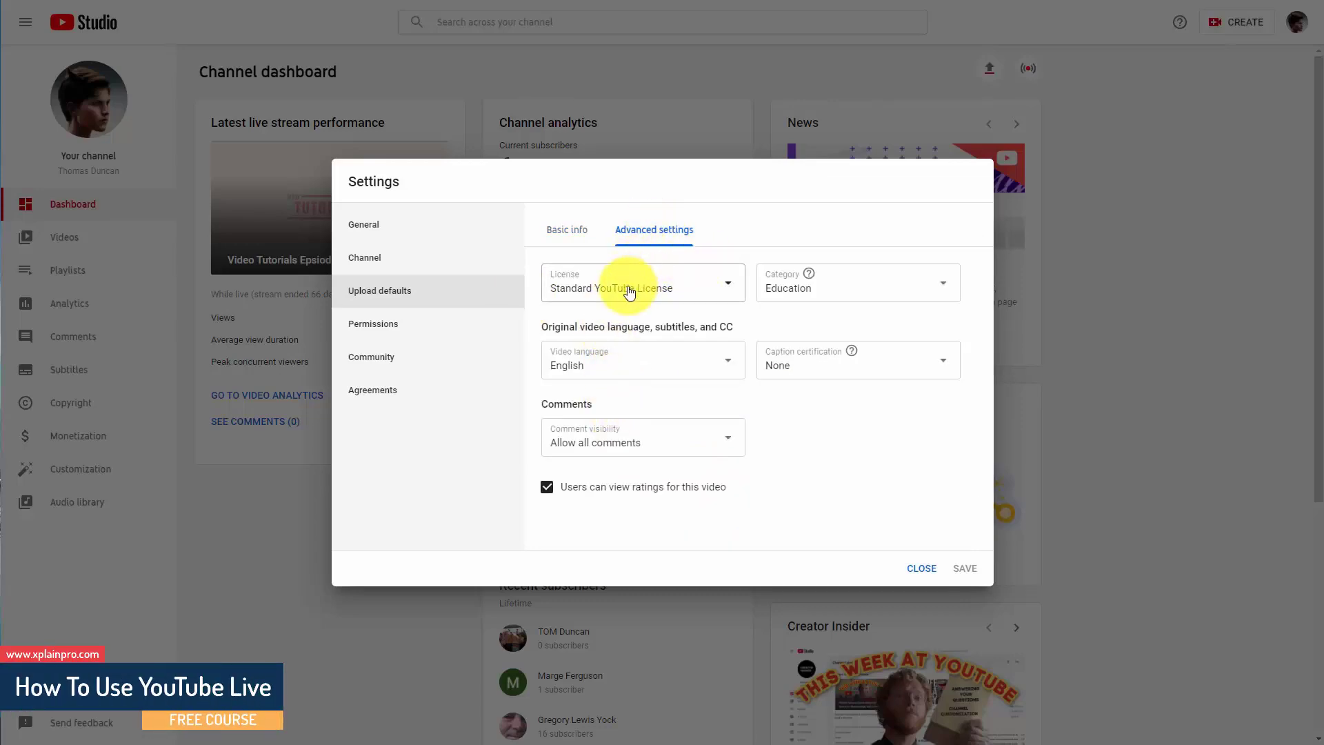
# In the advanced upload defaults, set the category to None, check the caption certification choices and choose Allow all comments
pyautogui.click(846, 300)
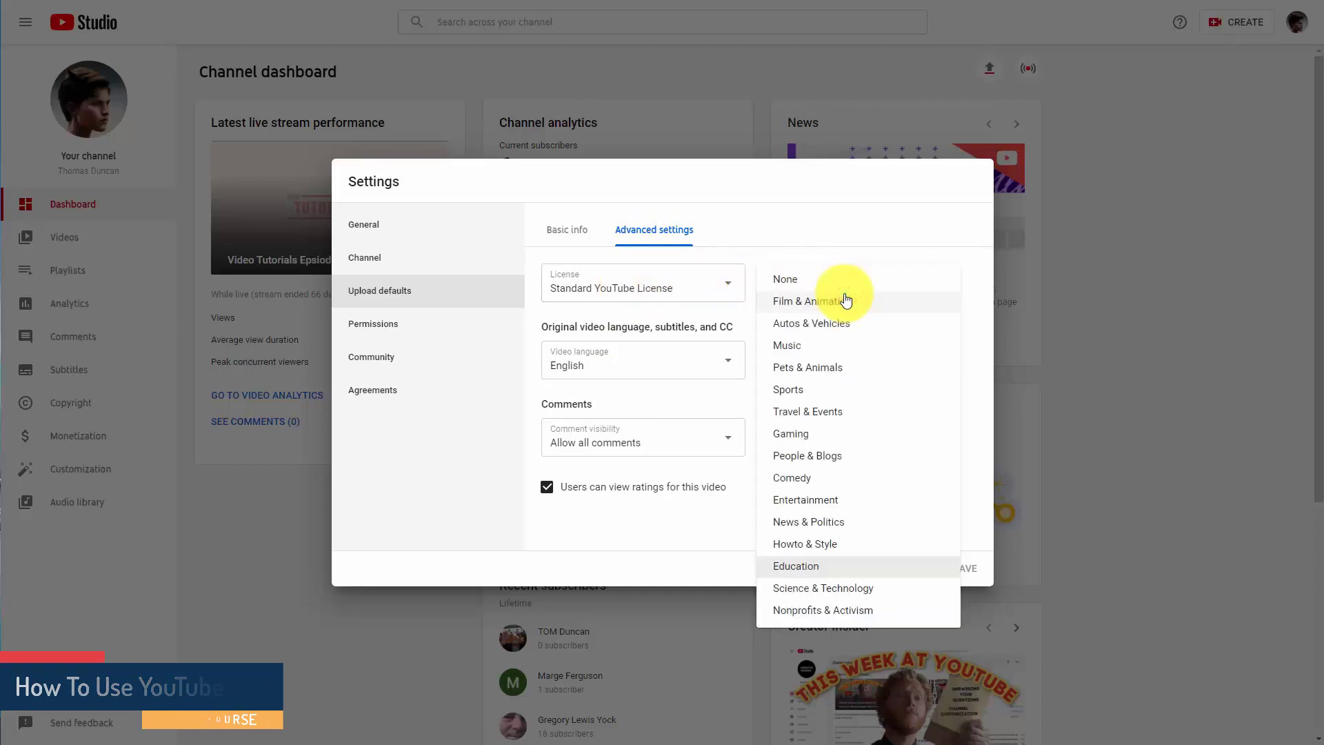
pyautogui.click(837, 283)
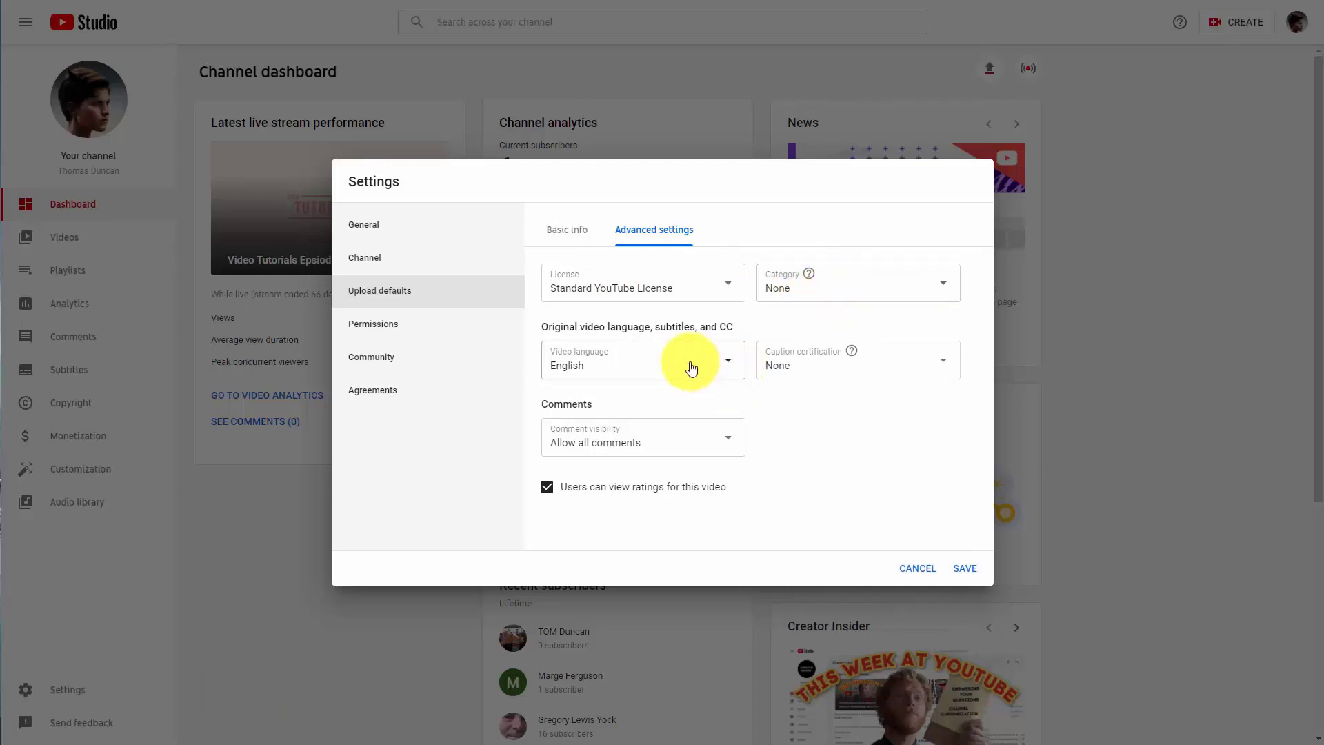
pyautogui.click(831, 369)
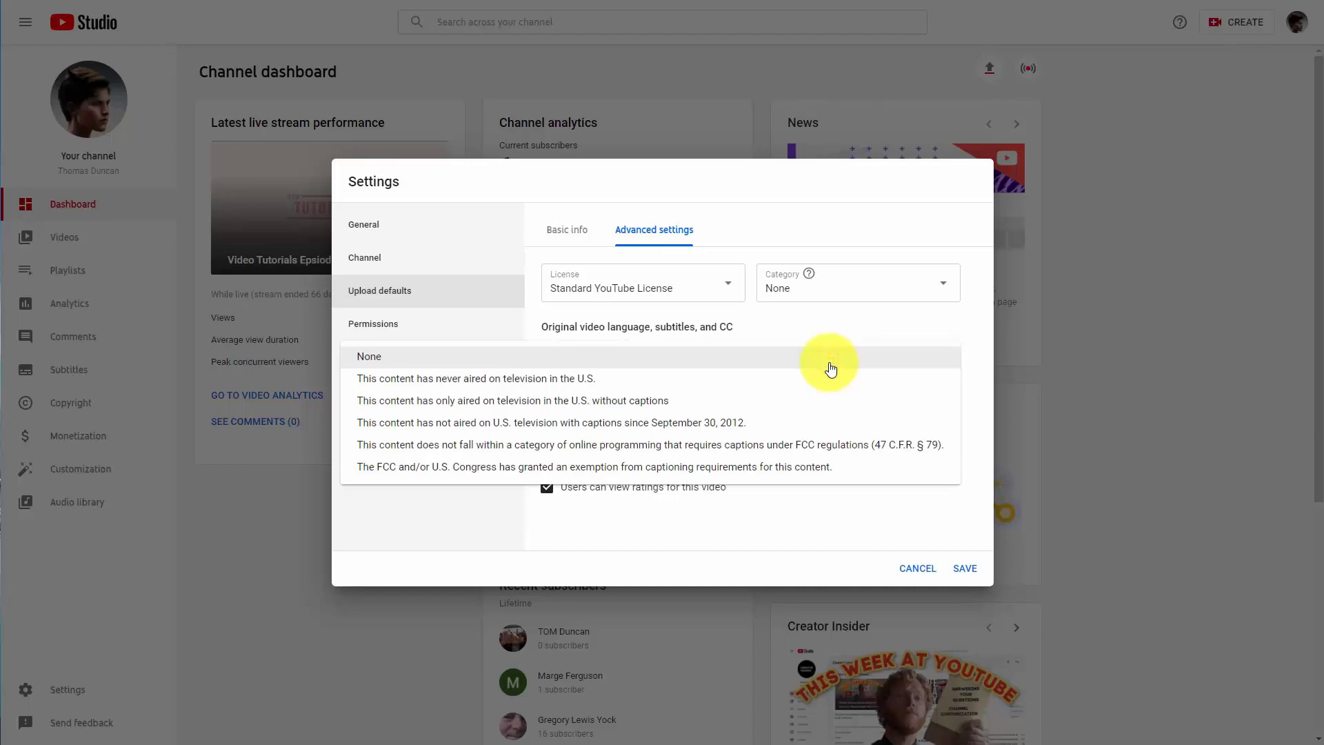
pyautogui.click(829, 321)
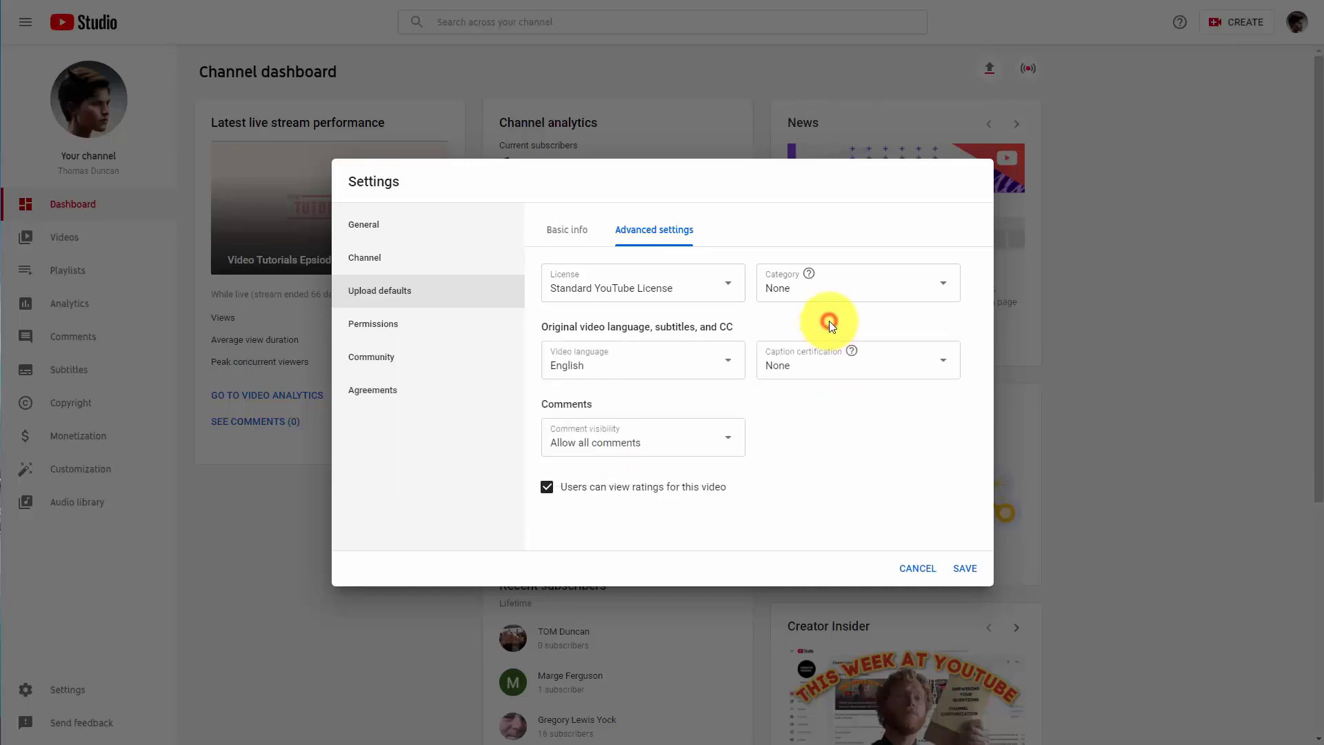
pyautogui.click(710, 450)
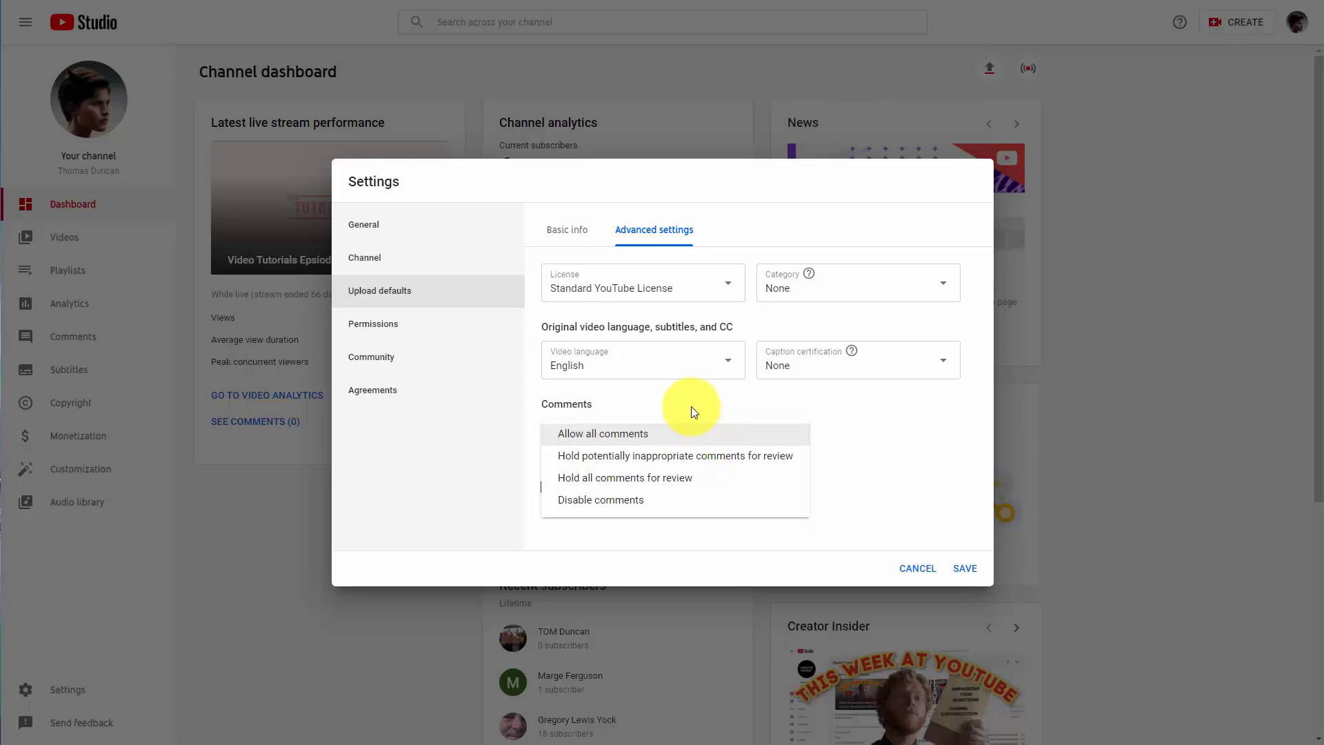
pyautogui.click(687, 426)
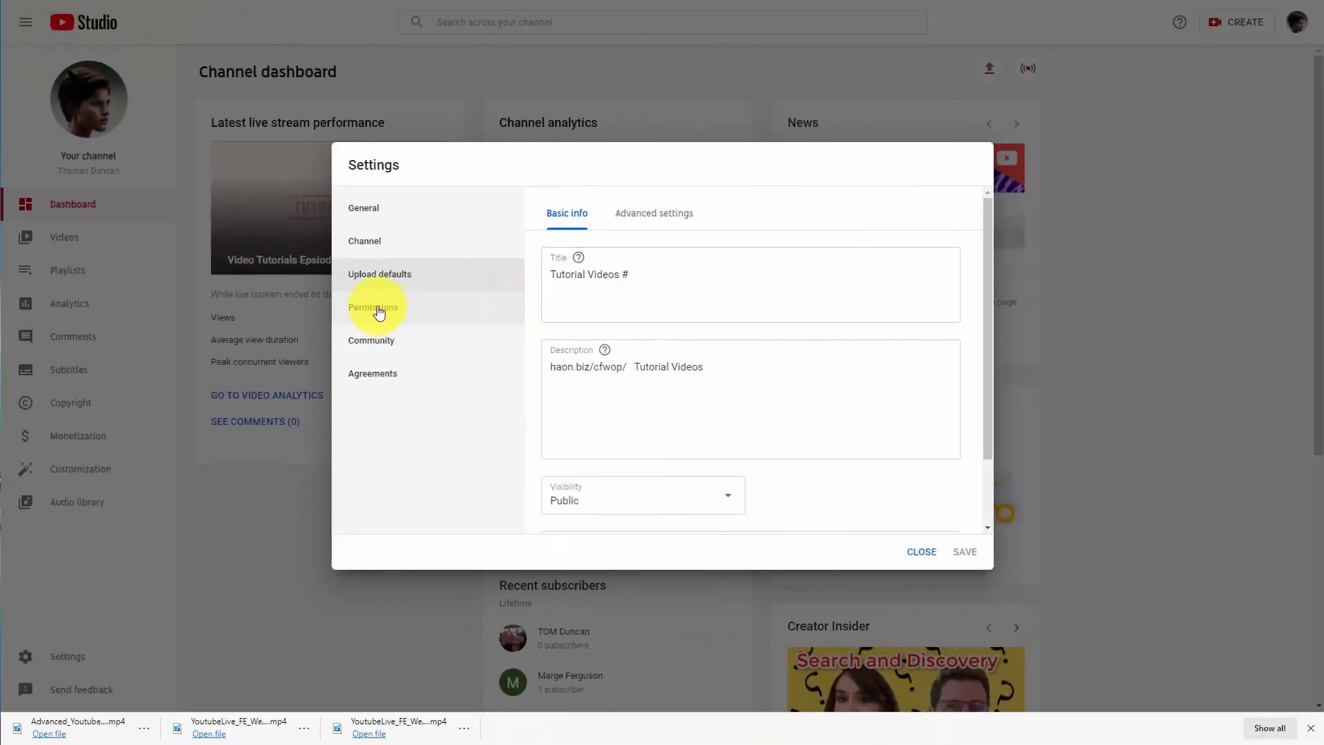
# Review the channel permissions and the access roles available when inviting a user, without sending an invitation
pyautogui.click(378, 312)
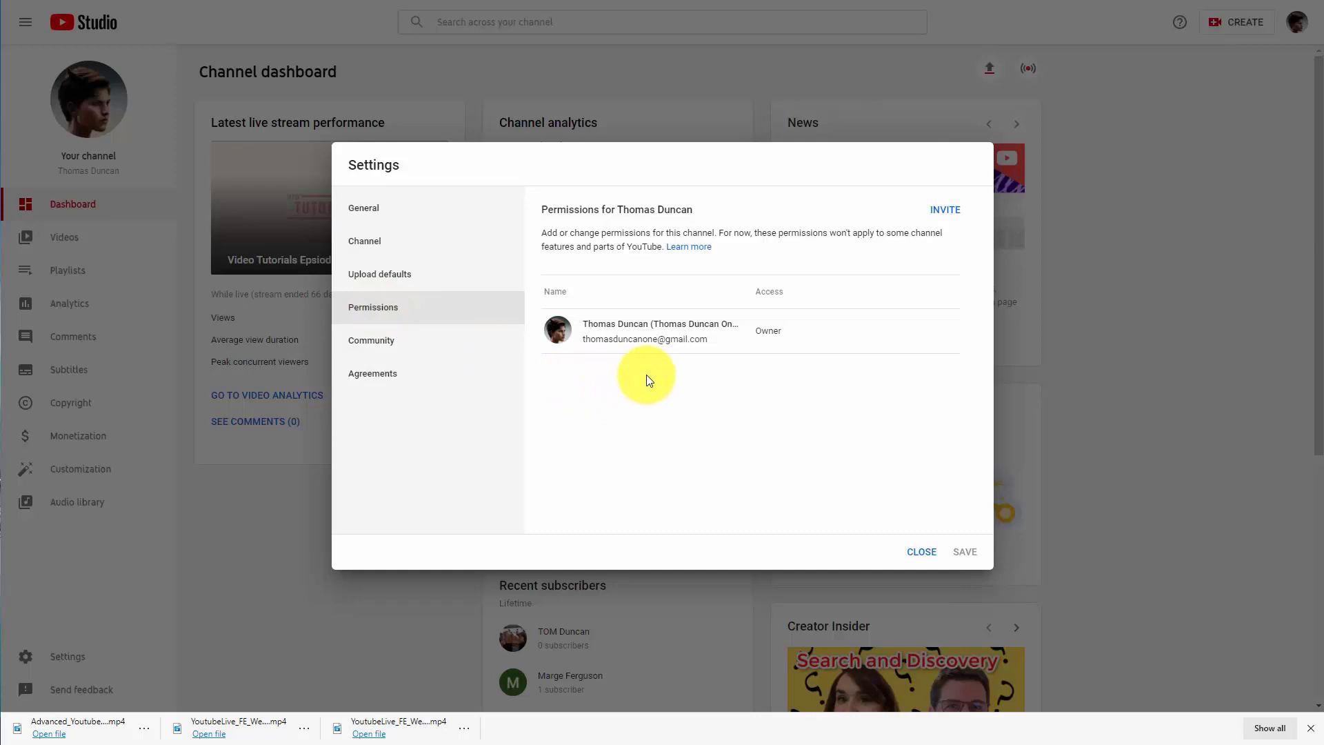
pyautogui.click(945, 211)
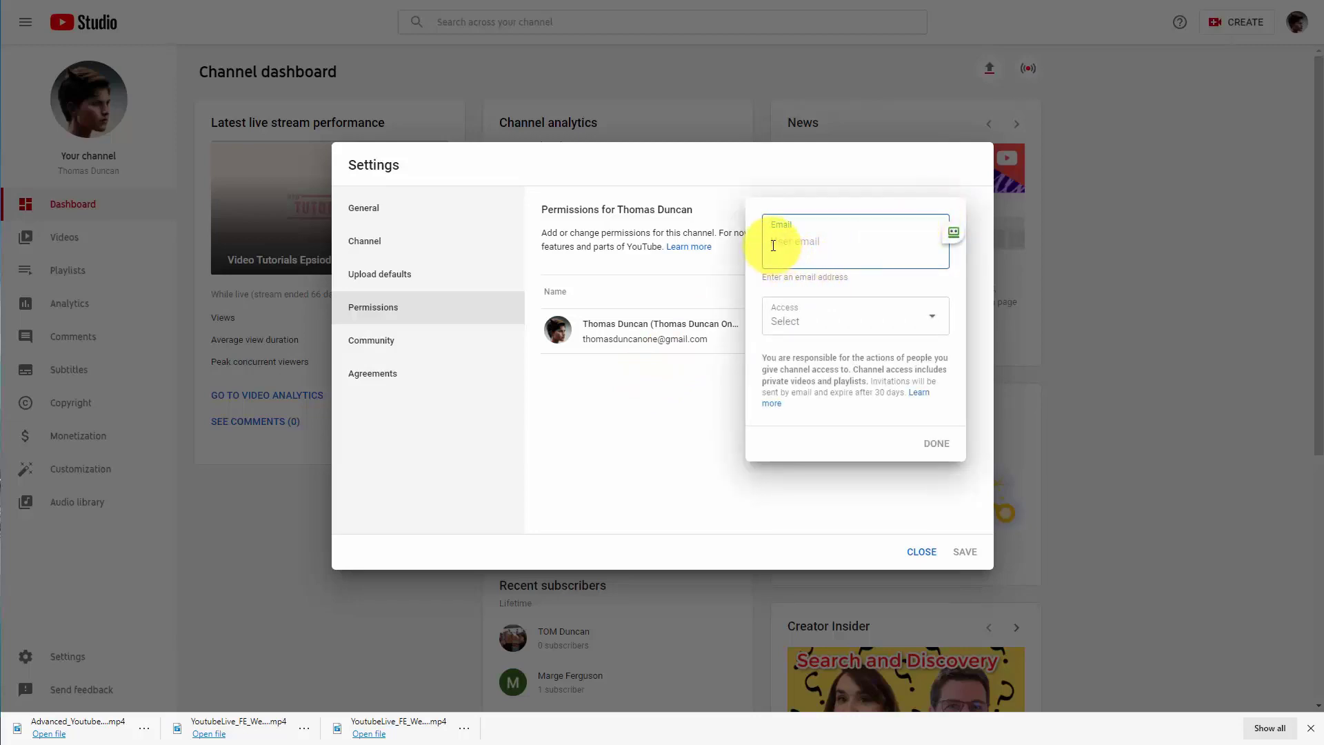
pyautogui.click(931, 321)
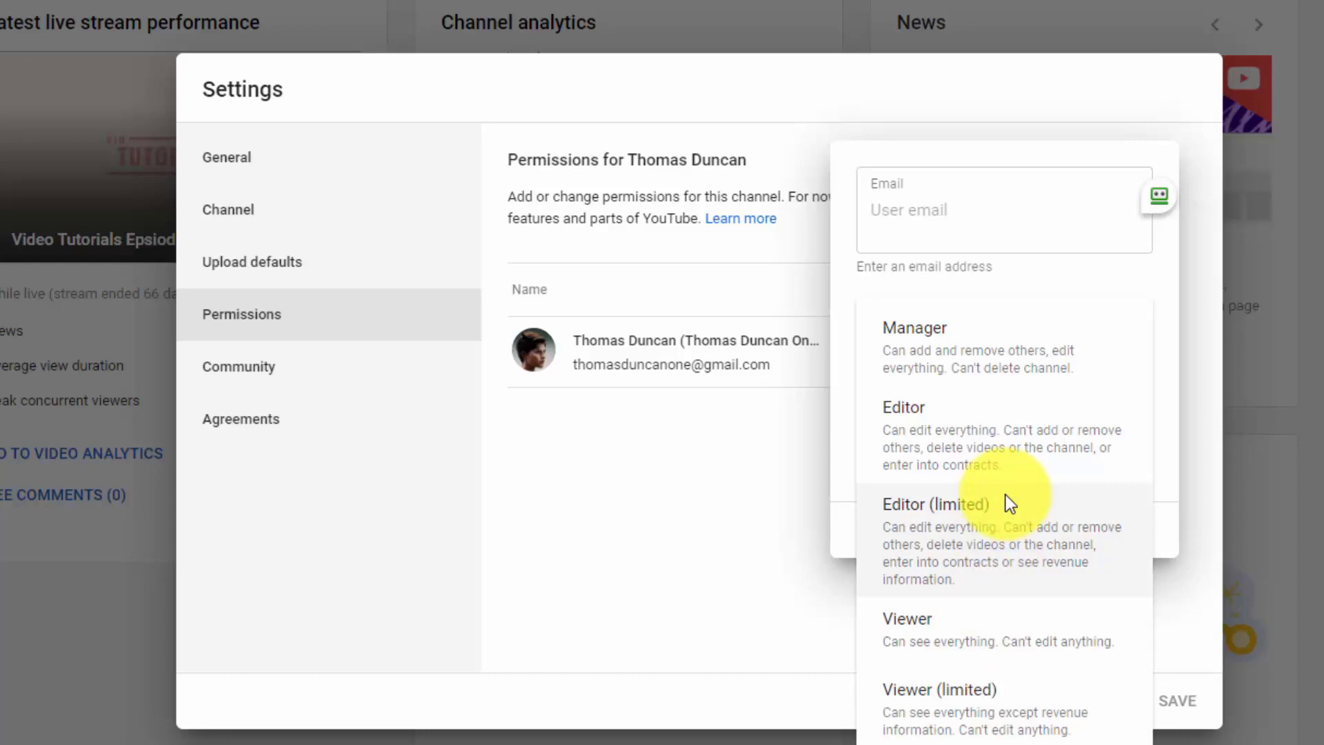
pyautogui.click(829, 652)
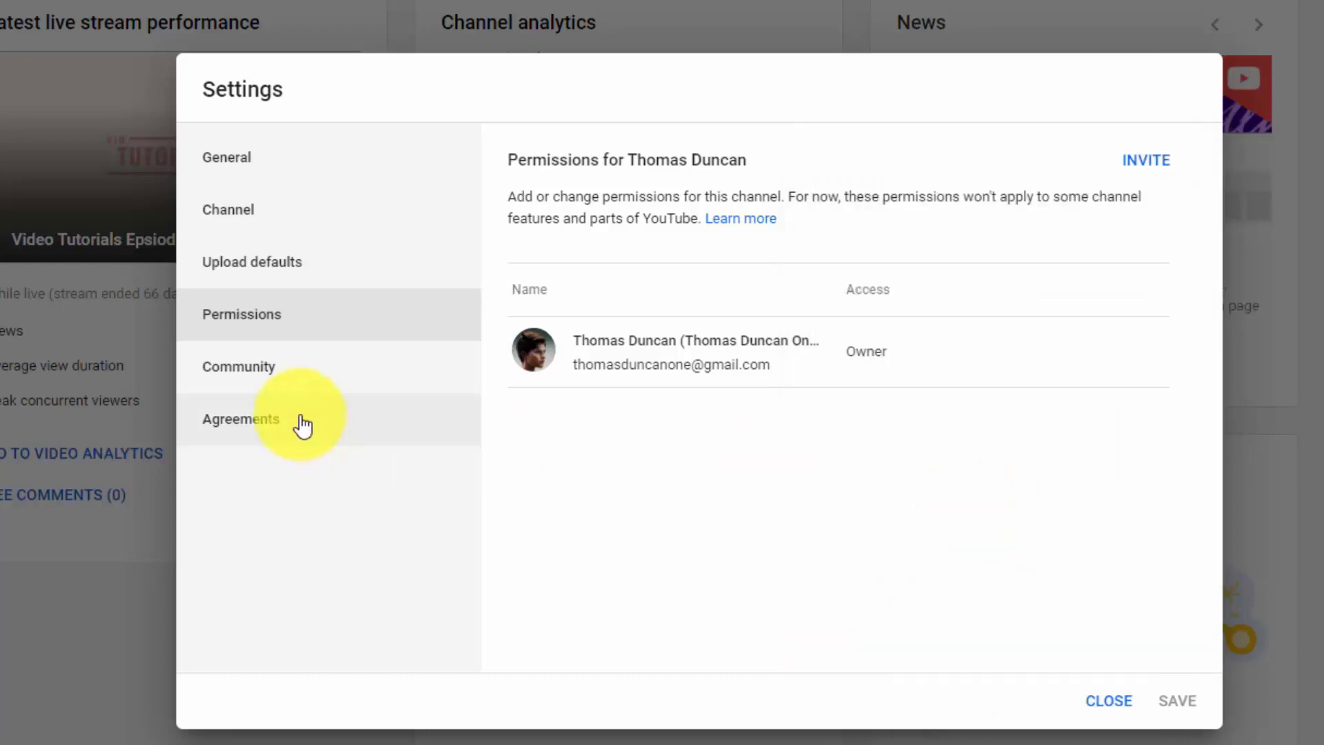
# Examine the community automated filters and read the explanations for moderators, approved users and hidden users
pyautogui.click(278, 380)
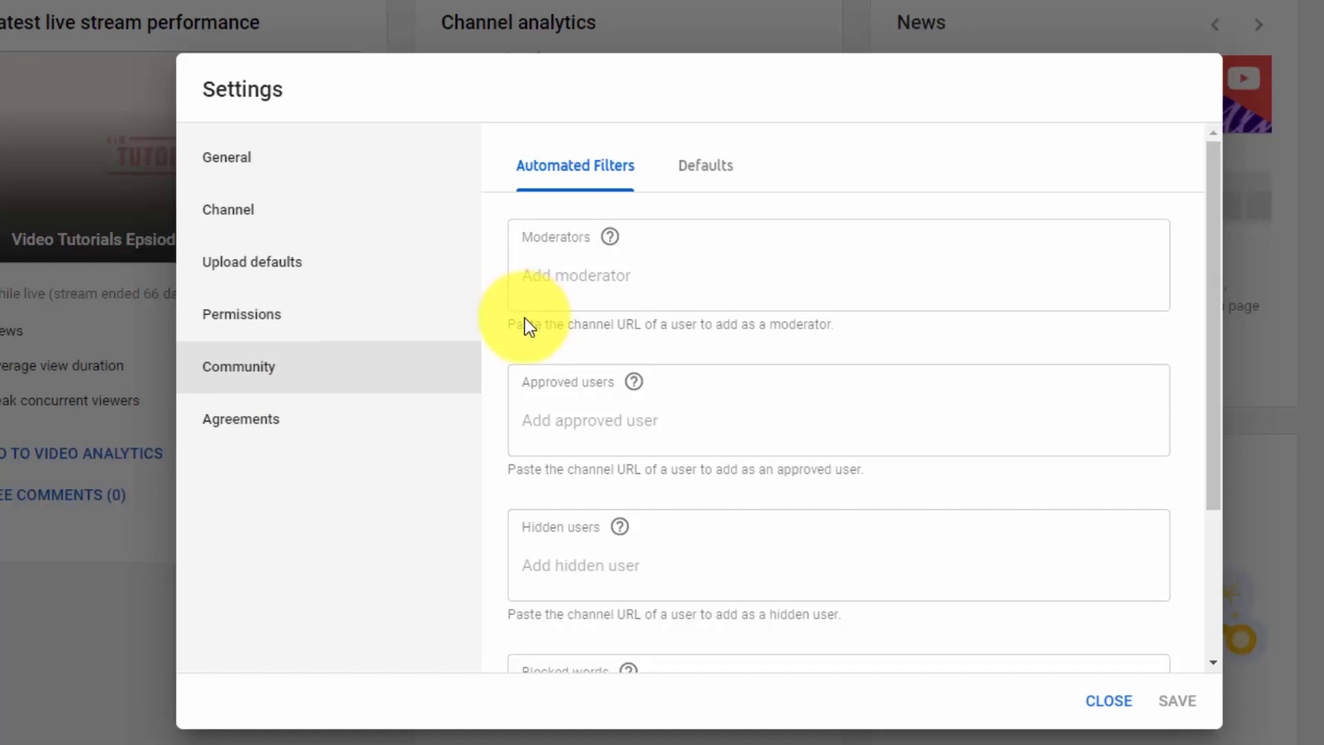
pyautogui.scroll(-1, 526, 323)
pyautogui.scroll(-1, 543, 384)
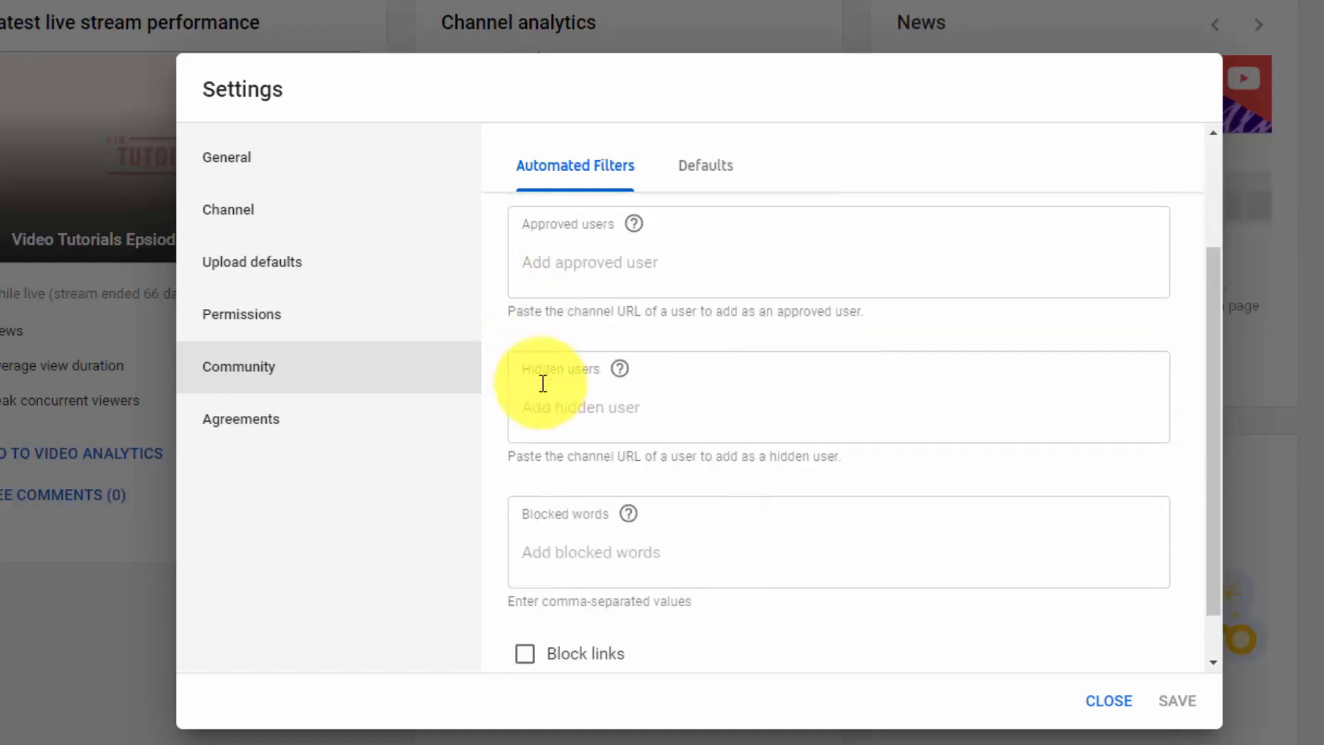
pyautogui.scroll(1, 543, 397)
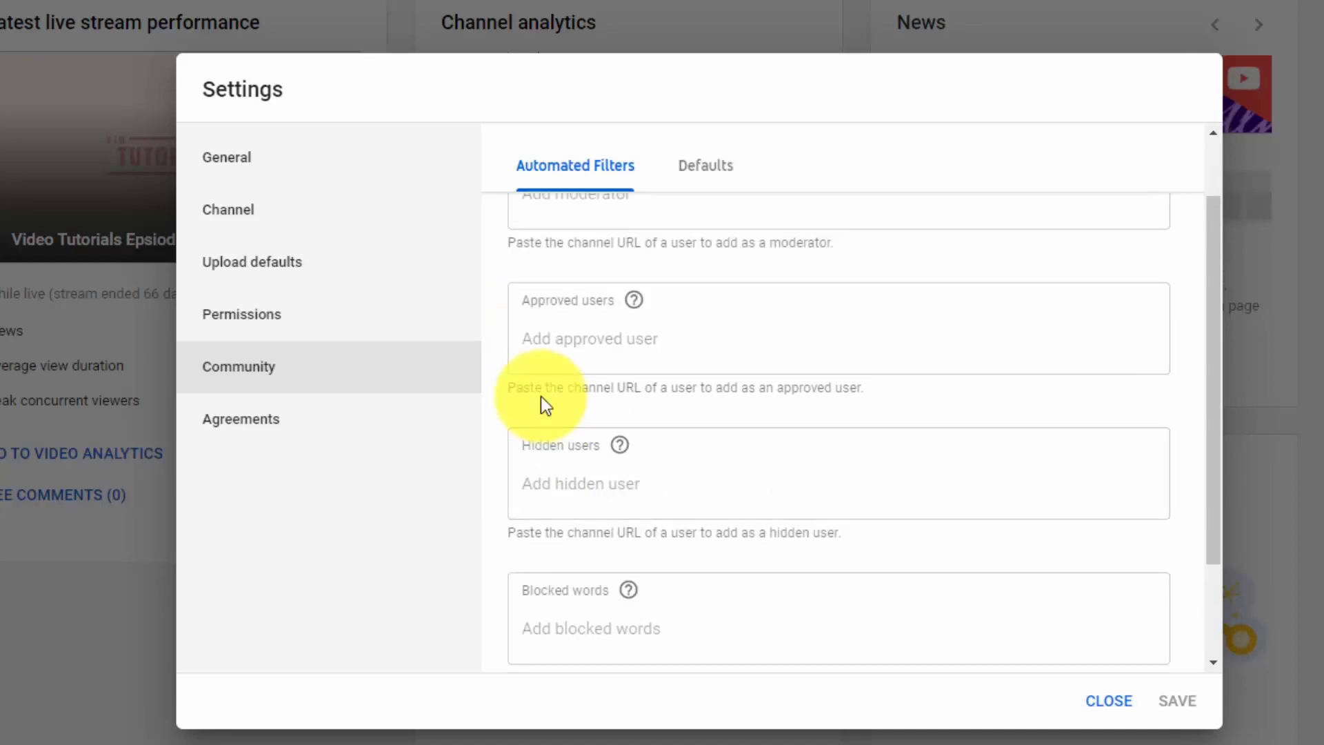
pyautogui.scroll(1, 541, 396)
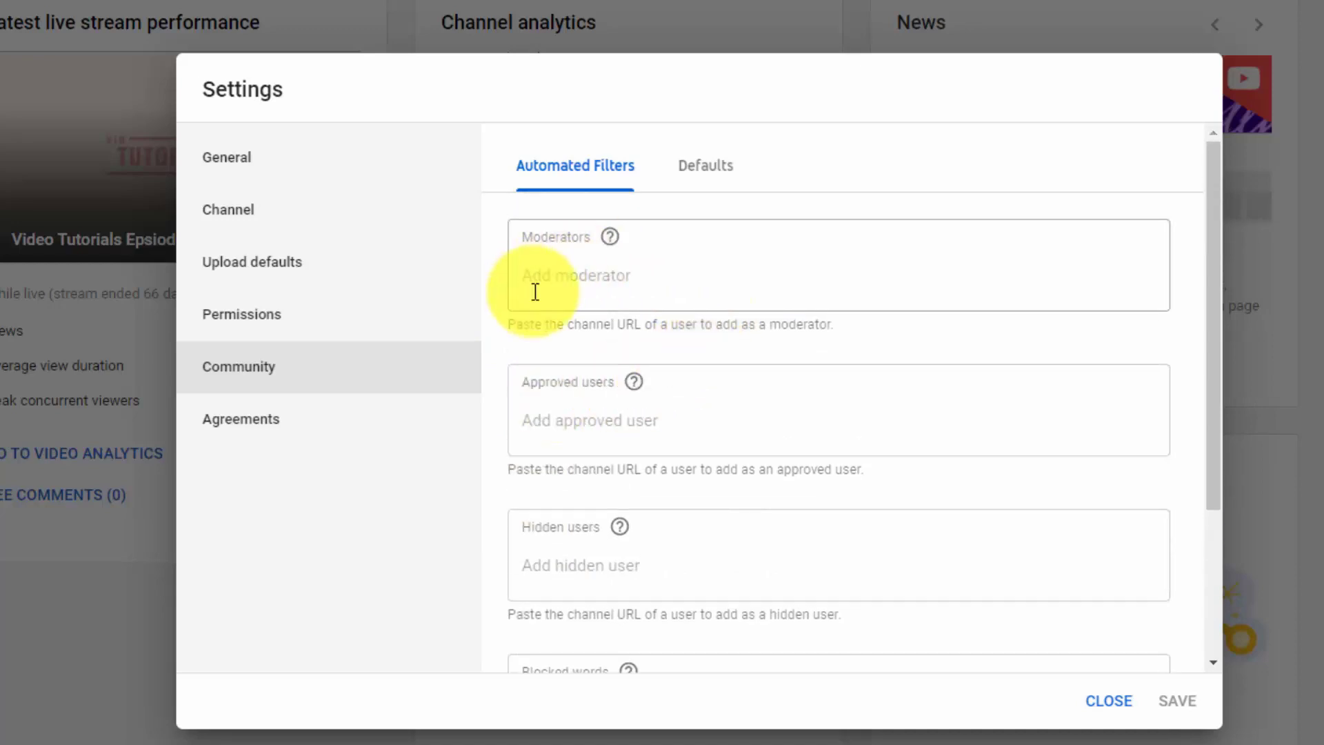
pyautogui.moveTo(610, 240)
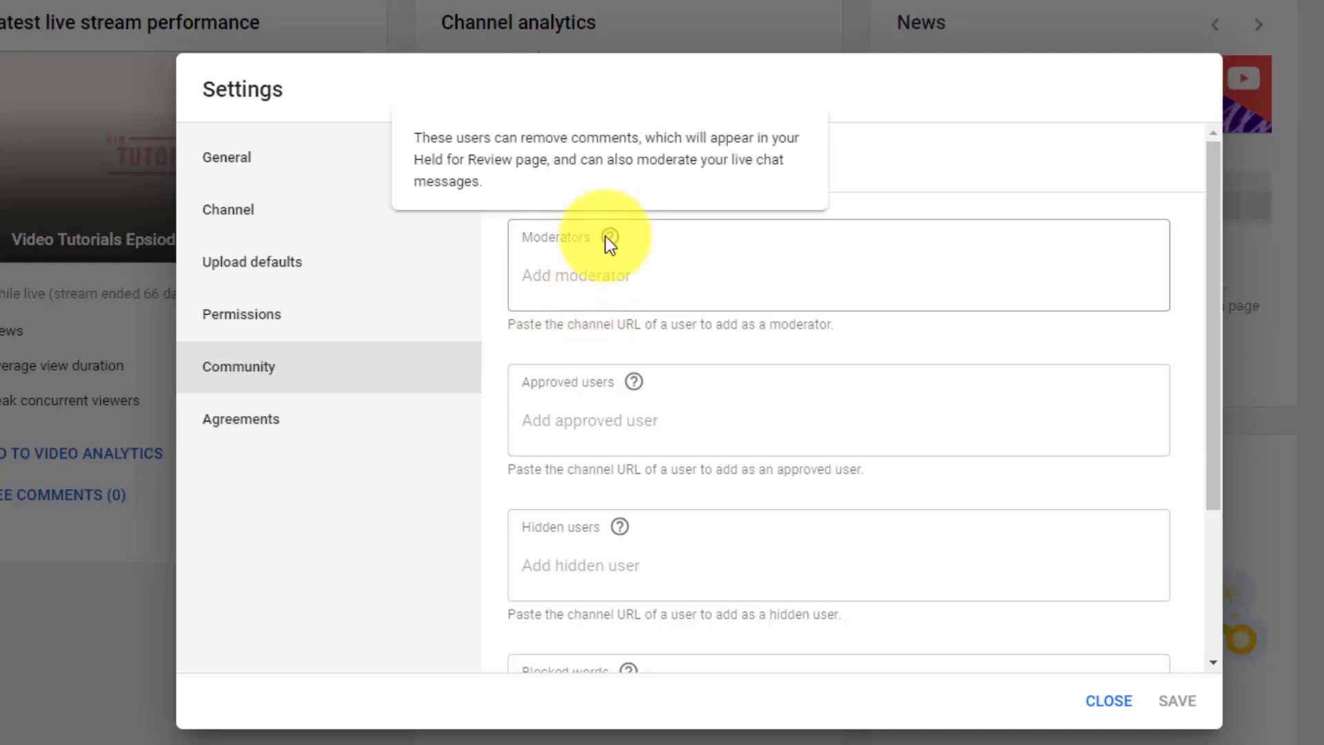
pyautogui.moveTo(636, 383)
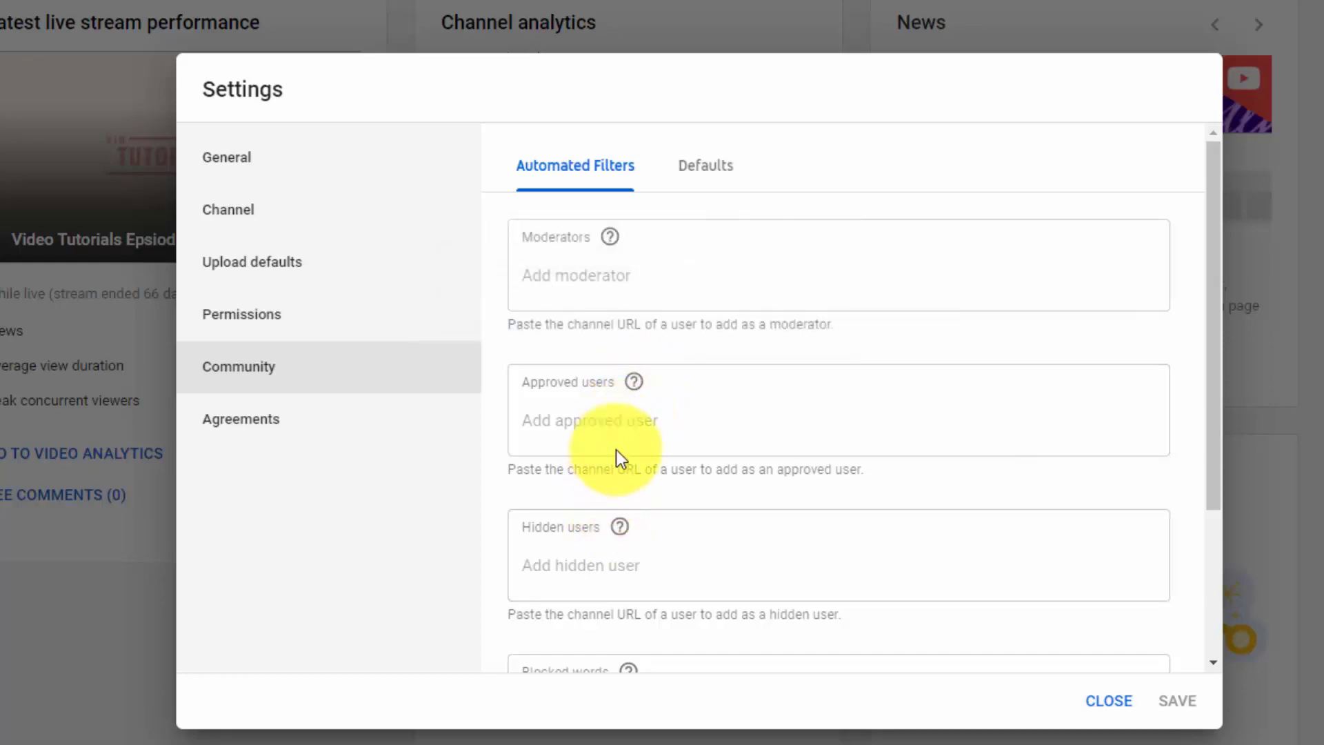
pyautogui.moveTo(620, 526)
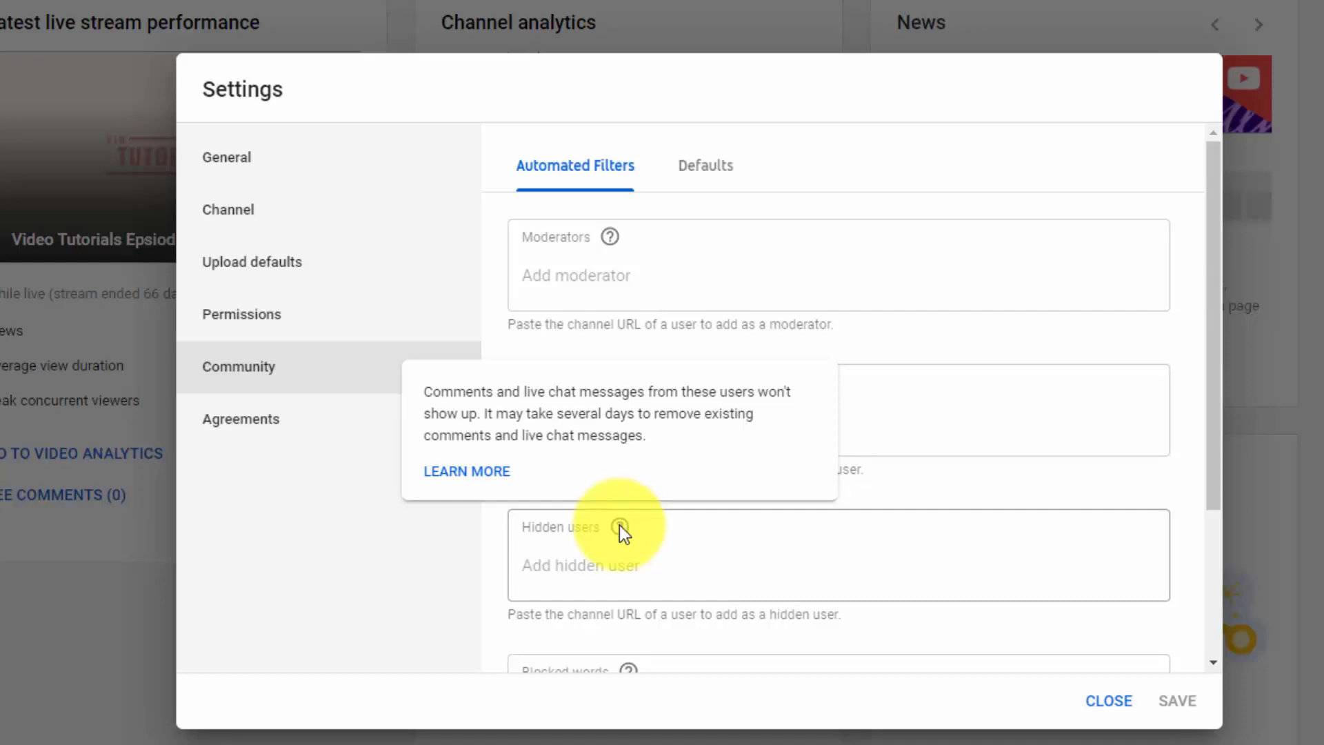
# Read the explanation for blocked words and enable Block links in the community automated filters
pyautogui.scroll(-3, 619, 524)
pyautogui.moveTo(628, 459)
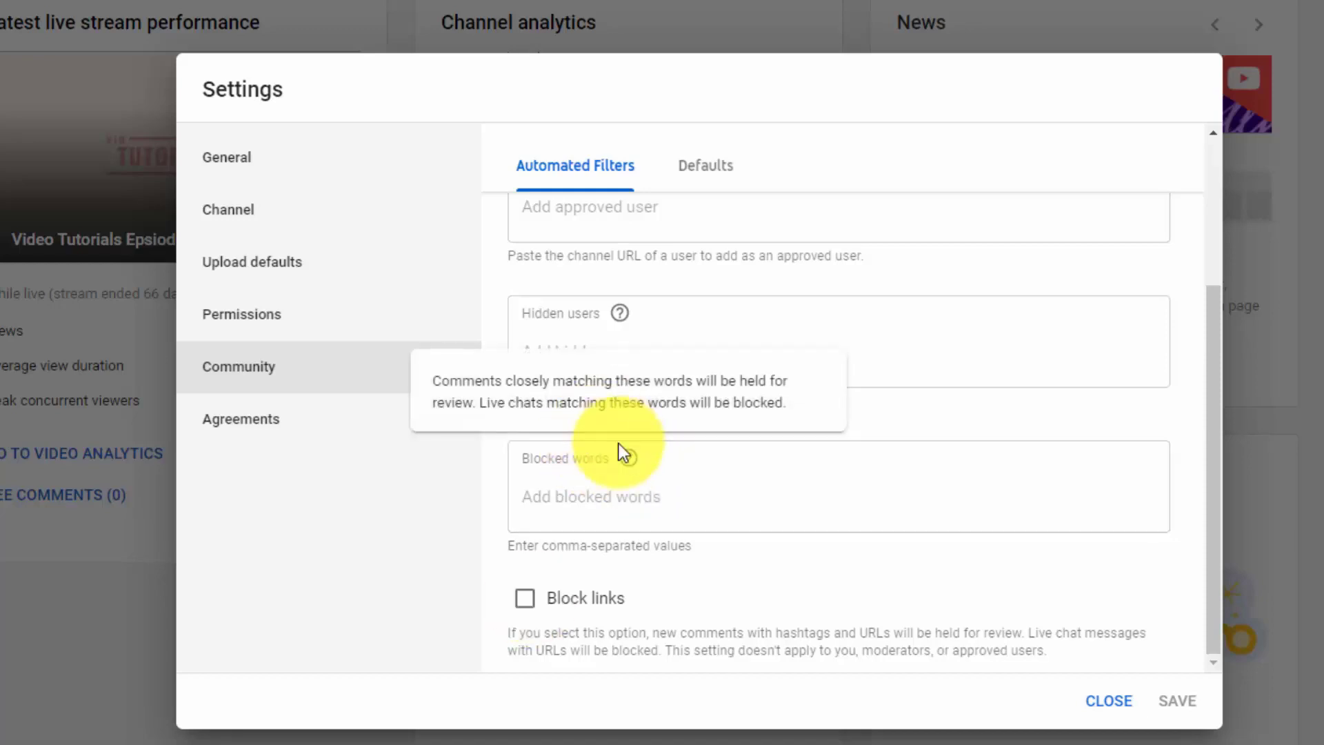
pyautogui.click(524, 599)
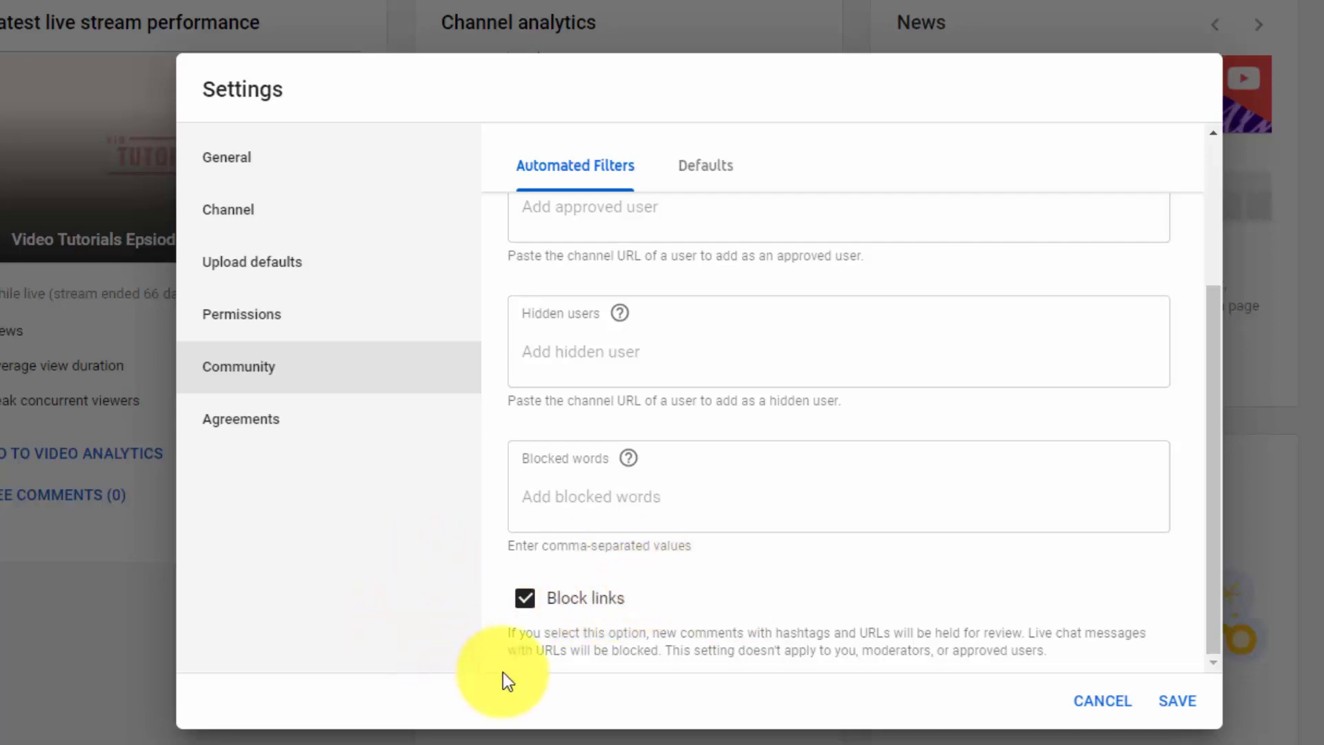
# Turn off Block links and review the community defaults for new video comments, Discussions tab comments and live chat messages
pyautogui.click(525, 598)
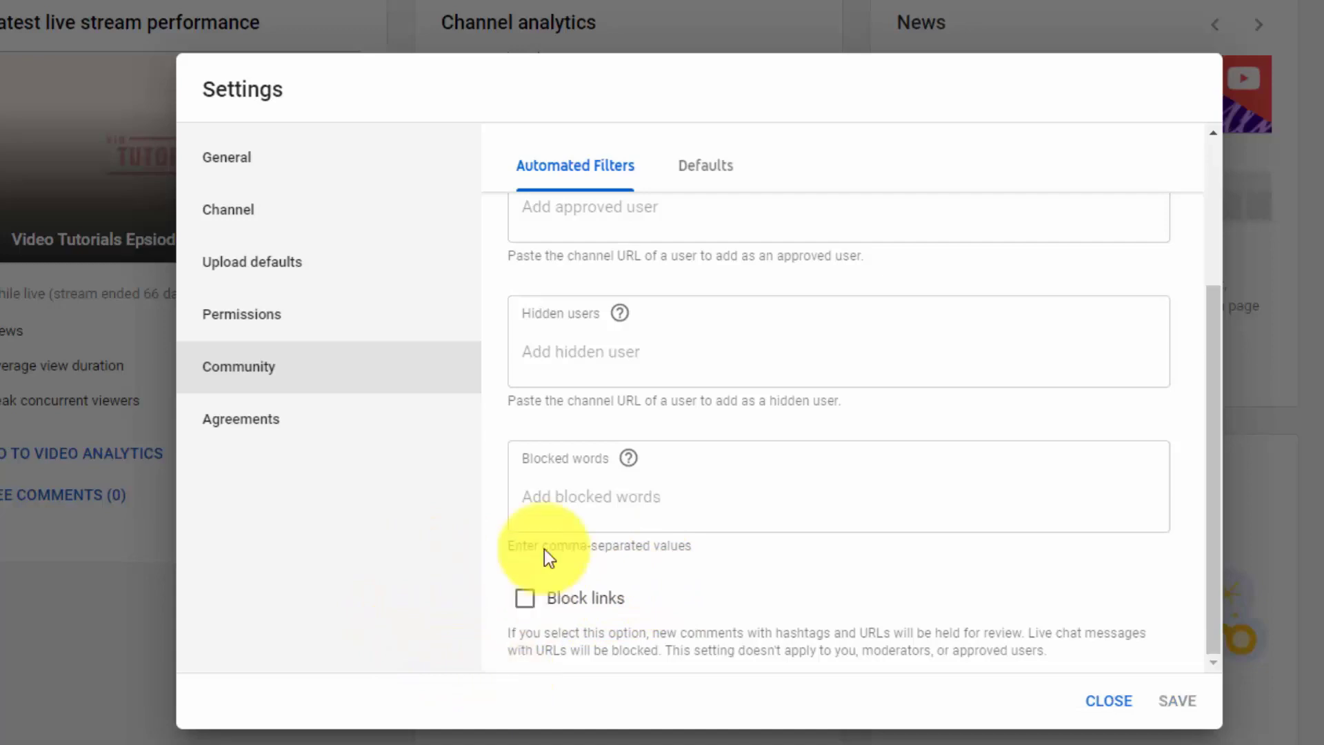
pyautogui.click(699, 168)
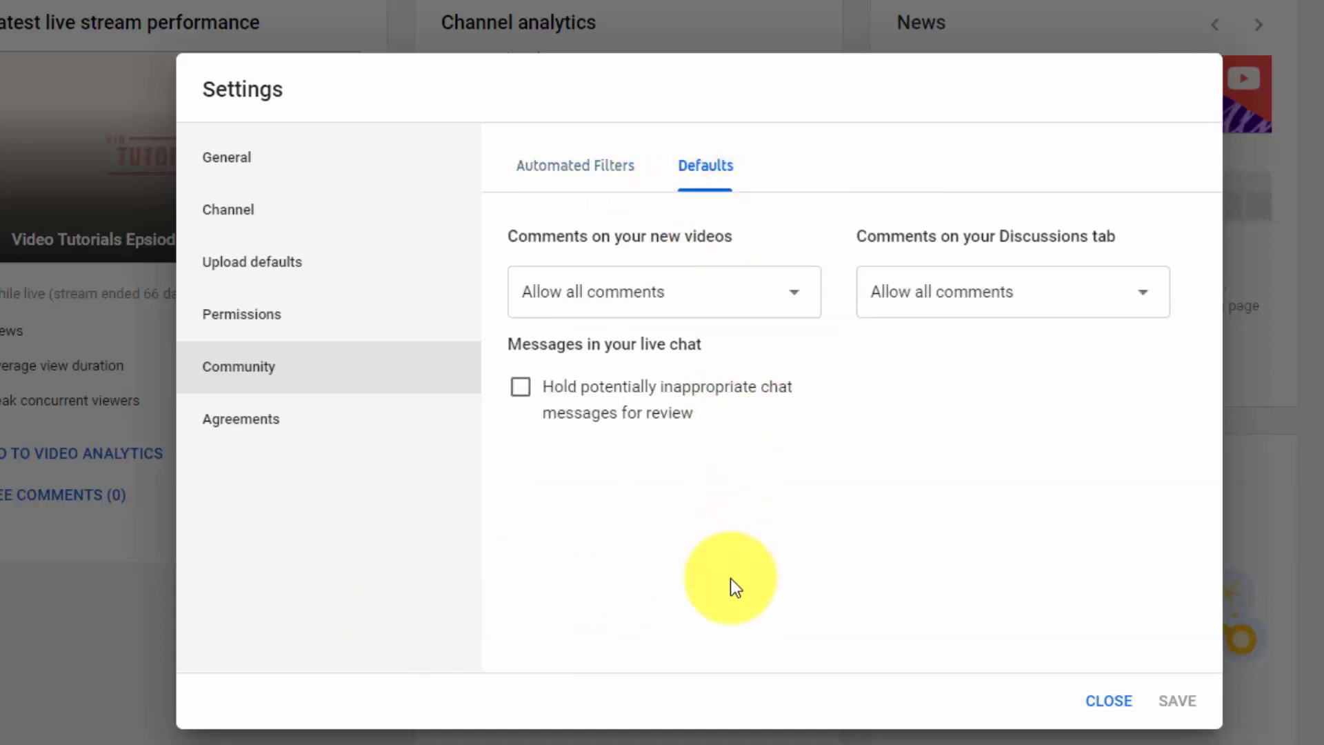
pyautogui.click(799, 305)
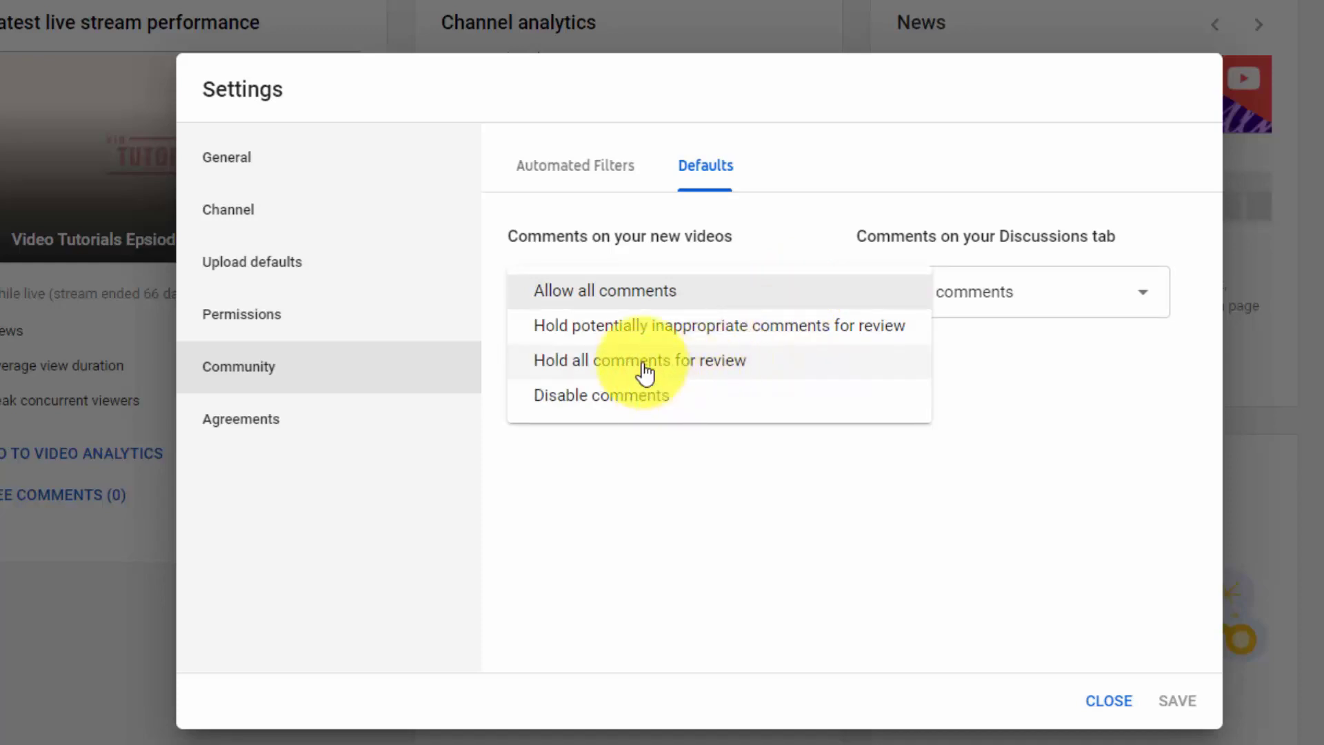
pyautogui.click(1133, 303)
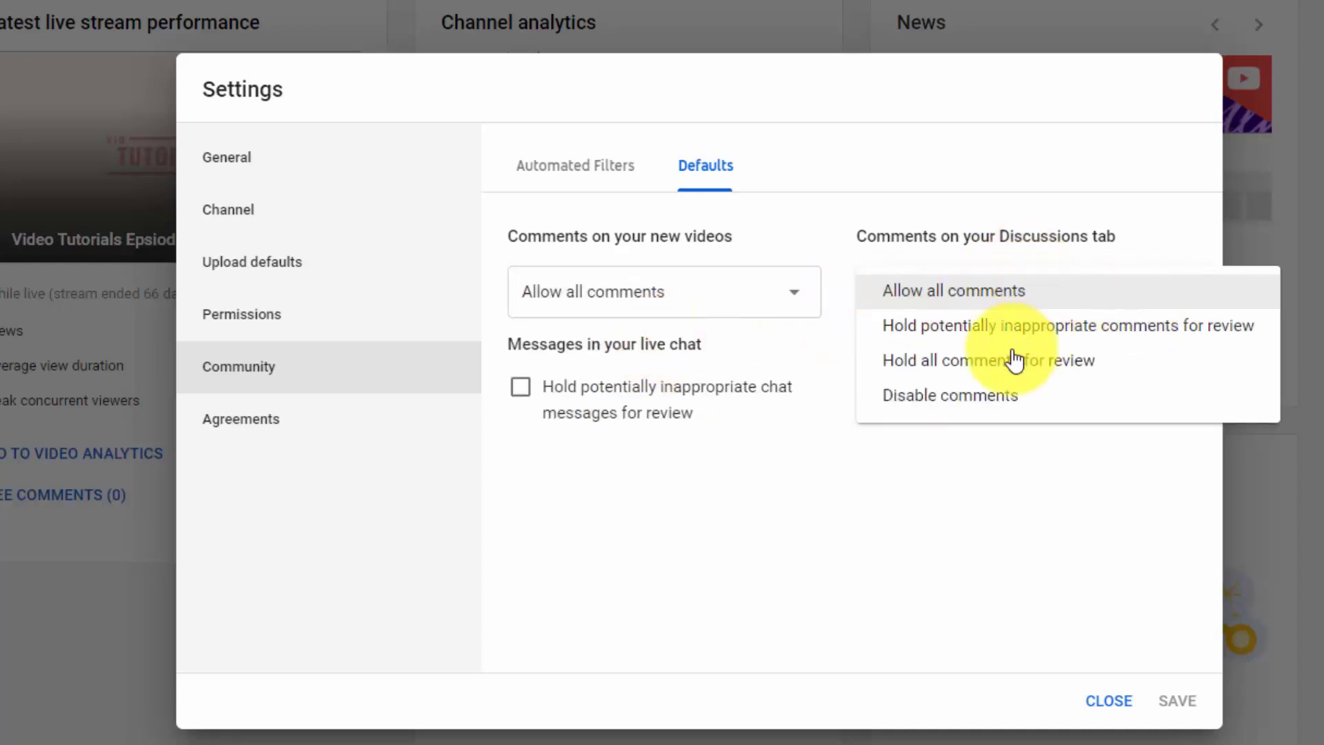
pyautogui.click(715, 512)
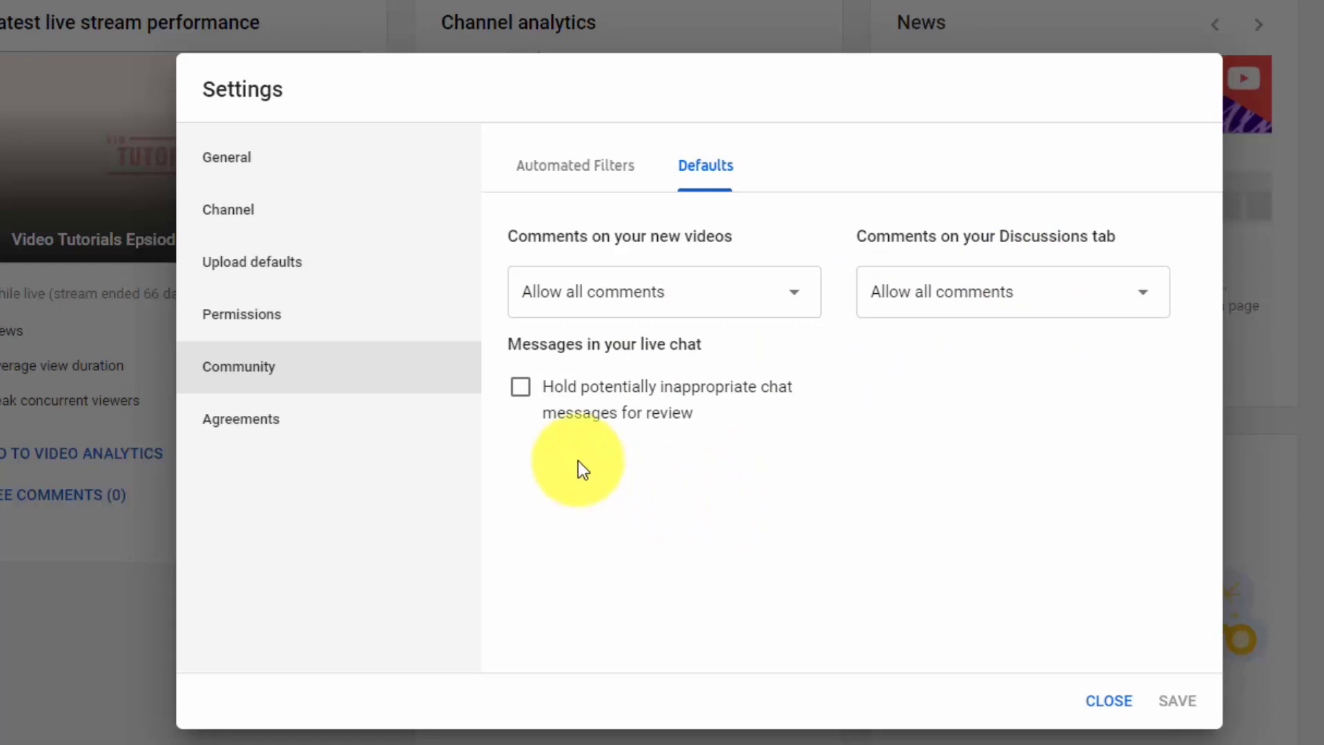
pyautogui.click(521, 396)
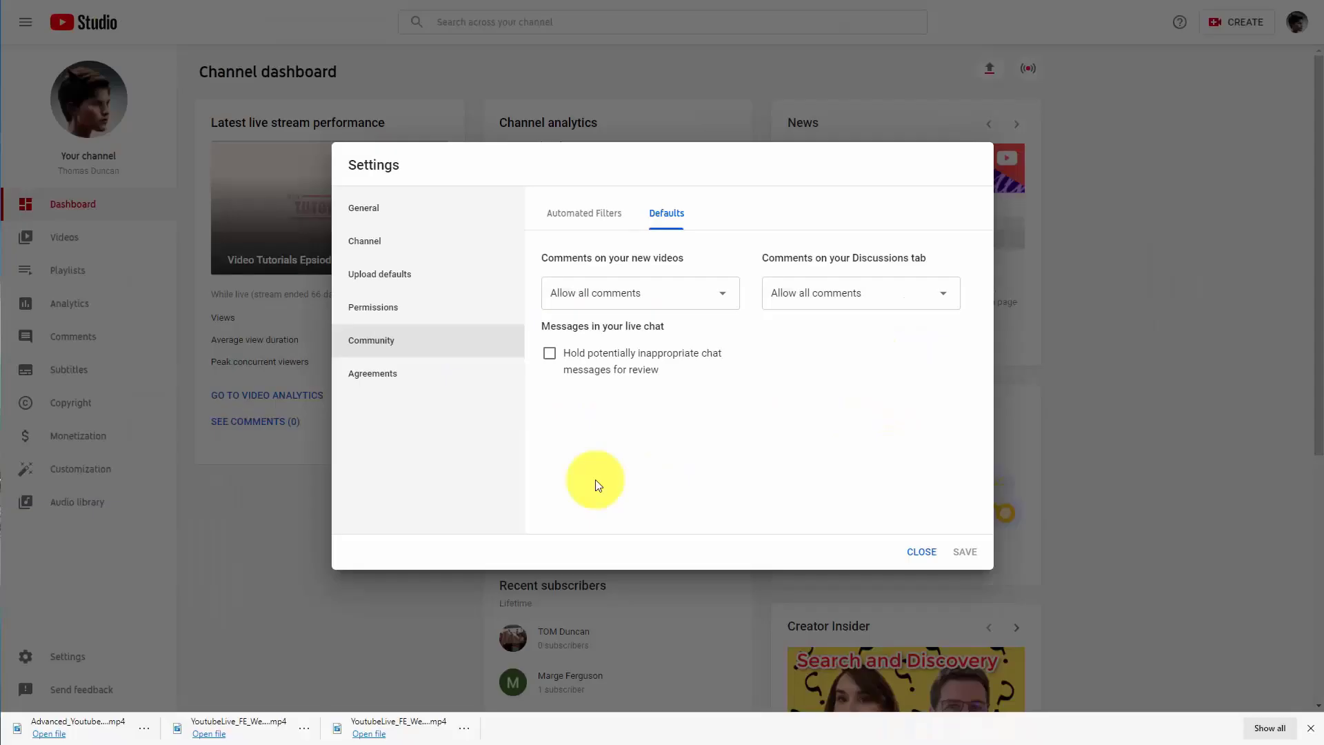
# Review the channel agreements and read the help article on livestream terms and conditions
pyautogui.click(396, 374)
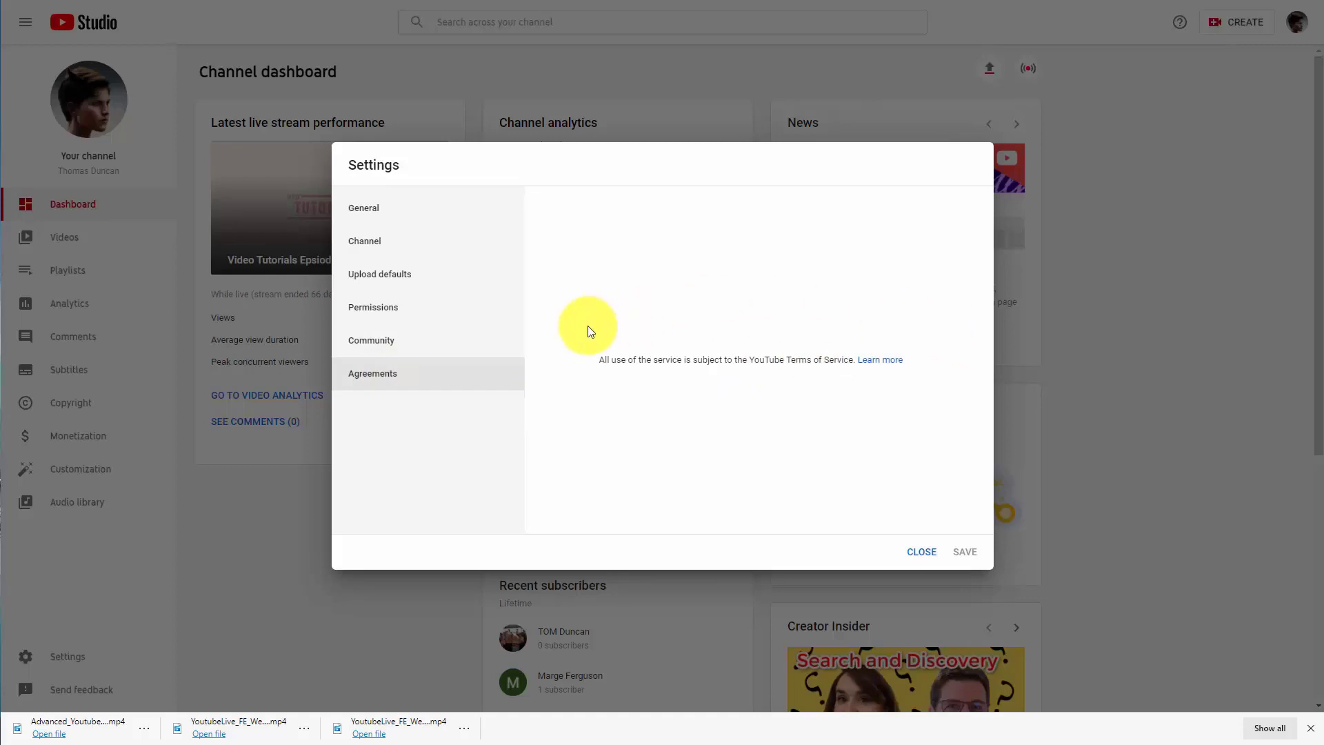
pyautogui.click(876, 360)
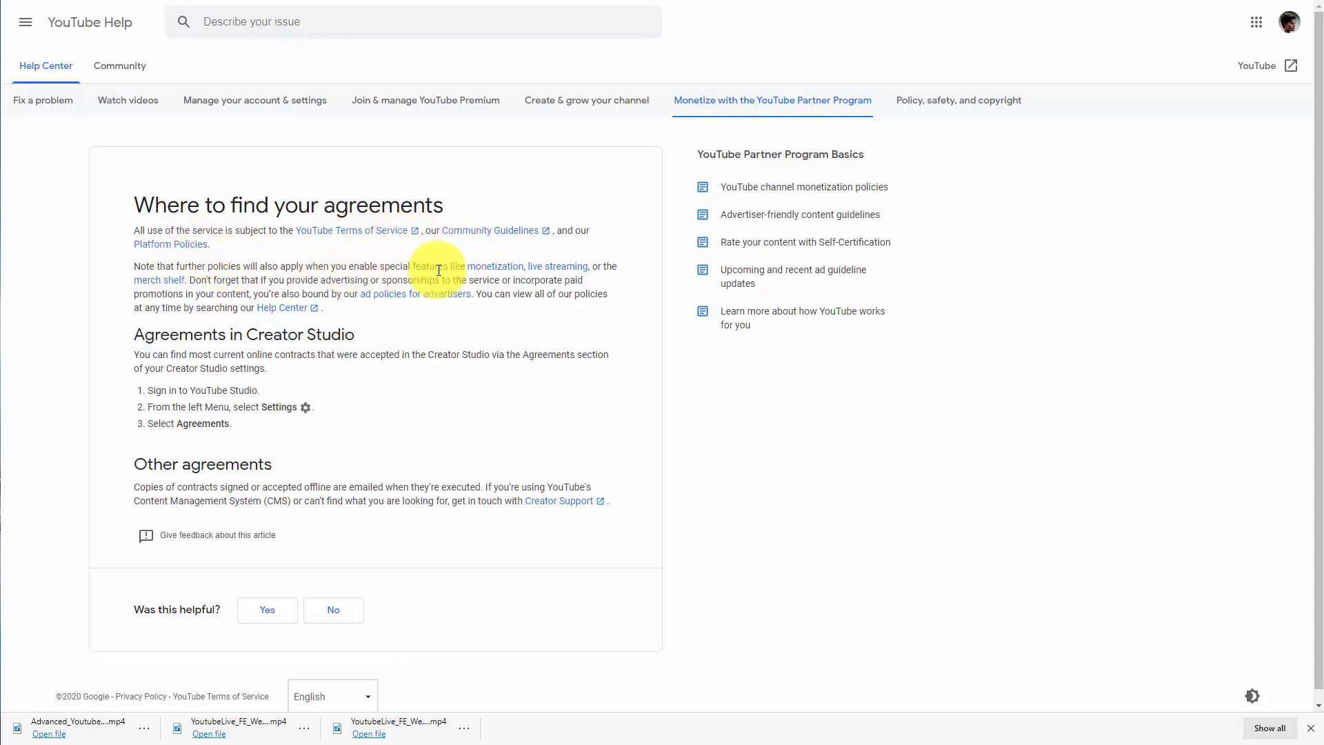
pyautogui.click(547, 273)
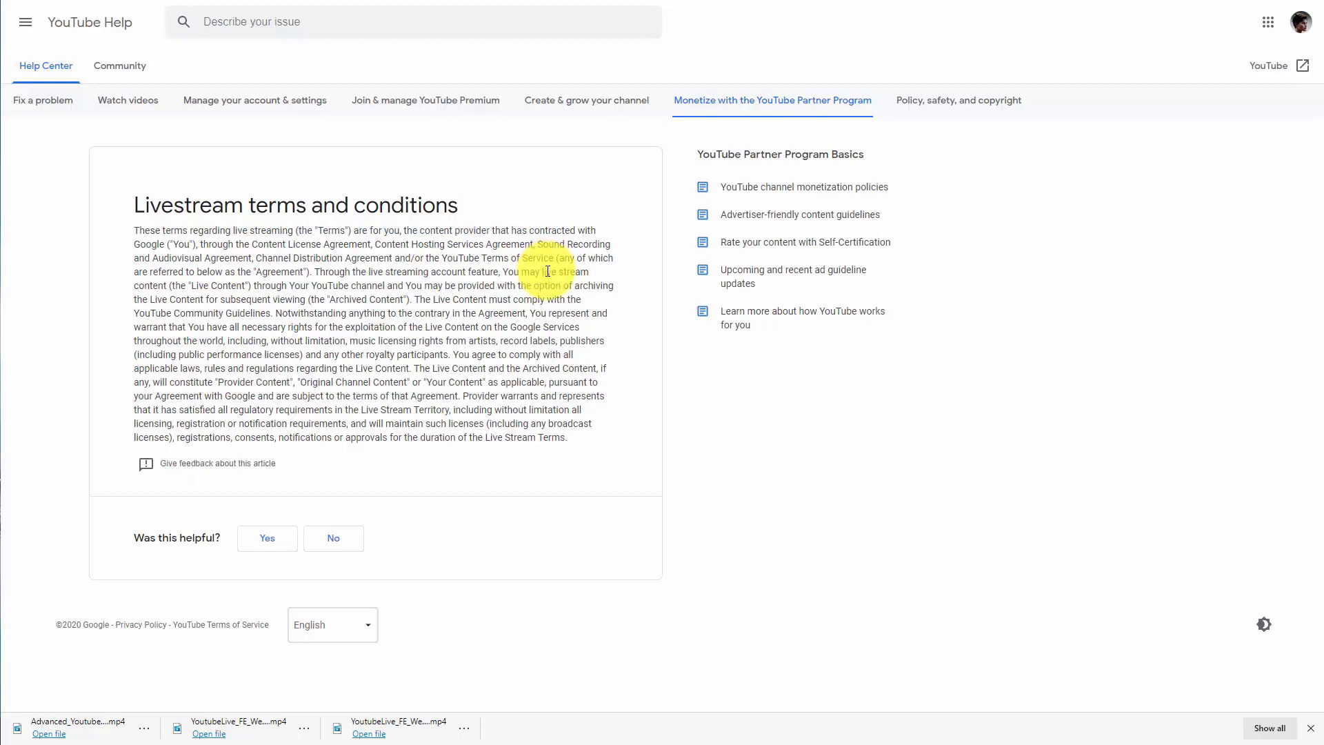
pyautogui.hotkey('ctrl', 'w')
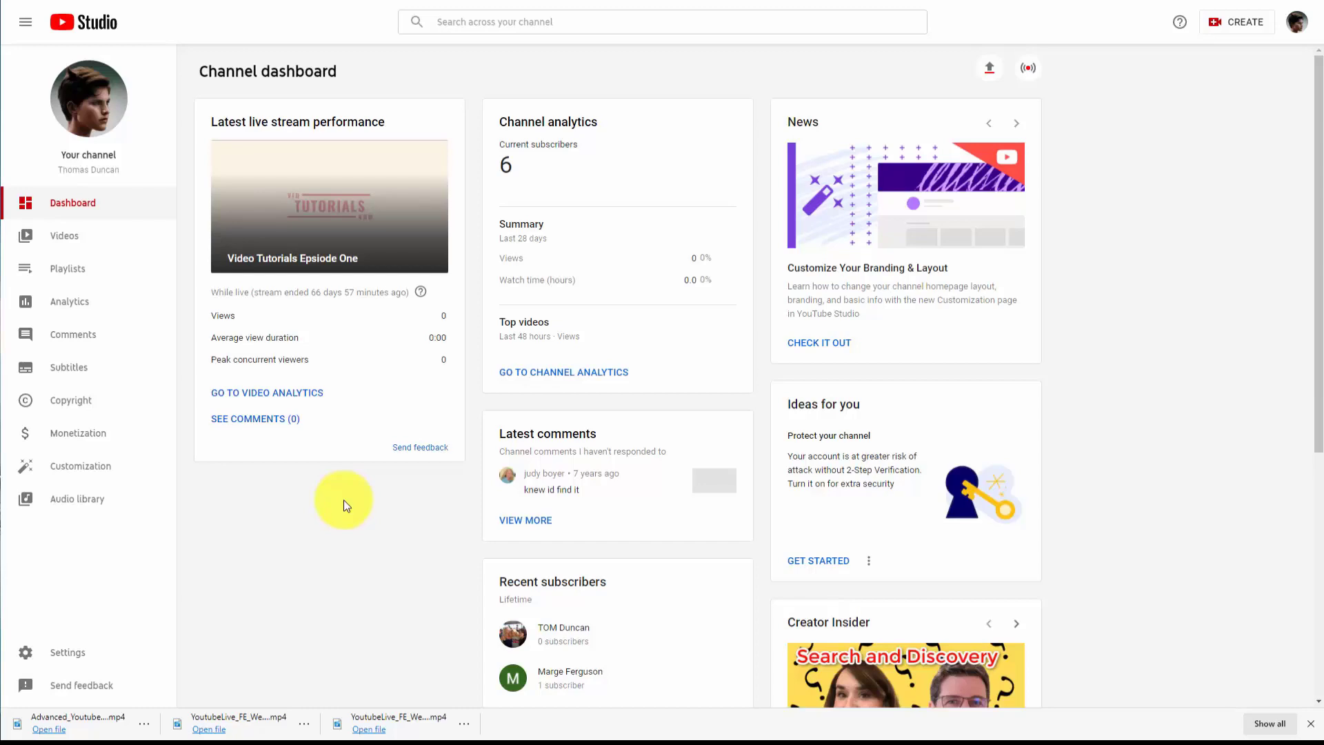
# Open the live control room and begin setting up a webcam stream
pyautogui.click(1218, 28)
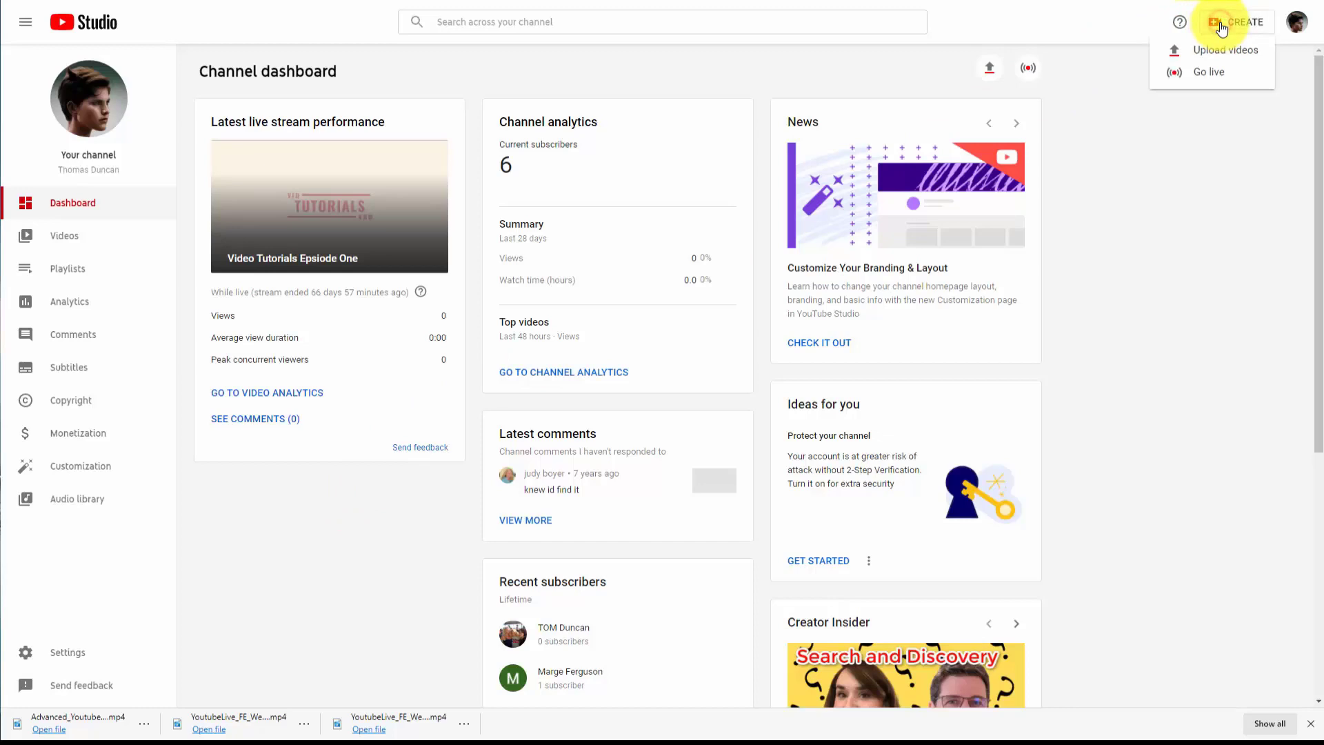
pyautogui.click(1208, 73)
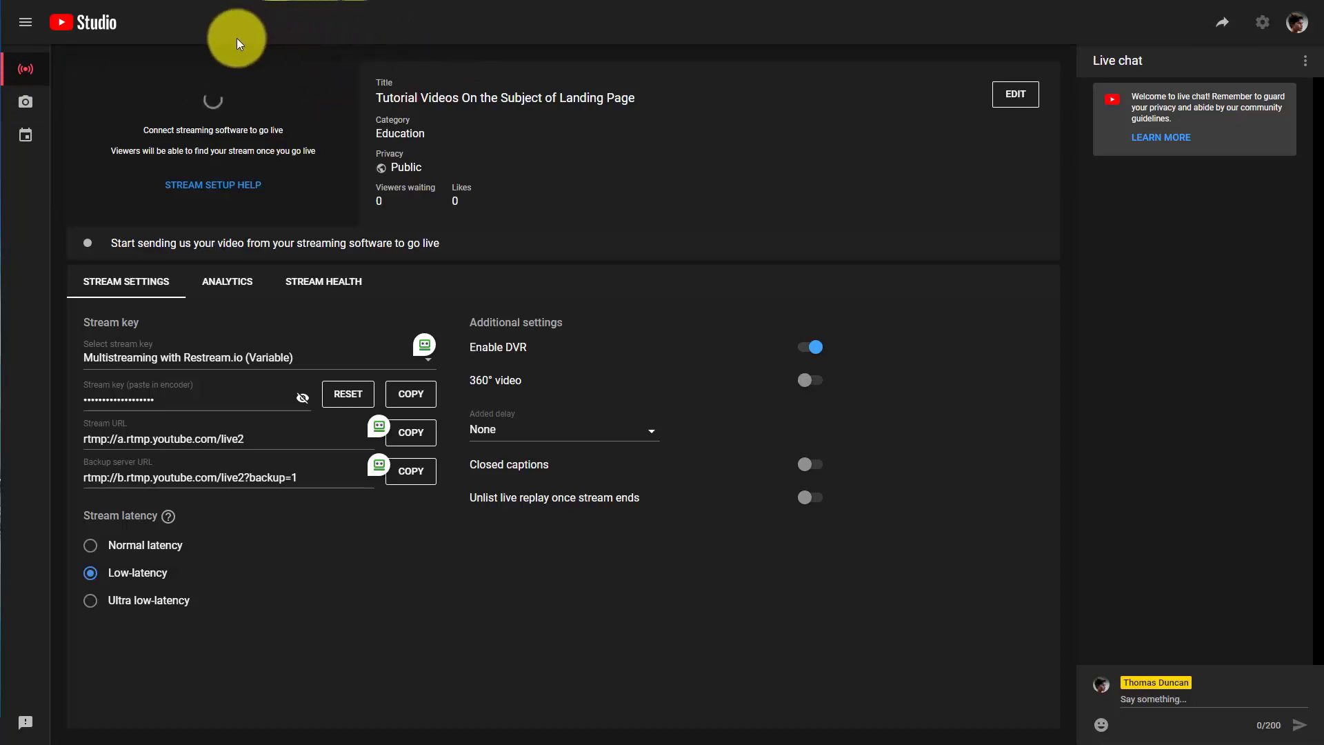
pyautogui.click(26, 105)
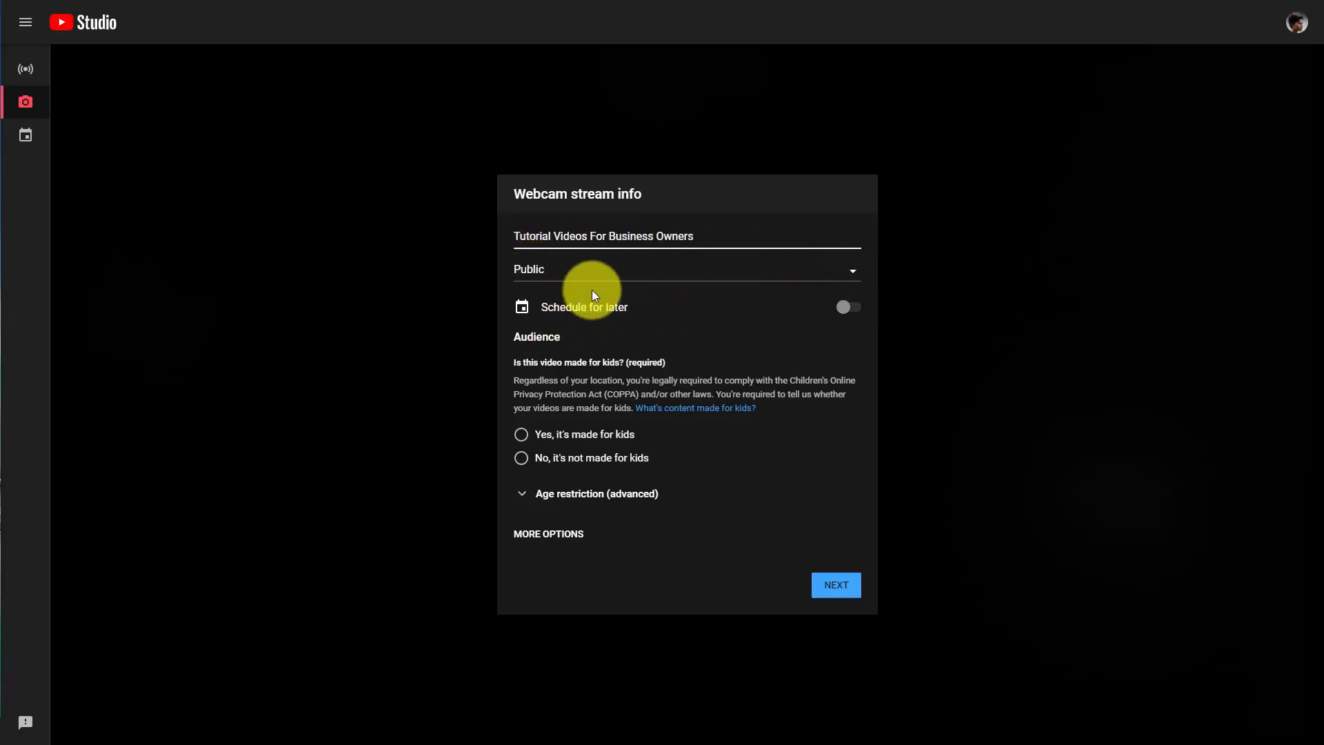
# Check the webcam stream's privacy choices, keep it Public and mark it as not made for kids
pyautogui.click(853, 272)
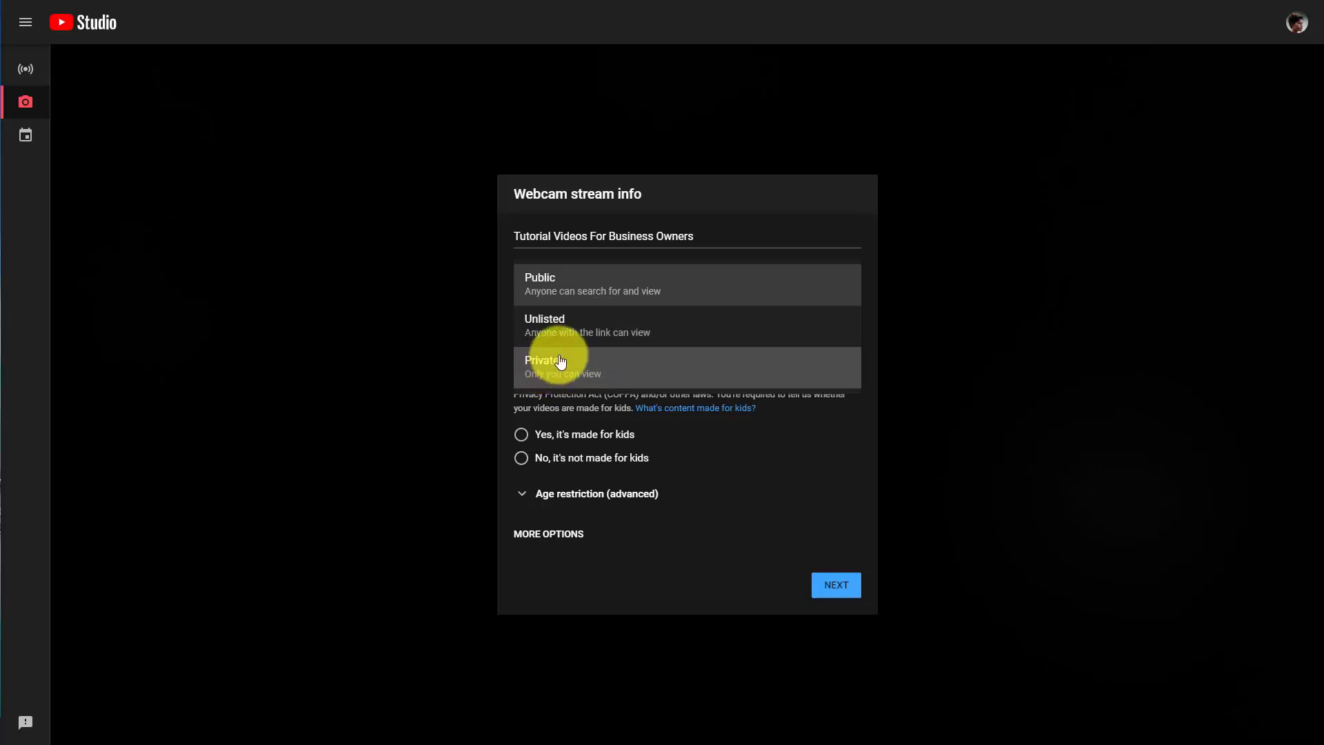
pyautogui.click(508, 291)
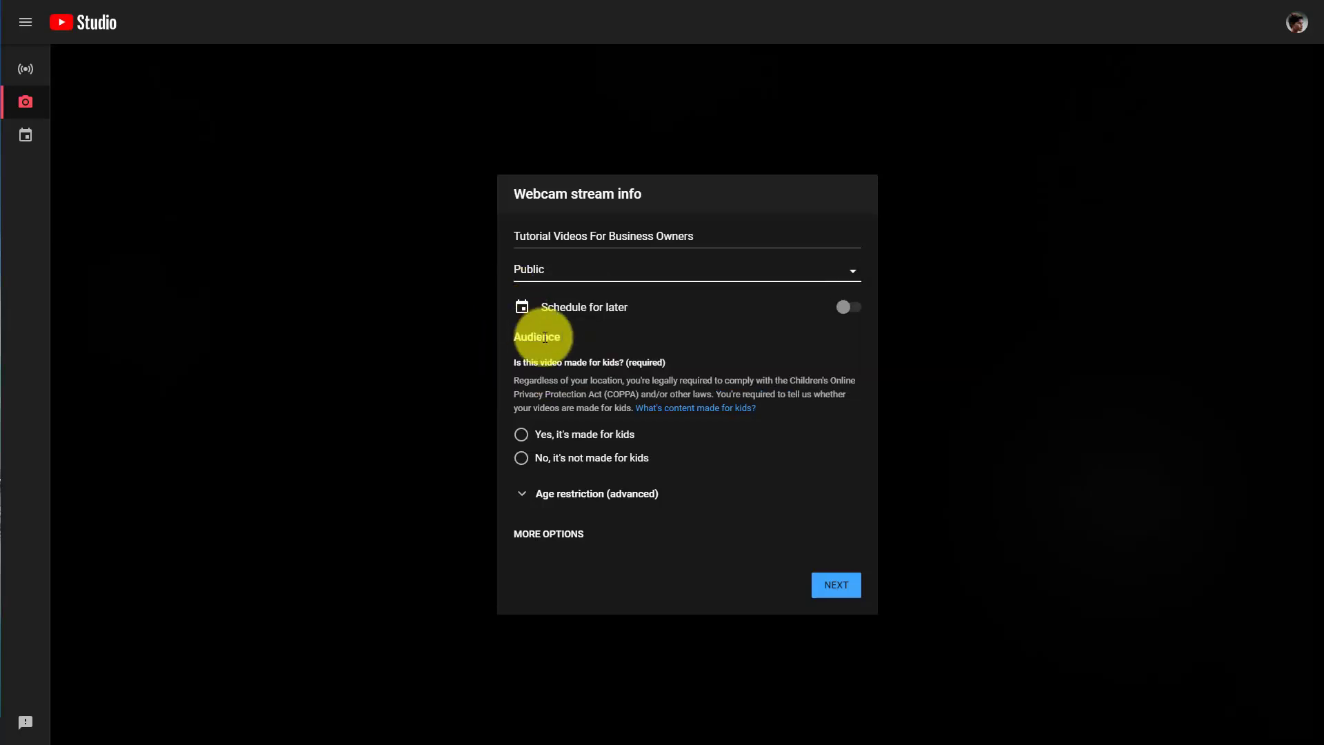
pyautogui.click(623, 276)
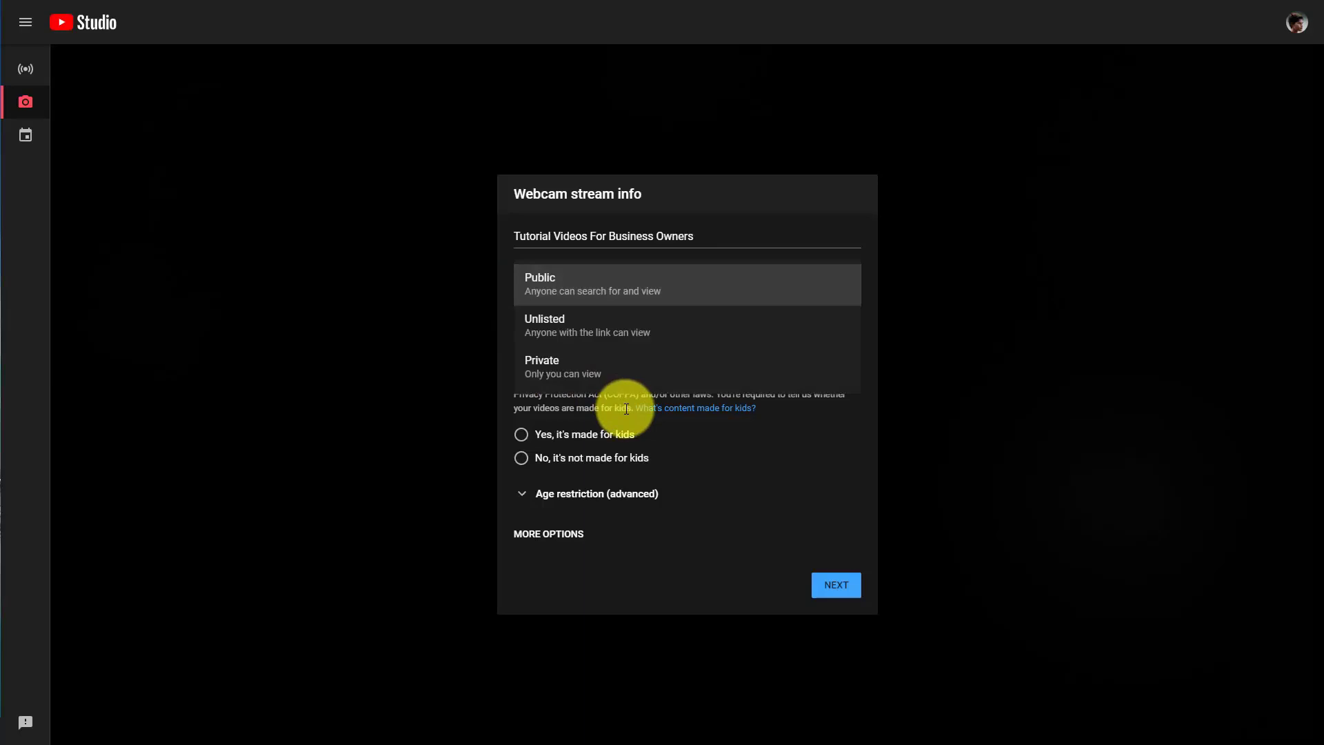
pyautogui.click(625, 309)
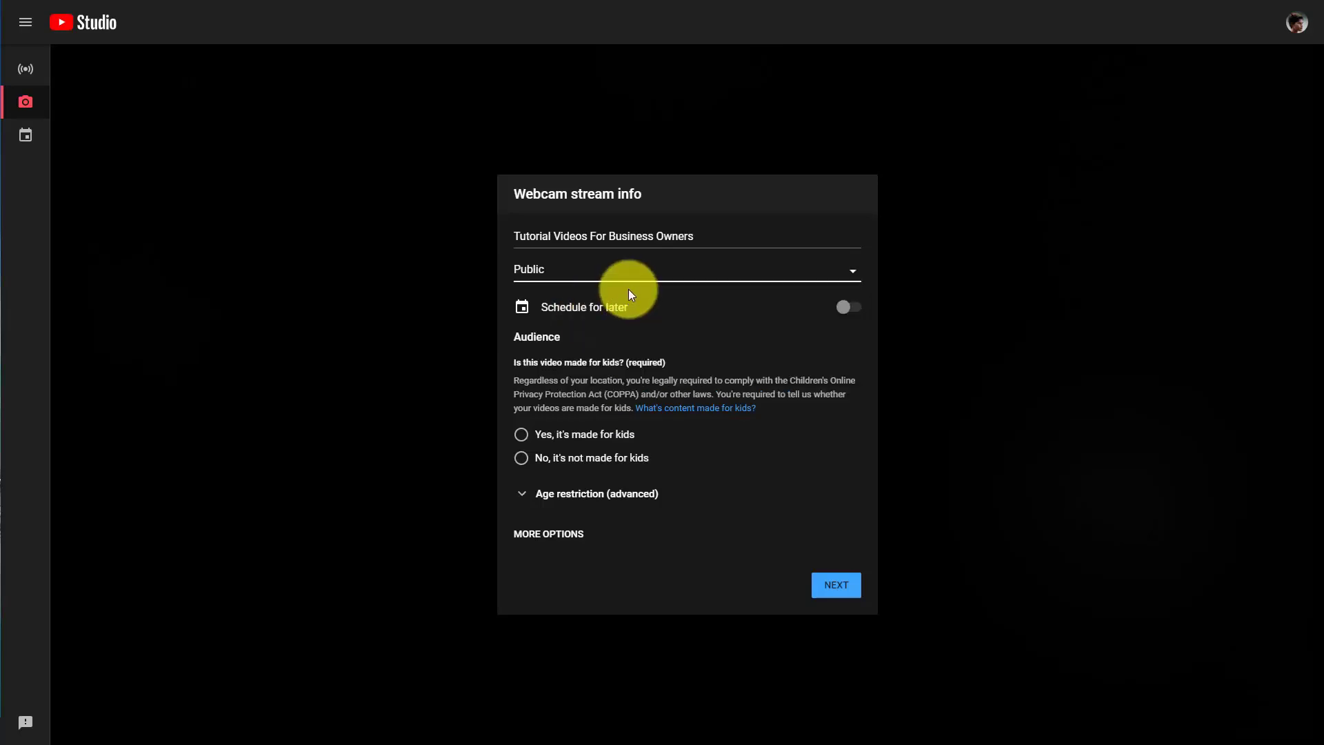
pyautogui.click(523, 458)
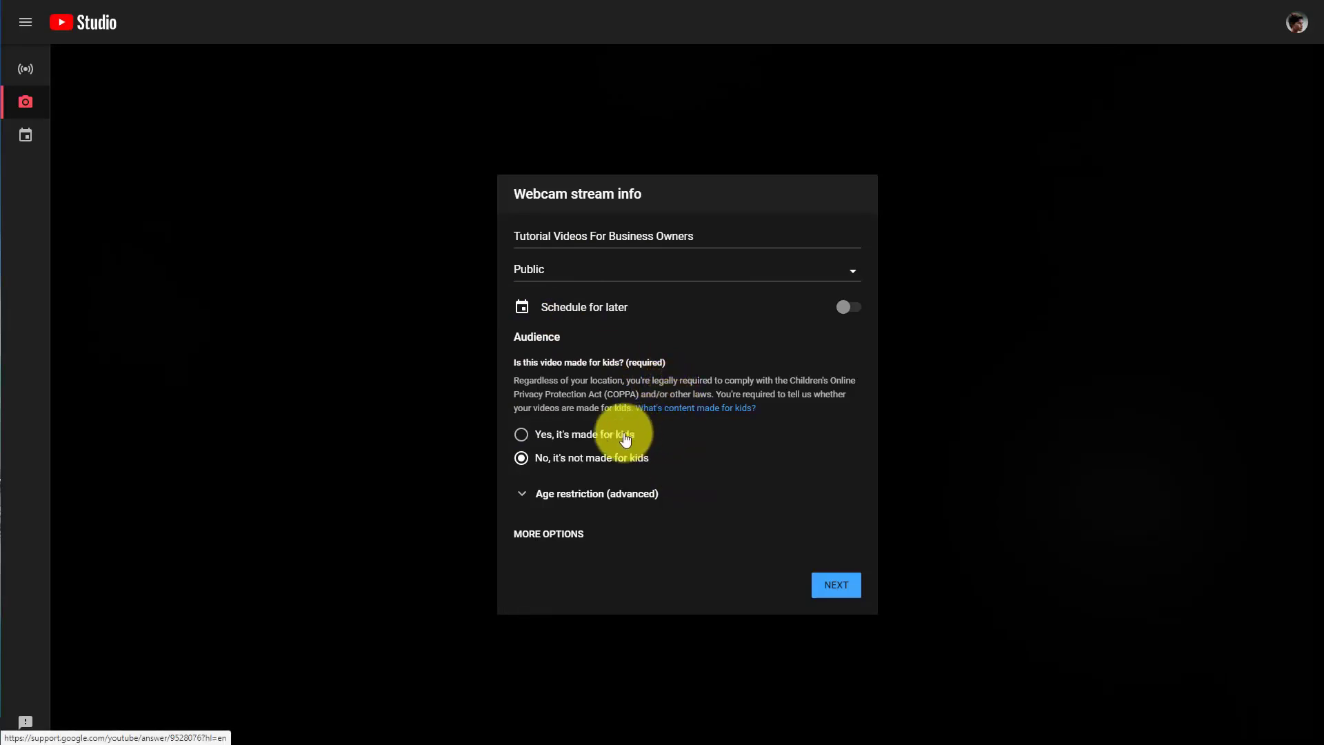
# In the webcam stream's advanced settings, keep Allow chat on, enable the paid promotion declaration and try the viewer disclosure option
pyautogui.click(552, 531)
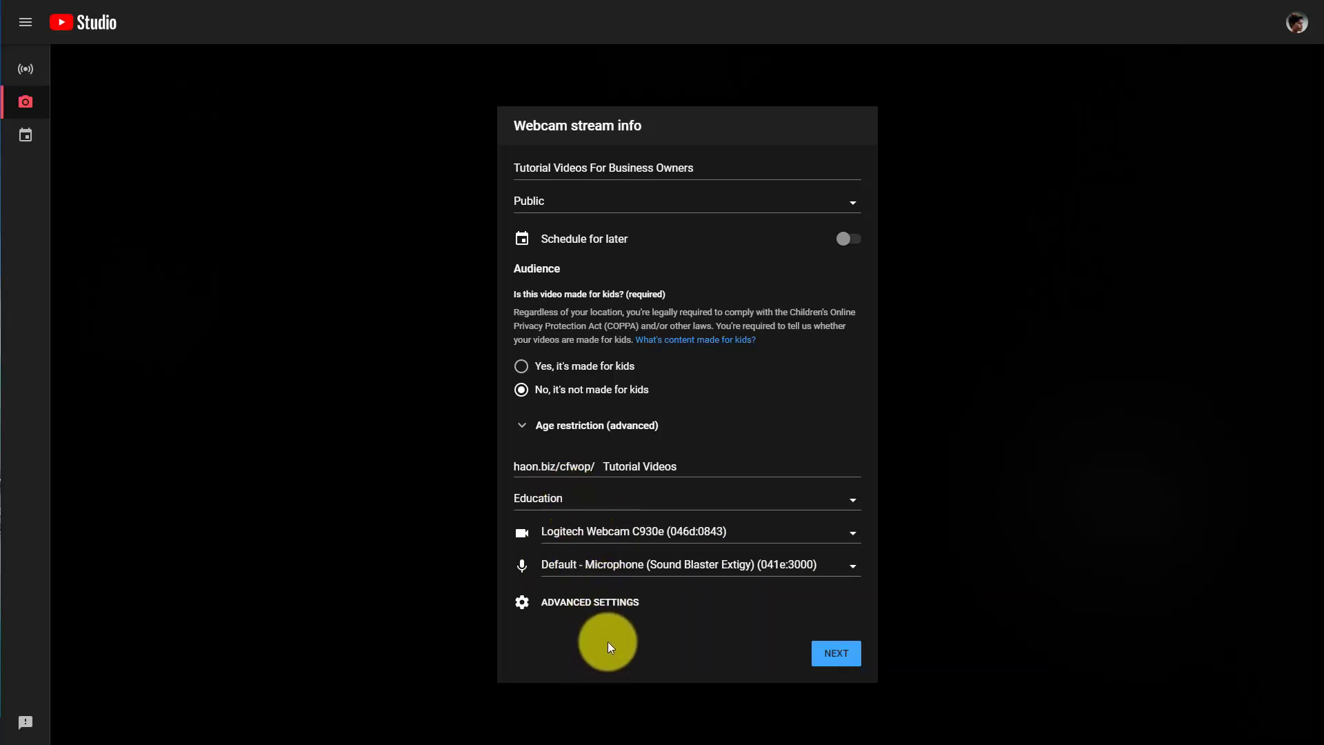
pyautogui.click(574, 607)
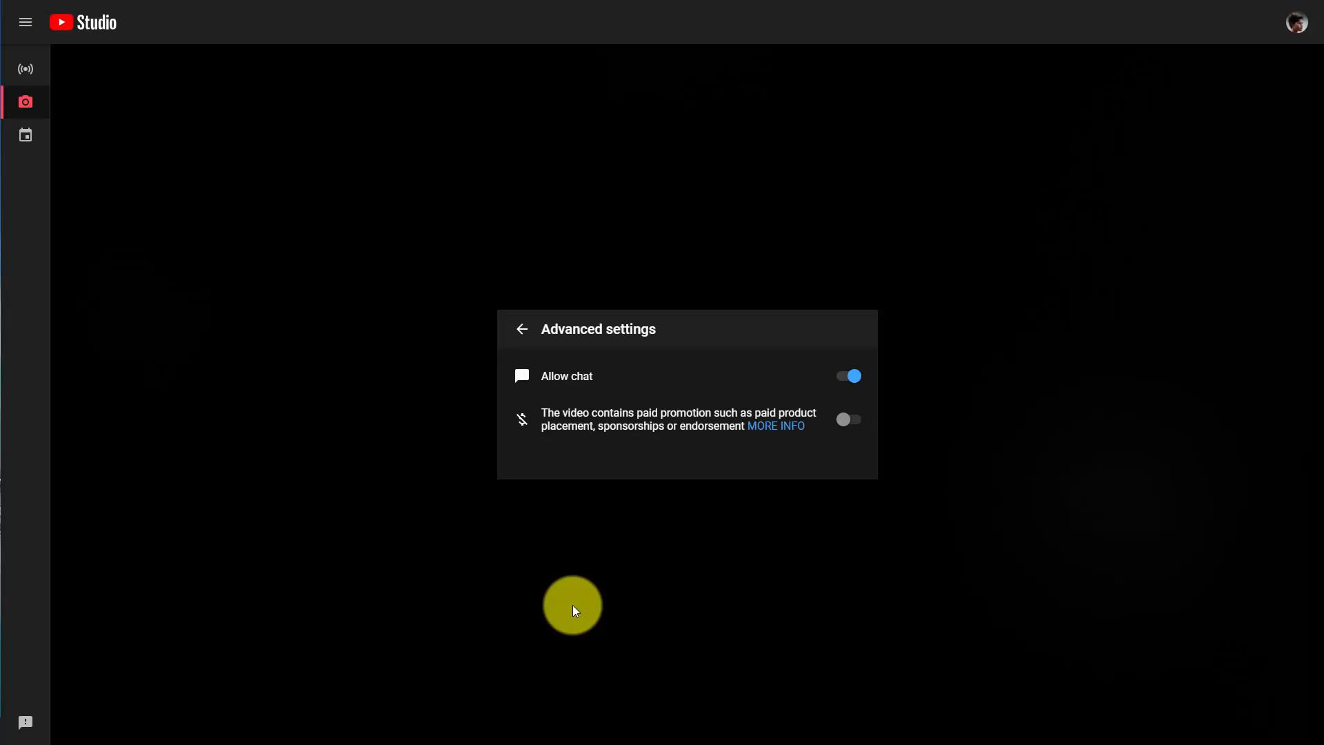
pyautogui.click(846, 378)
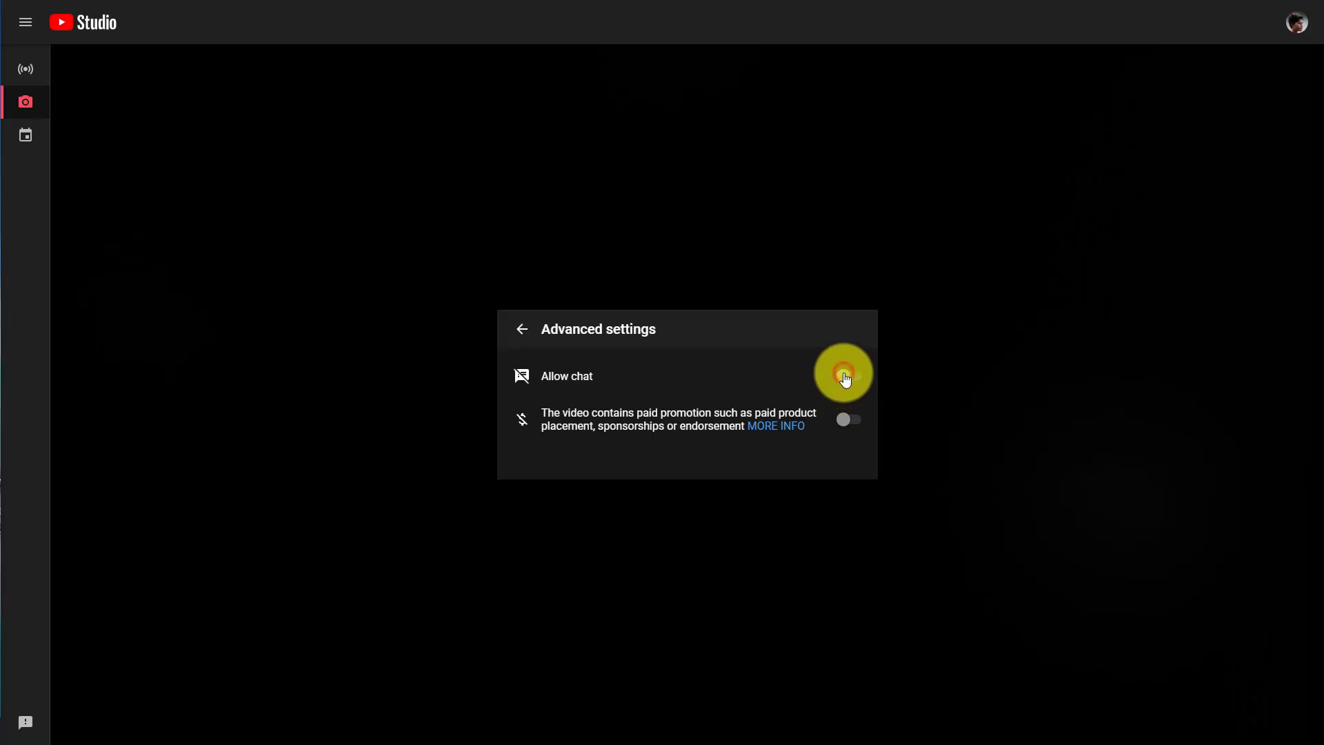
pyautogui.click(845, 378)
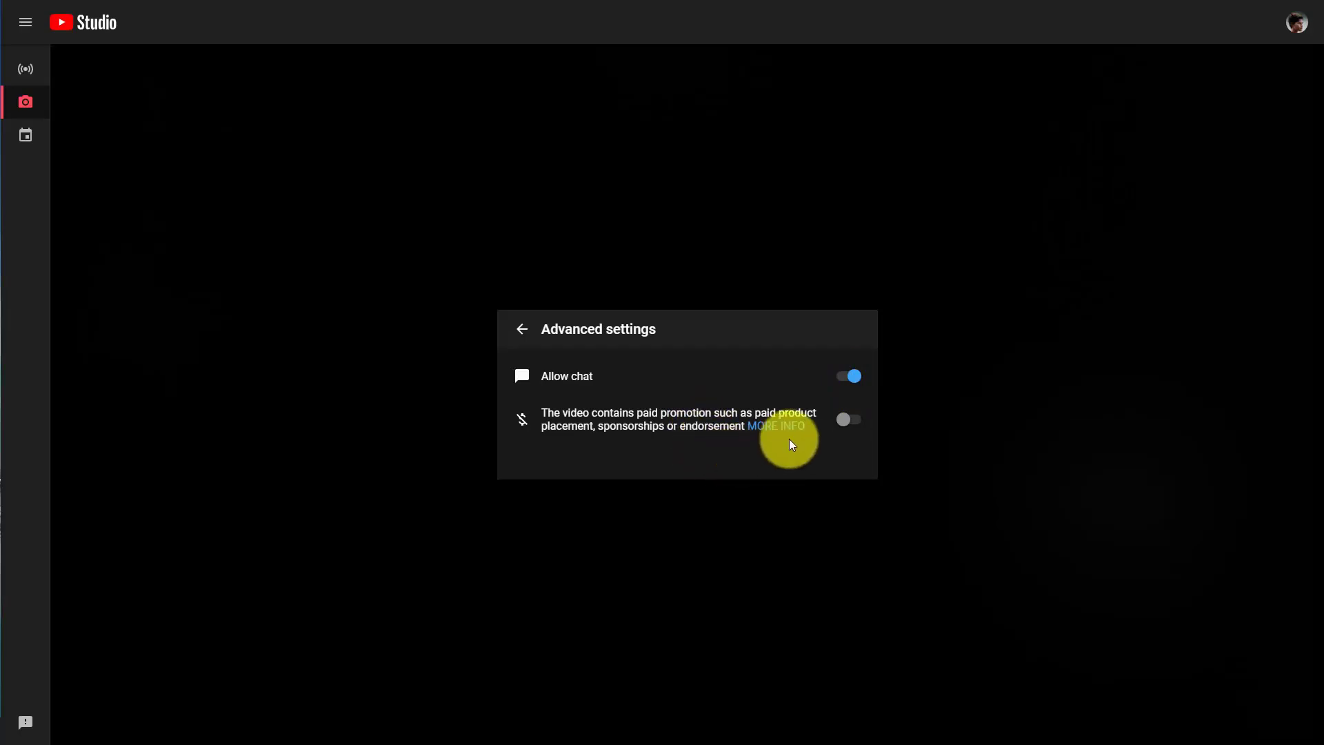
pyautogui.click(854, 427)
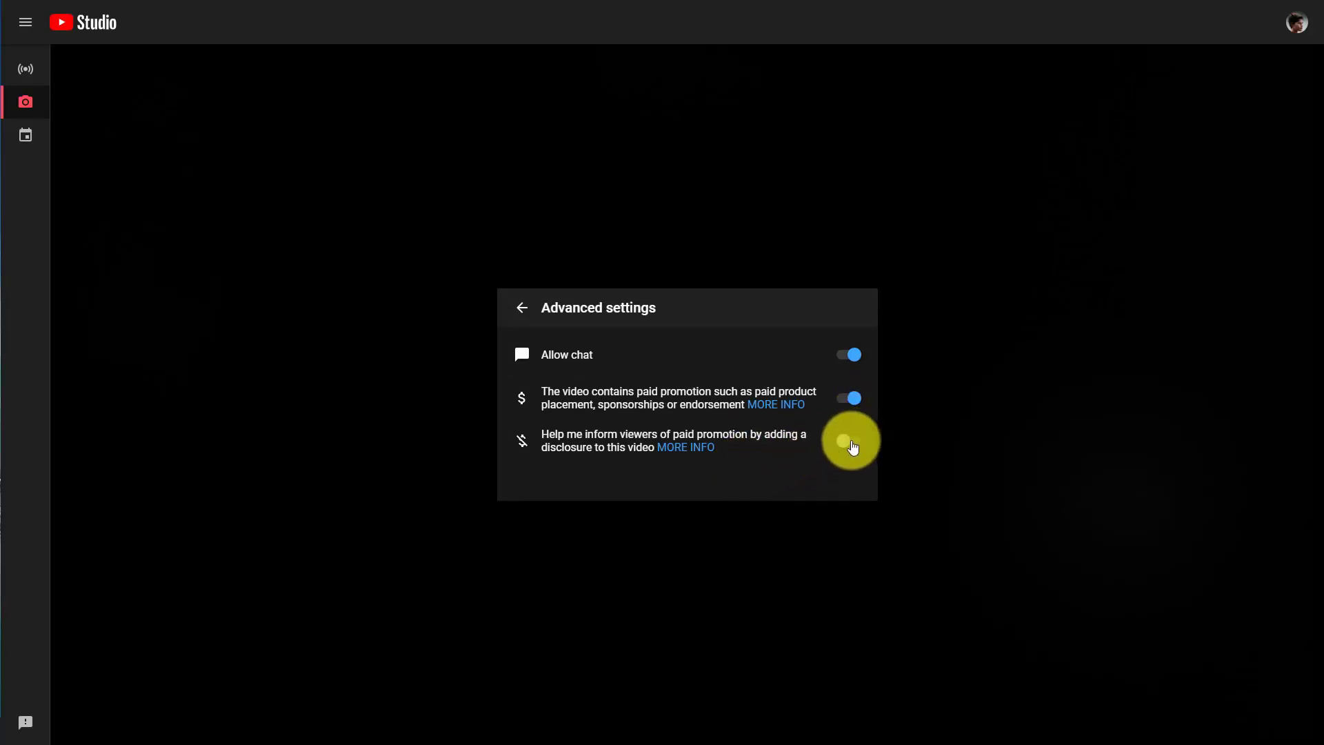
pyautogui.click(853, 445)
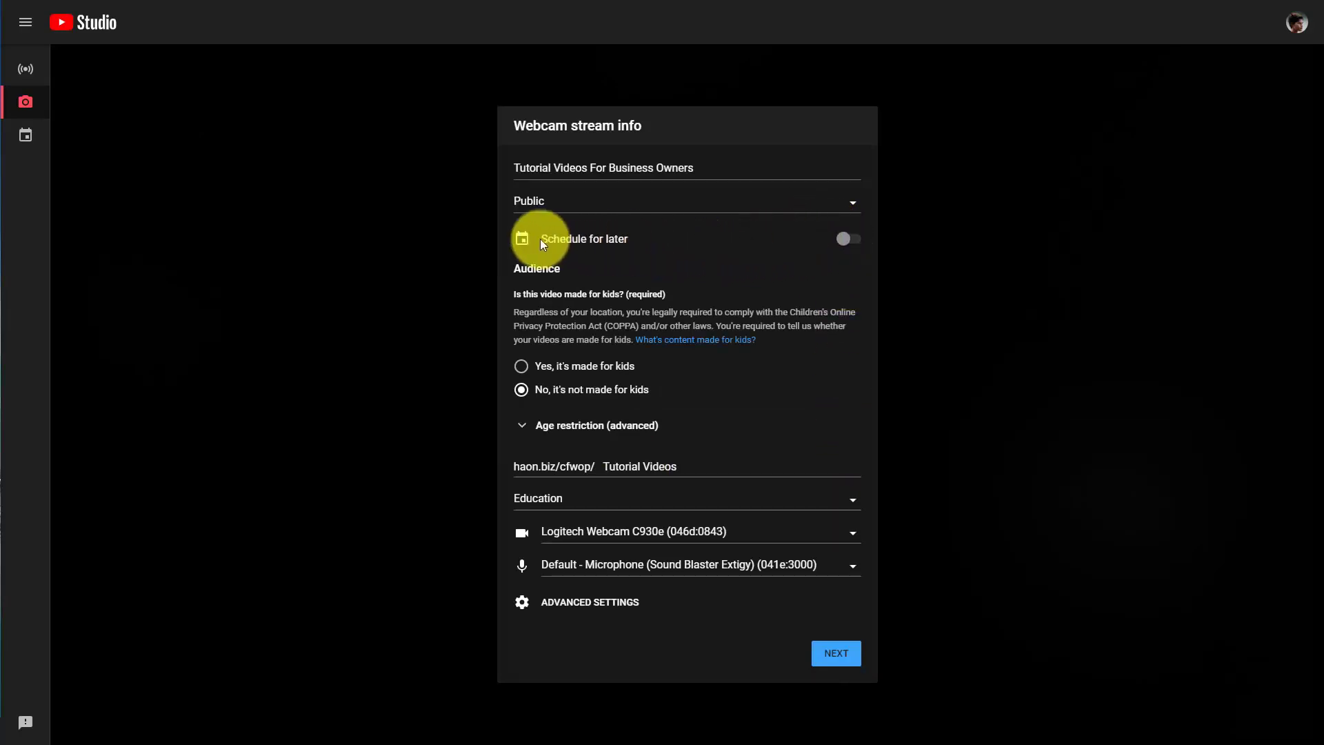
# Schedule the webcam stream for Tue, Nov 17 at 6:05 PM and continue to the stream preview
pyautogui.click(858, 245)
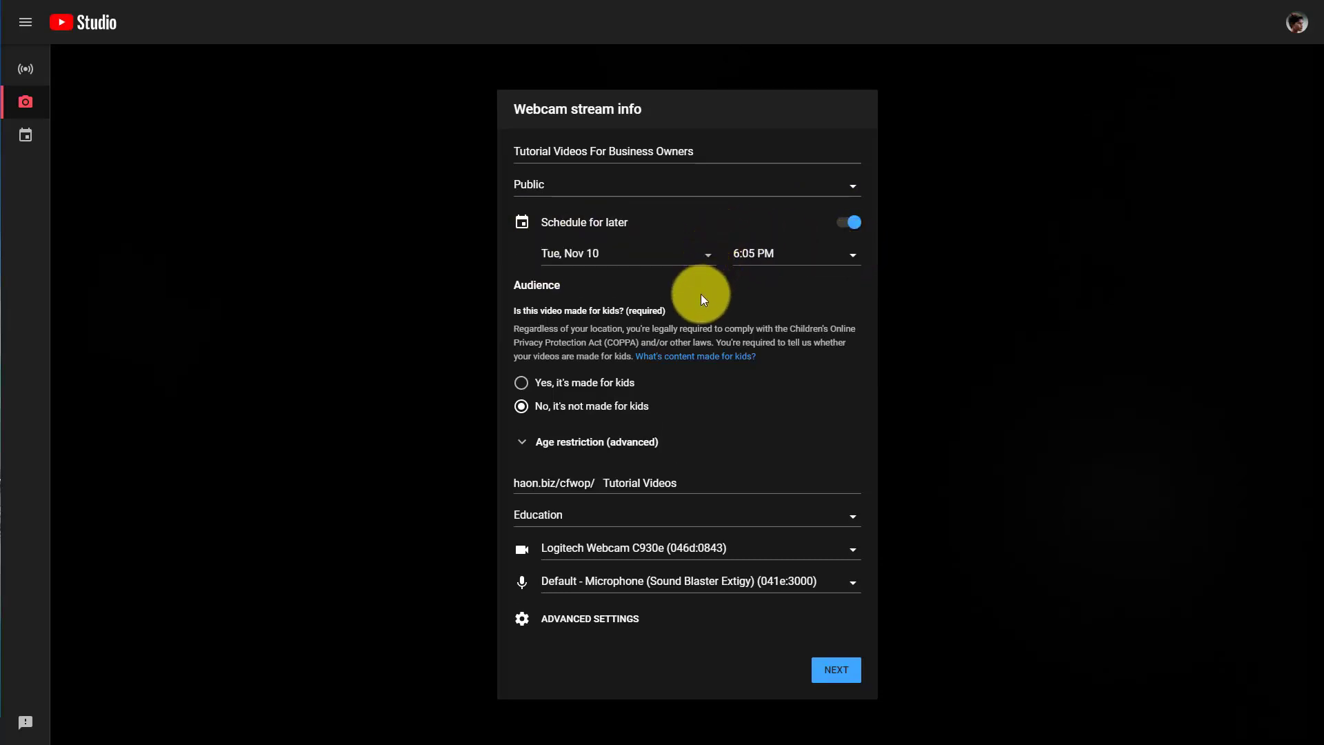
pyautogui.click(709, 248)
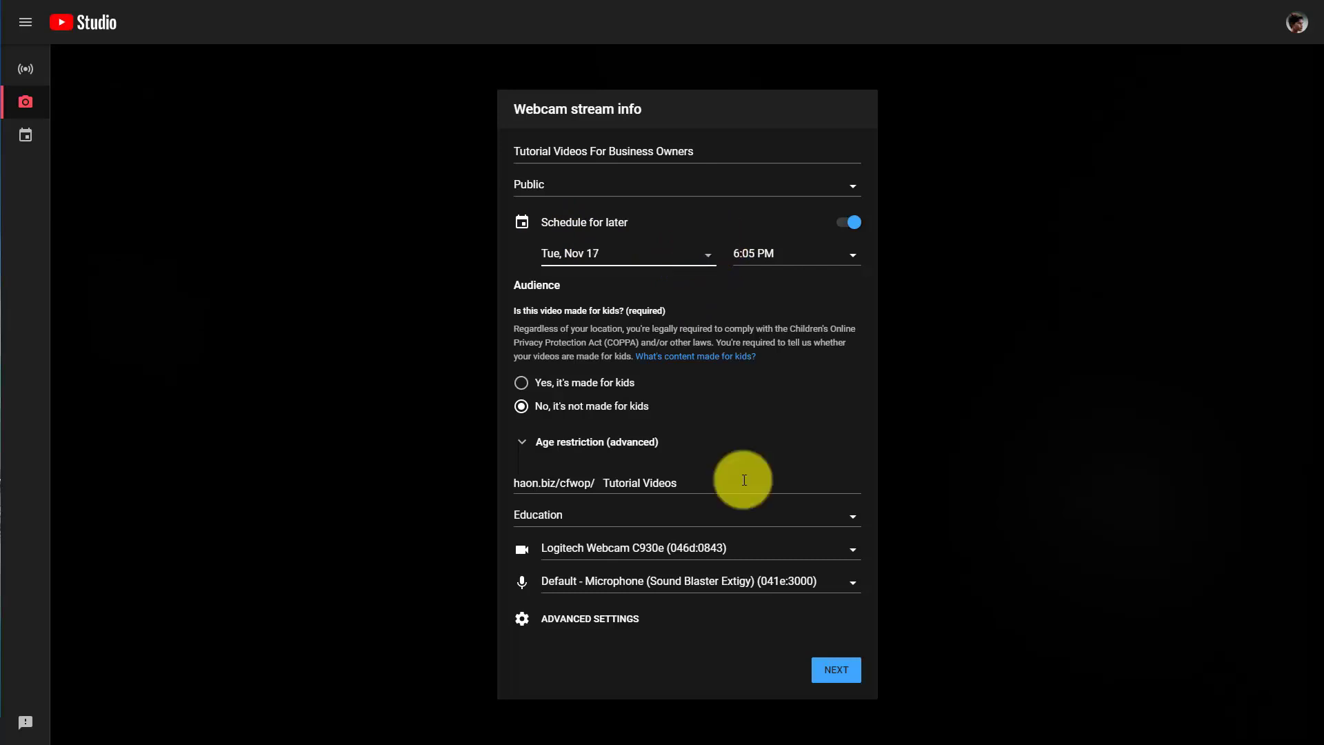
pyautogui.click(834, 674)
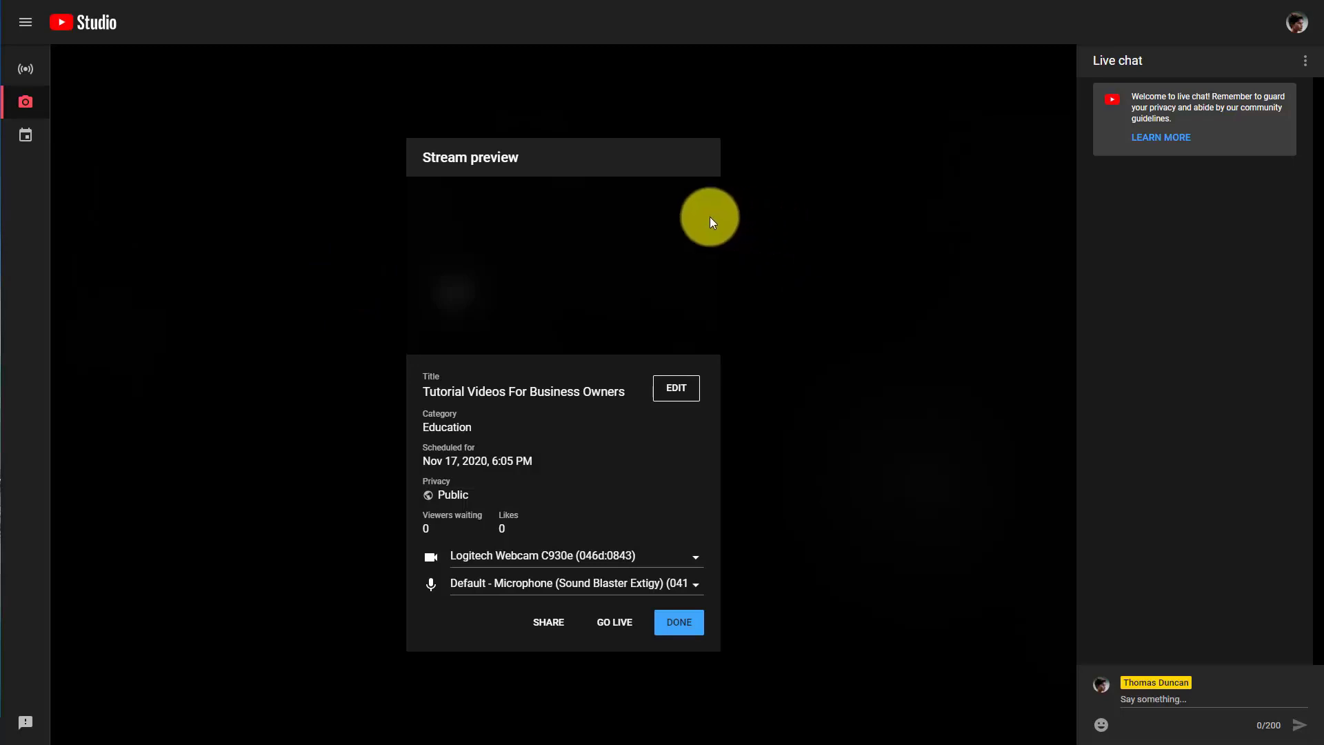
# Try retaking the stream thumbnail from the webcam, and upload a custom thumbnail image
pyautogui.moveTo(591, 216)
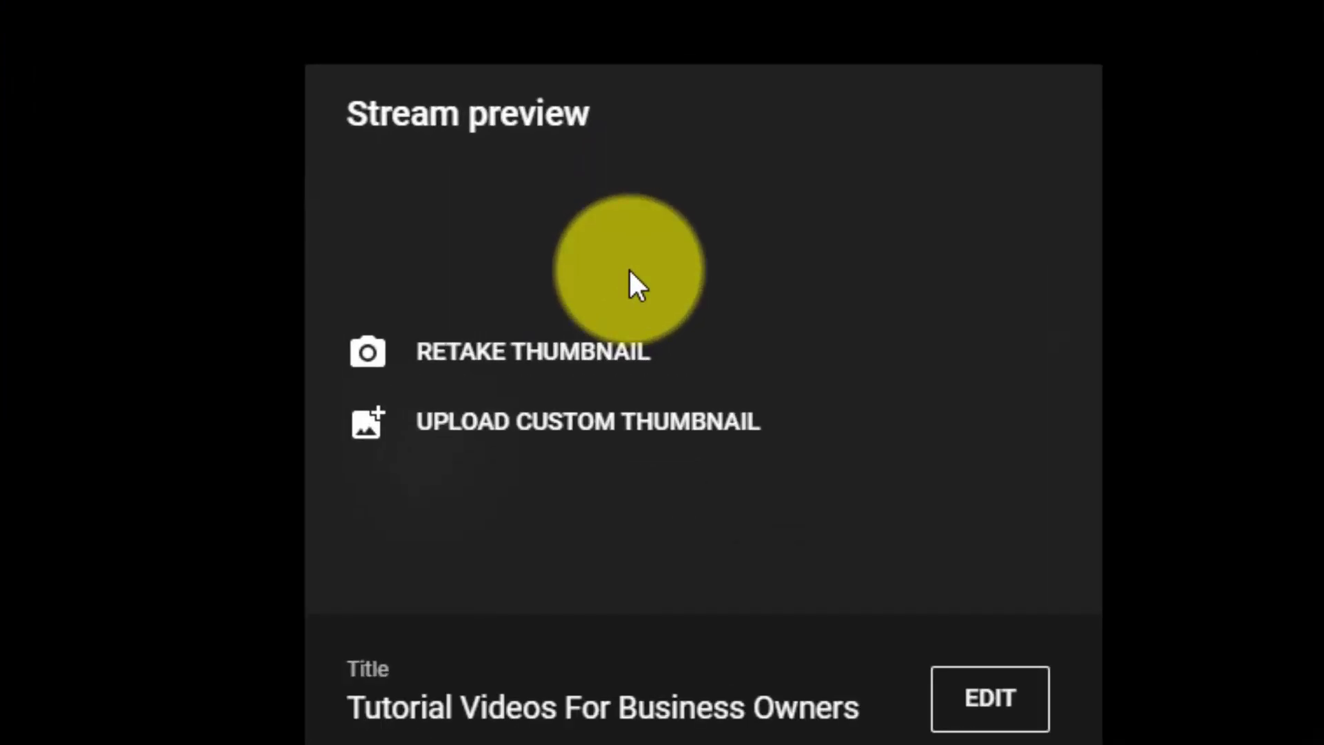
pyautogui.click(495, 360)
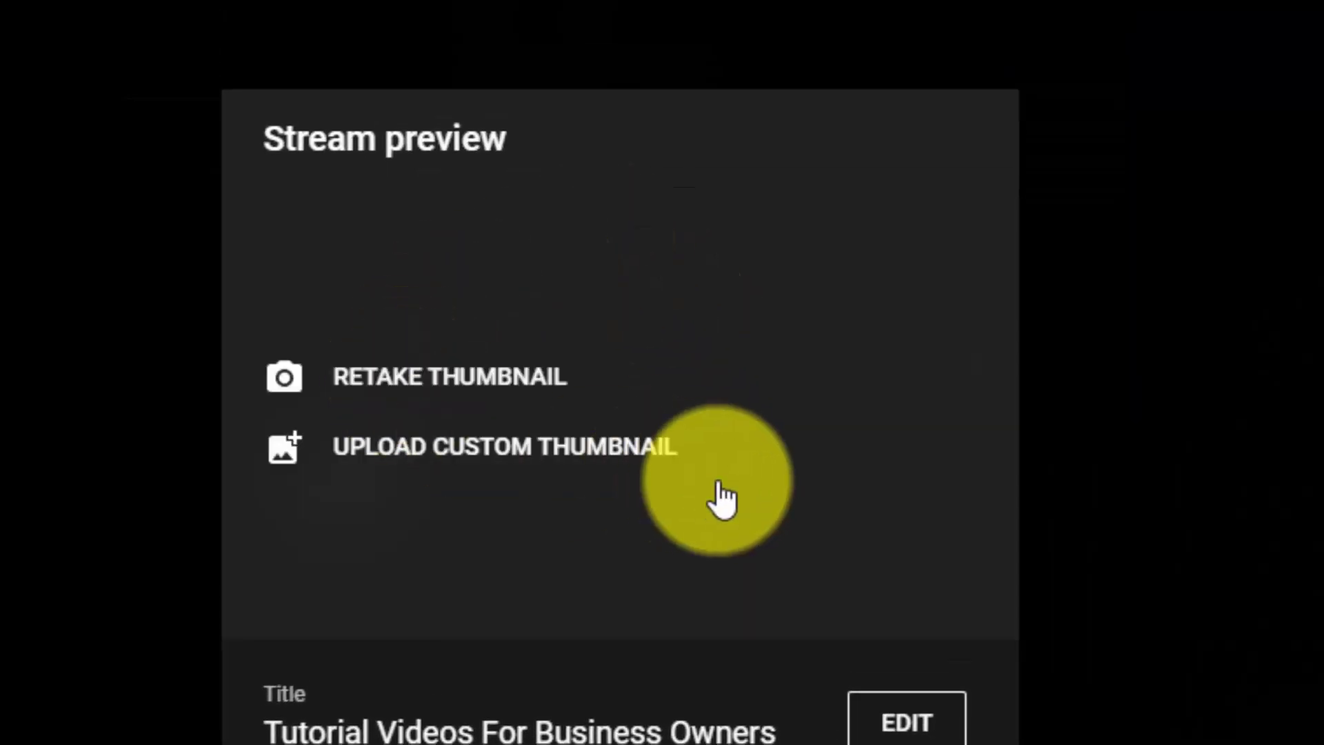
pyautogui.click(383, 449)
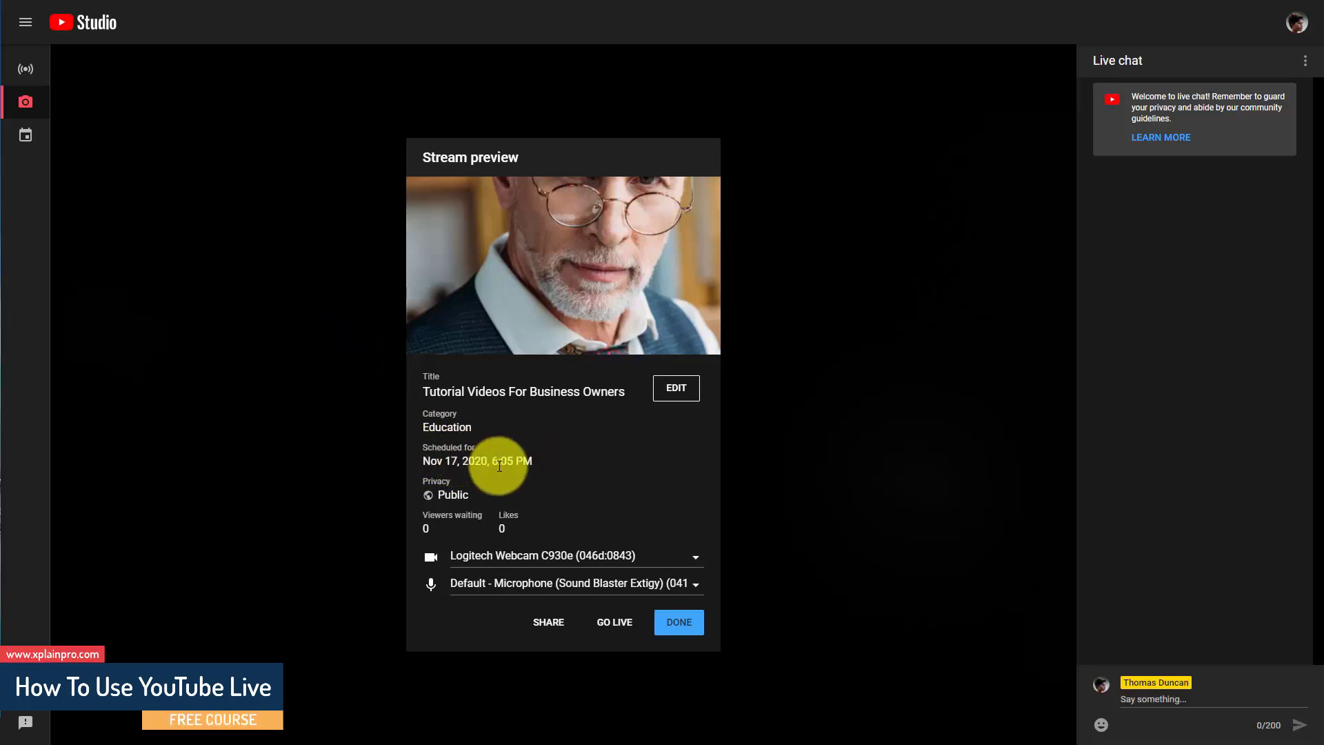
# Review the scheduled stream's editable details and its sharing options, including embed, social networks and video link, without changing anything
pyautogui.click(674, 392)
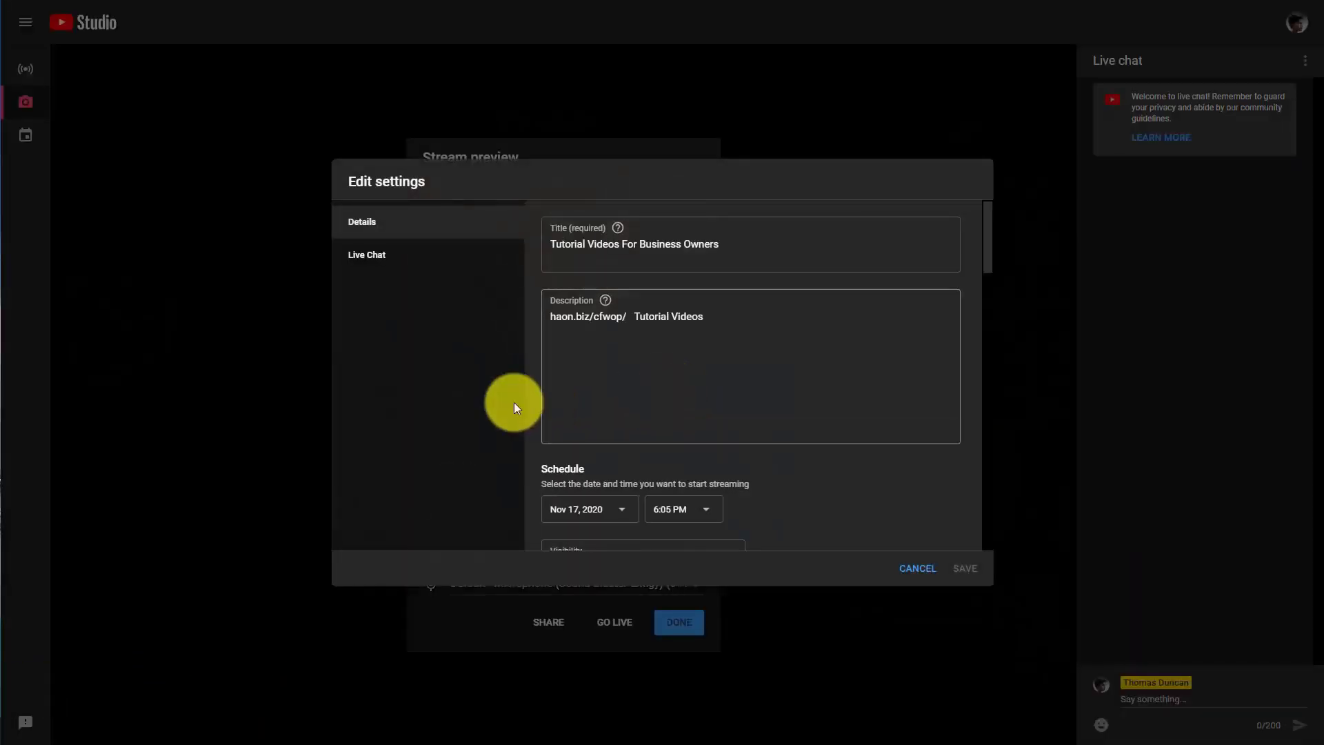
pyautogui.scroll(-1, 628, 456)
pyautogui.scroll(-1, 635, 472)
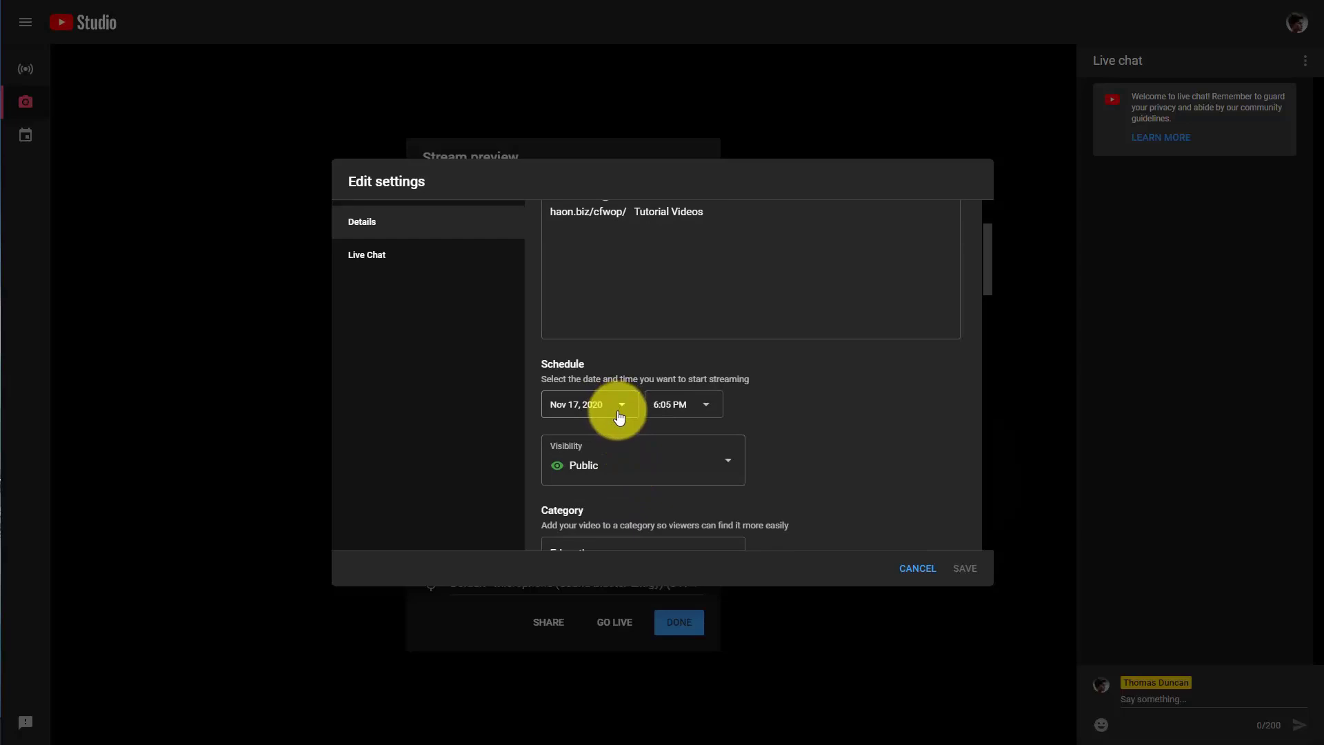
pyautogui.click(309, 532)
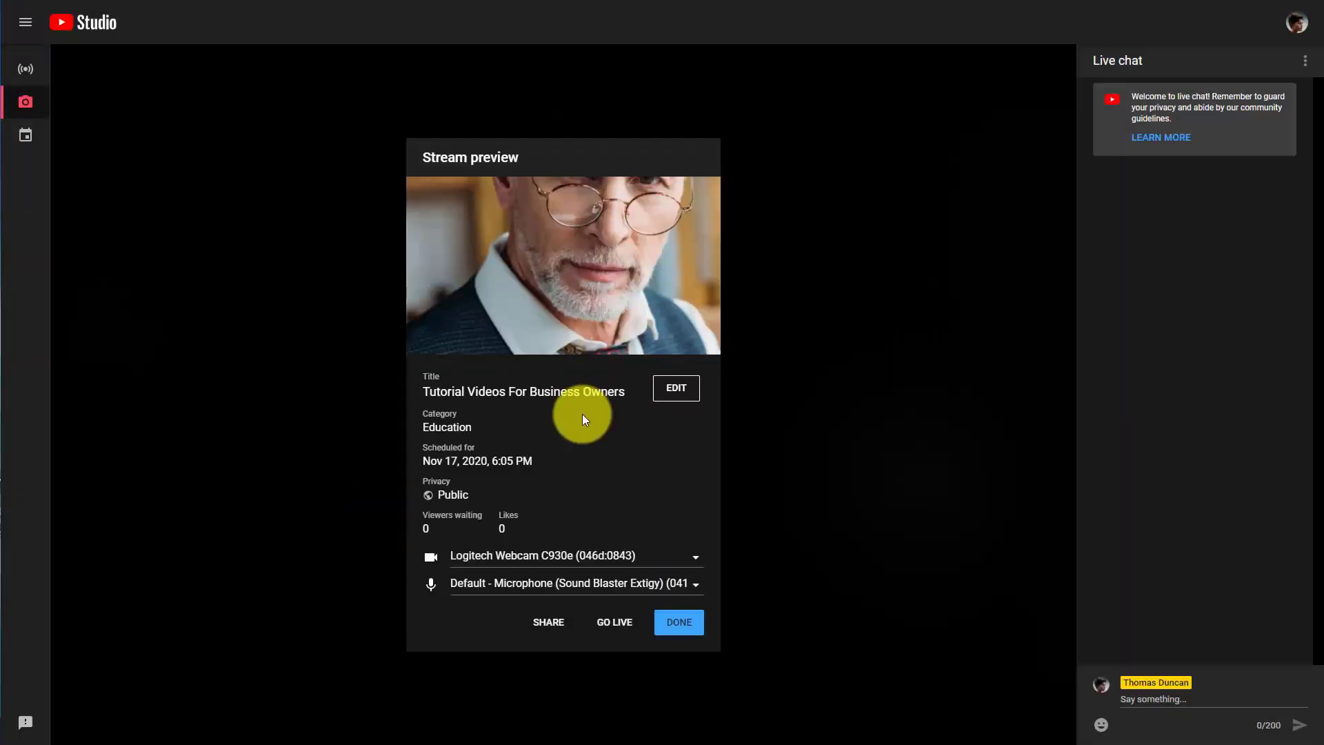
pyautogui.click(549, 629)
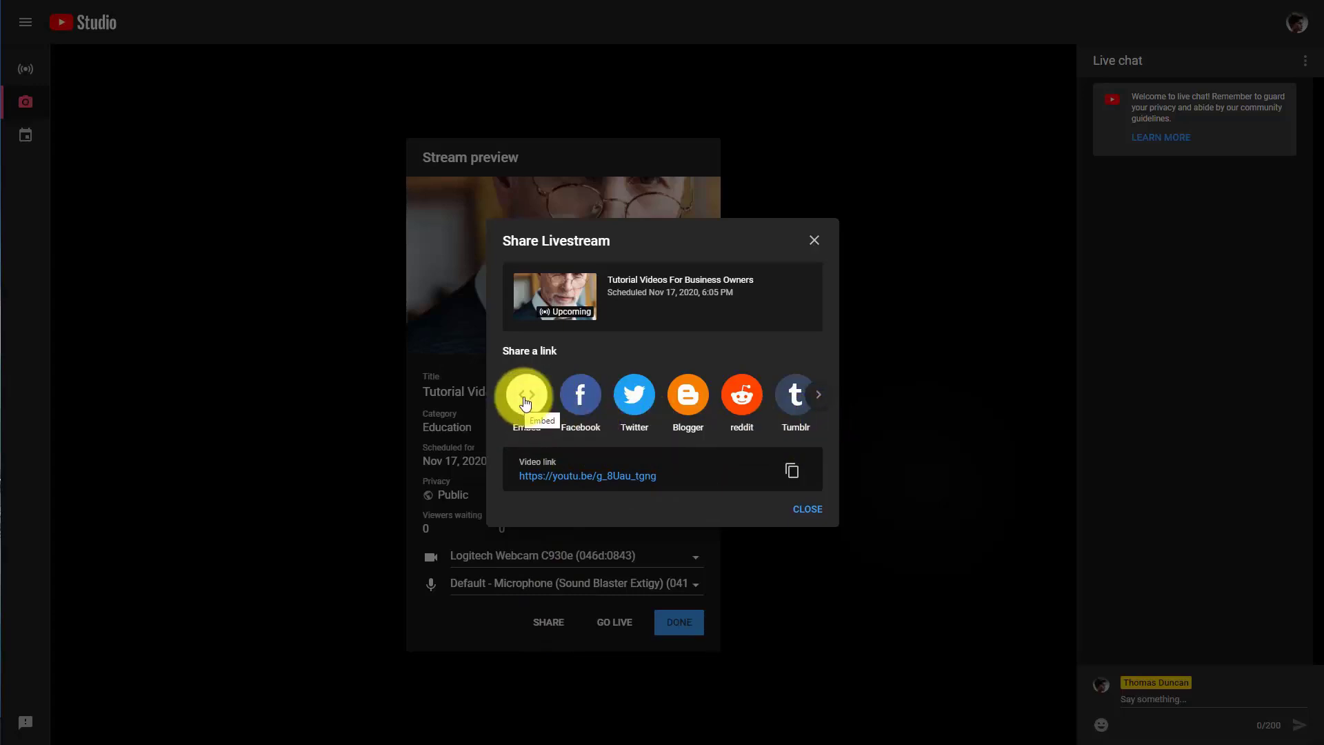
pyautogui.click(802, 516)
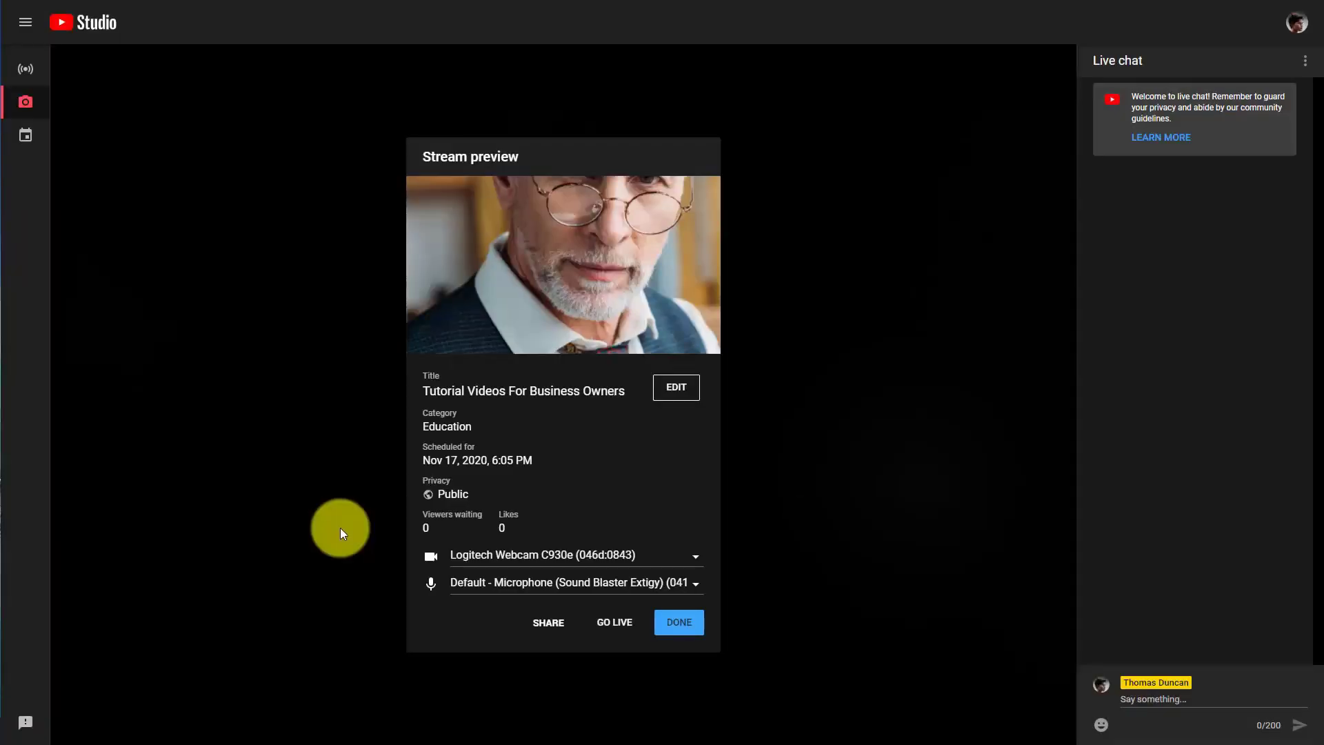
# Go live with the webcam stream and try muting and unmuting its microphone during the broadcast
pyautogui.click(610, 623)
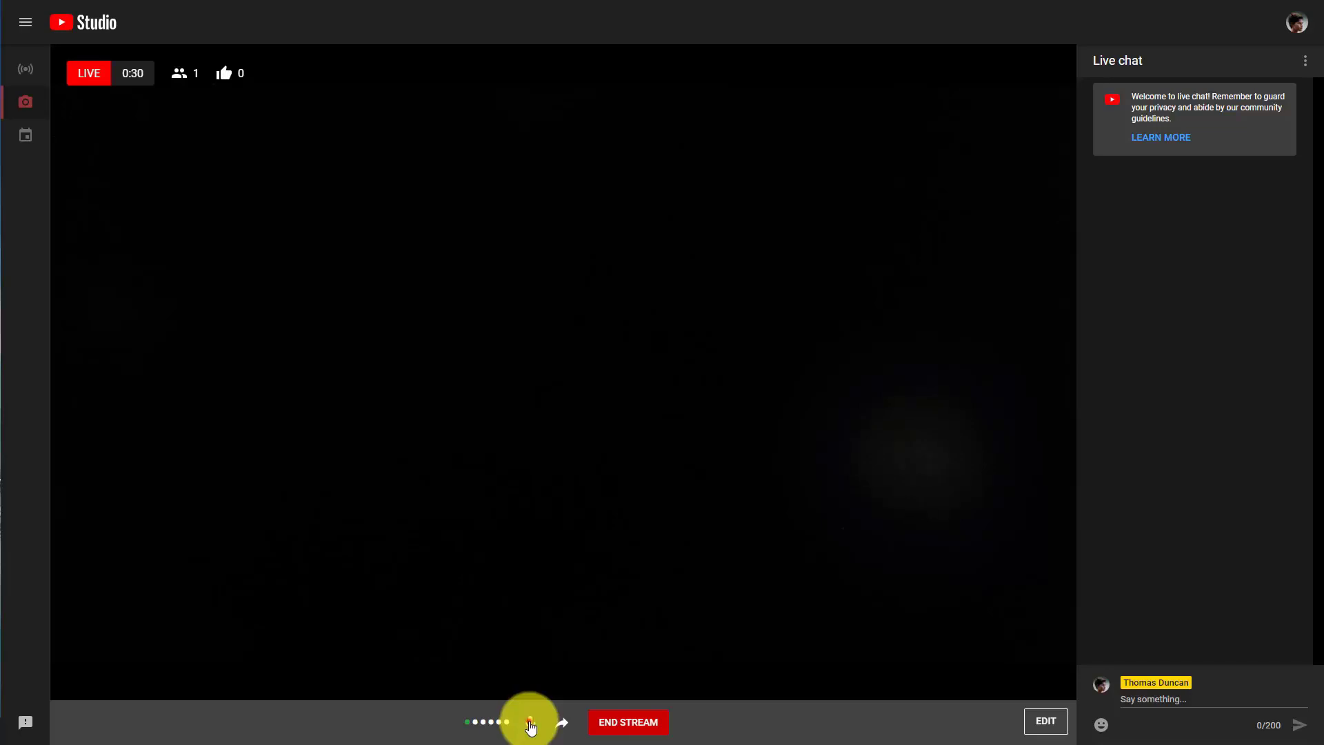
pyautogui.click(529, 724)
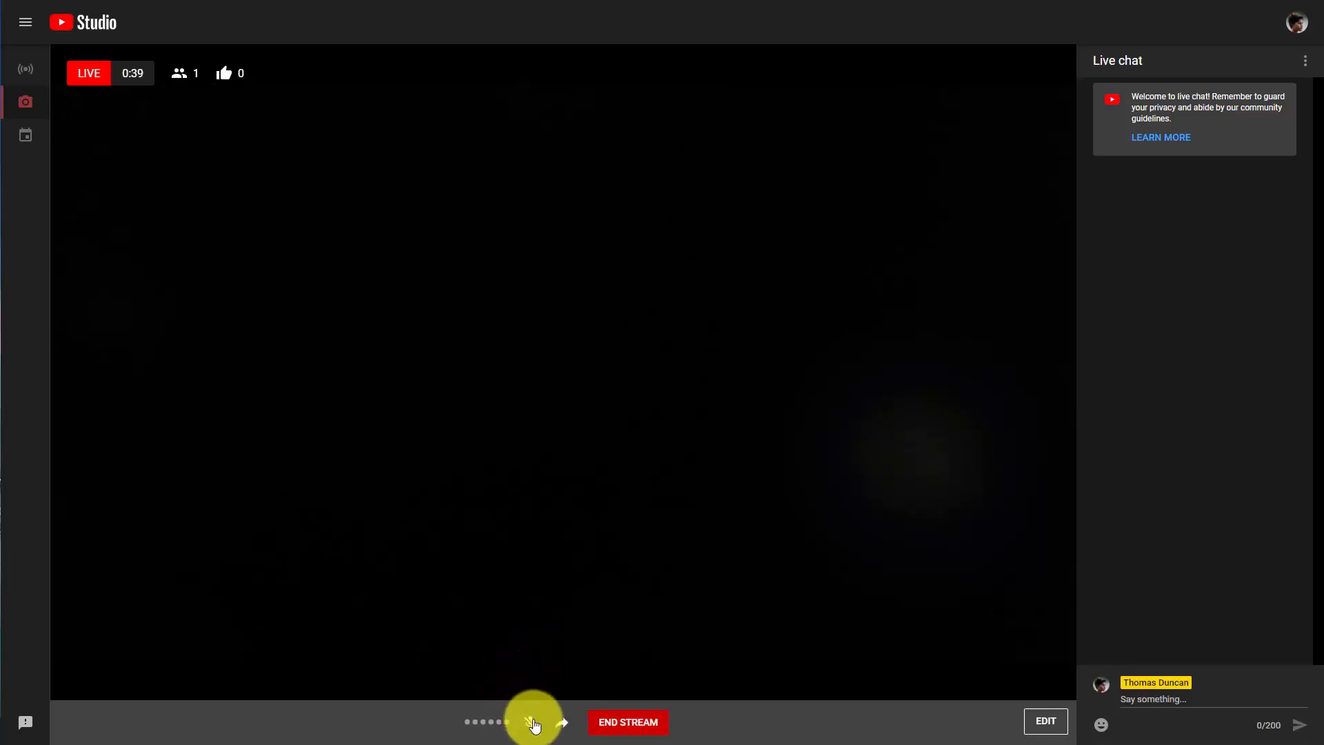
pyautogui.click(534, 725)
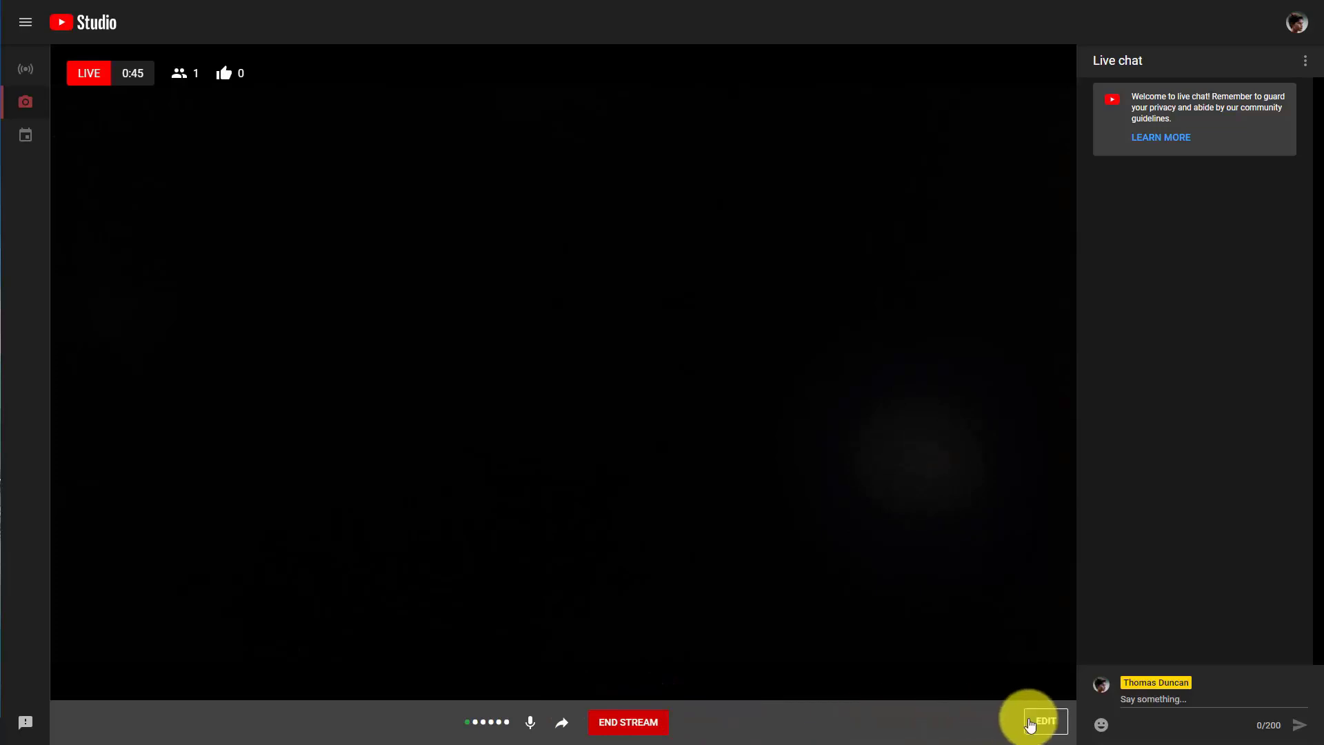
# Review the live stream's editable details and, in its Live Chat settings, enable Allow Live Chat to replay
pyautogui.click(1041, 721)
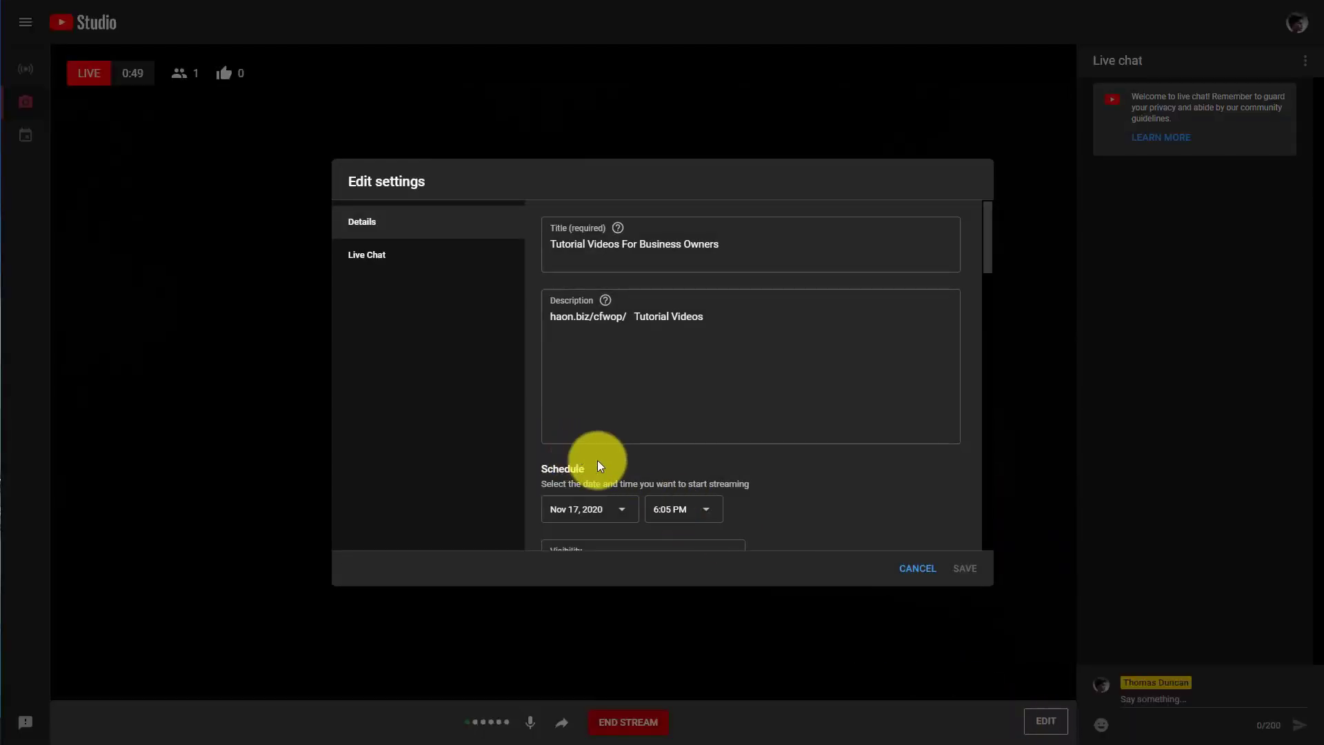
pyautogui.scroll(-3, 737, 450)
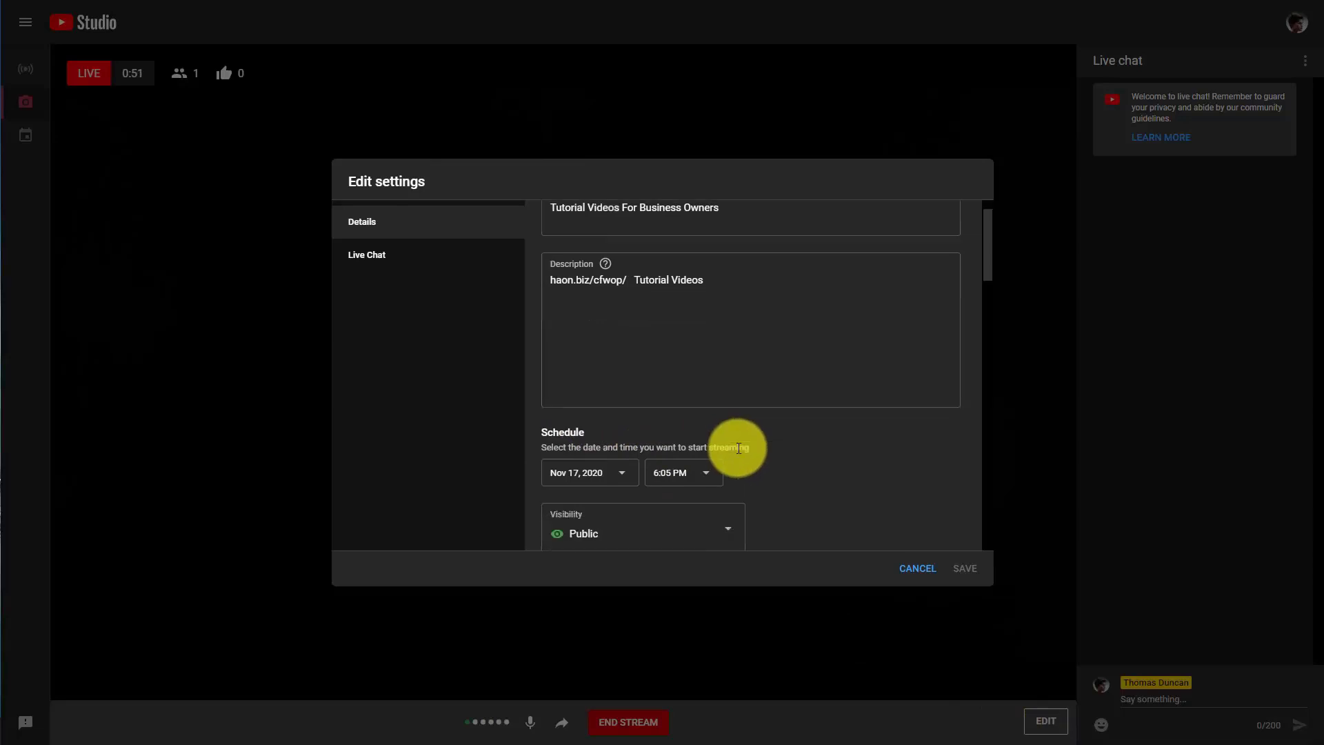
pyautogui.scroll(3, 737, 450)
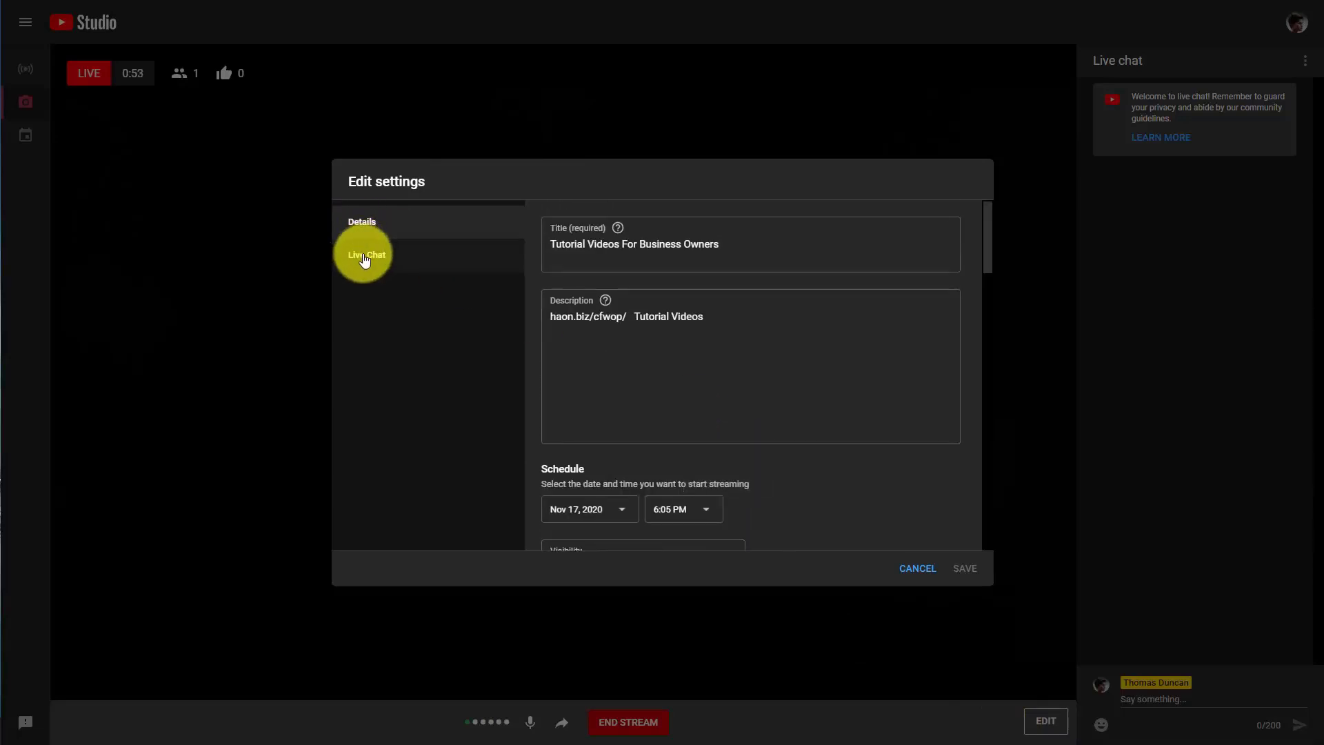
pyautogui.click(365, 260)
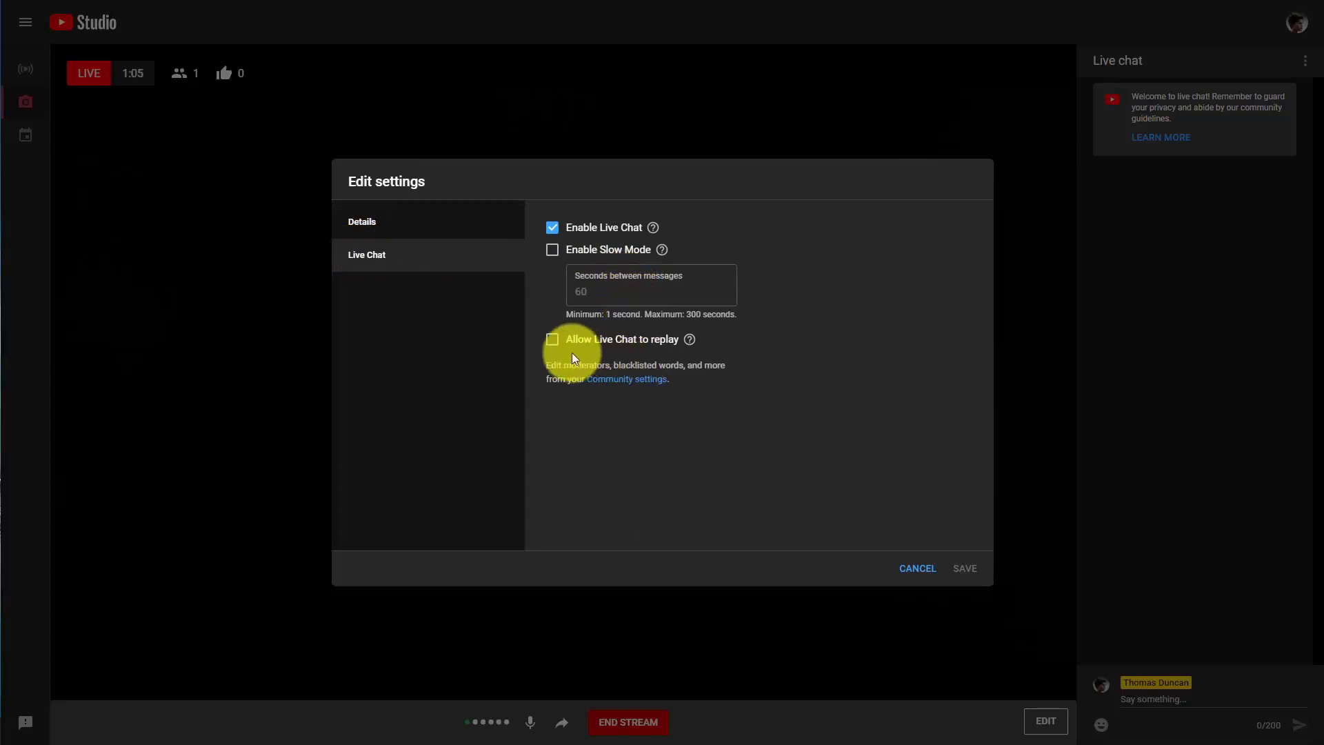
pyautogui.click(552, 341)
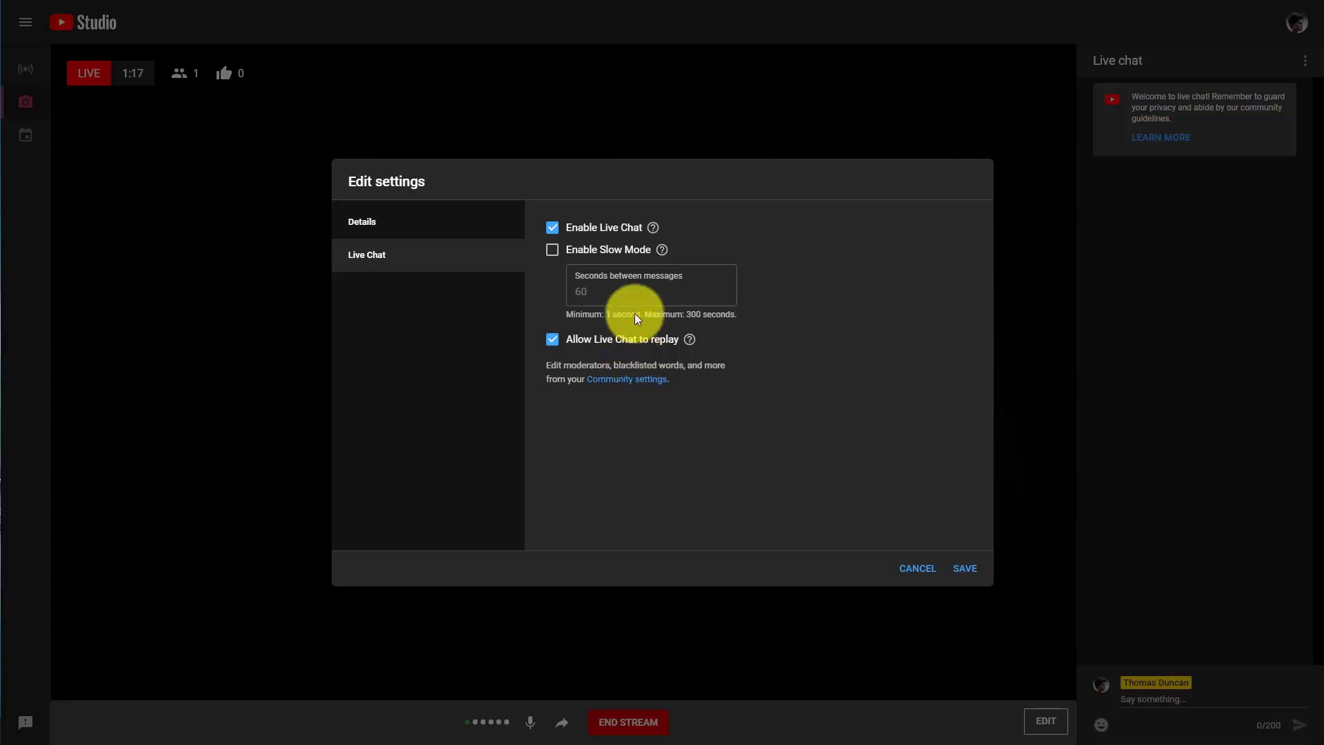
pyautogui.moveTo(664, 257)
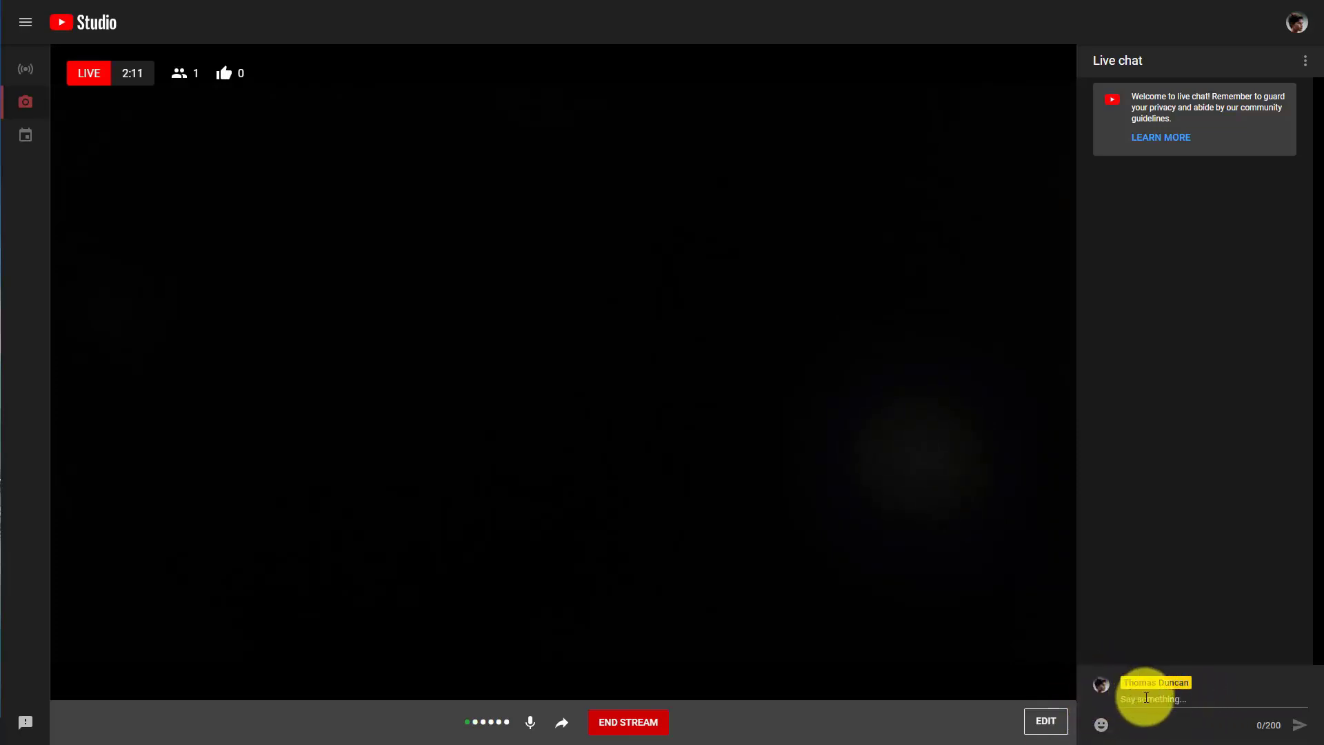
# Post the live chat message "Now is the time for all good men to come to the aid of their country."
pyautogui.click(1148, 698)
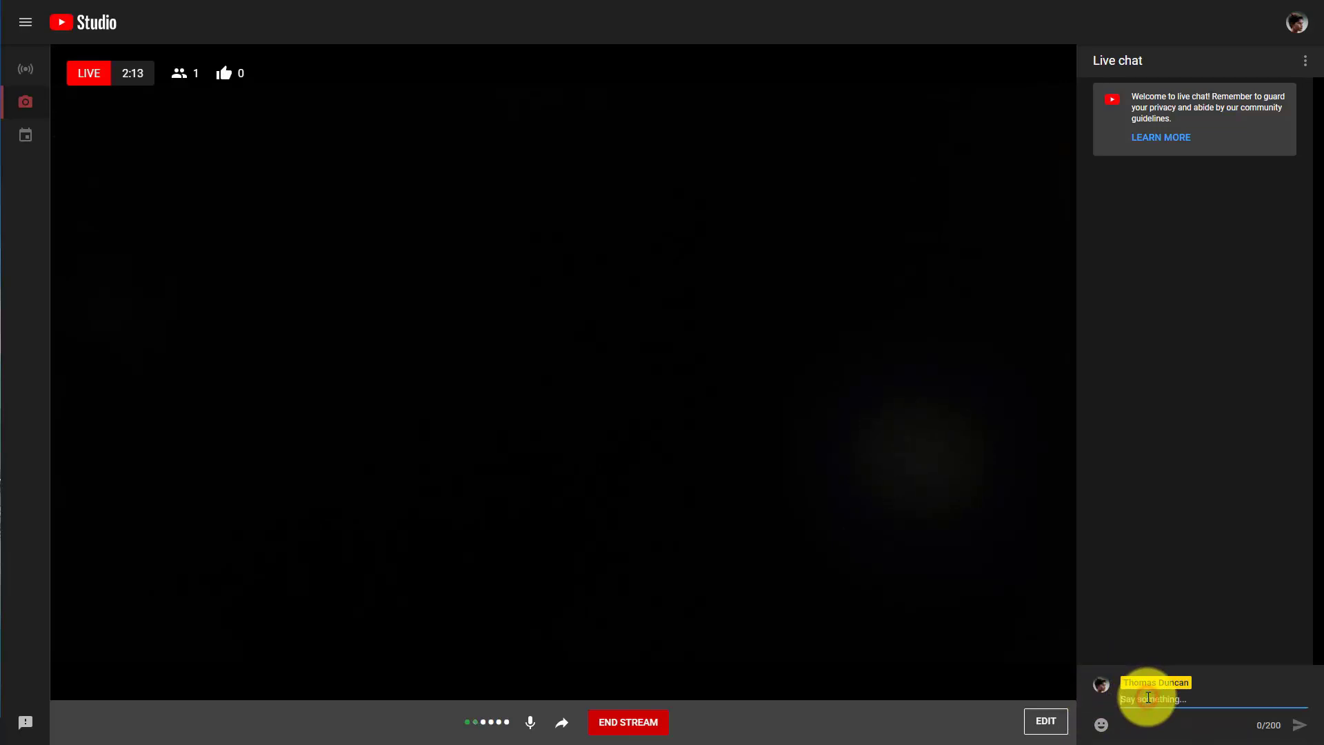
pyautogui.write('Now is the time for all good men to come to the aid of their country.')
pyautogui.press('Return')
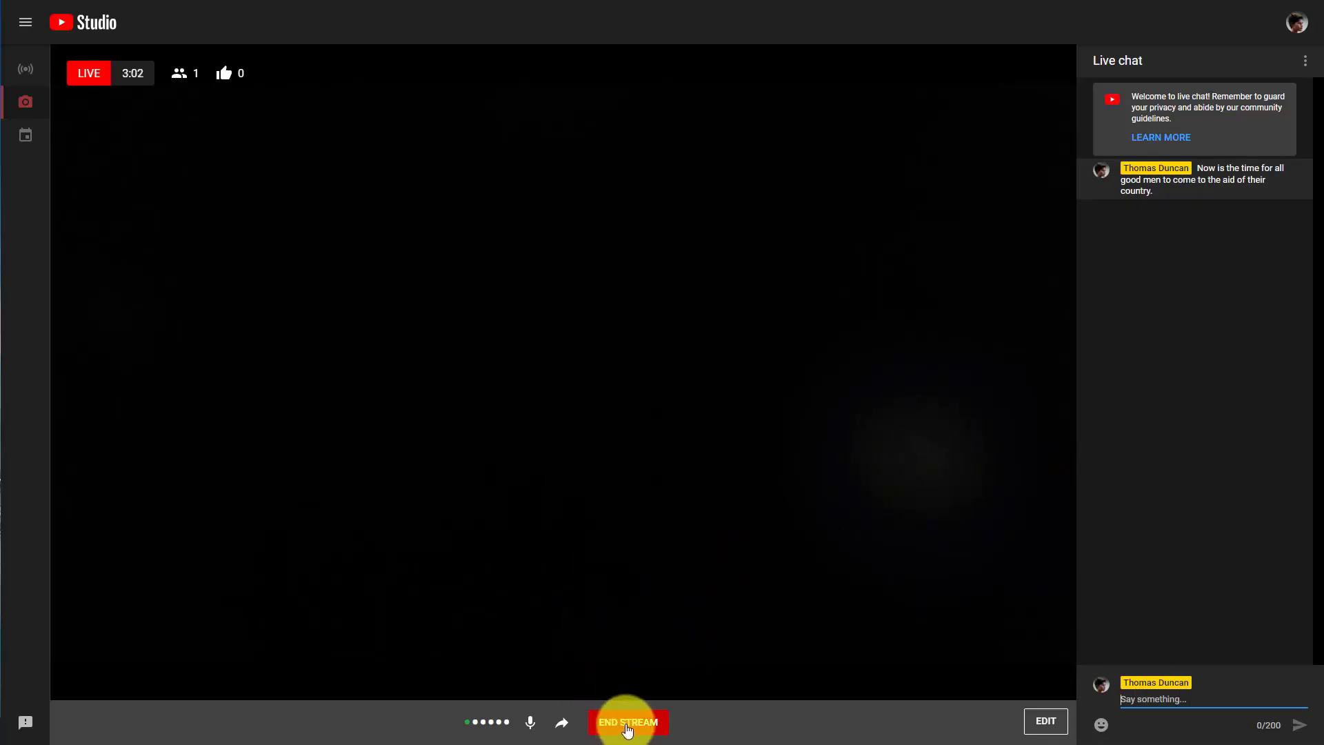
# End the live stream and open the finished recording for editing in Studio
pyautogui.click(627, 722)
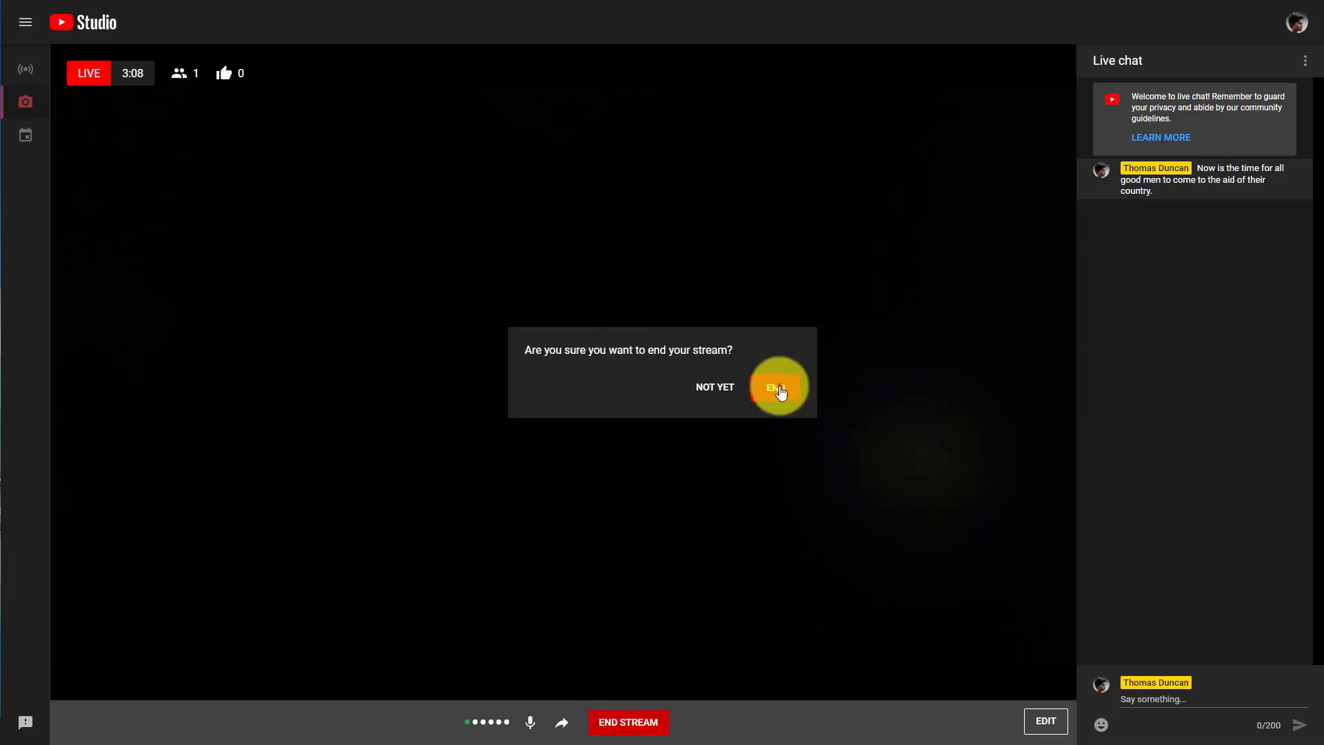
pyautogui.click(779, 388)
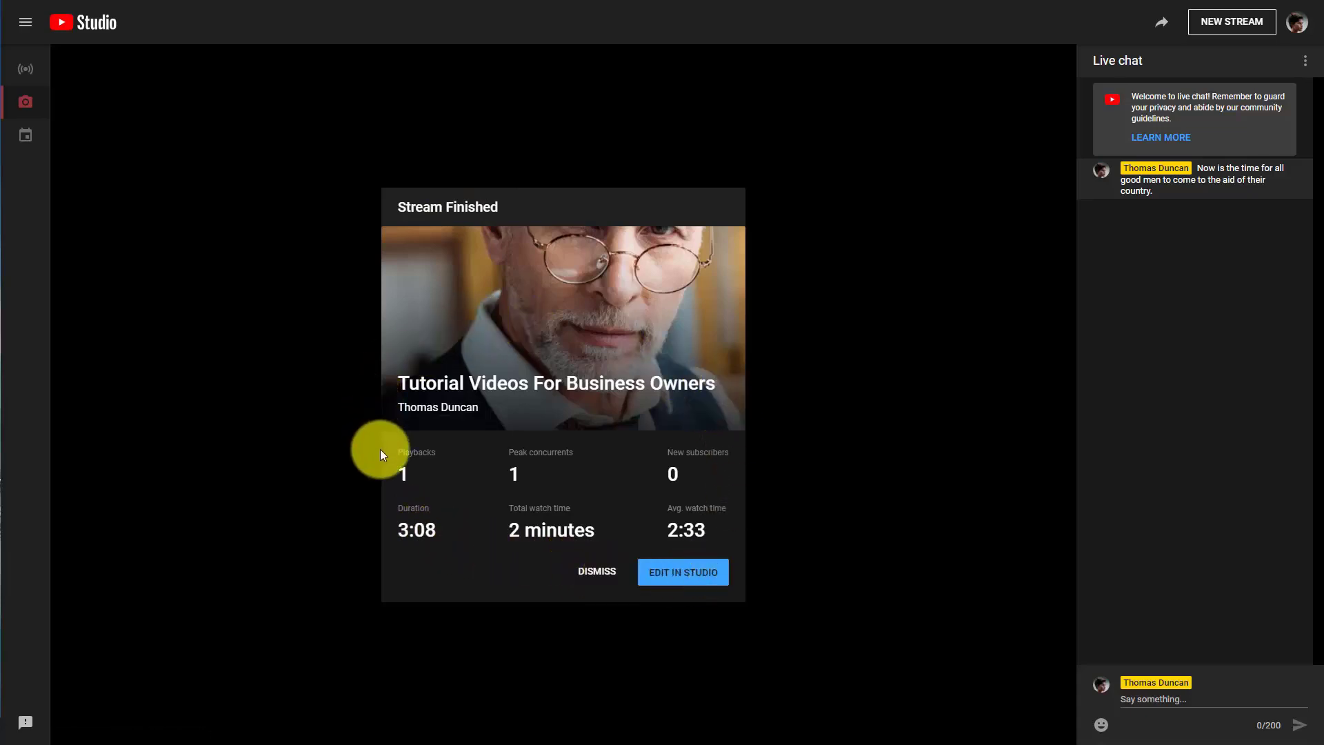
pyautogui.click(665, 578)
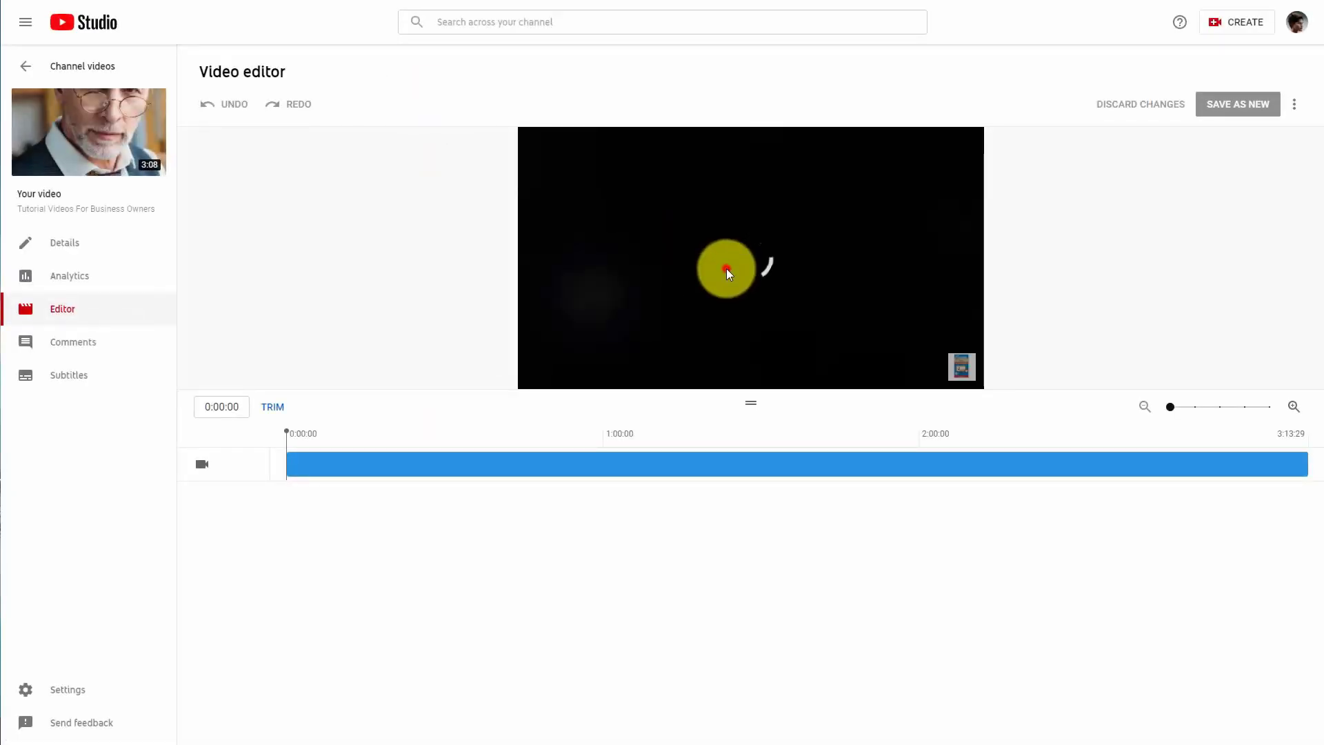
# Play the recording, split it at 0:54:27, trim out the section up to about midway between the 1:00:00 and 2:00:00 marks, and preview the trim
pyautogui.click(727, 273)
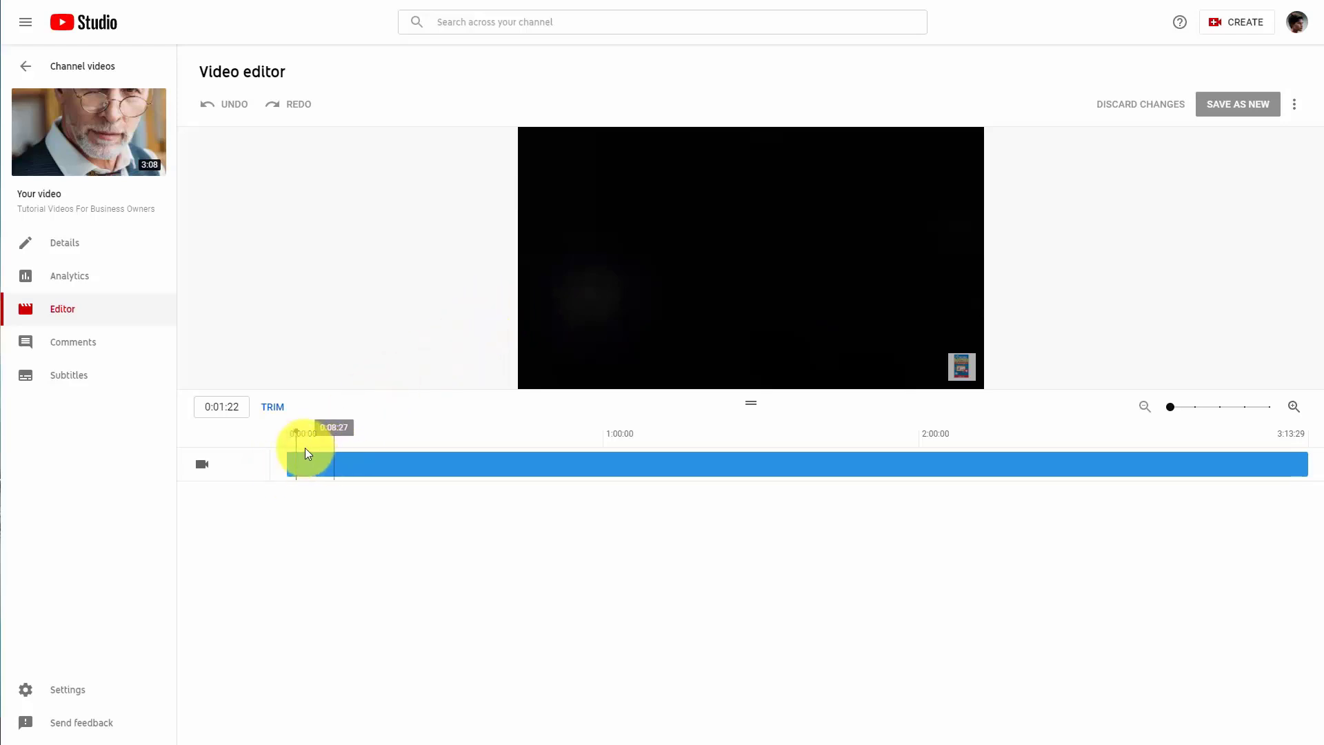
pyautogui.moveTo(296, 447); pyautogui.dragTo(577, 461)
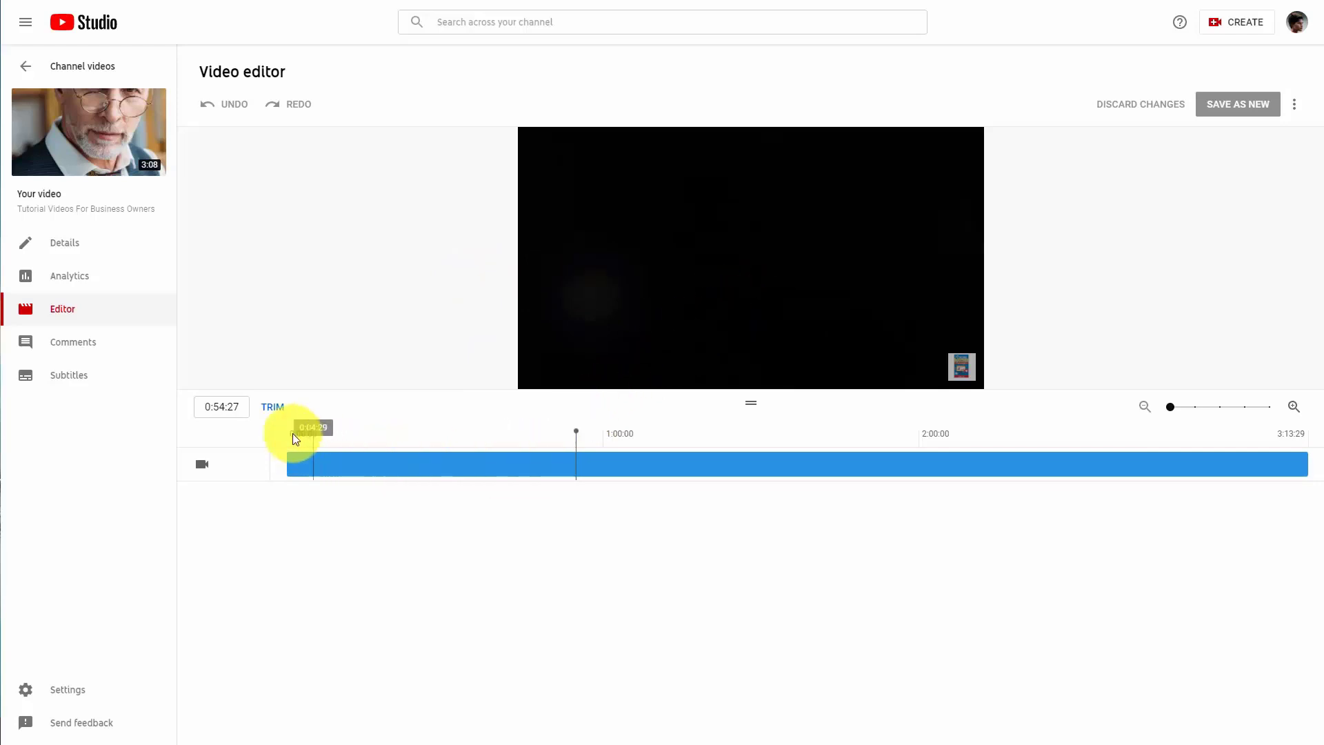
pyautogui.click(273, 408)
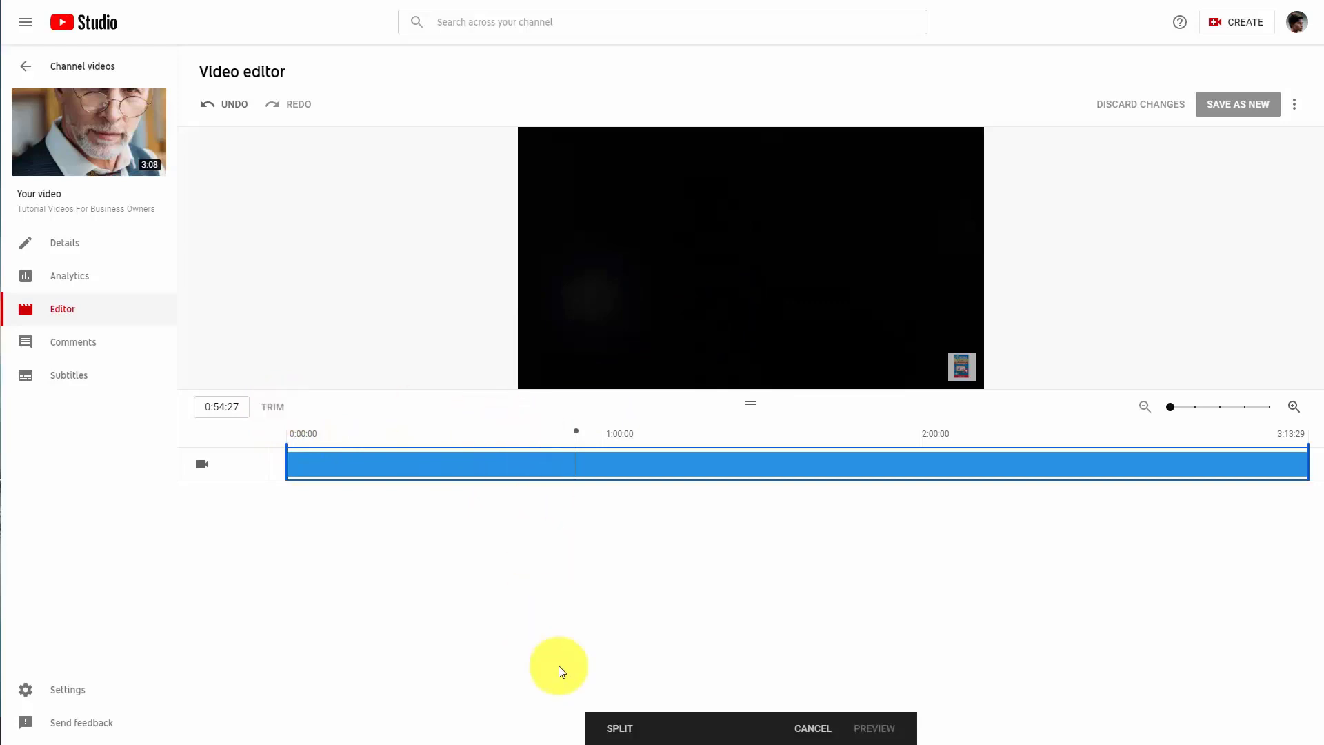
pyautogui.click(614, 729)
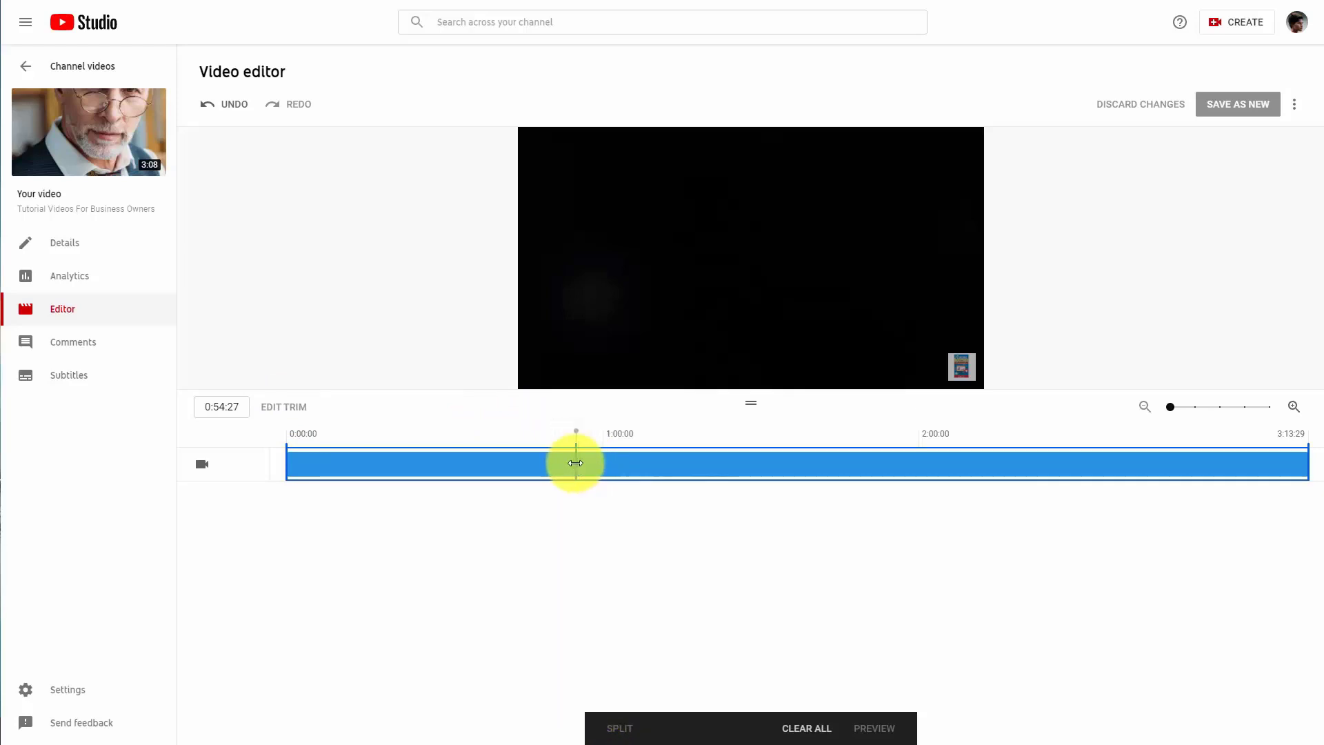
pyautogui.moveTo(576, 463); pyautogui.dragTo(792, 478)
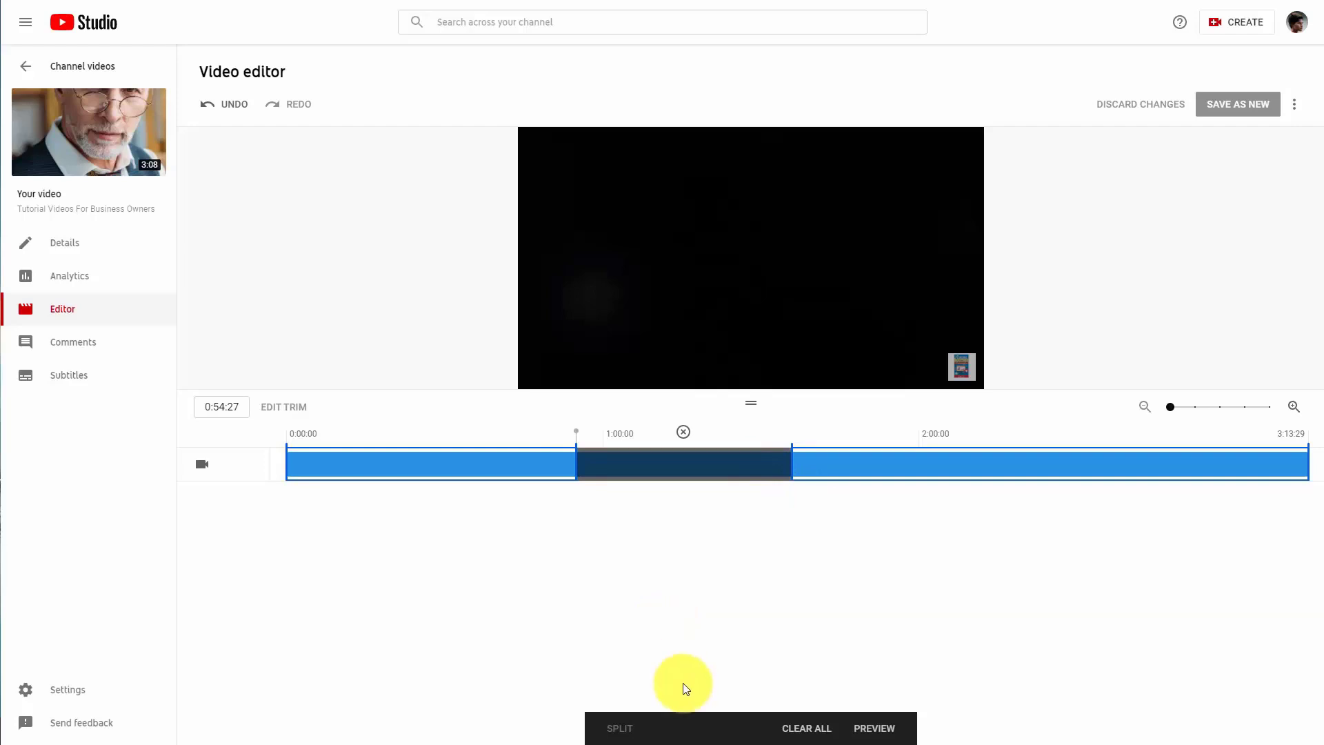
pyautogui.click(864, 726)
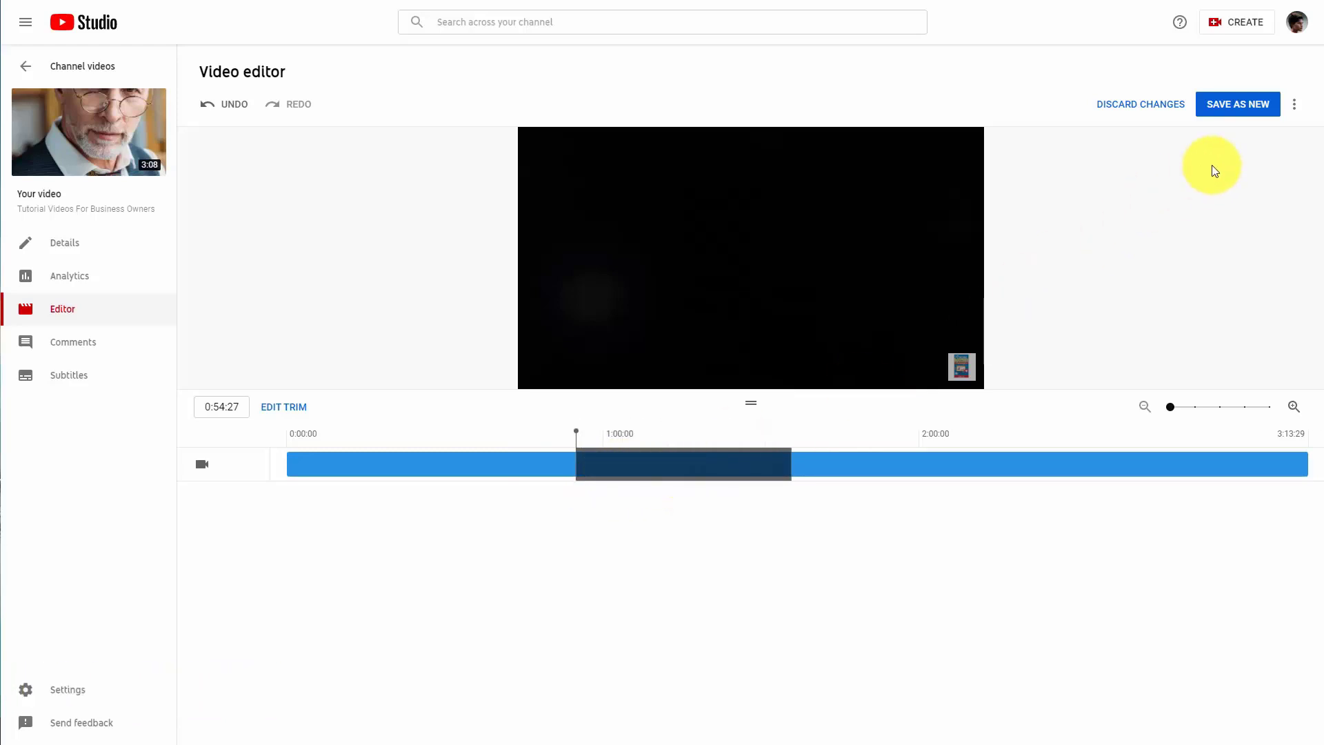
# Save the trimmed recording as a new Private video titled "Copy of Tutorial Videos For Business Owners" and discard the changes to the original
pyautogui.click(1223, 105)
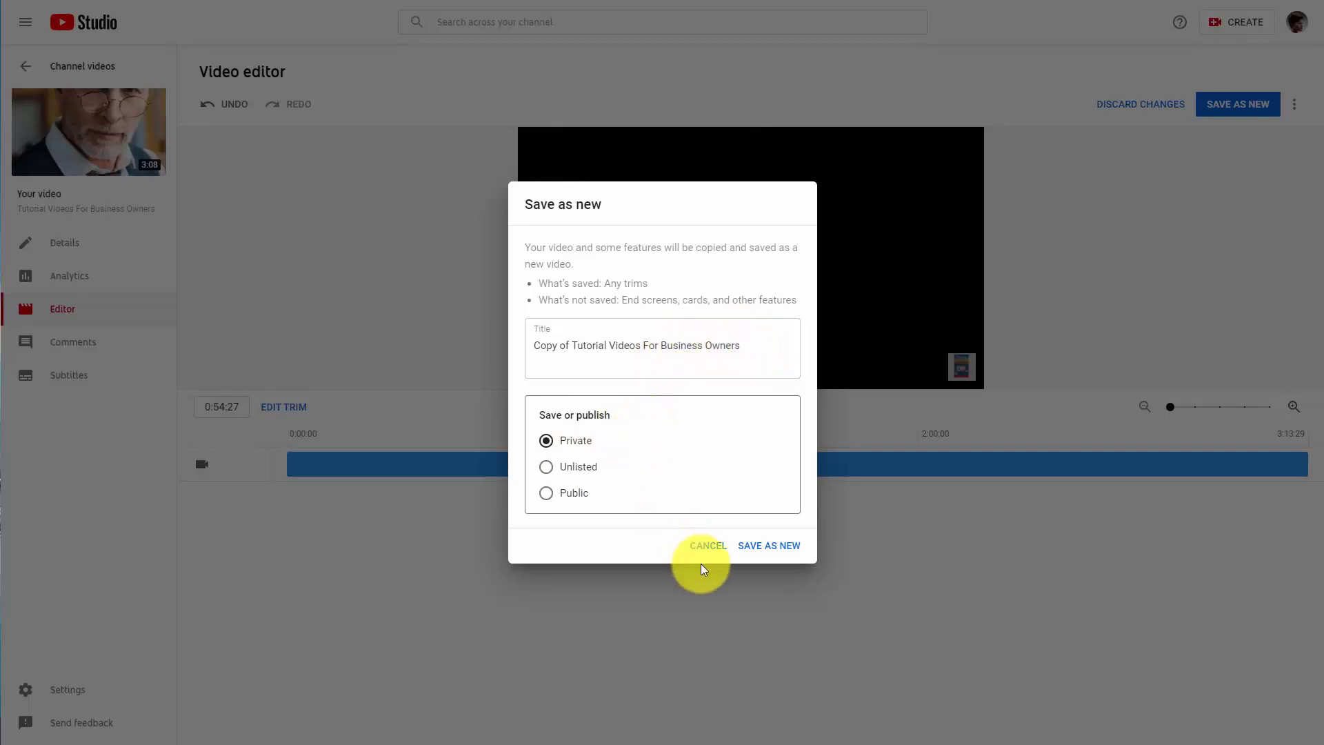
pyautogui.click(767, 550)
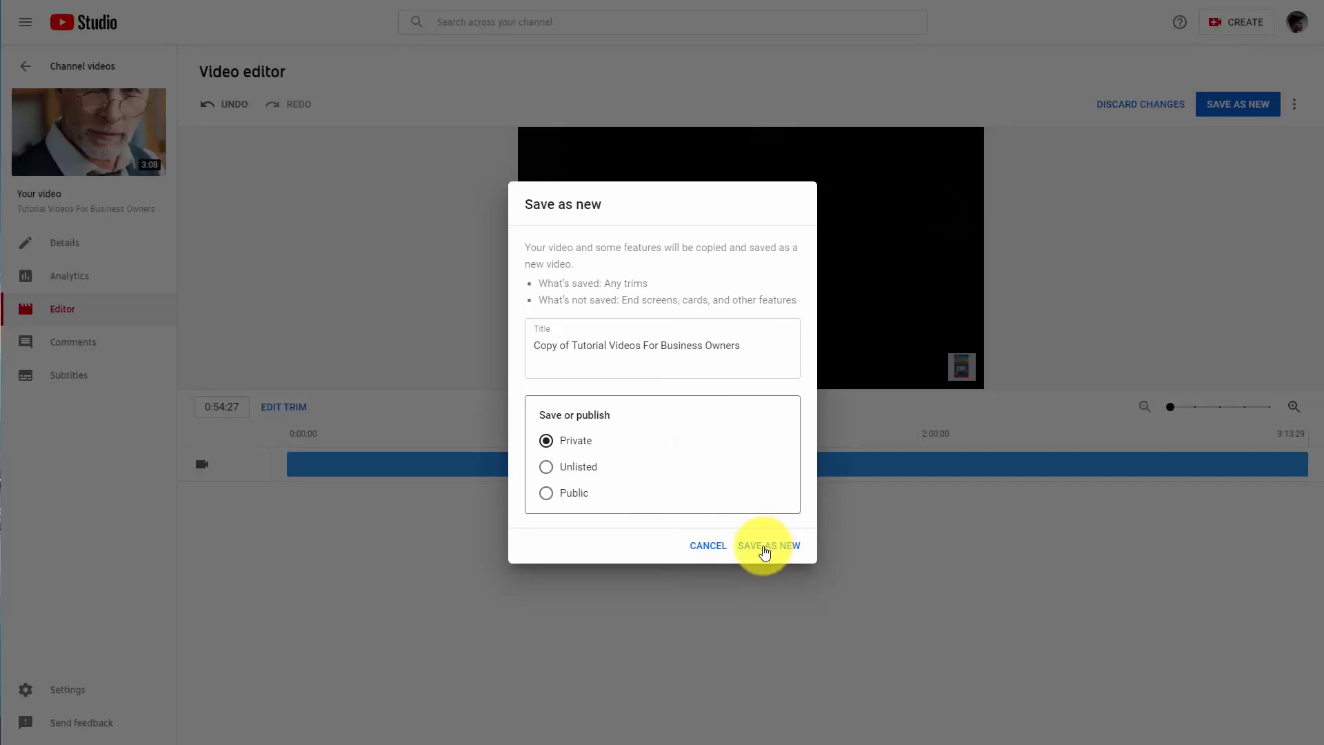
pyautogui.click(767, 552)
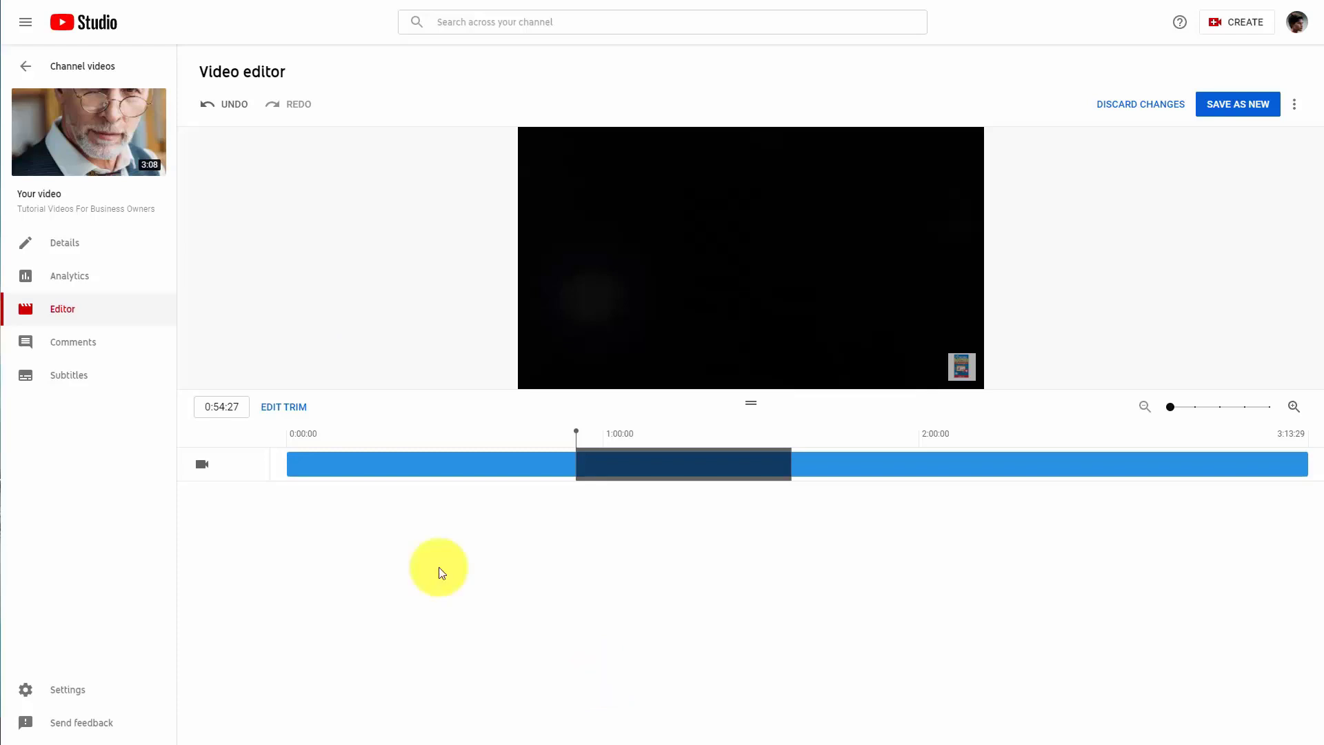
pyautogui.click(1112, 109)
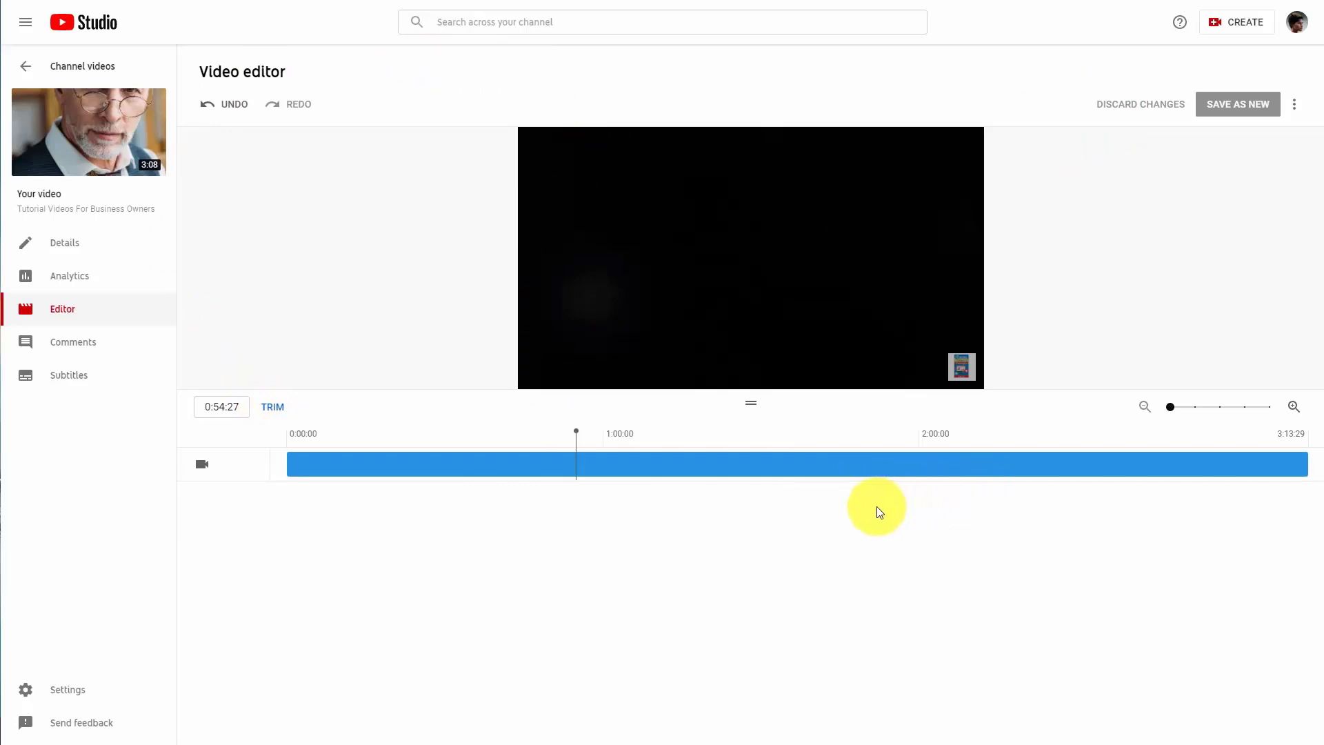
# Examine the channel's uploads and live replays, and open the details and the editor of the "Tutorial Videos For Business Owners" replay
pyautogui.click(87, 69)
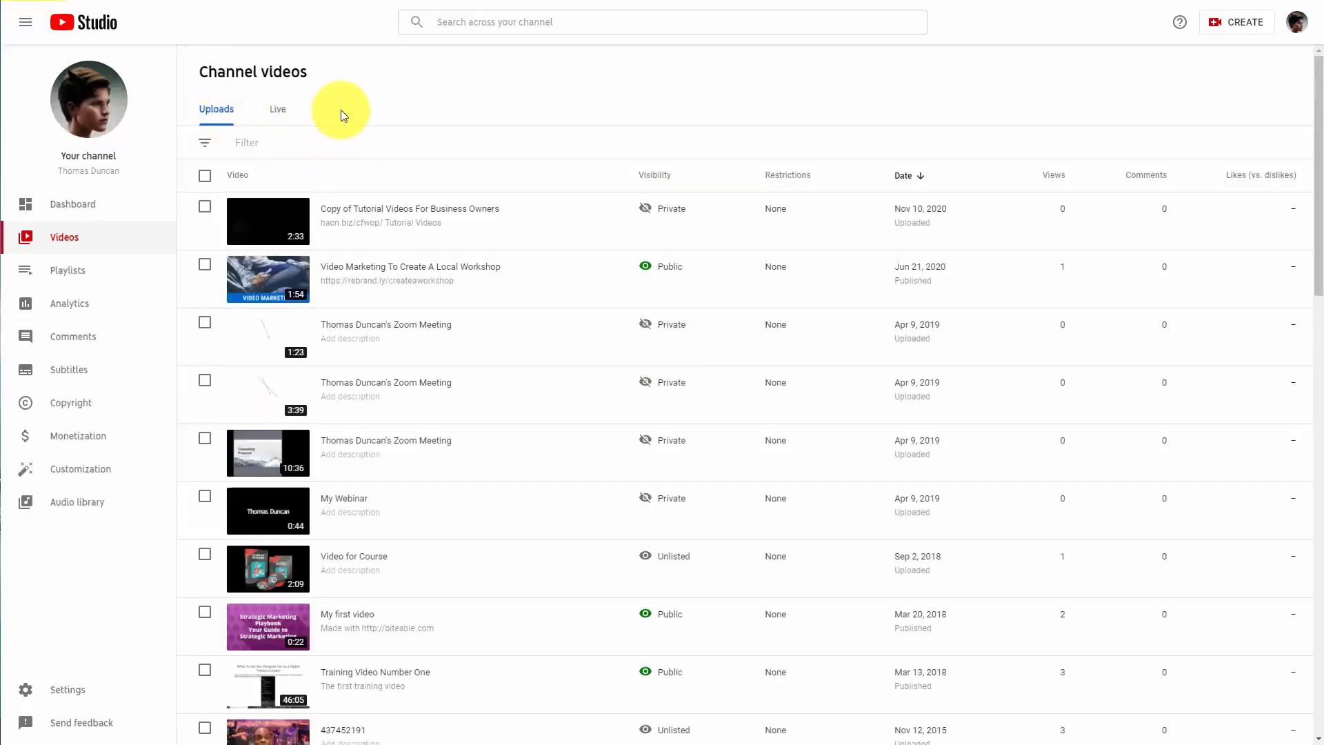
pyautogui.moveTo(271, 213)
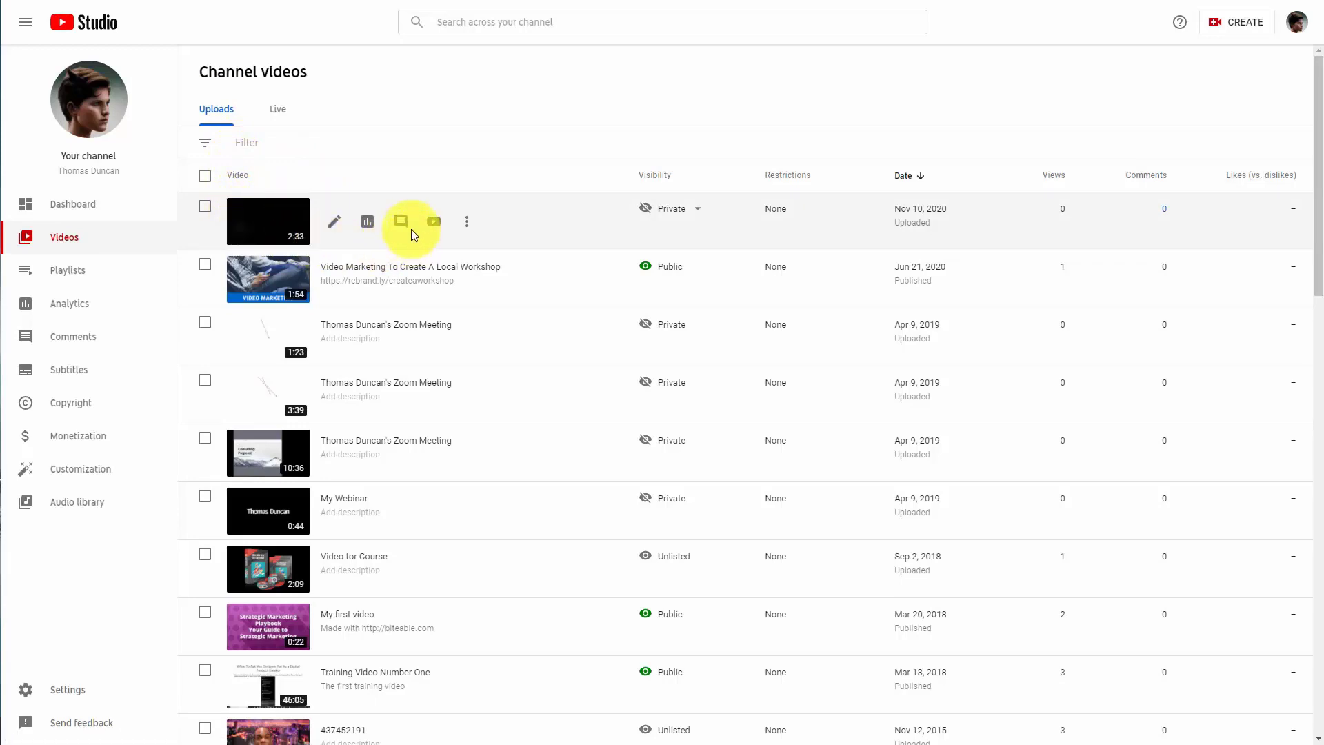
pyautogui.click(279, 111)
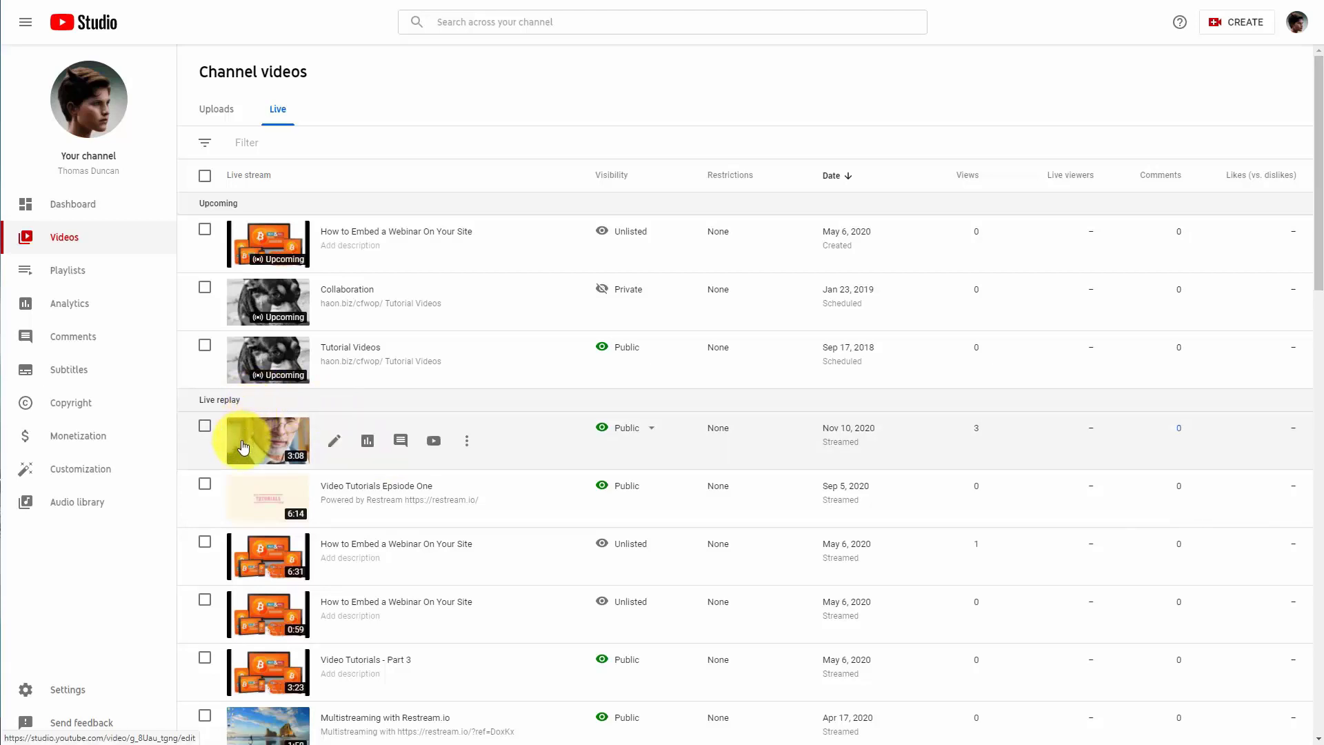
pyautogui.click(335, 442)
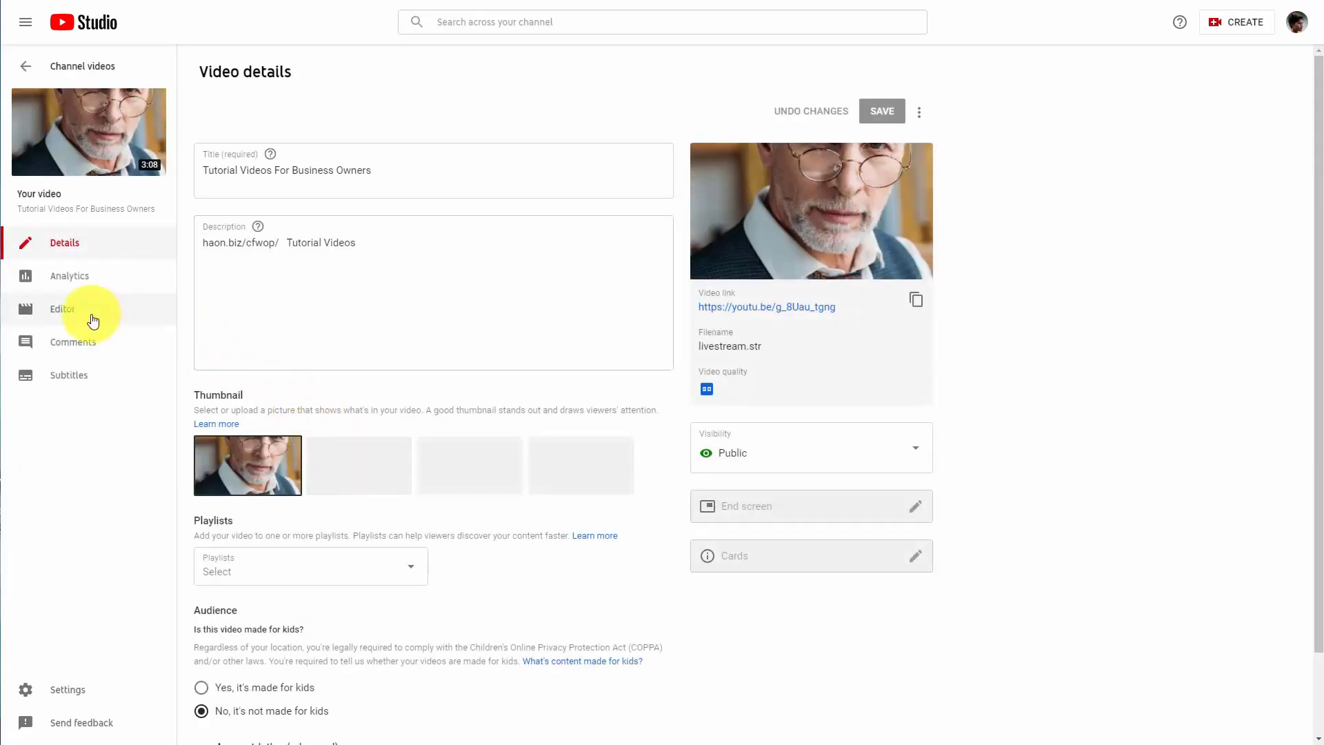
pyautogui.click(66, 312)
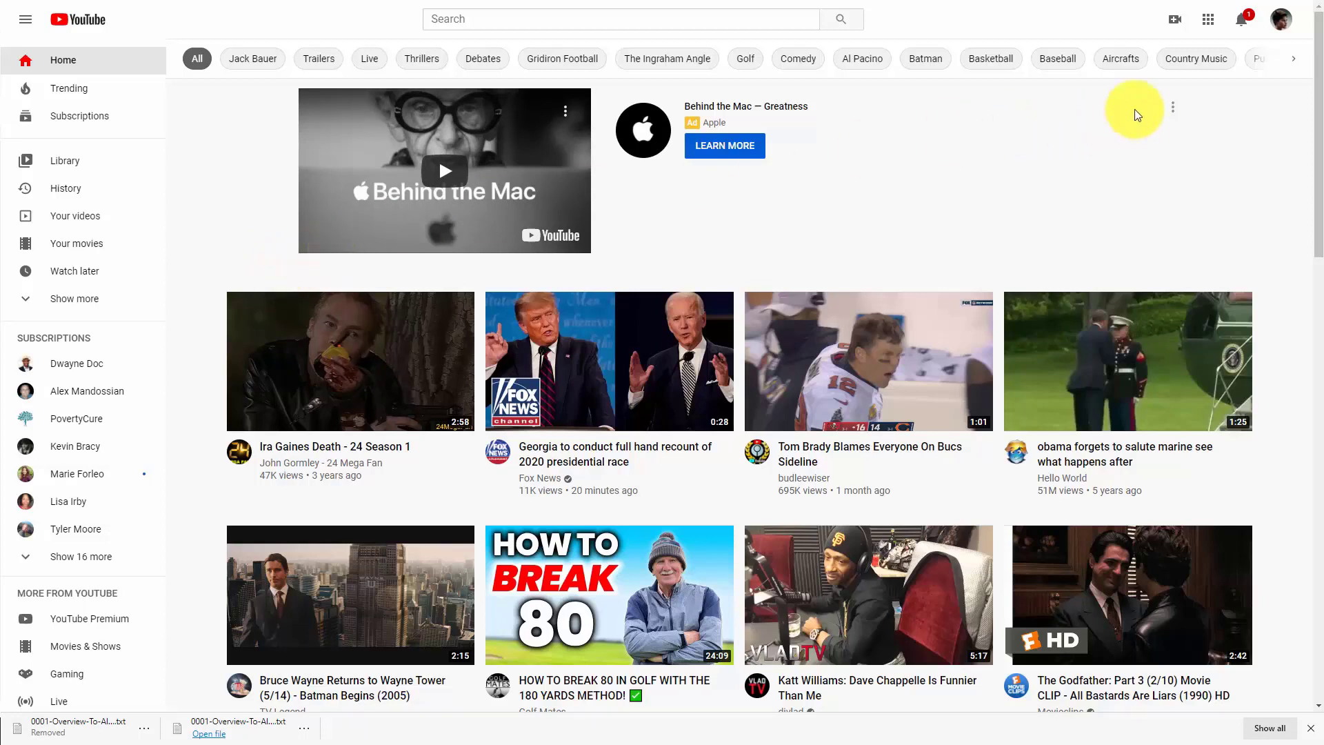
# Start going live from the YouTube home page, view the webcam stream setup and open the streaming software setup
pyautogui.click(1177, 23)
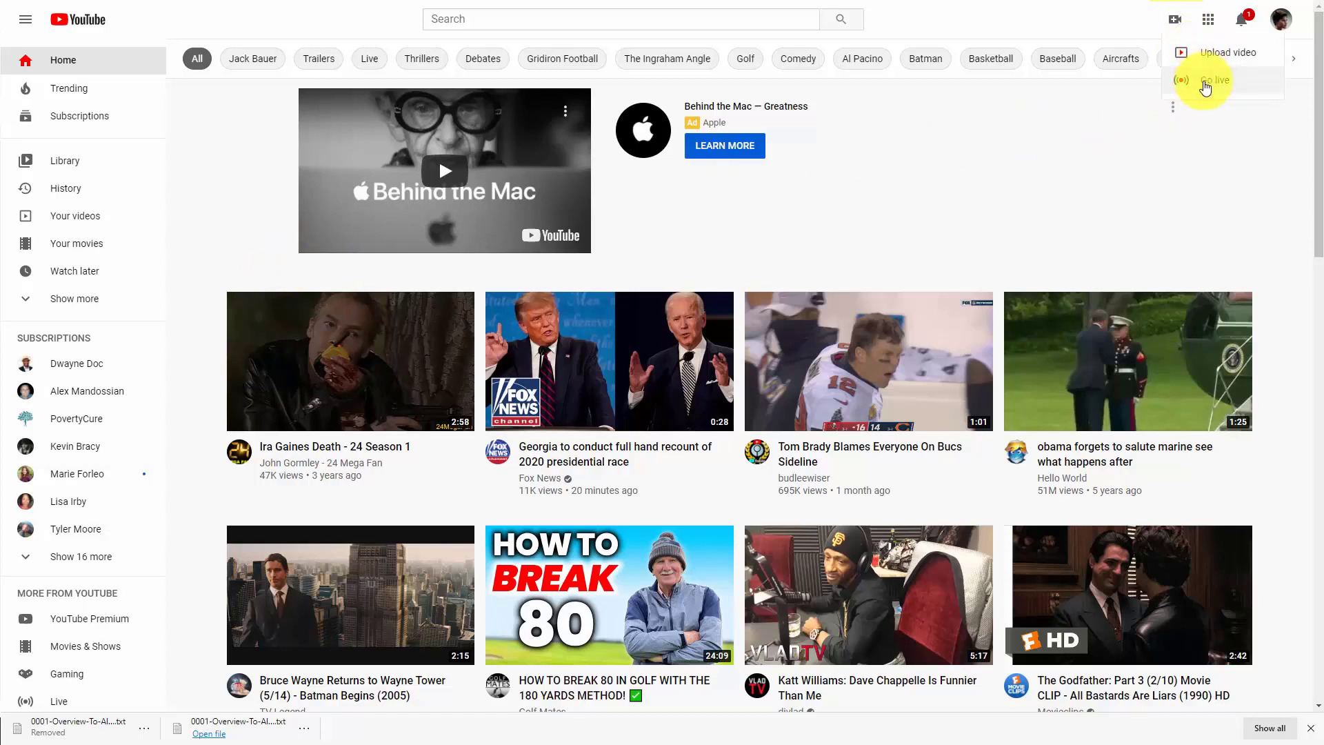
pyautogui.click(1204, 83)
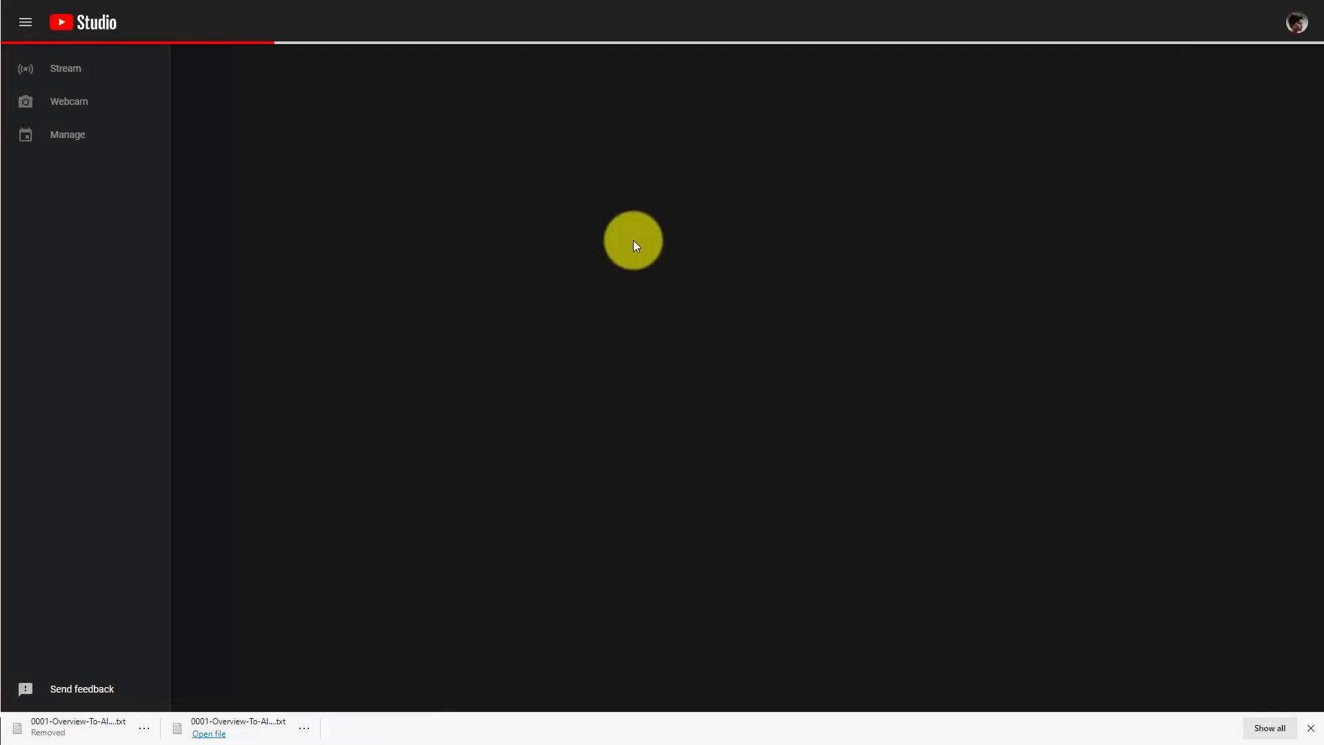
pyautogui.click(68, 105)
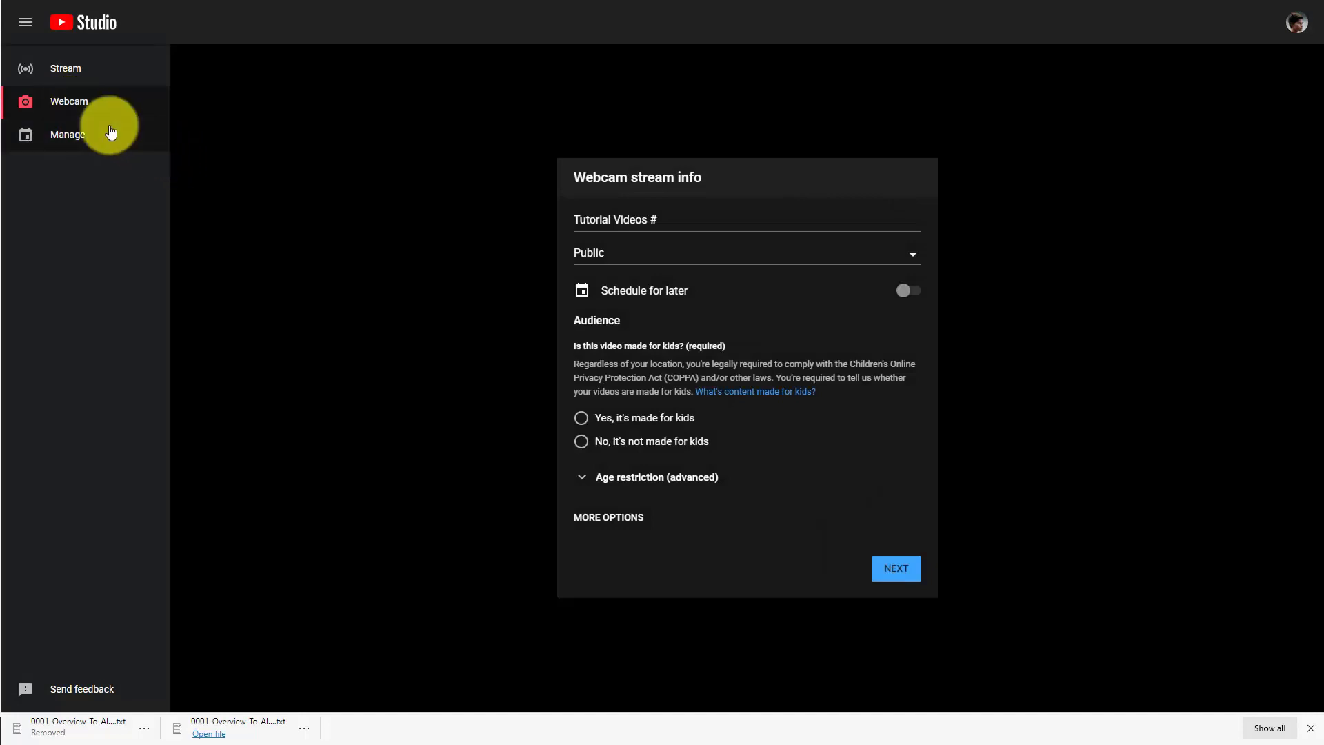
pyautogui.click(65, 72)
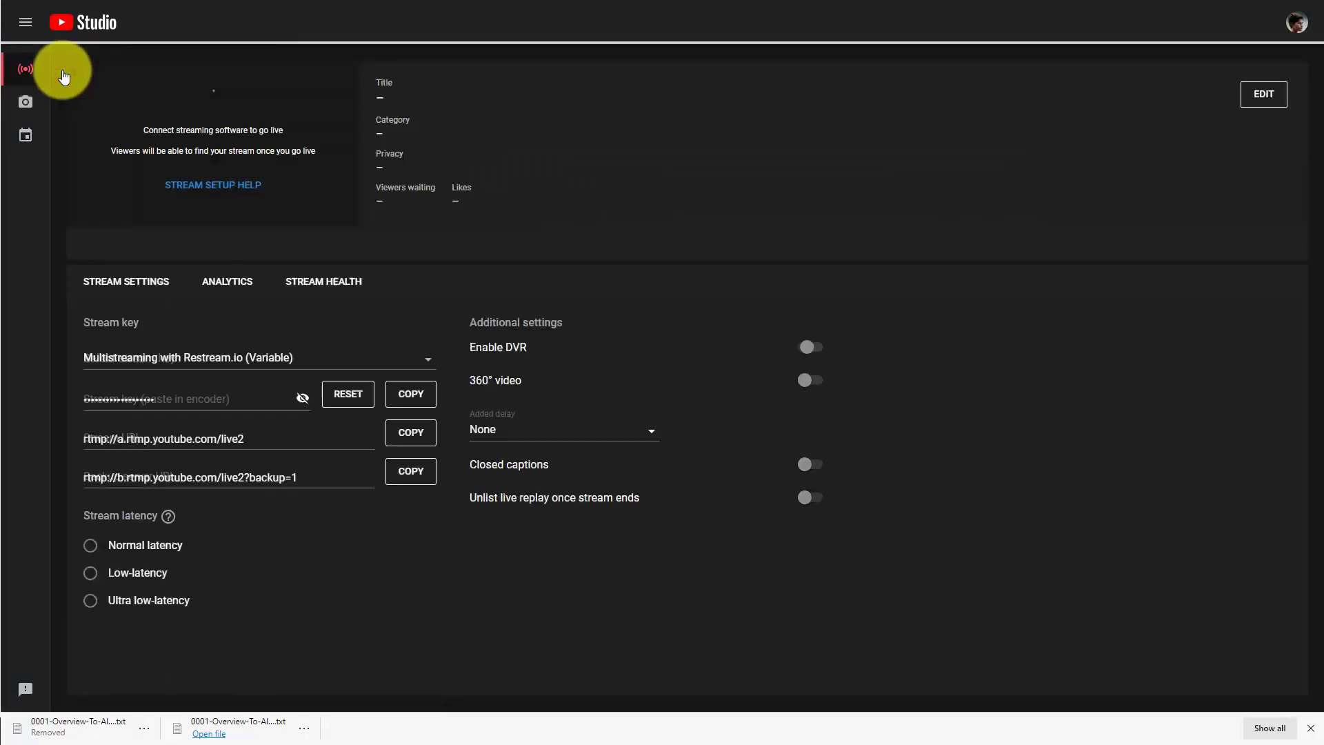
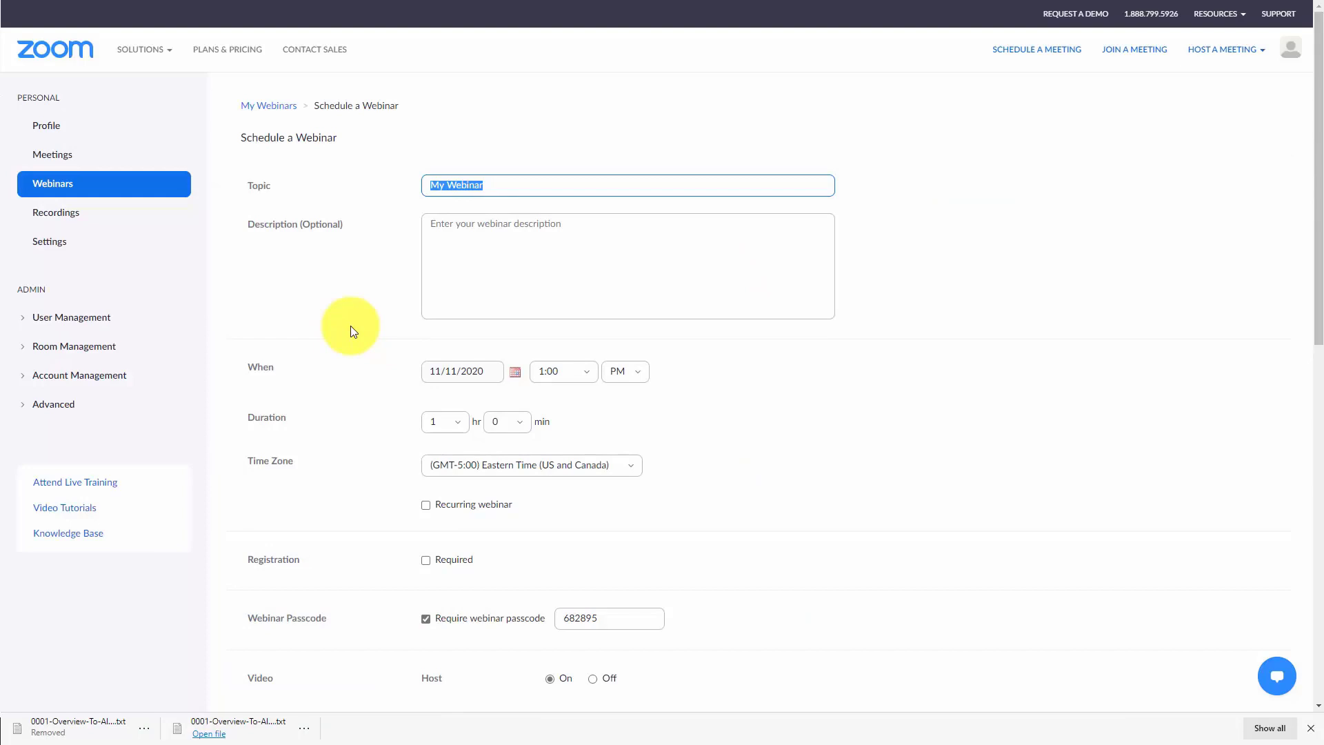
# Schedule the Zoom webinar with automatic cloud recording, and open the form for adding a custom live streaming service to it
pyautogui.scroll(-9, 530, 414)
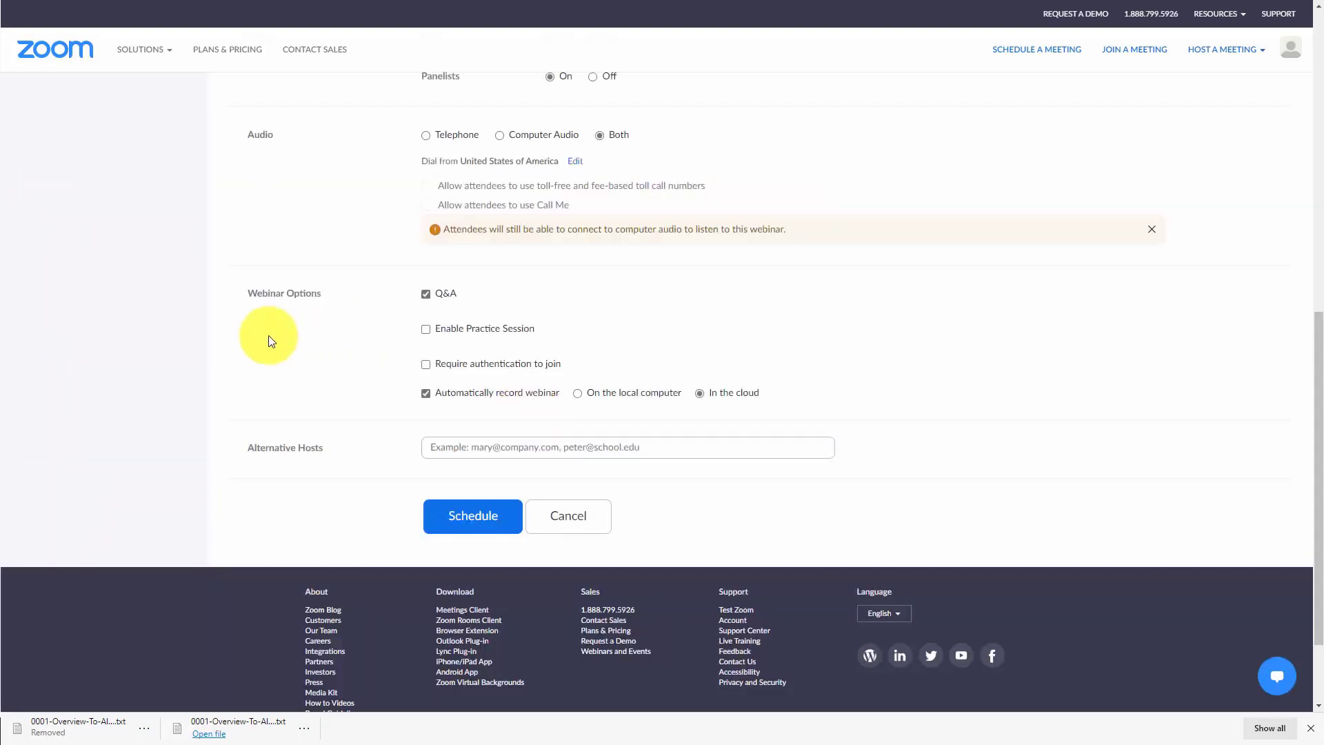
pyautogui.click(466, 520)
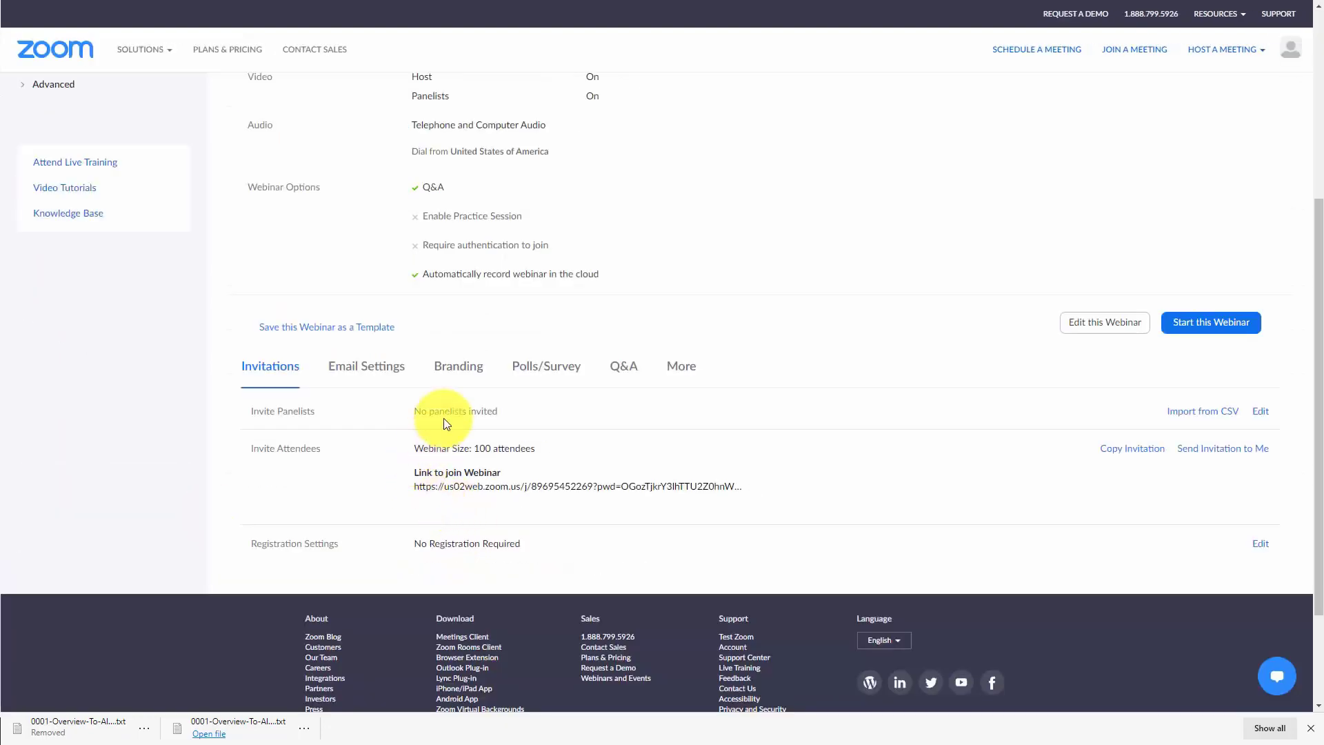
pyautogui.click(679, 371)
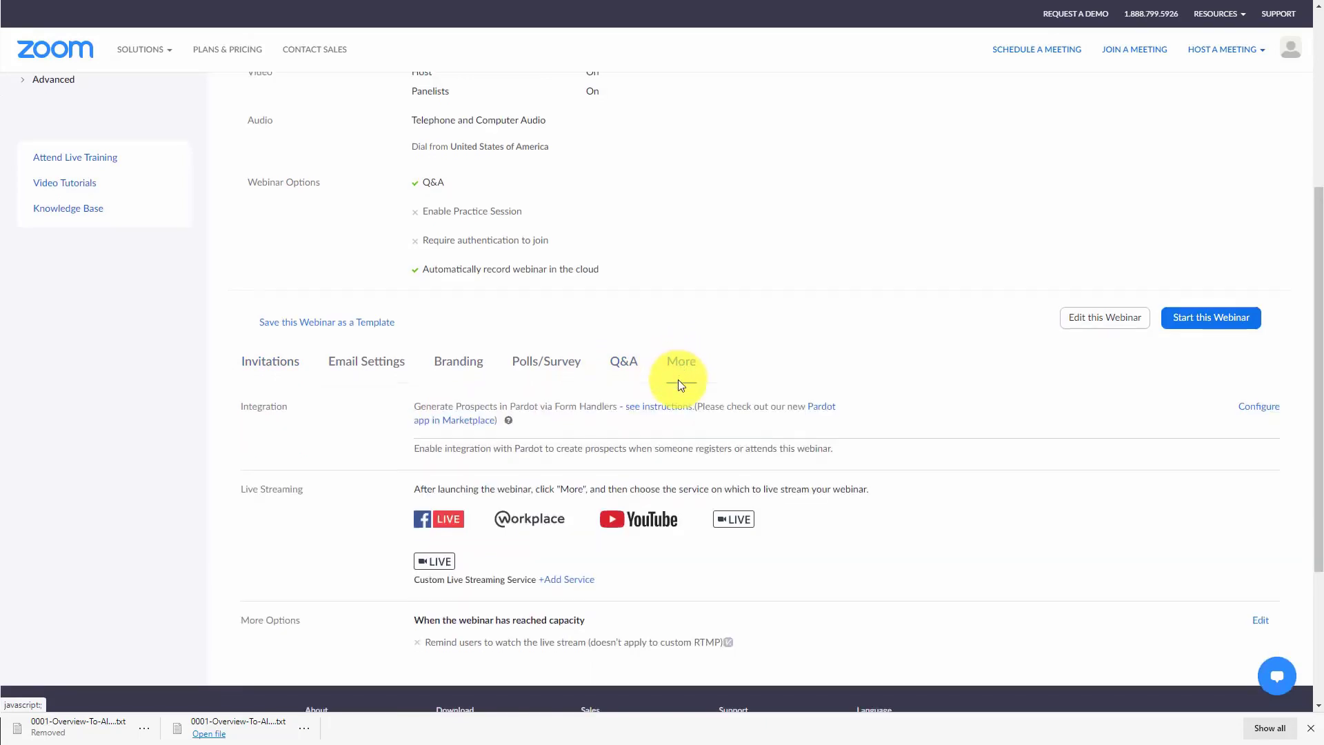
pyautogui.scroll(-2, 677, 383)
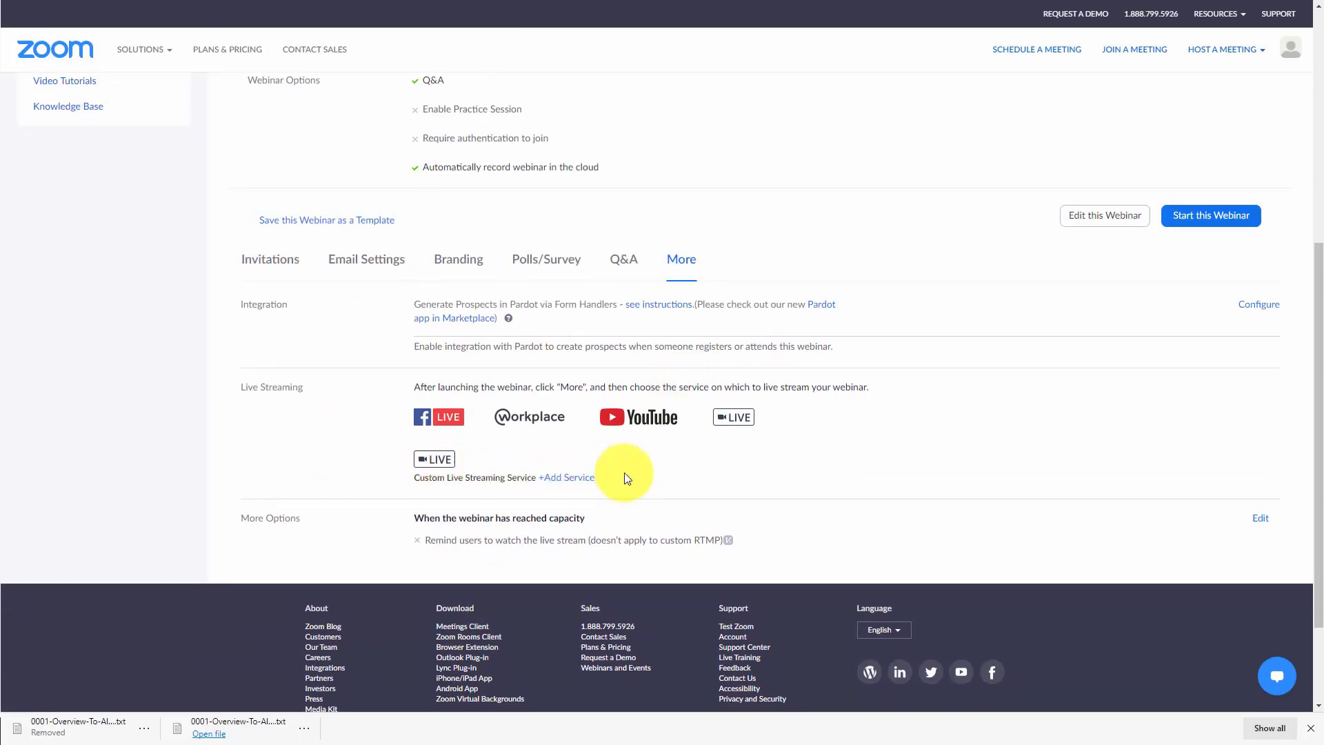
pyautogui.click(567, 479)
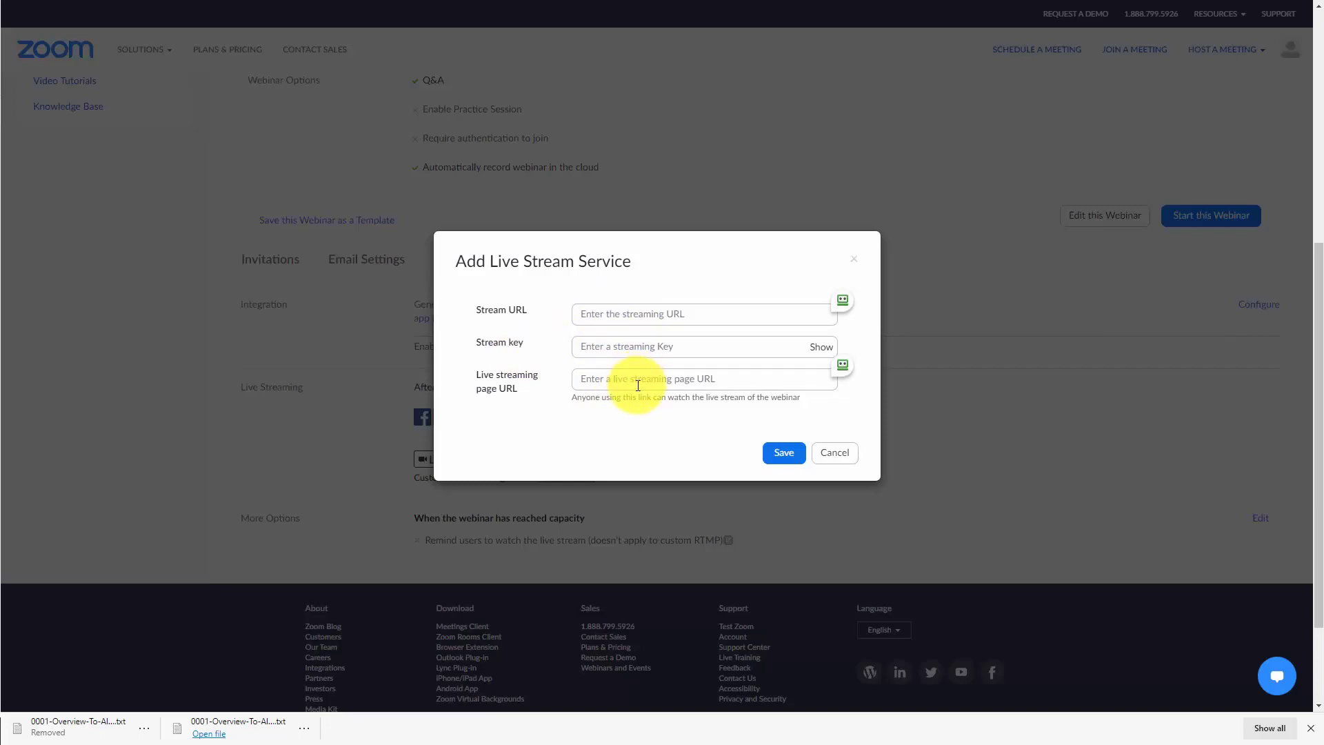
# Switch to YouTube Studio and create a variable-bitrate stream key named "Streaming from Zoom" with the description "Live signal from zoom.com"
pyautogui.hotkey('ctrl', 'Tab')
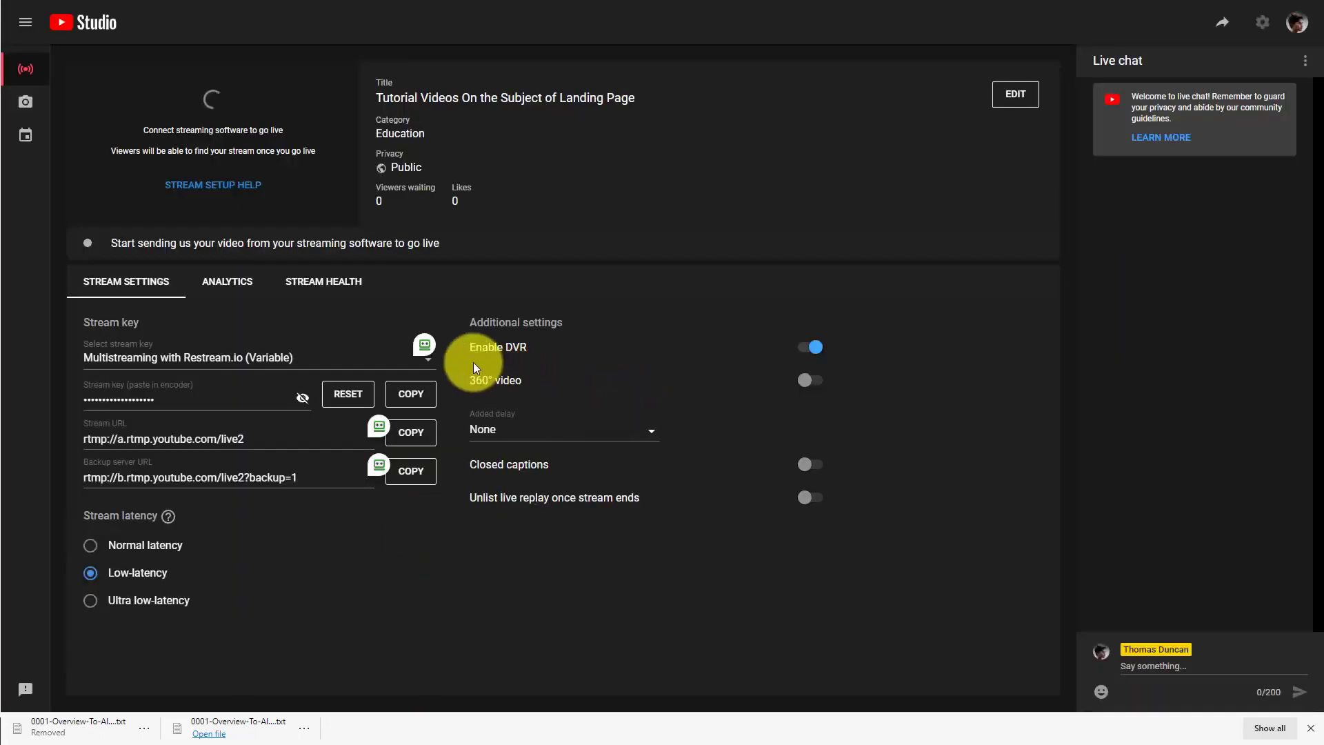
pyautogui.click(429, 360)
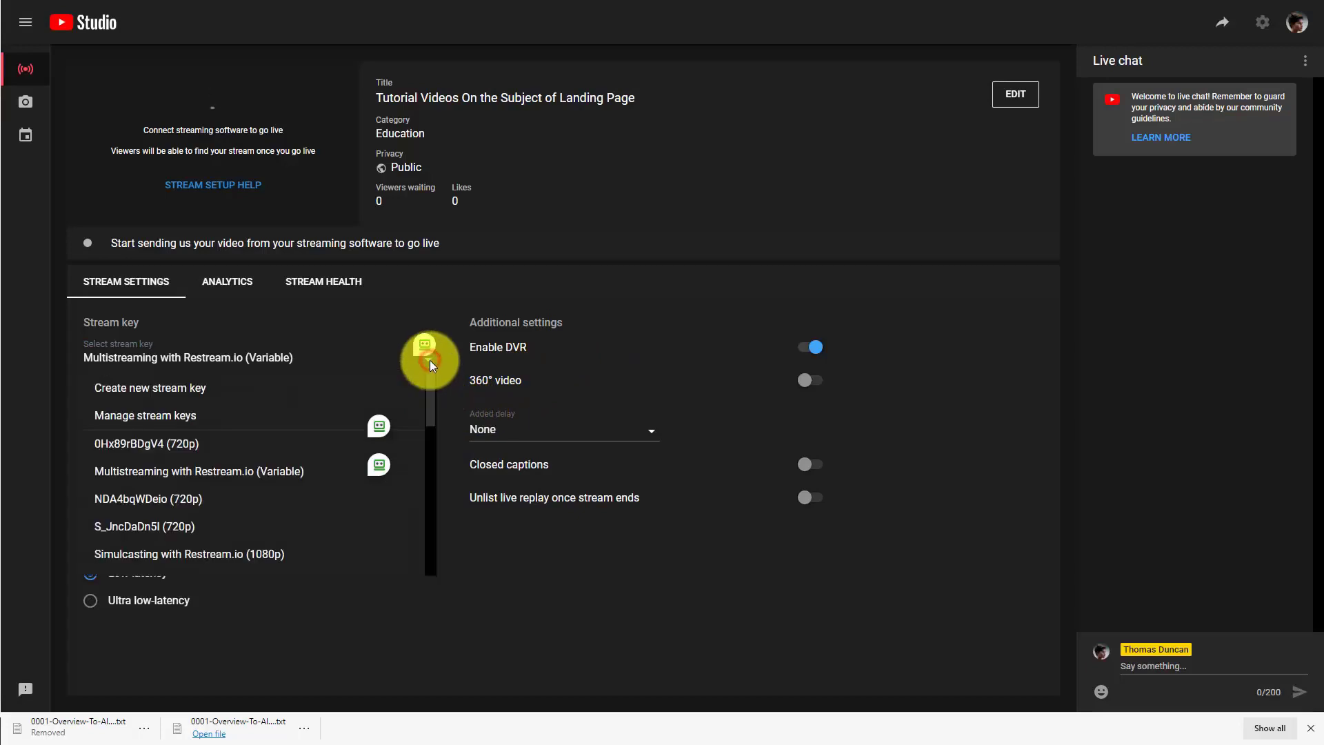
pyautogui.click(132, 390)
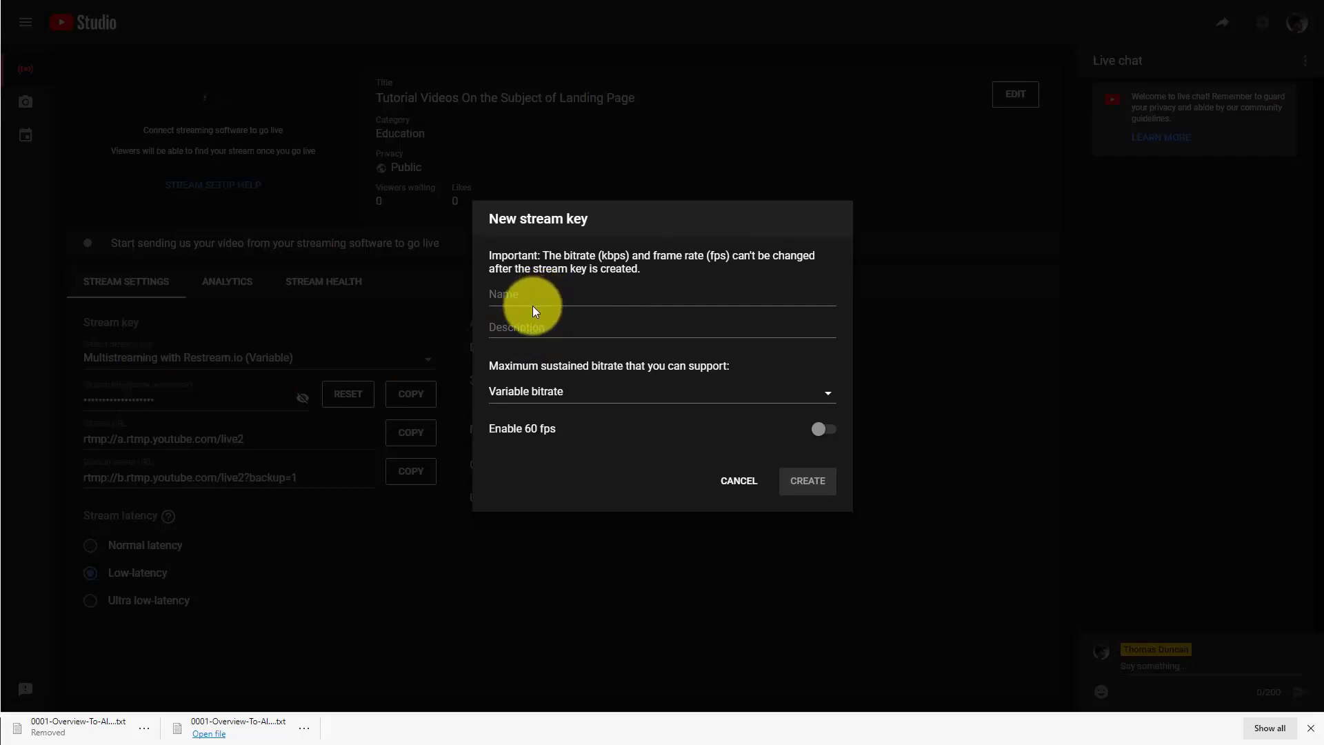
pyautogui.click(500, 304)
pyautogui.write('Streaming from Zoom')
pyautogui.press('Tab')
pyautogui.write('Live signal from zoom.com')
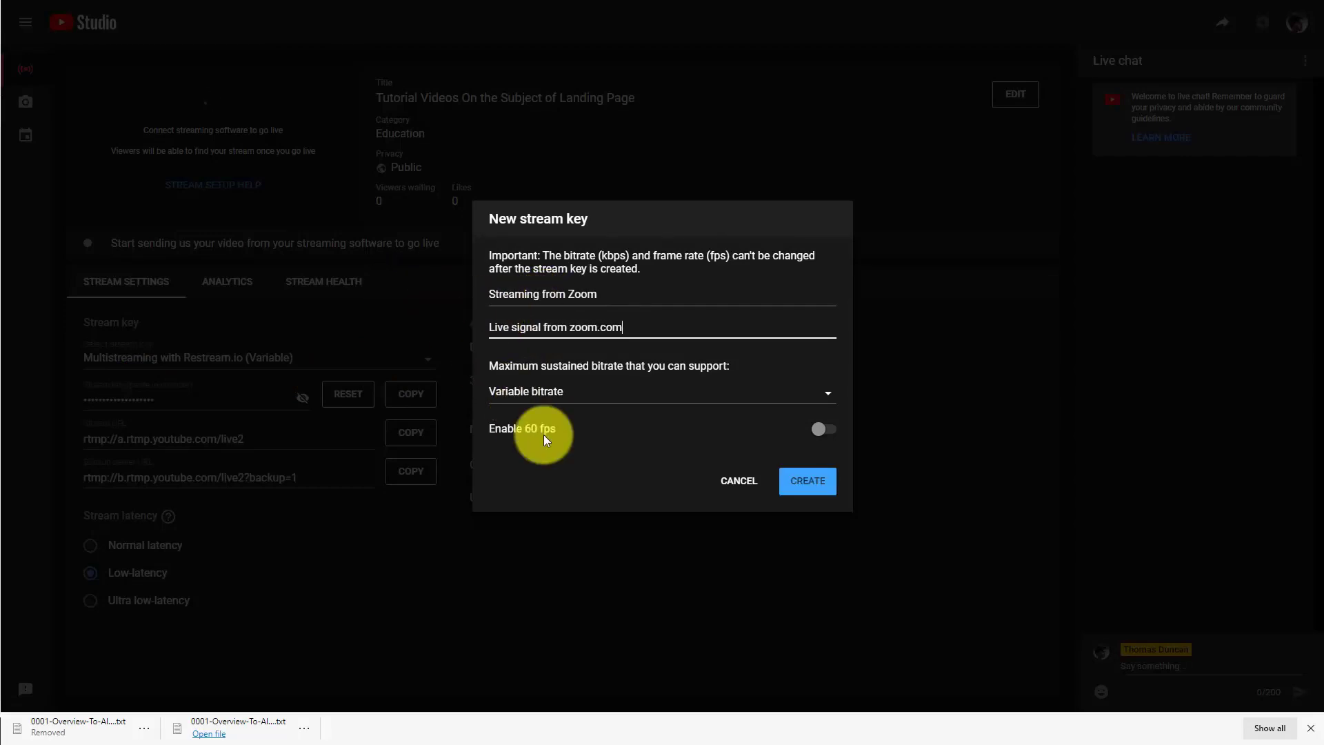
pyautogui.click(802, 482)
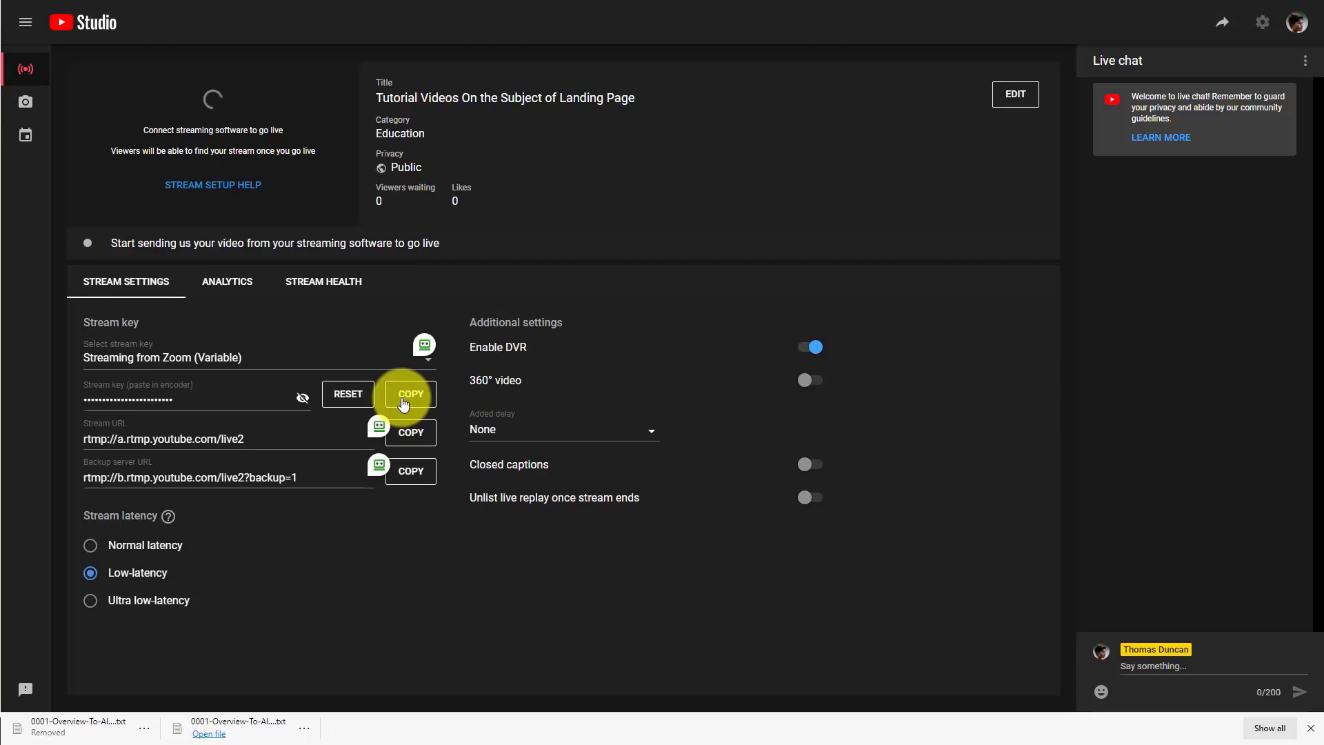
# Copy the new stream key from YouTube Studio and paste it as the stream key of Zoom's live stream service
pyautogui.click(408, 394)
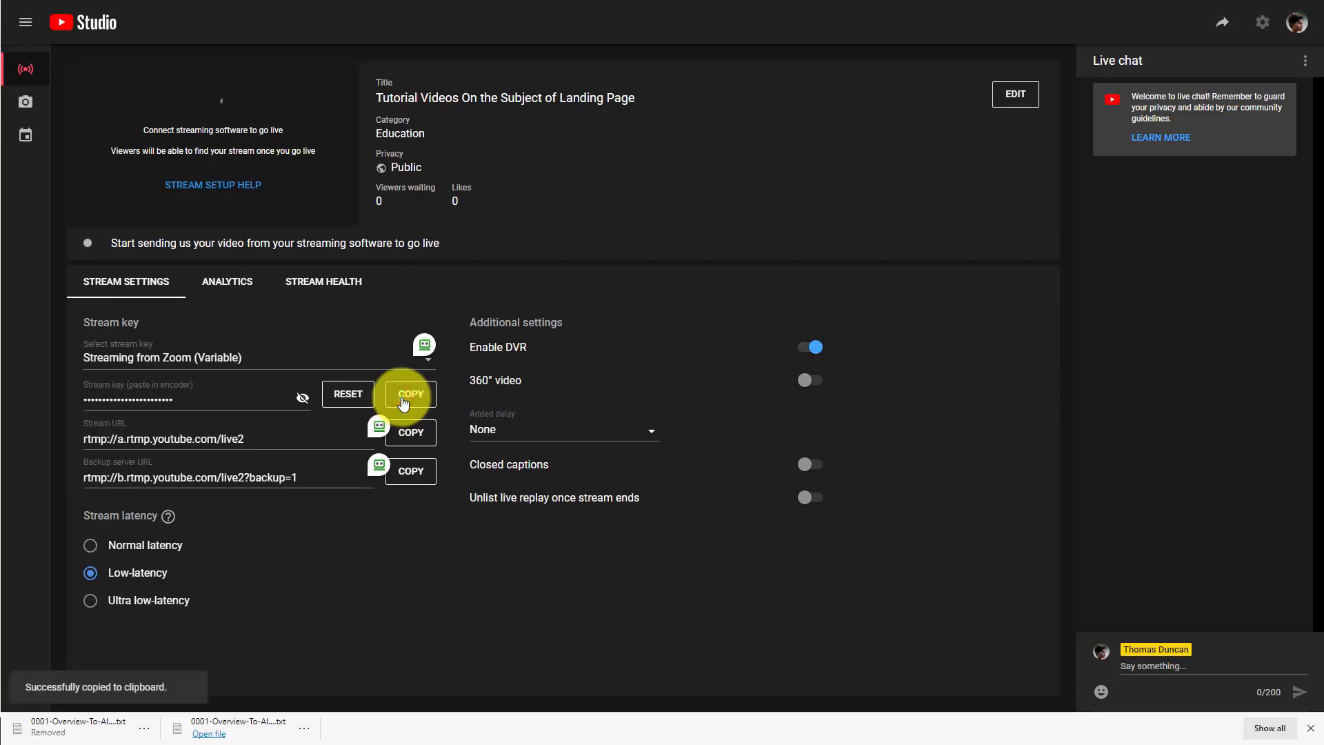
pyautogui.hotkey('ctrl', 'shift', 'Tab')
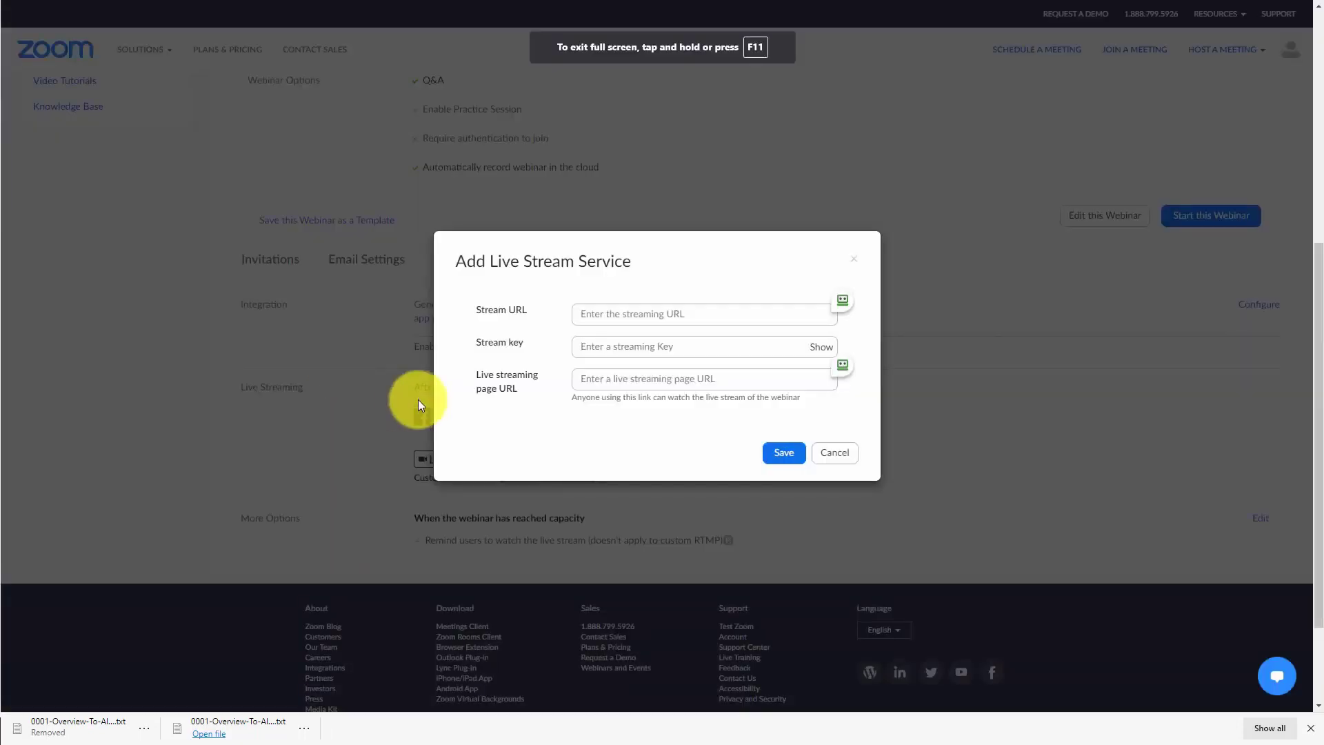
pyautogui.click(575, 343)
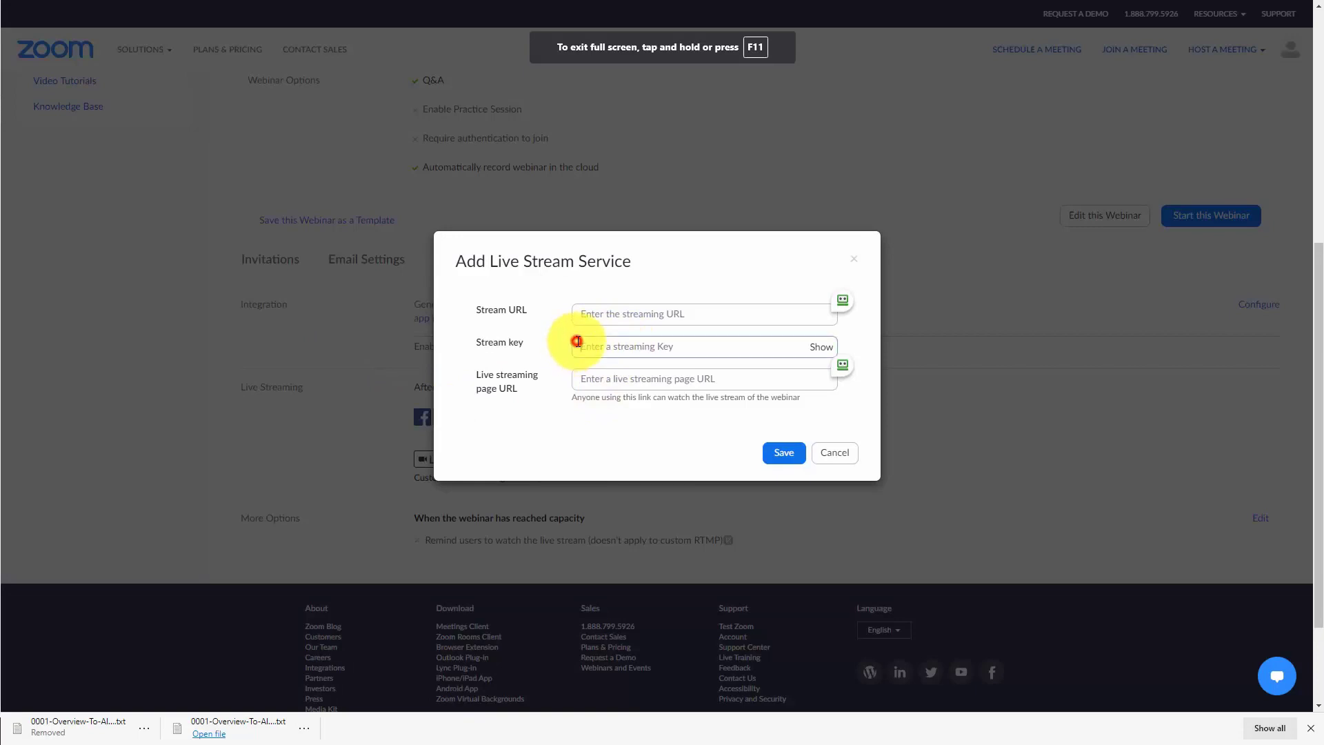
pyautogui.hotkey('ctrl', 'v')
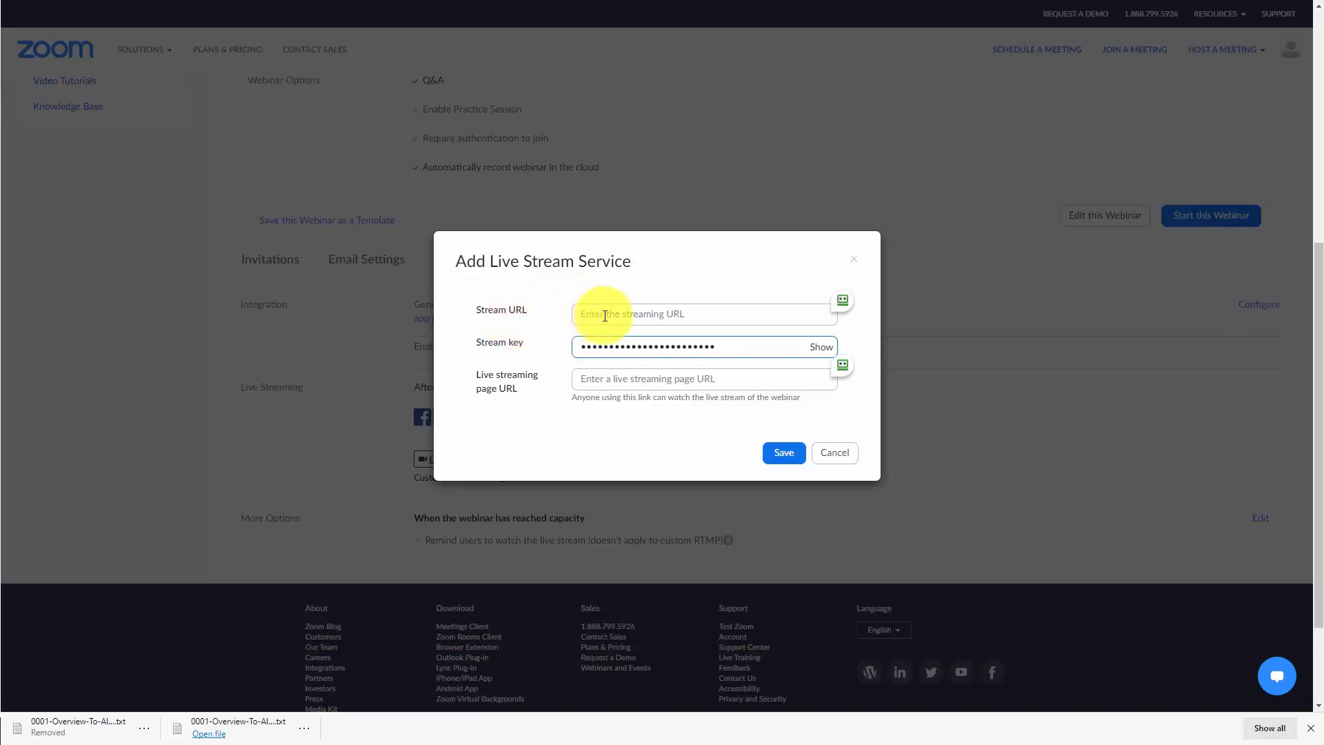
# Copy the primary stream URL rtmp://a.rtmp.youtube.com/live2 from YouTube Studio and paste it as the stream URL in Zoom
pyautogui.hotkey('ctrl', 'Tab')
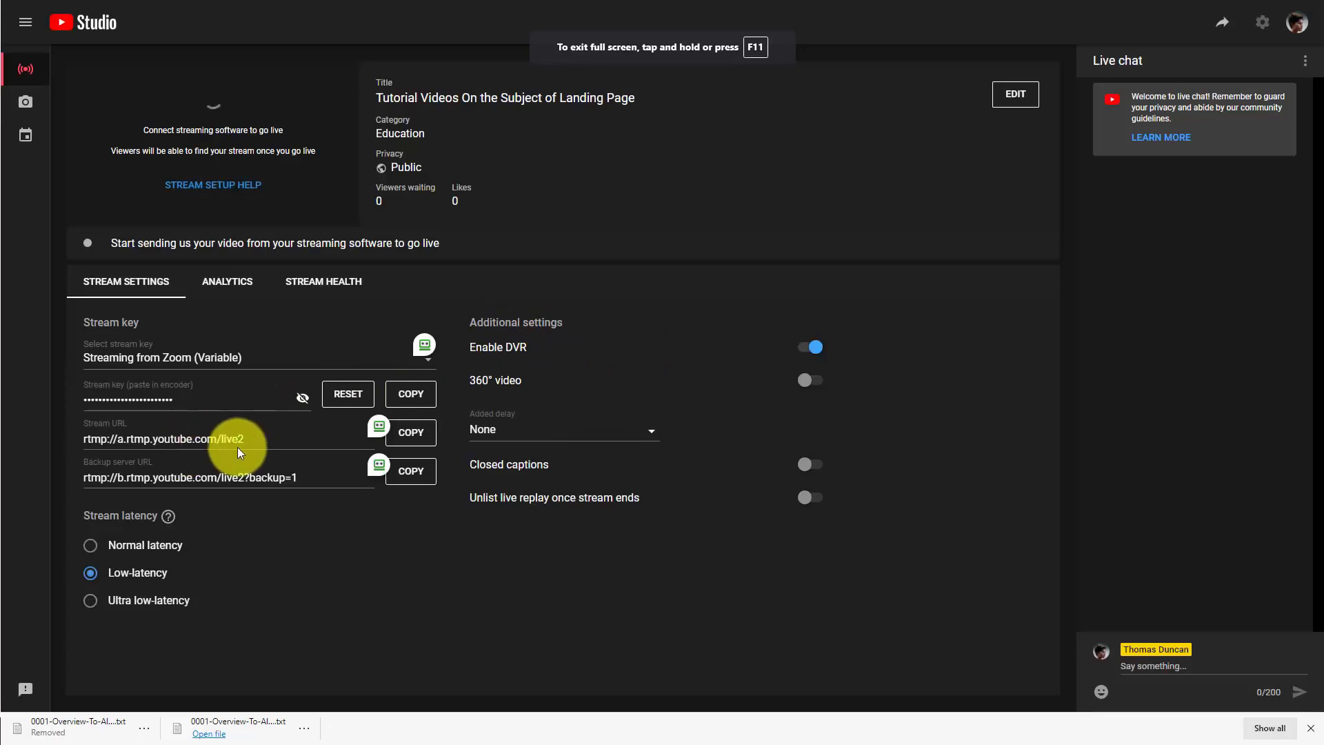
pyautogui.click(416, 442)
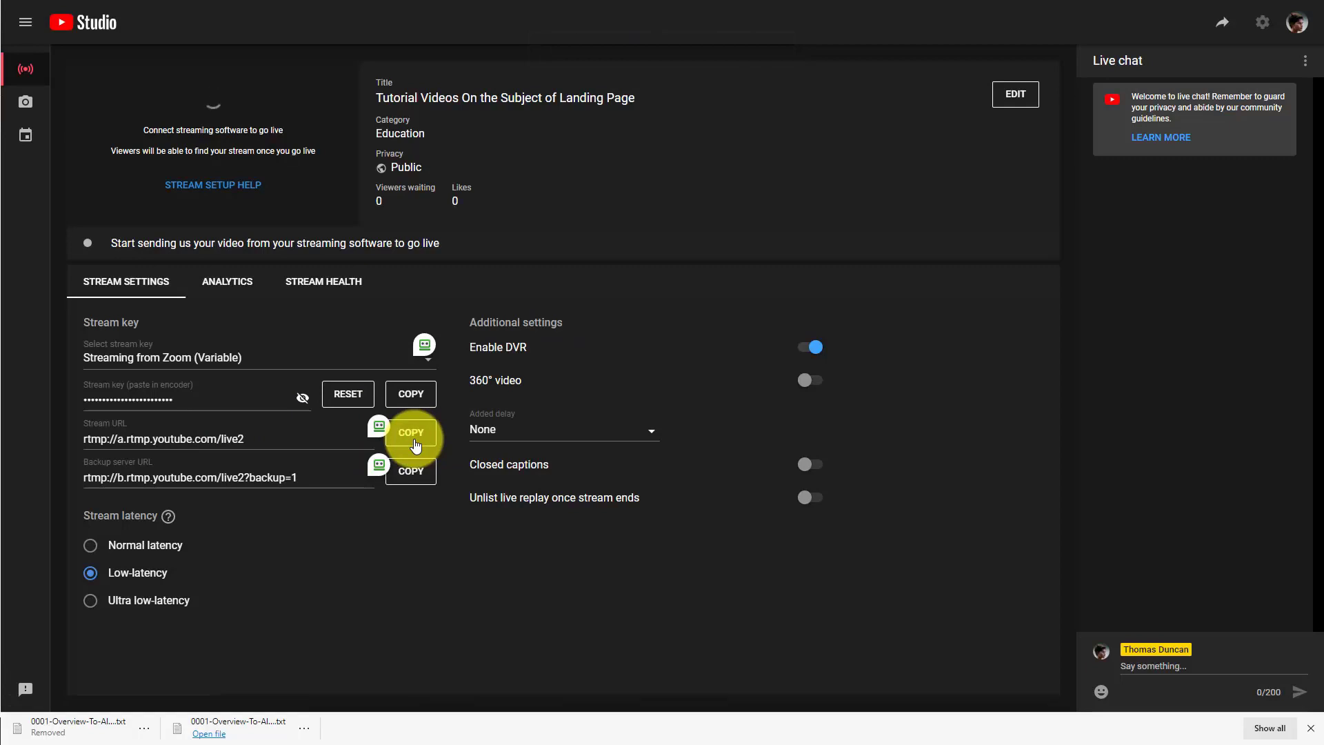
pyautogui.hotkey('ctrl', 'Tab')
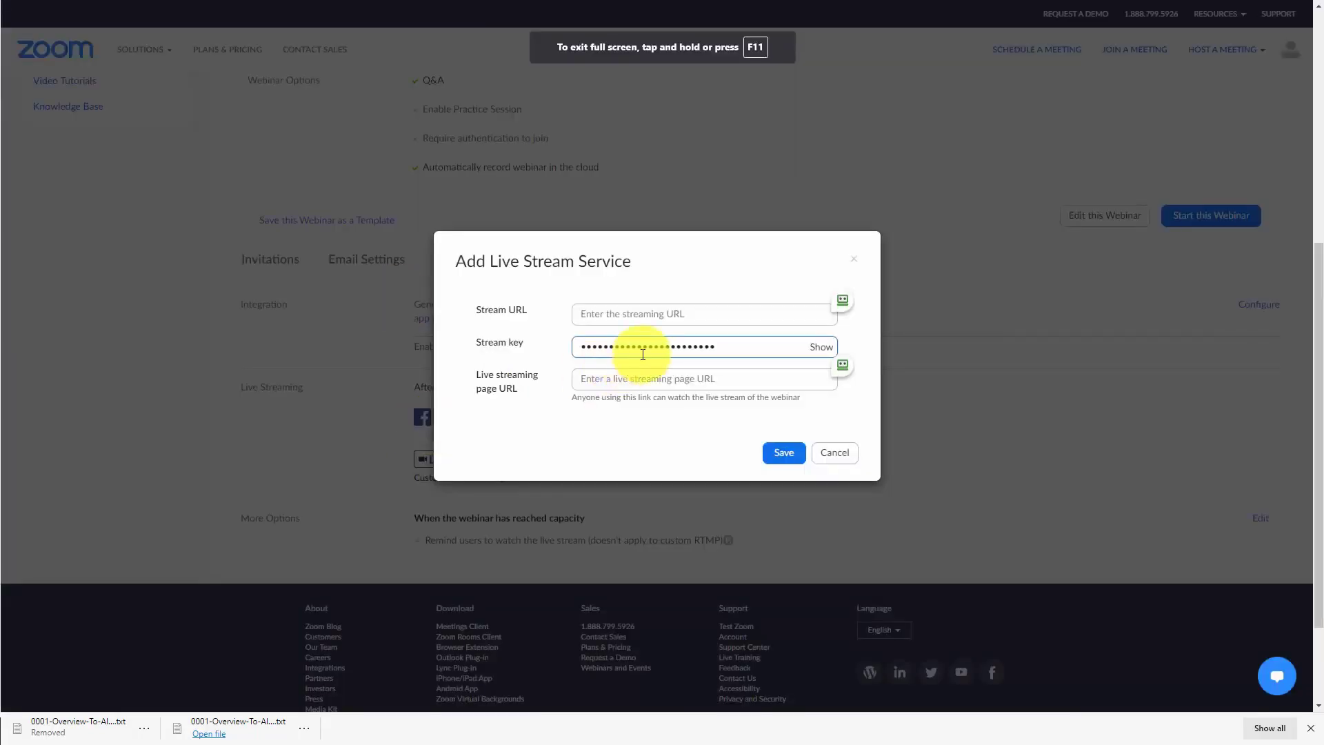
pyautogui.click(608, 308)
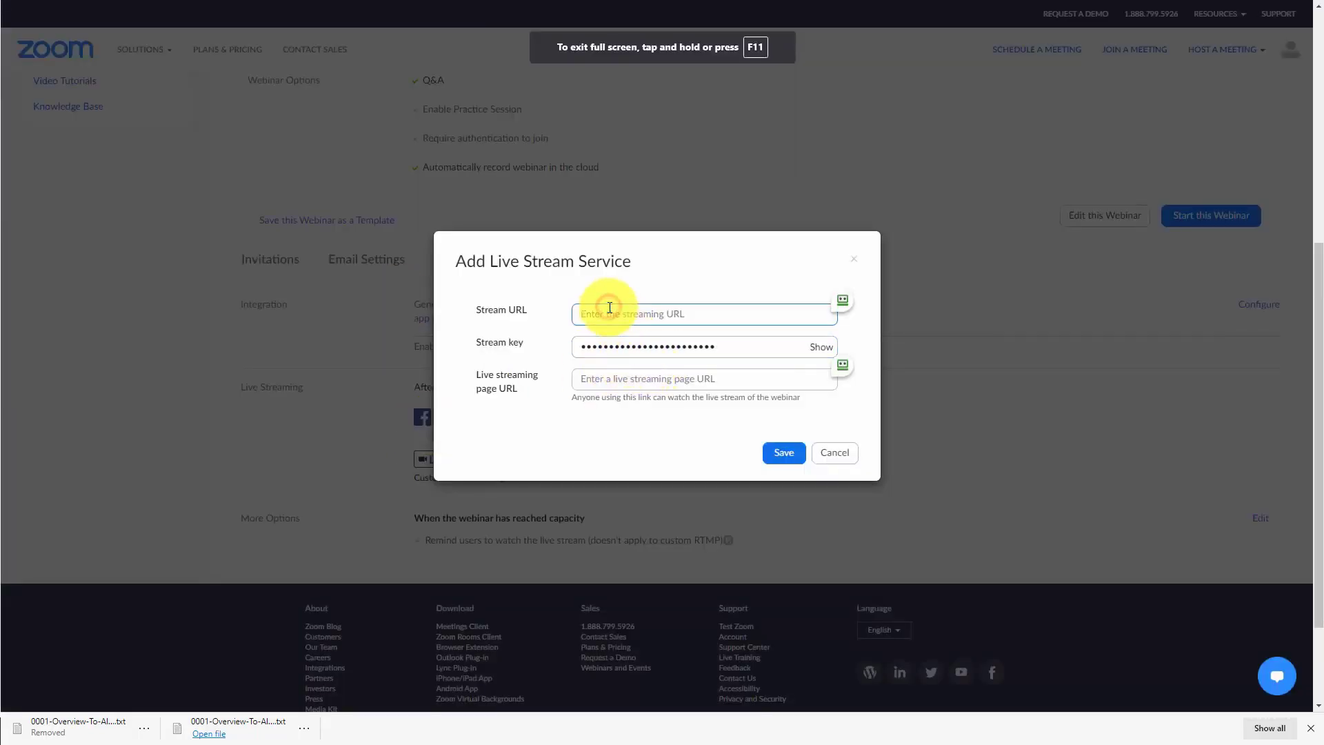
pyautogui.hotkey('ctrl', 'v')
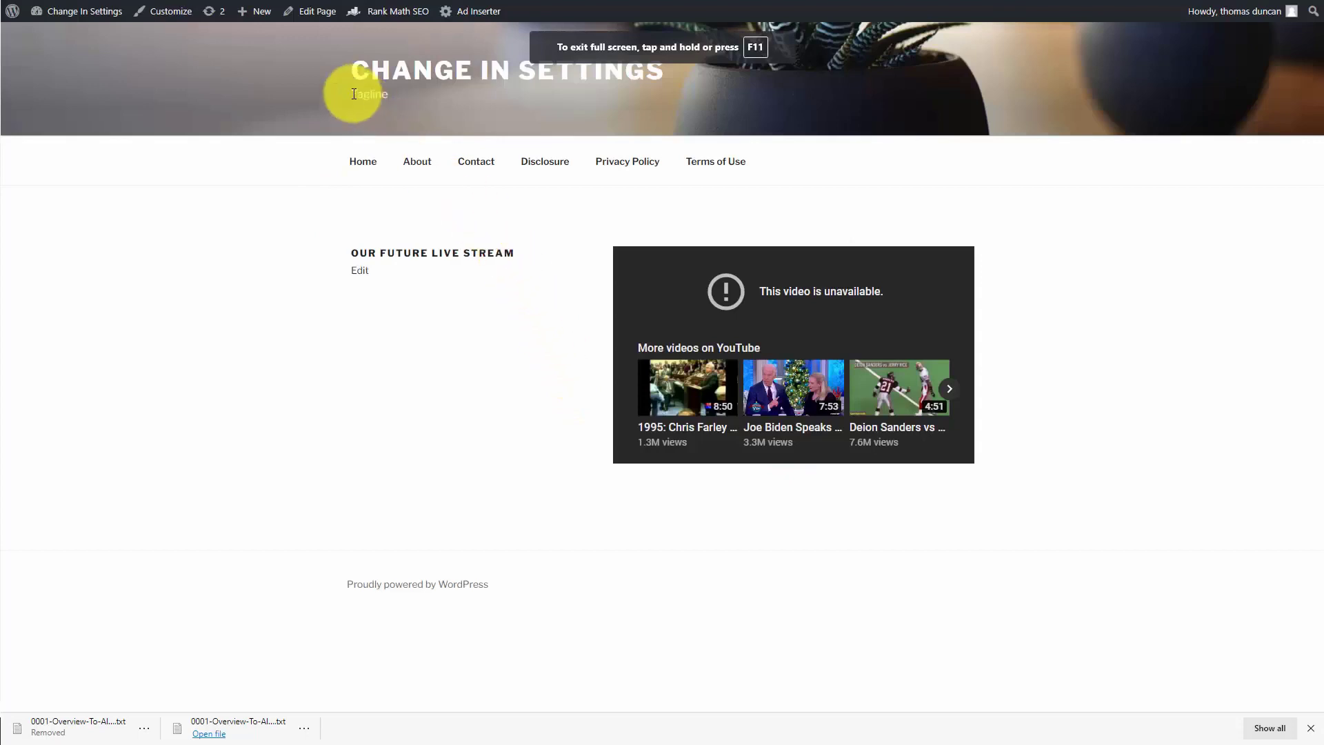
# Create a WordPress page titled "Live Tutorial Weekly Session", publish it with Private visibility, and view the published page
pyautogui.moveTo(265, 24)
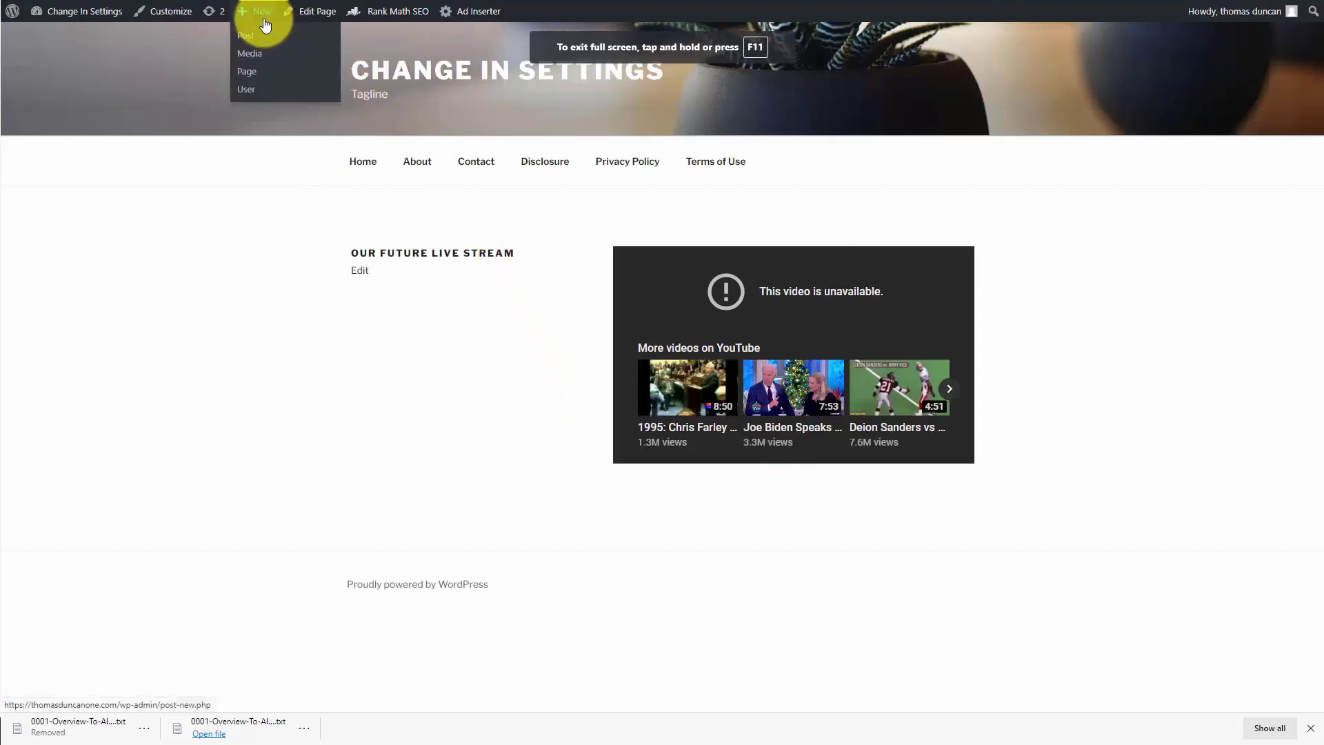
pyautogui.click(252, 73)
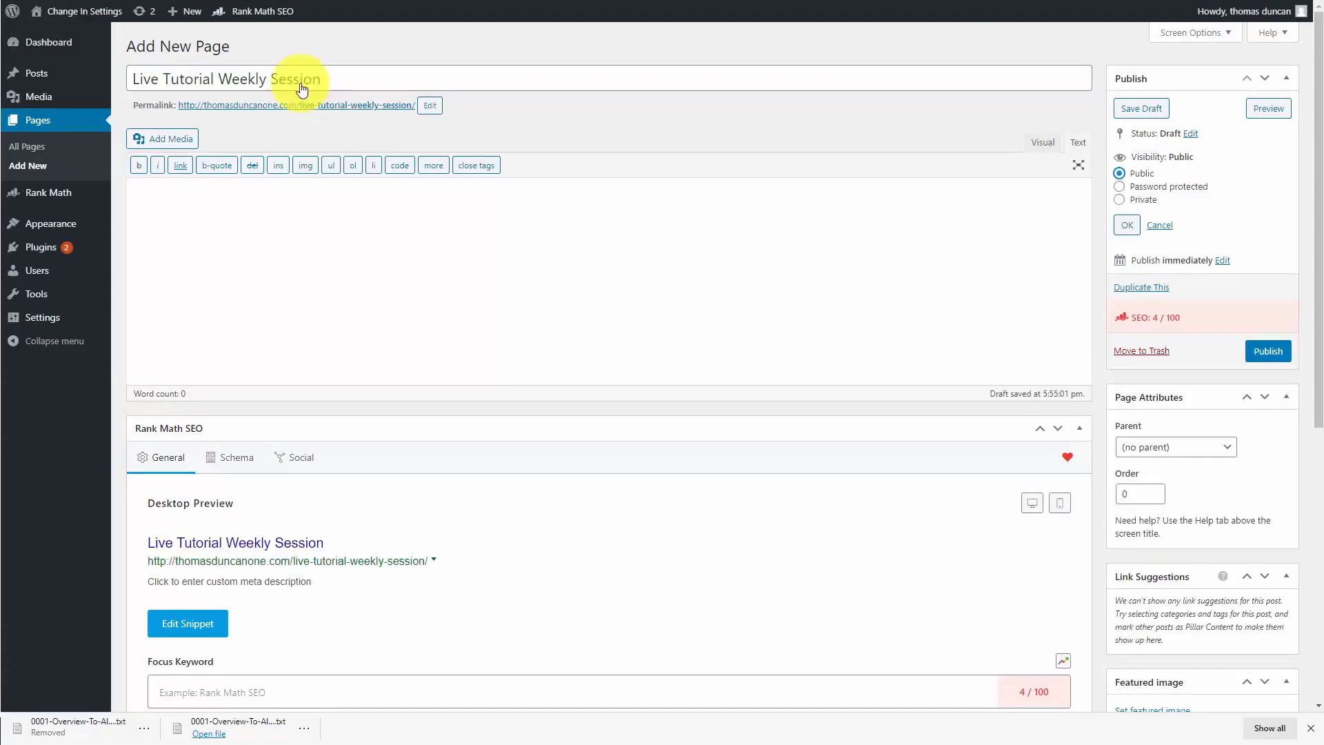
pyautogui.click(1119, 200)
pyautogui.click(1126, 229)
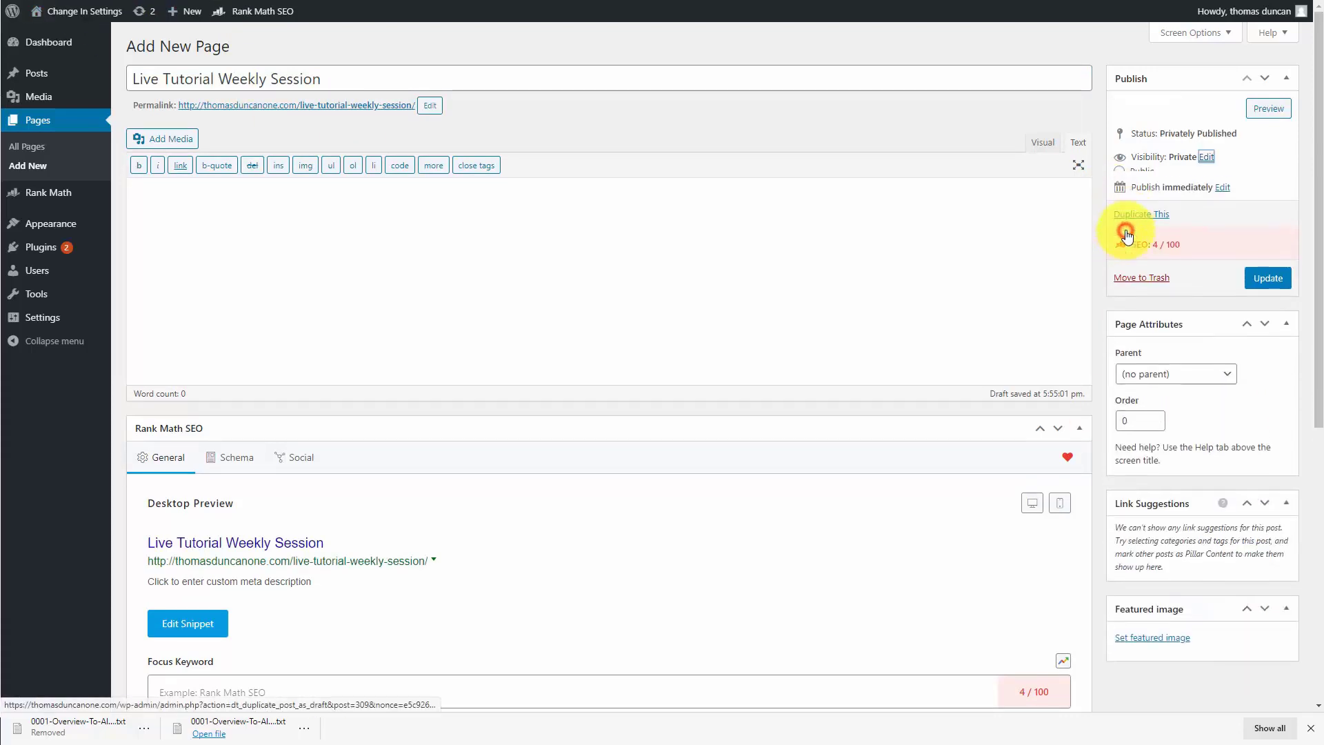
pyautogui.click(1269, 273)
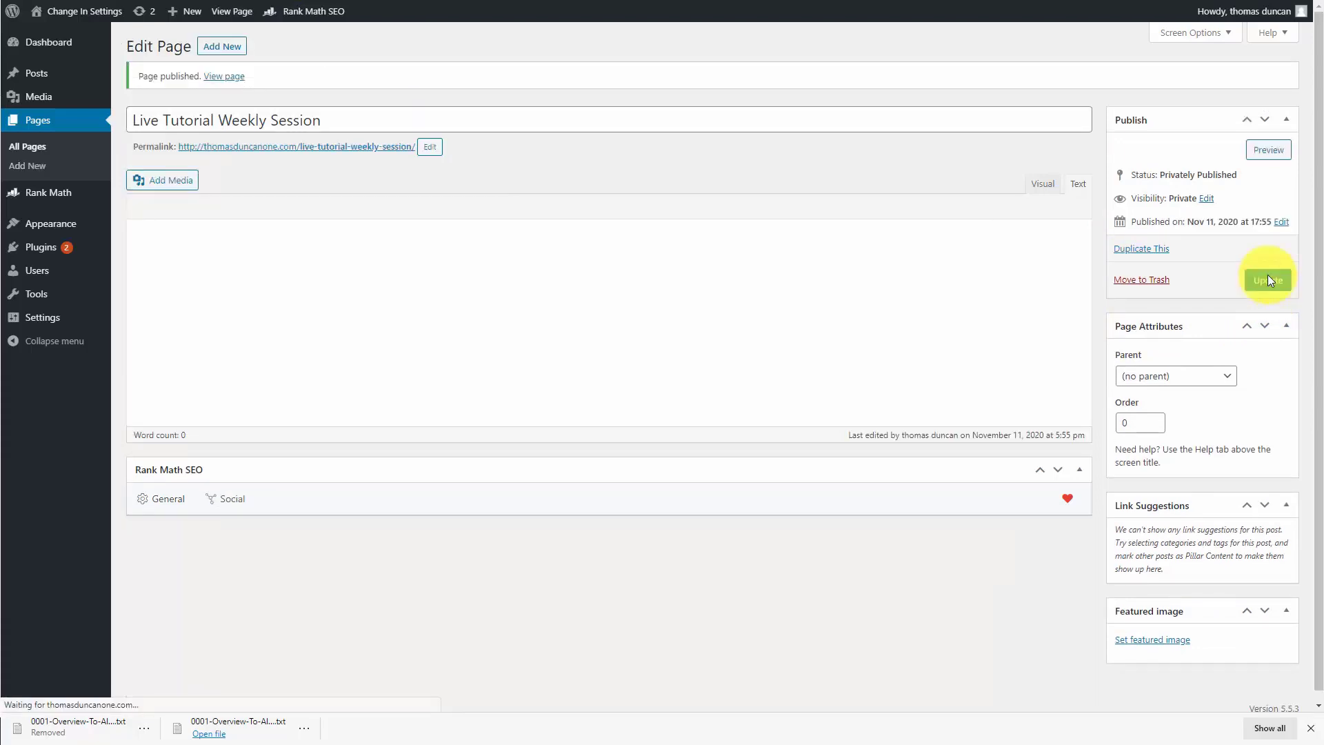
pyautogui.click(231, 79)
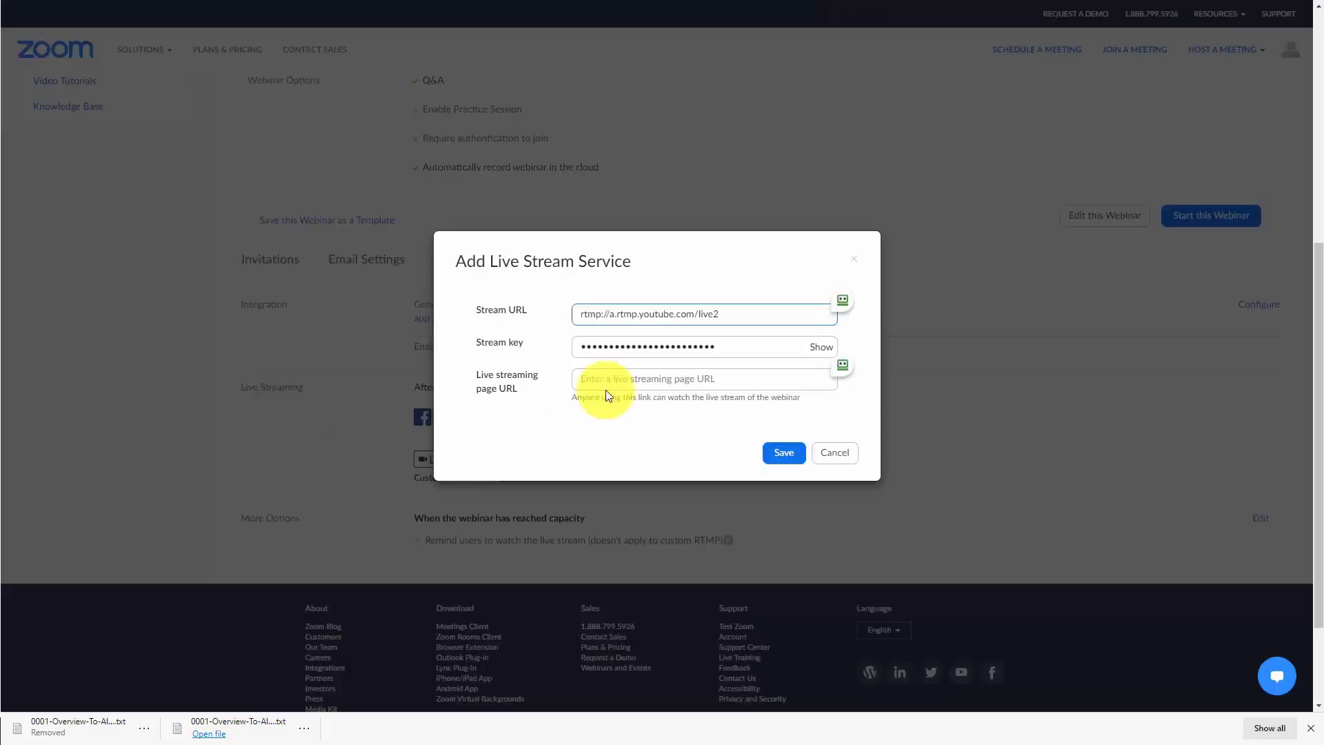
# Enter the WordPress page's address as the live streaming page URL in Zoom and save the live stream service
pyautogui.click(606, 383)
pyautogui.hotkey('ctrl', 'v')
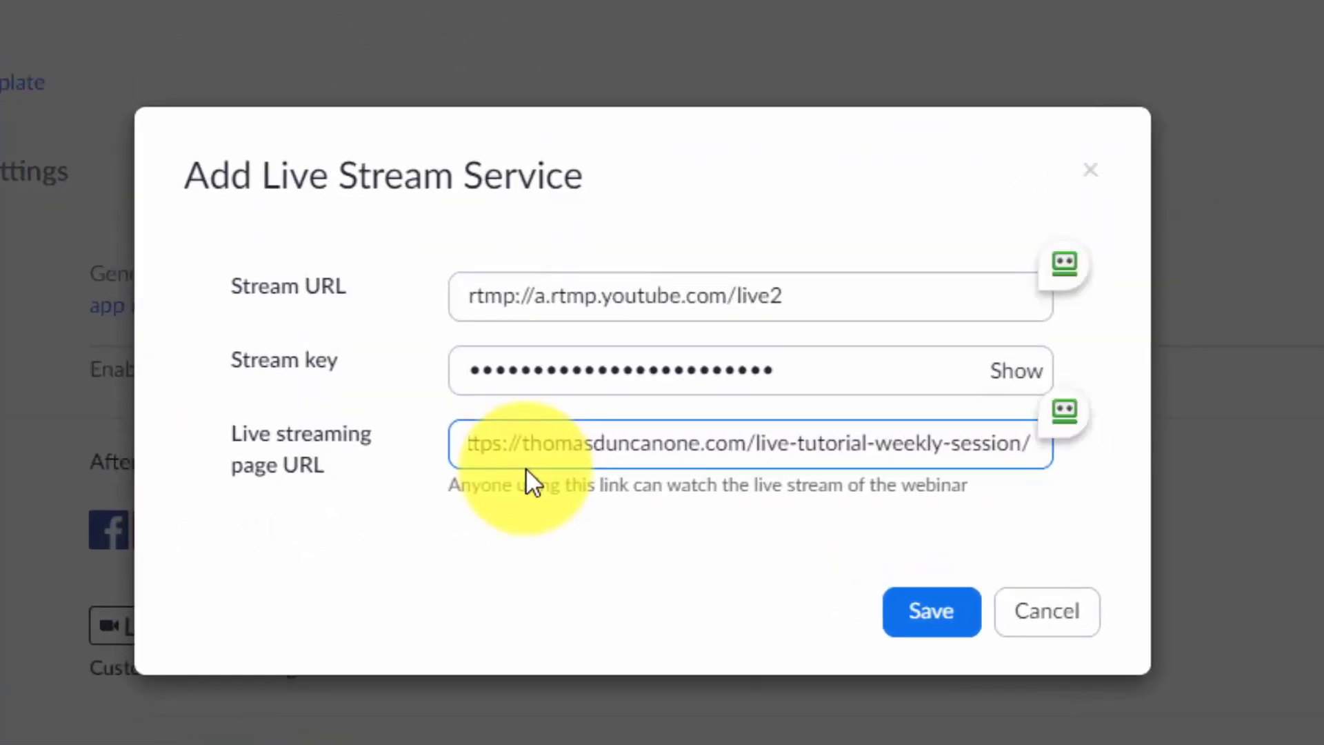
pyautogui.press('Return')
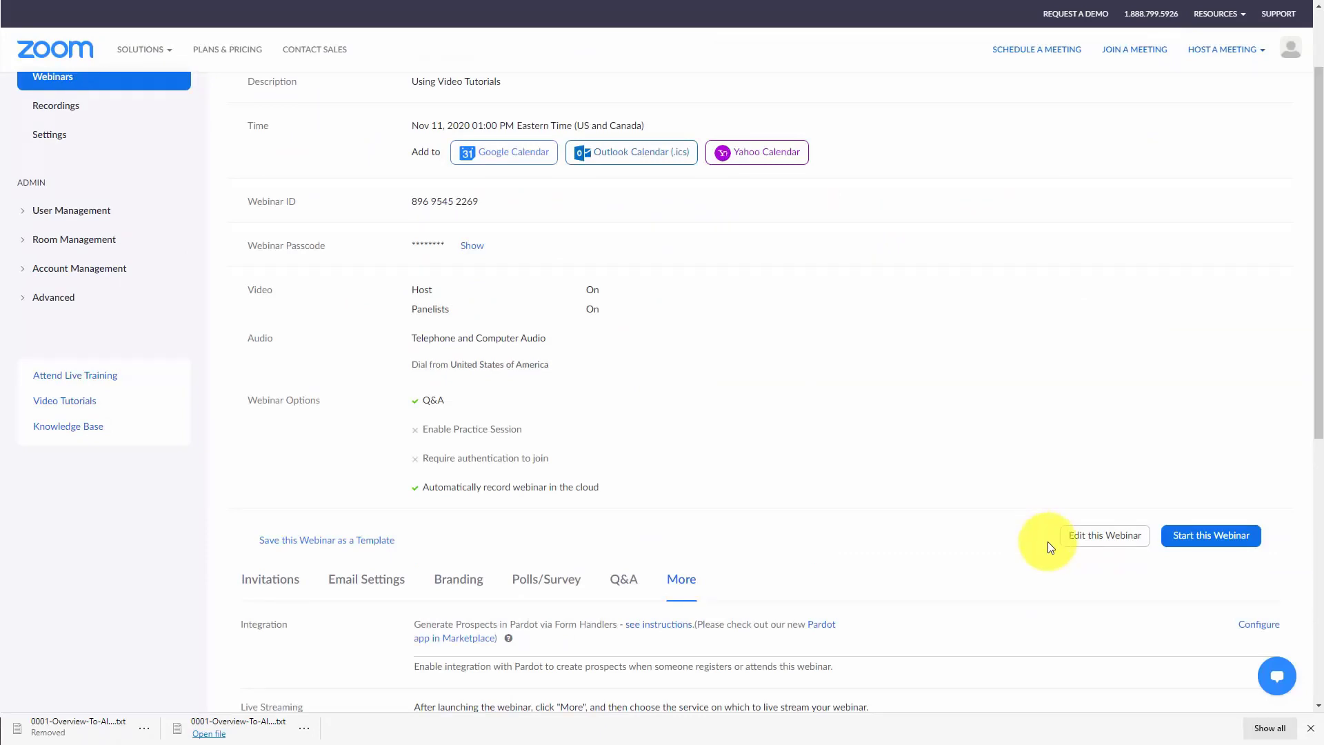
# Start the Zoom webinar and share the third screen without joining the audio
pyautogui.click(1186, 539)
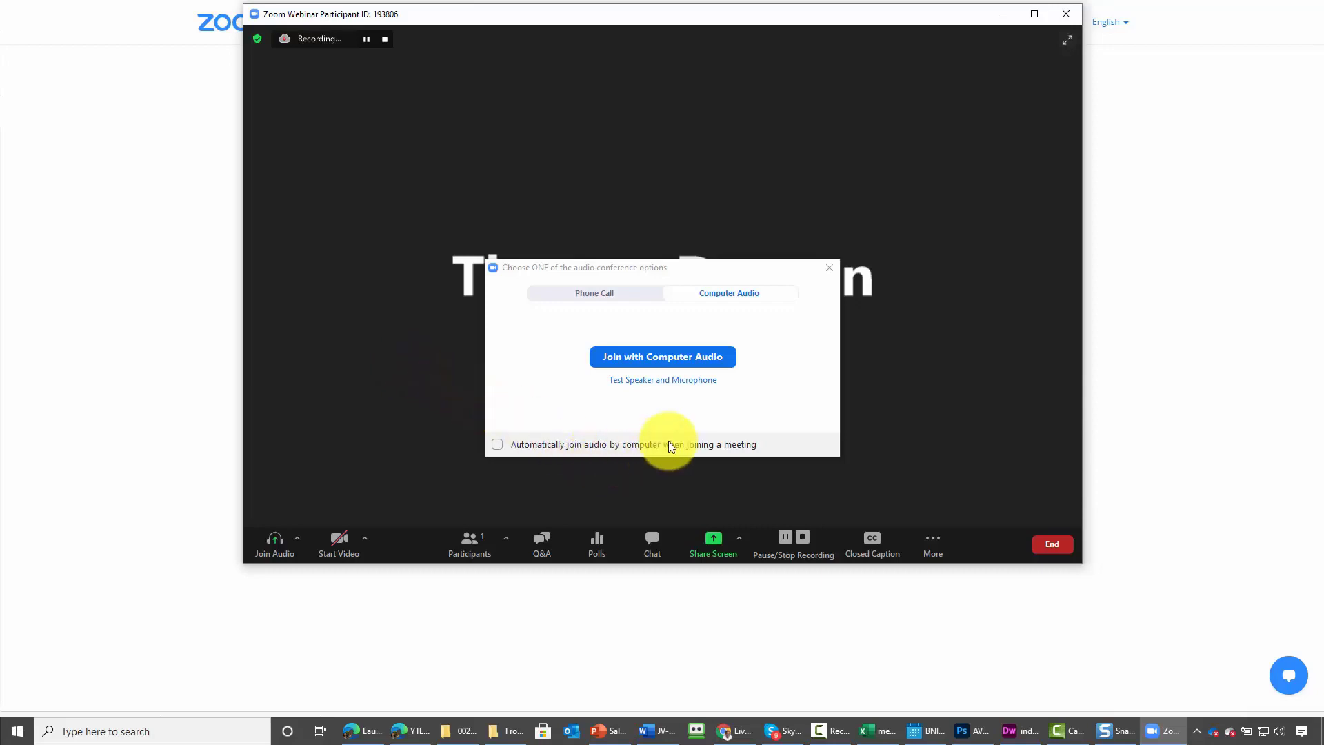
pyautogui.click(712, 543)
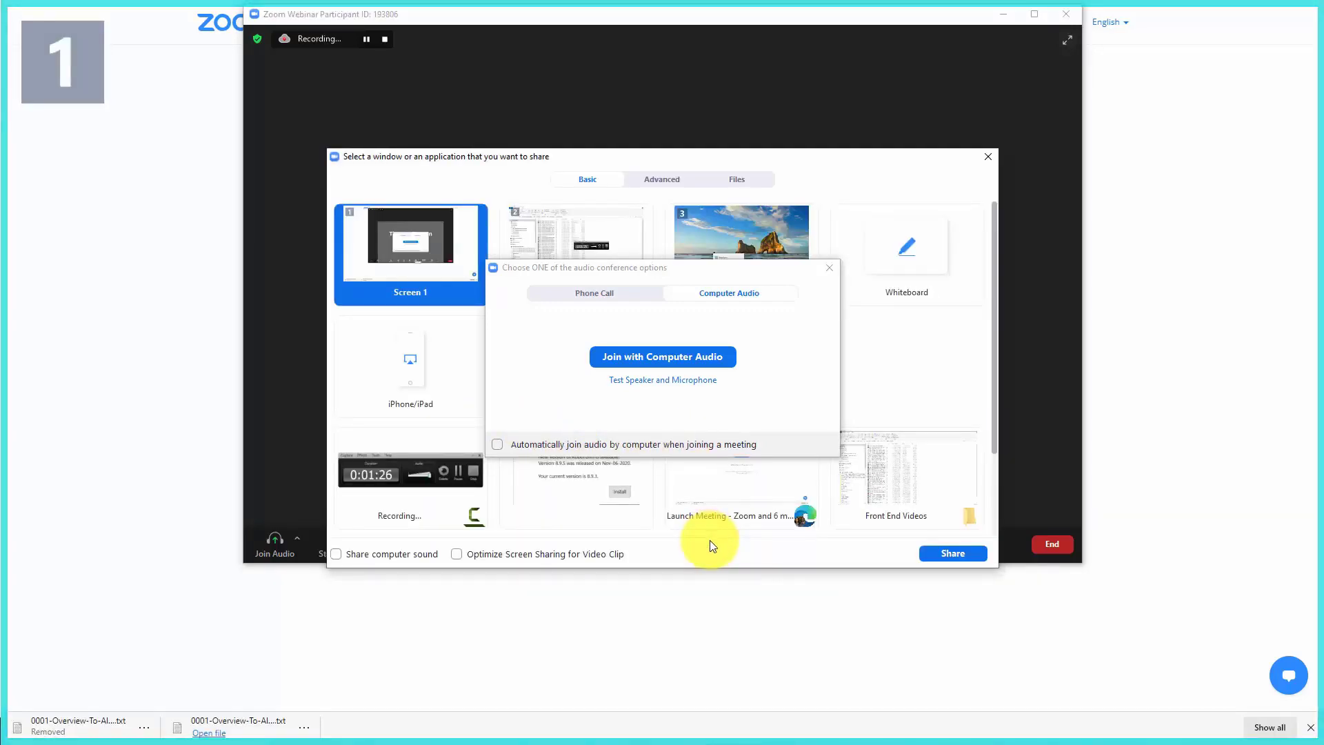
pyautogui.click(711, 235)
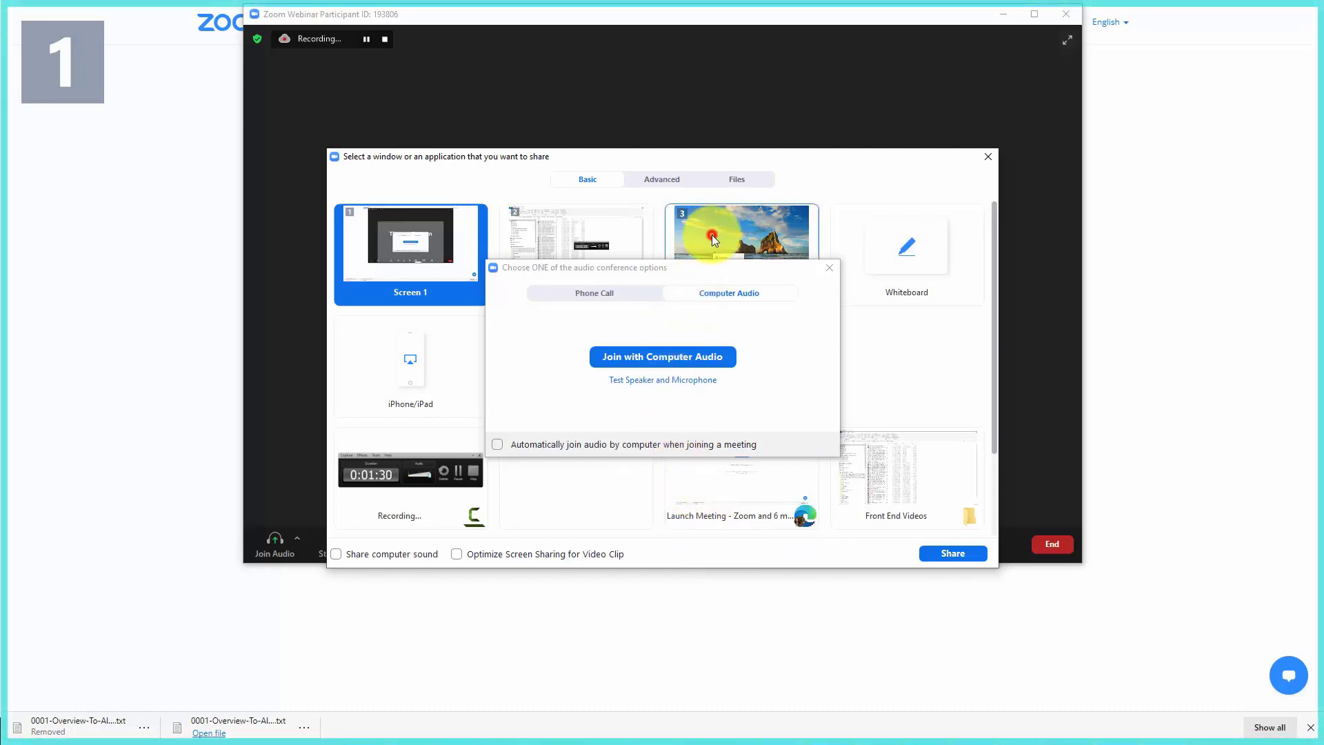
pyautogui.click(942, 554)
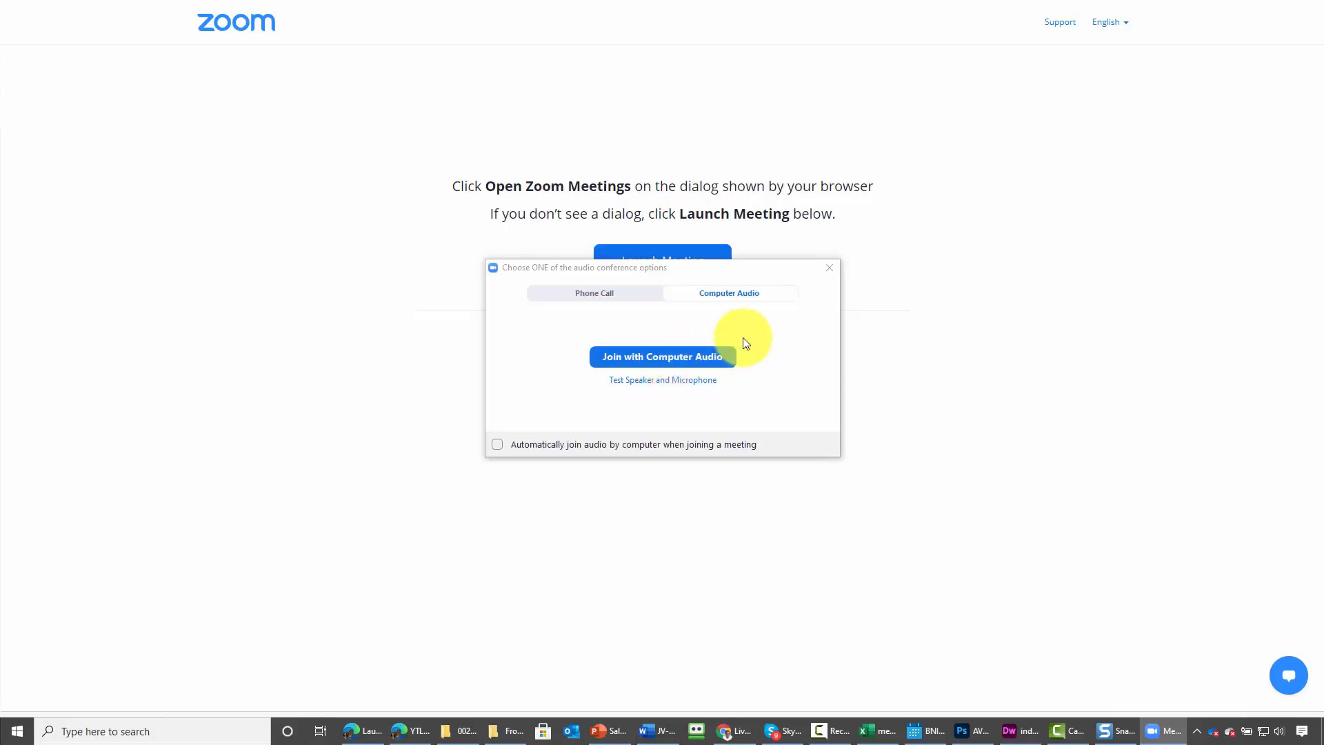
pyautogui.click(731, 487)
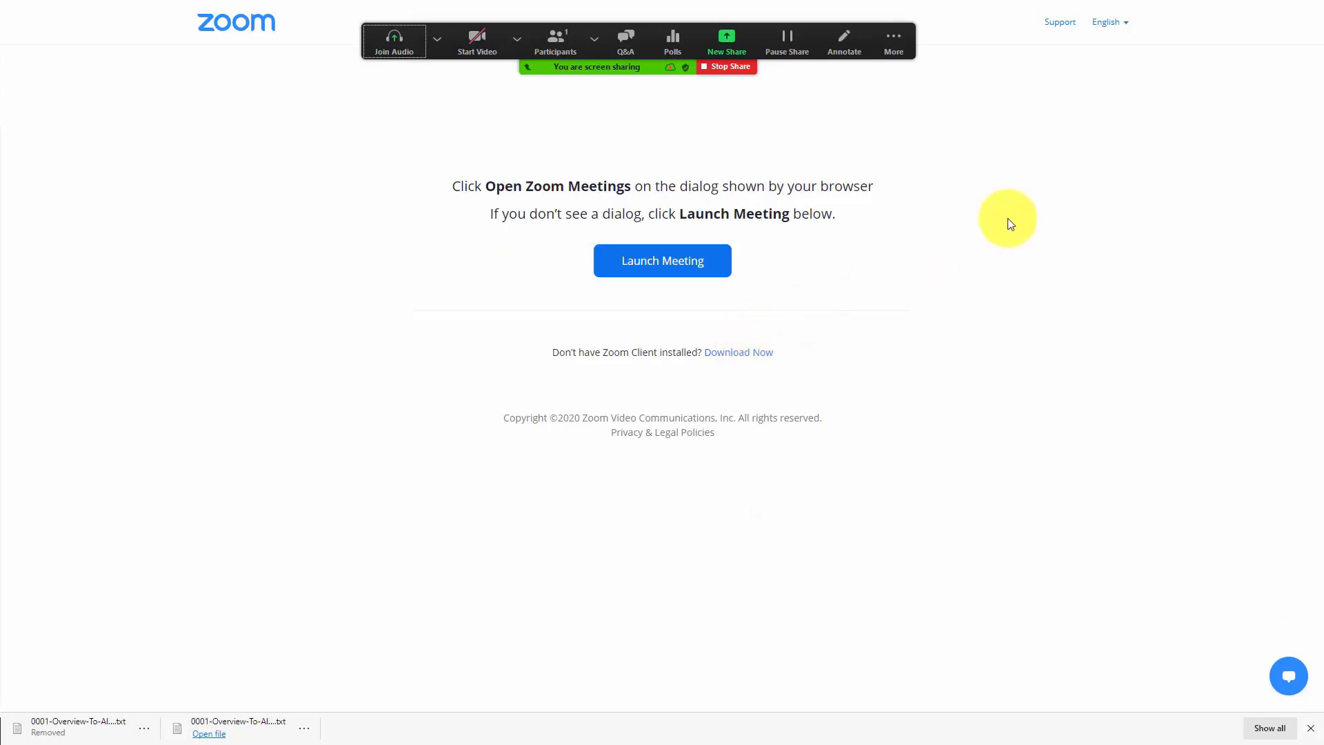
# Broadcast the running webinar live on the custom live streaming service
pyautogui.click(892, 40)
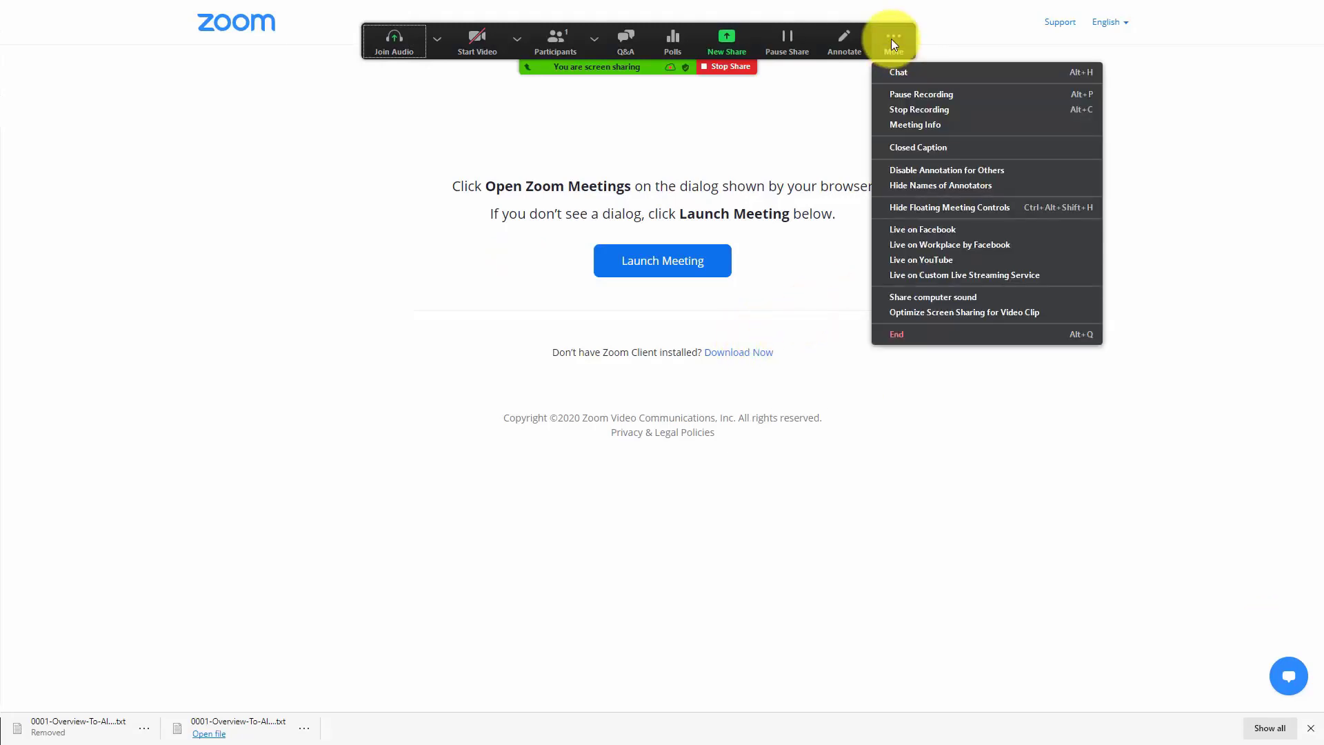
pyautogui.click(925, 276)
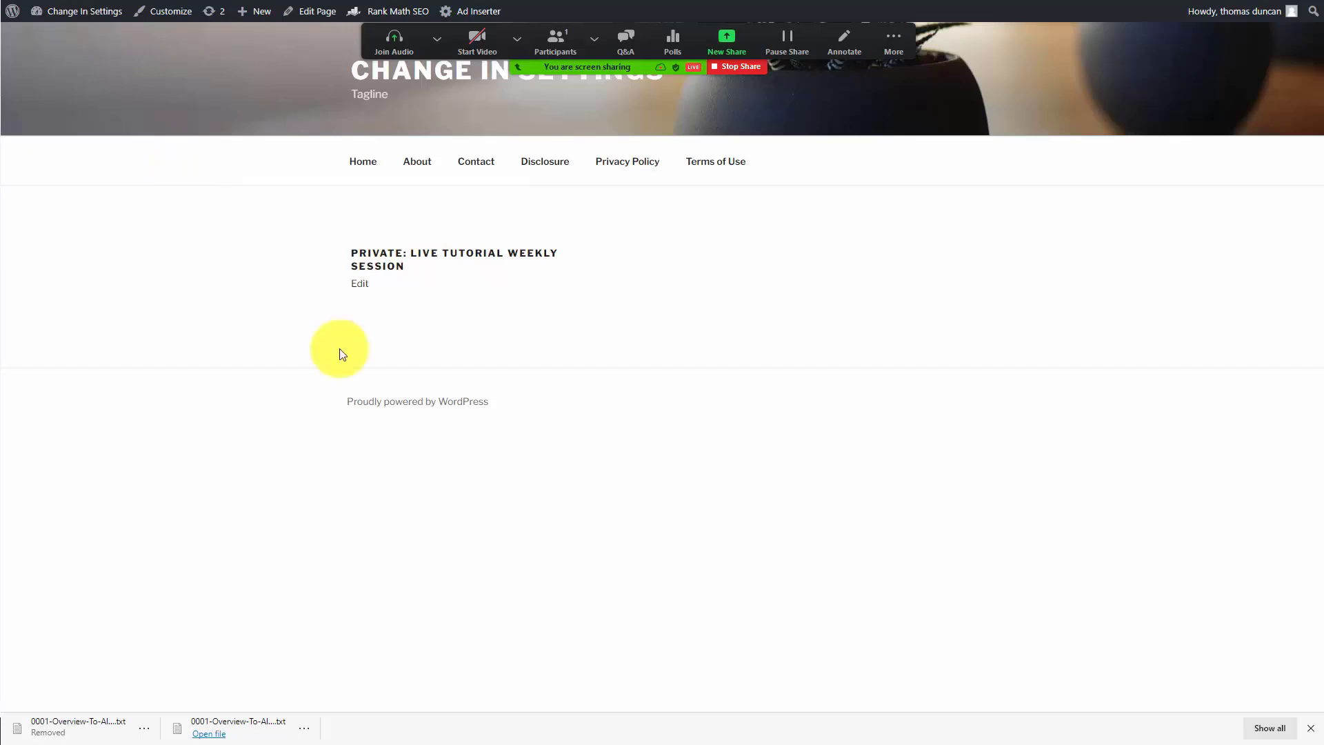
# Switch to YouTube Studio and copy the embed code of the running live stream "Tutorial Videos On the Subject of Landing Page"
pyautogui.click(206, 1)
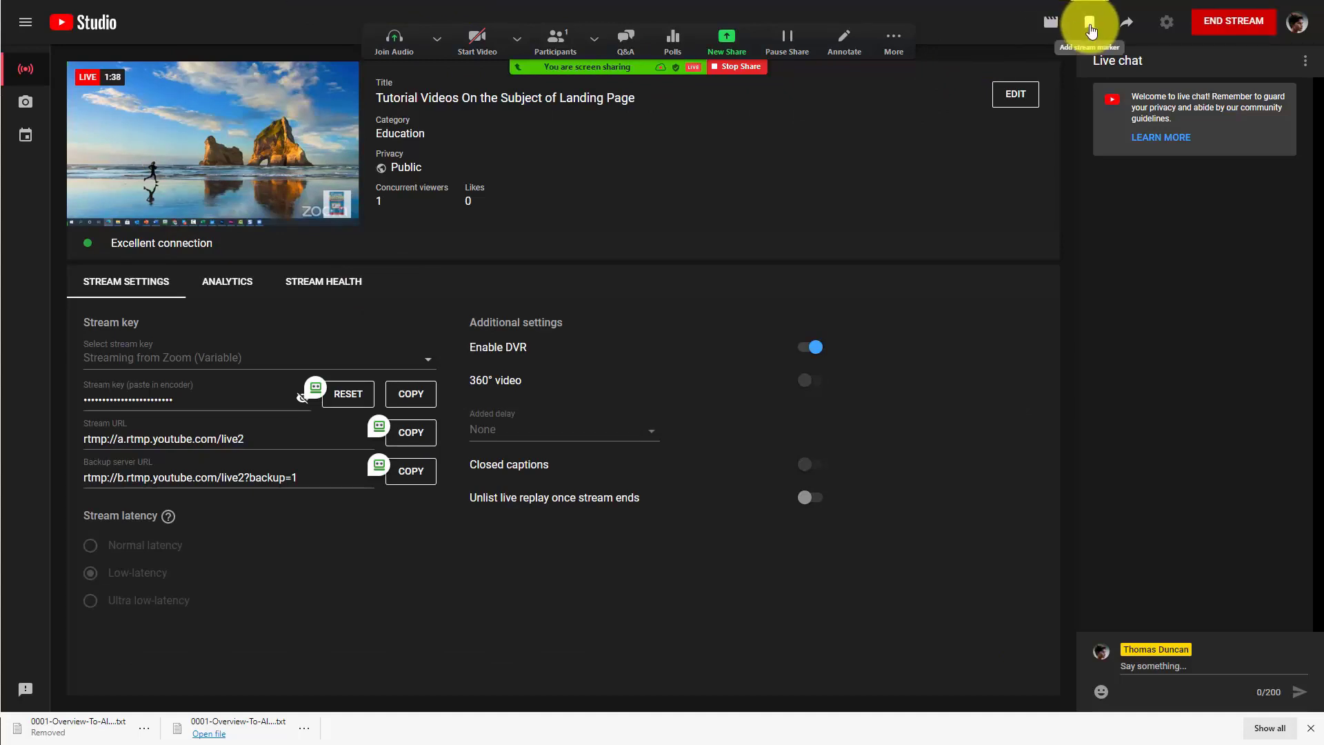
pyautogui.click(1127, 28)
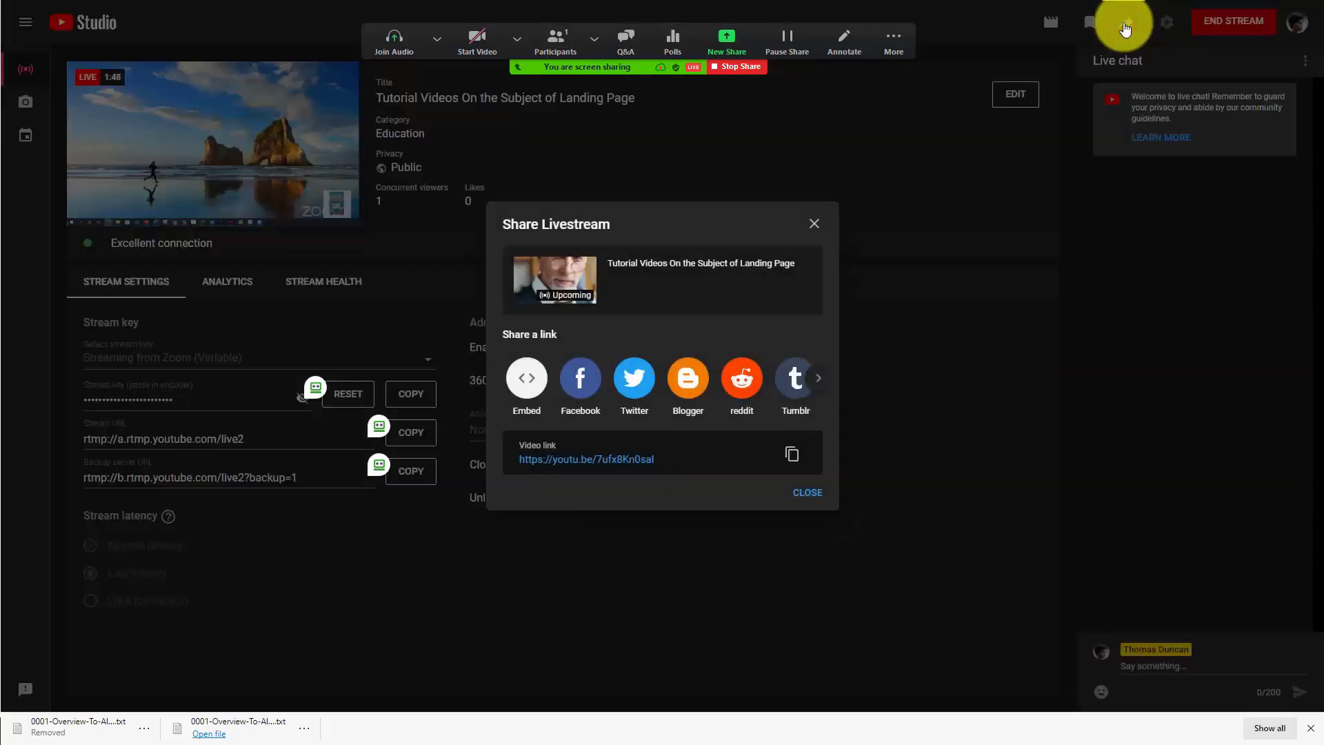
pyautogui.click(527, 380)
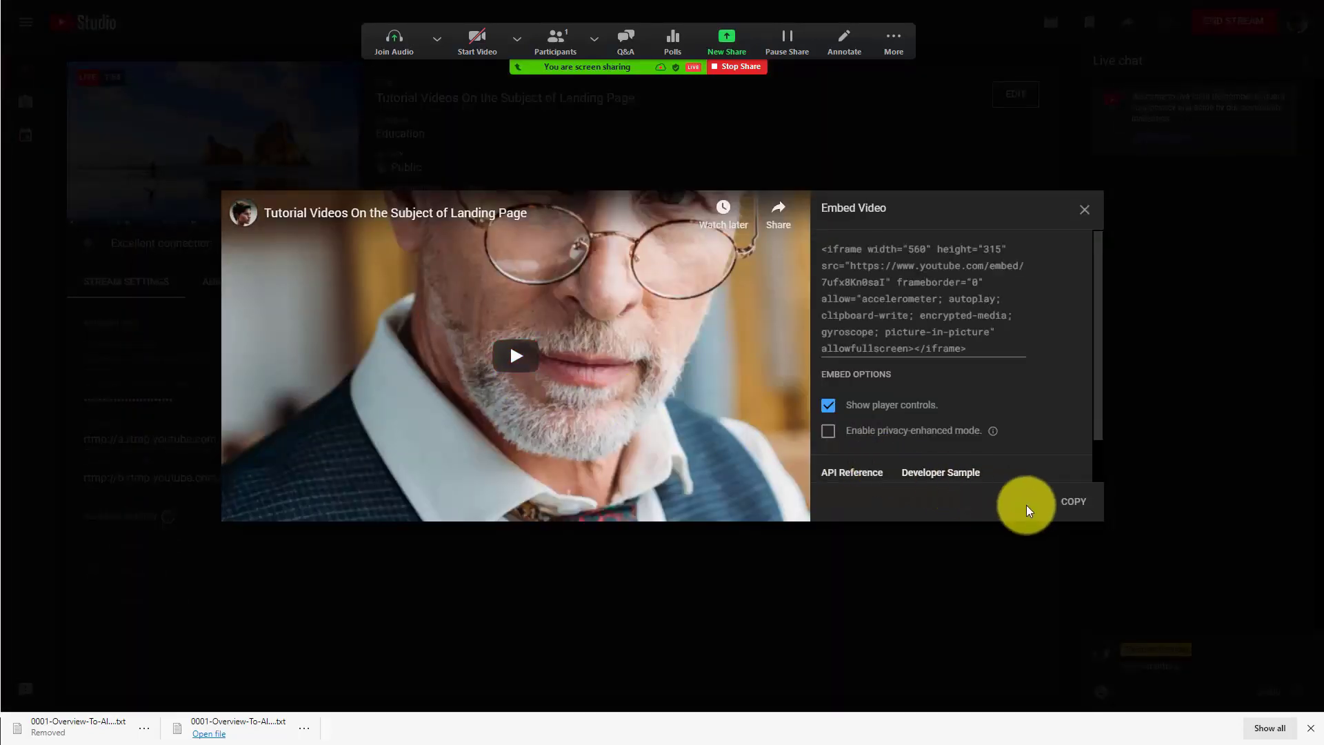
pyautogui.click(1071, 504)
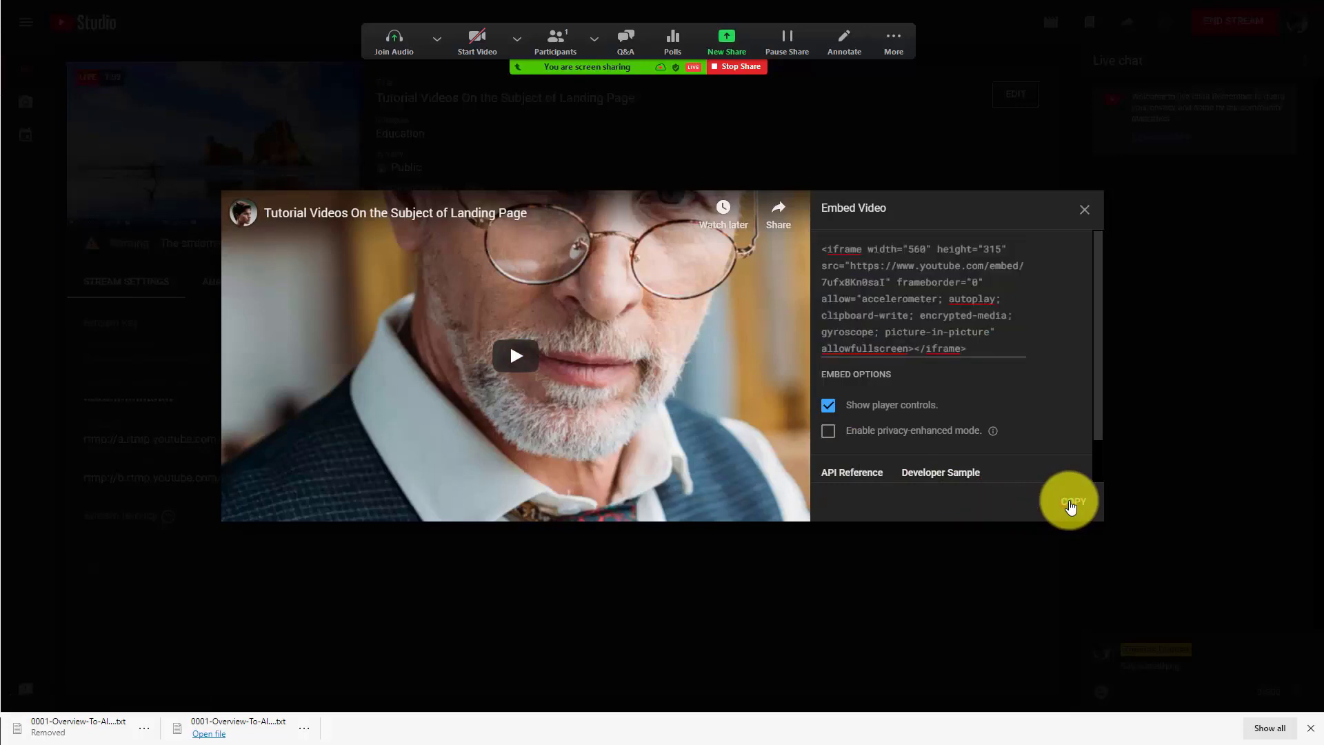
# Insert the copied embed code into the WordPress page "Live Tutorial Weekly Session", update it, and play the video on the page
pyautogui.hotkey('ctrl', 'Tab')
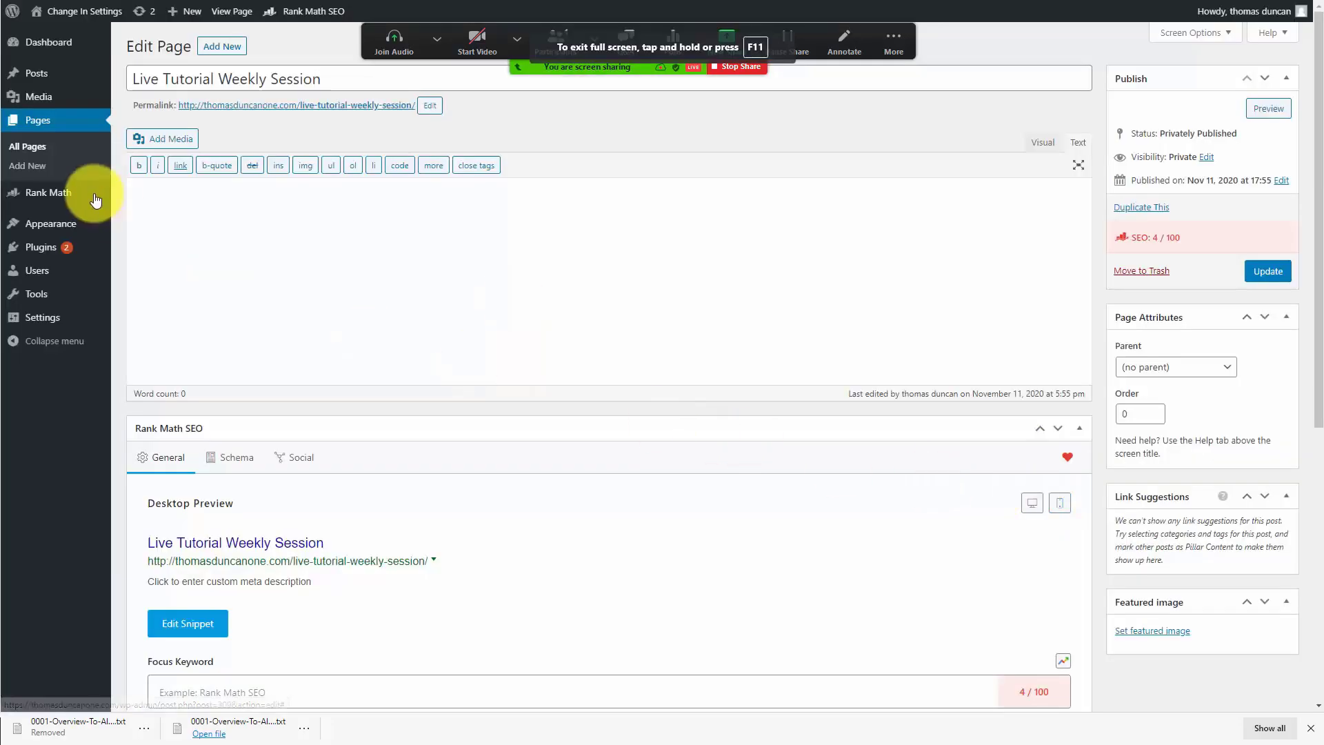
pyautogui.click(207, 213)
pyautogui.hotkey('ctrl', 'v')
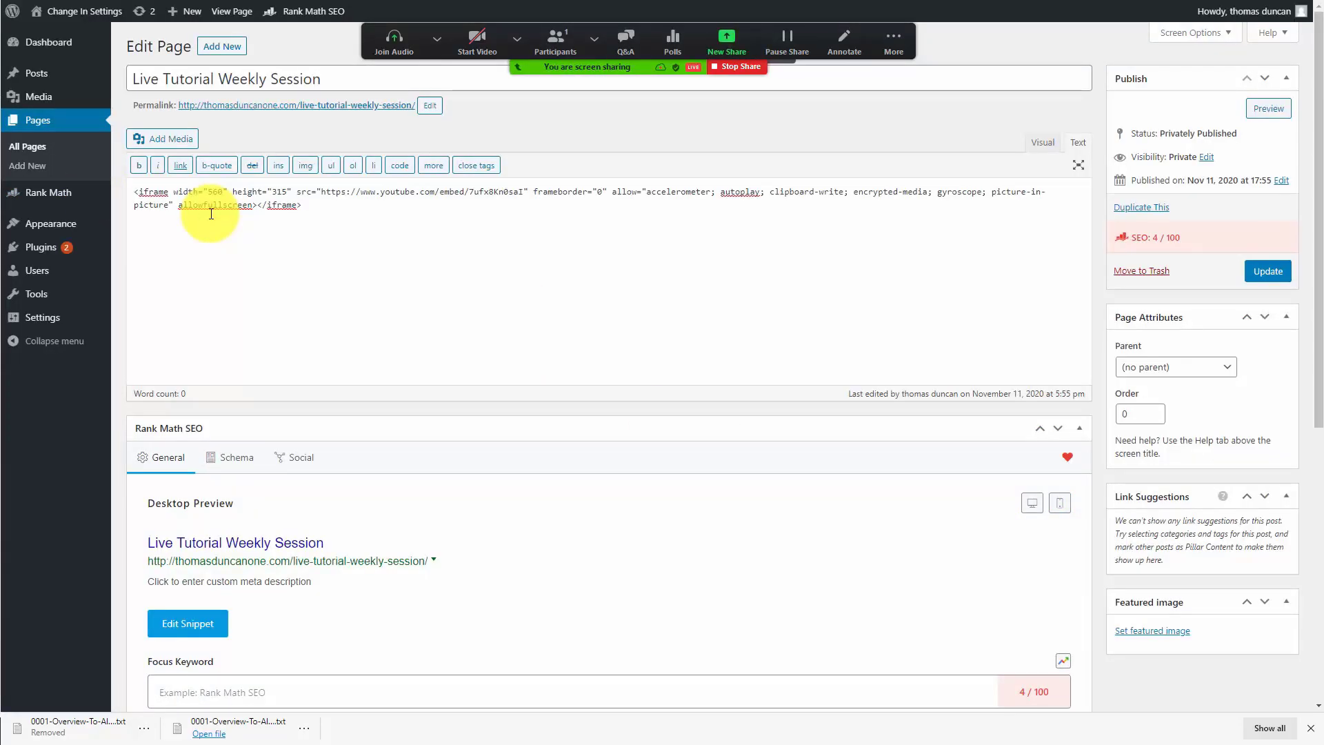
pyautogui.click(1242, 269)
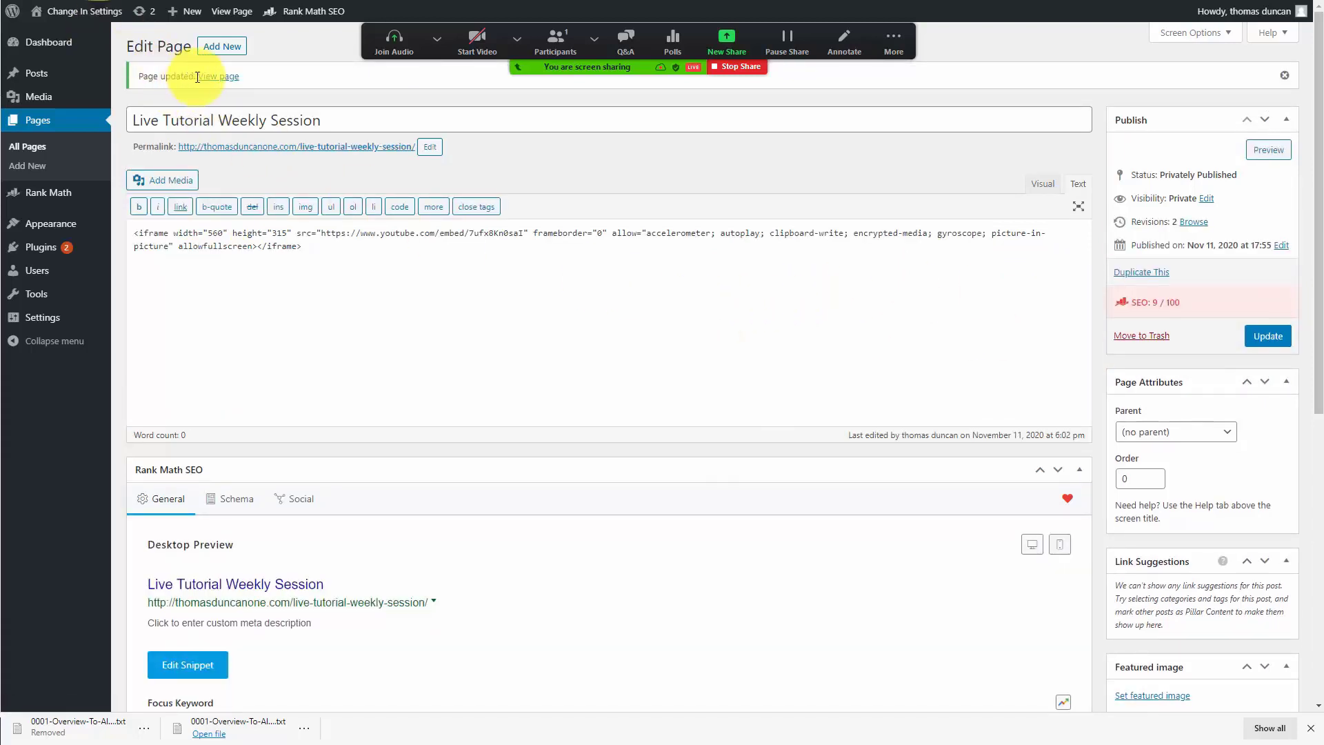
pyautogui.click(219, 78)
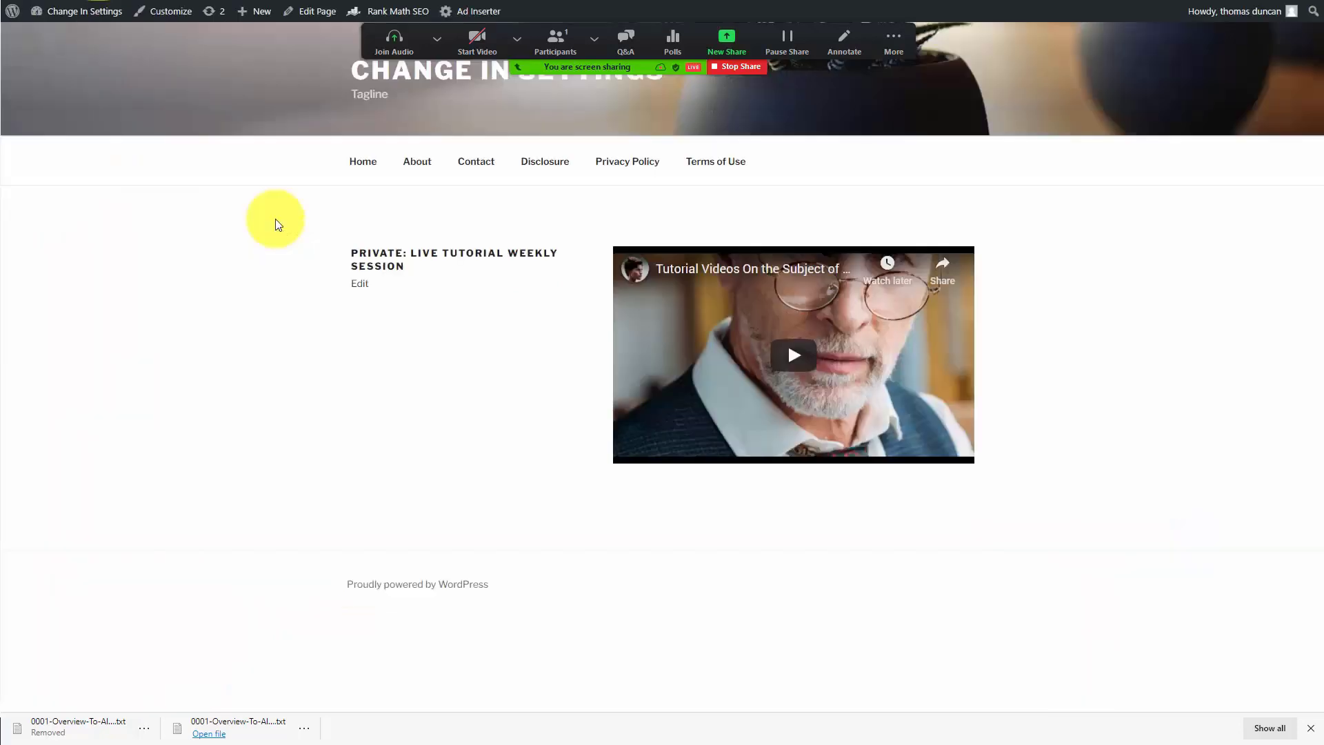
pyautogui.click(794, 360)
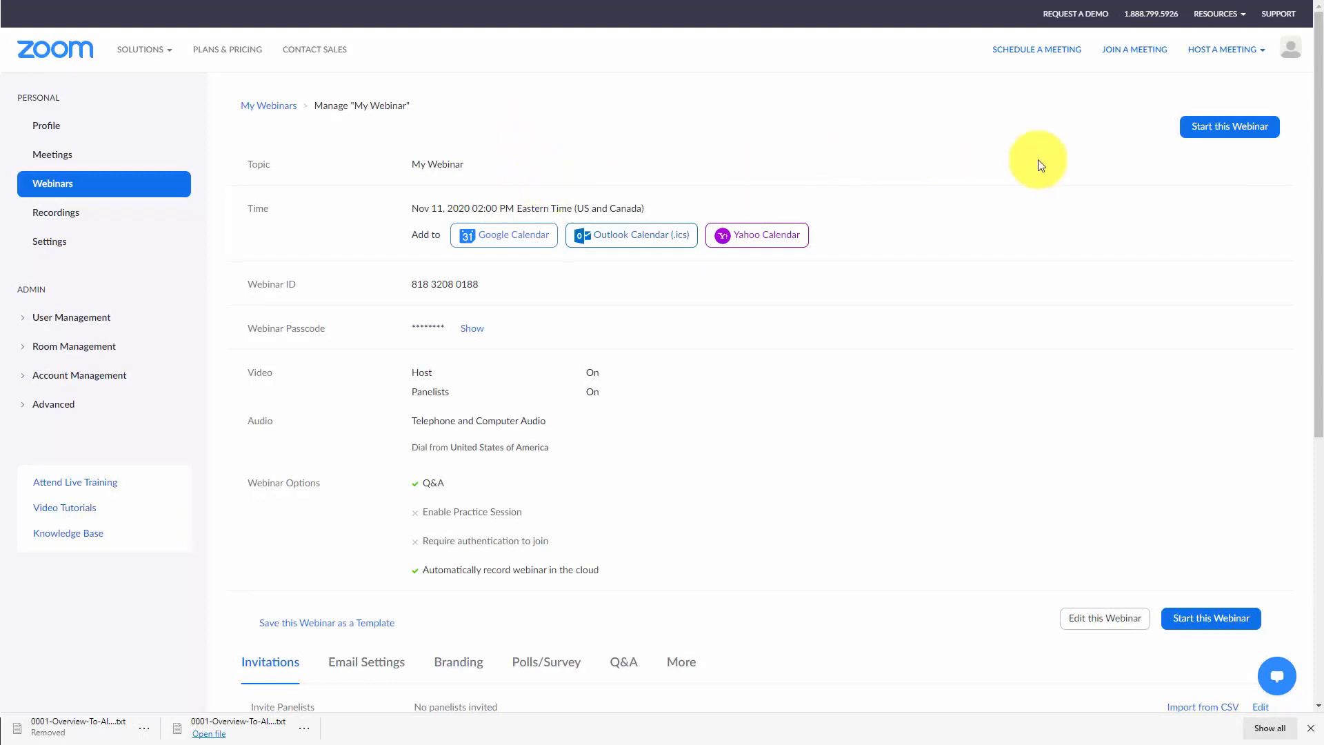
# Start "My Webinar" in Zoom without joining the audio, and turn off the camera video
pyautogui.click(1221, 132)
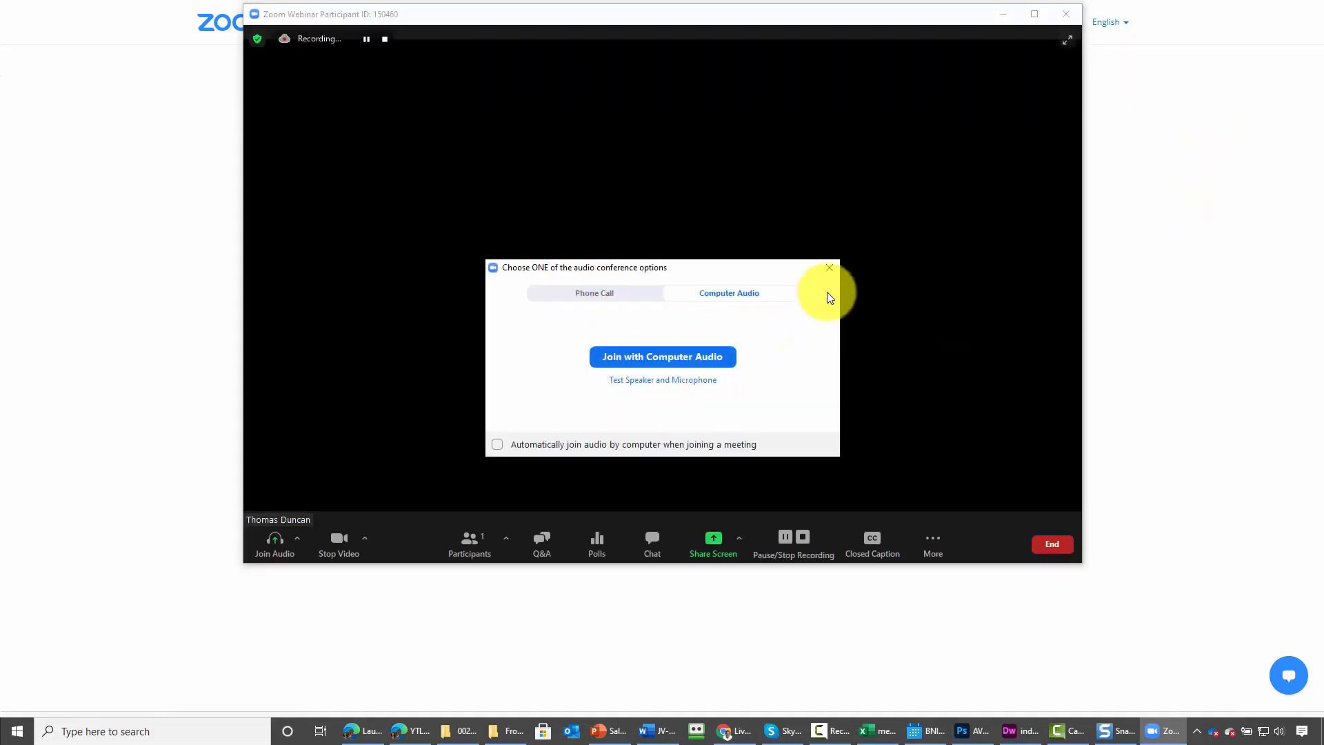
pyautogui.click(830, 269)
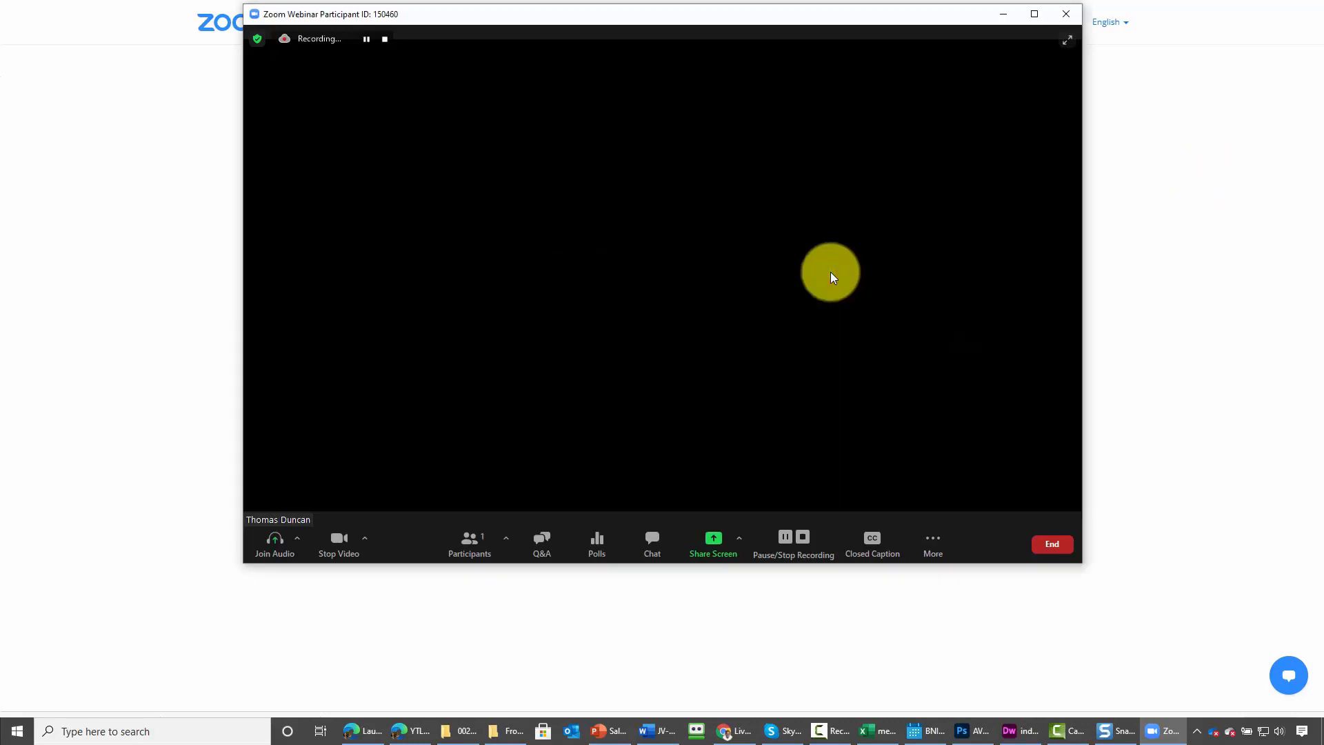
pyautogui.click(346, 550)
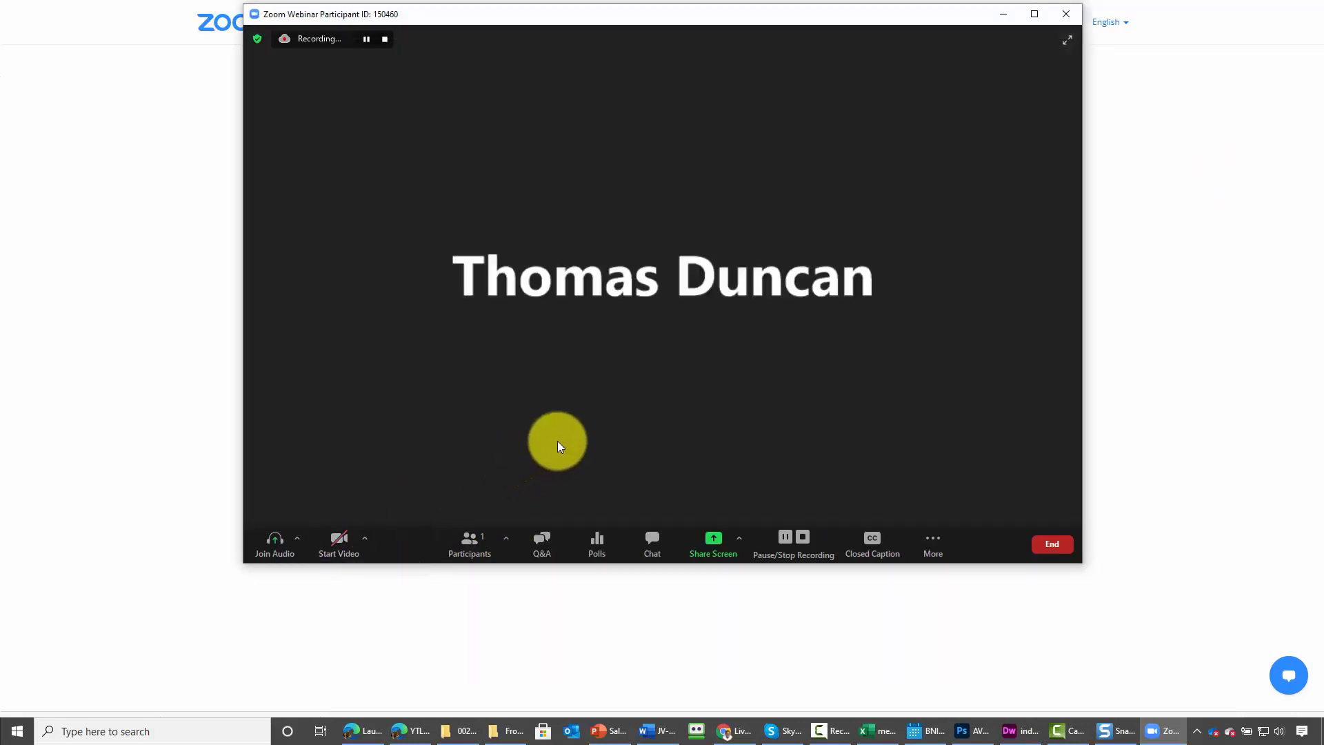
# Choose to broadcast the Zoom webinar live on YouTube and allow Zoom to manage the YouTube account
pyautogui.click(934, 540)
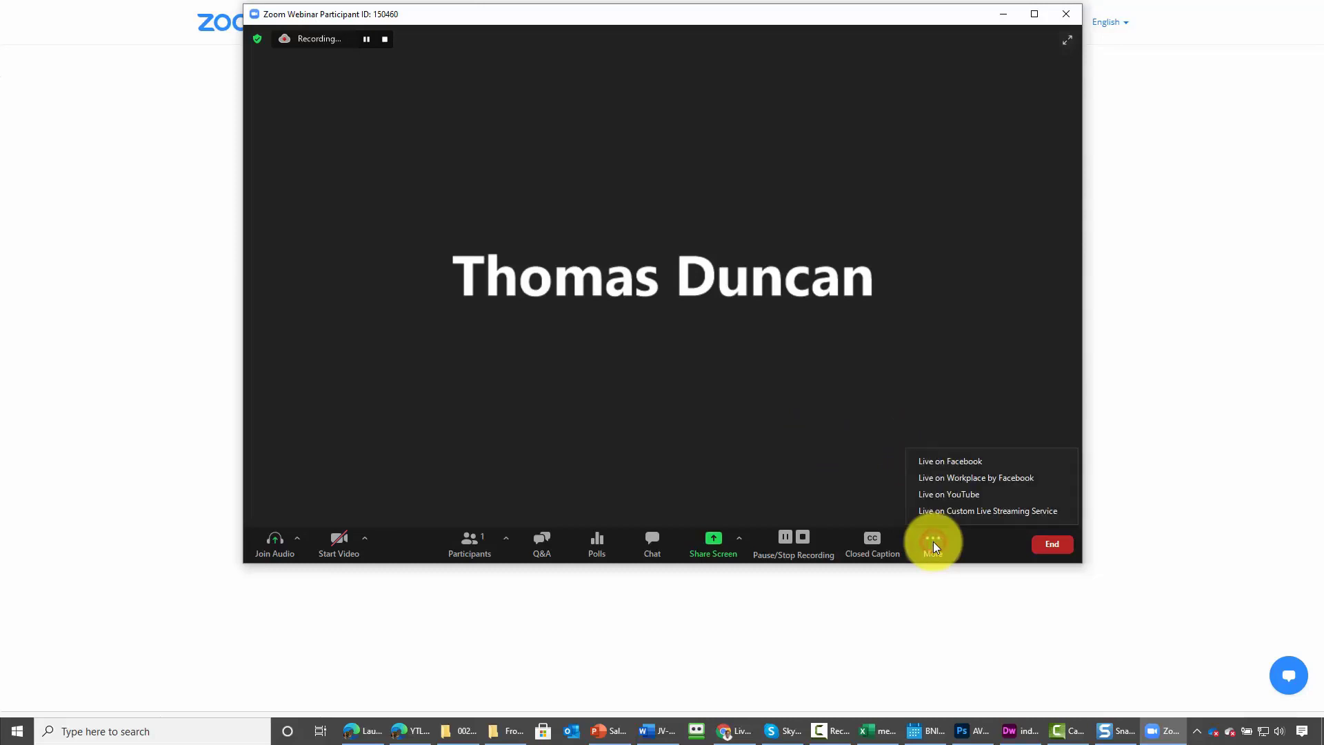
pyautogui.click(933, 495)
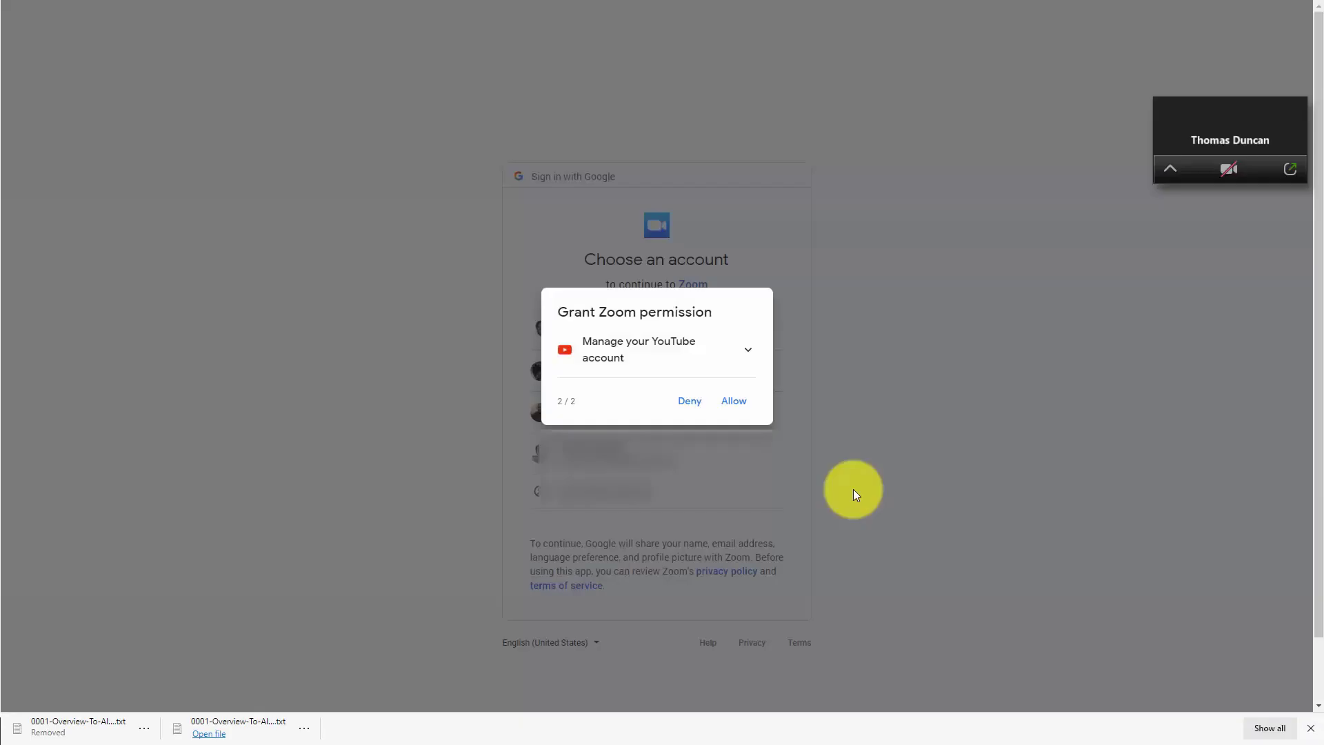
pyautogui.click(733, 404)
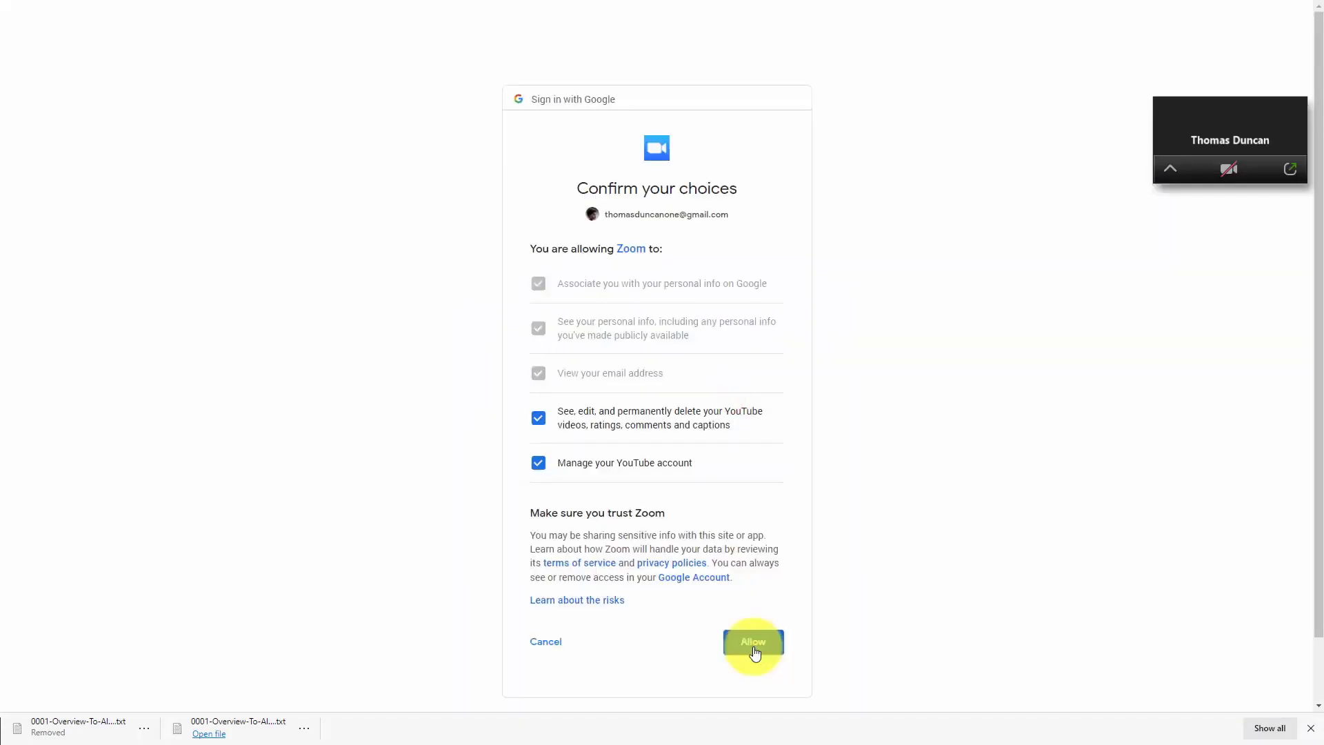
pyautogui.click(754, 649)
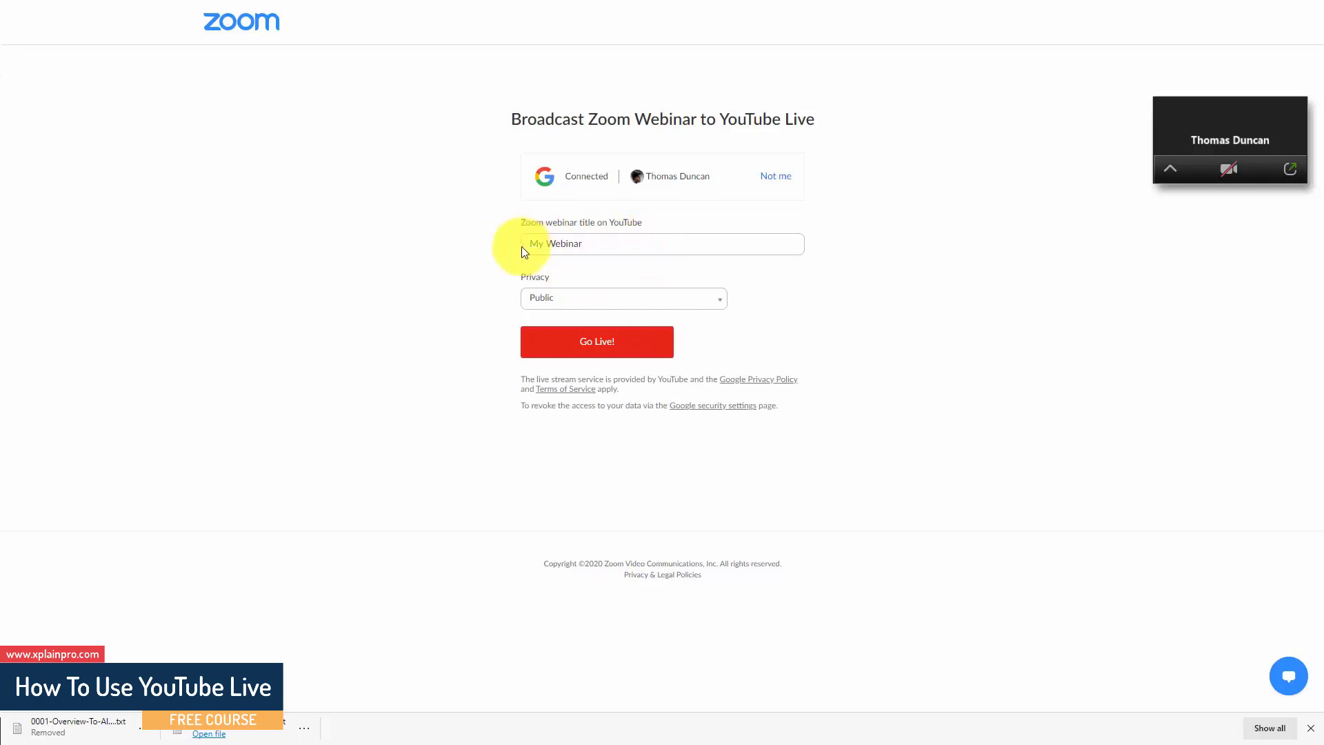
# Set the YouTube broadcast's privacy to Unlisted and go live with "My Webinar"
pyautogui.click(712, 303)
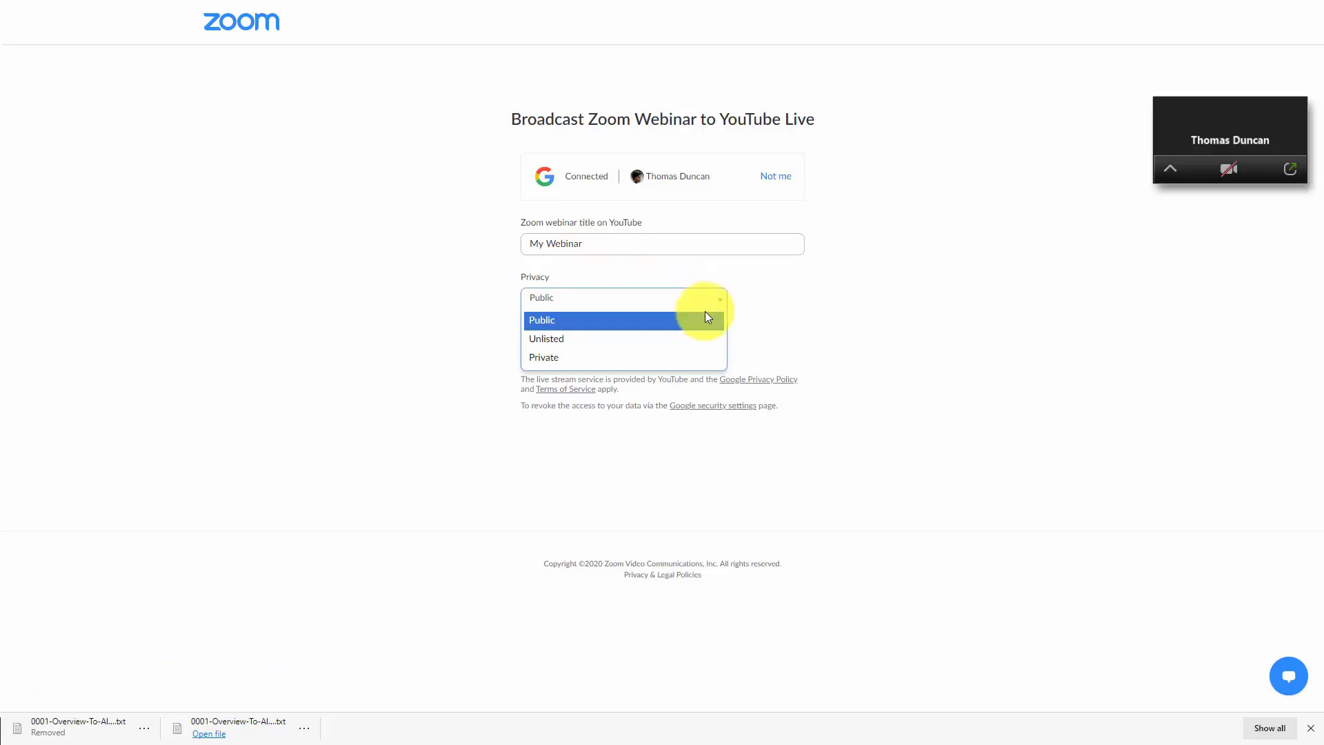
pyautogui.click(543, 339)
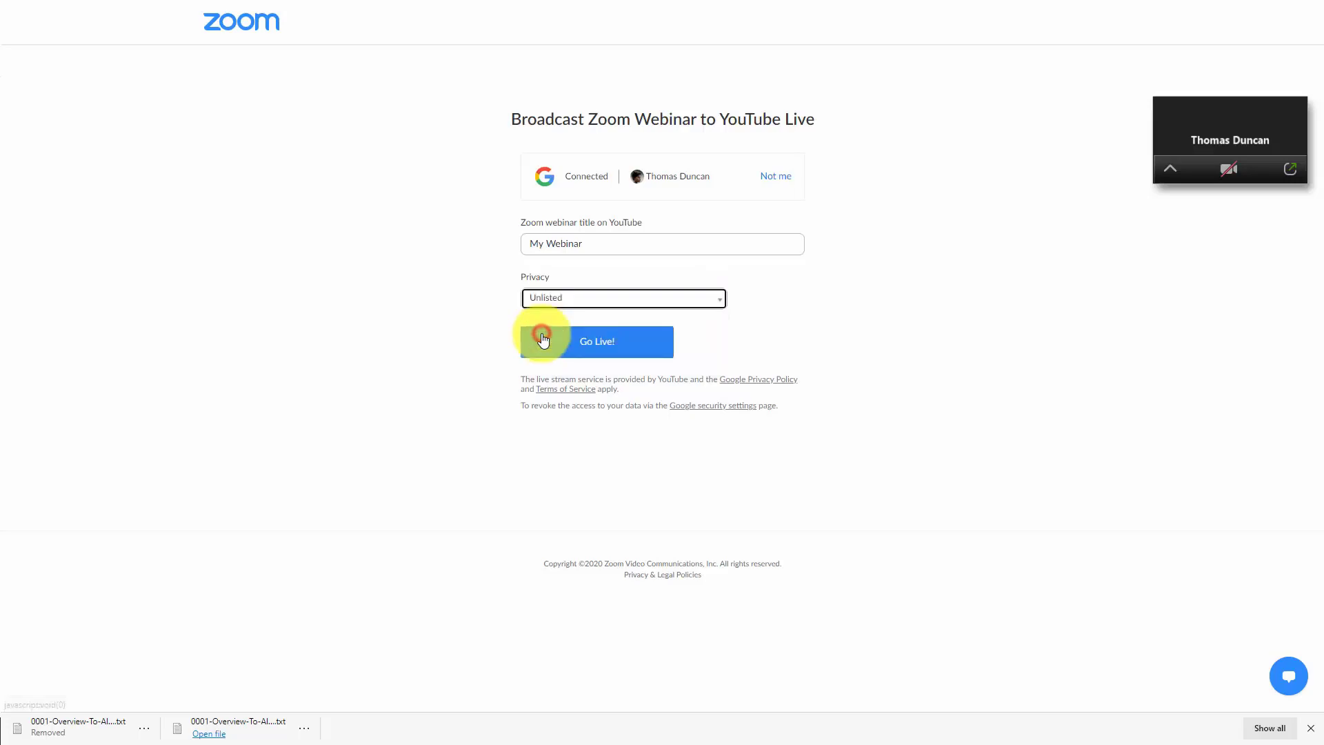
pyautogui.click(581, 345)
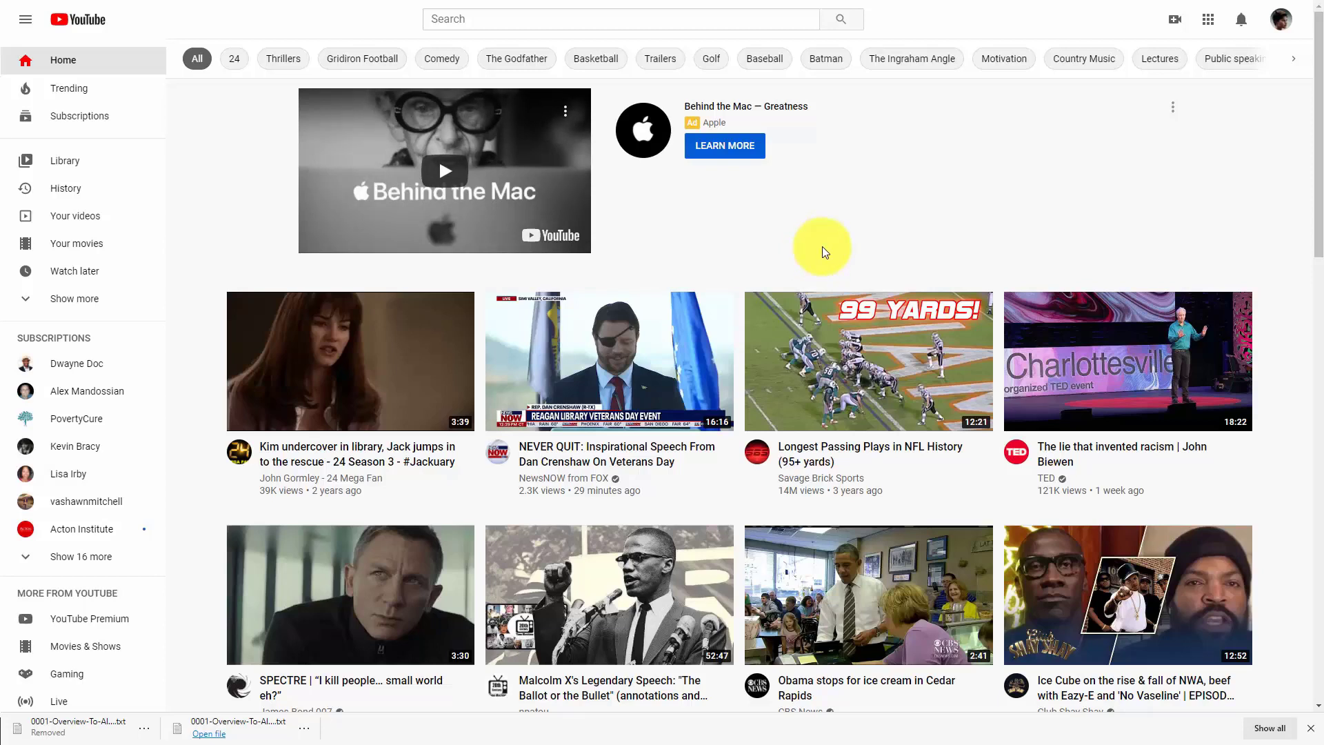
# Schedule a new public YouTube stream "Tutorial Videos #" in Education for Dec 3 at 2:15 PM, marked as not made for kids
pyautogui.click(1175, 22)
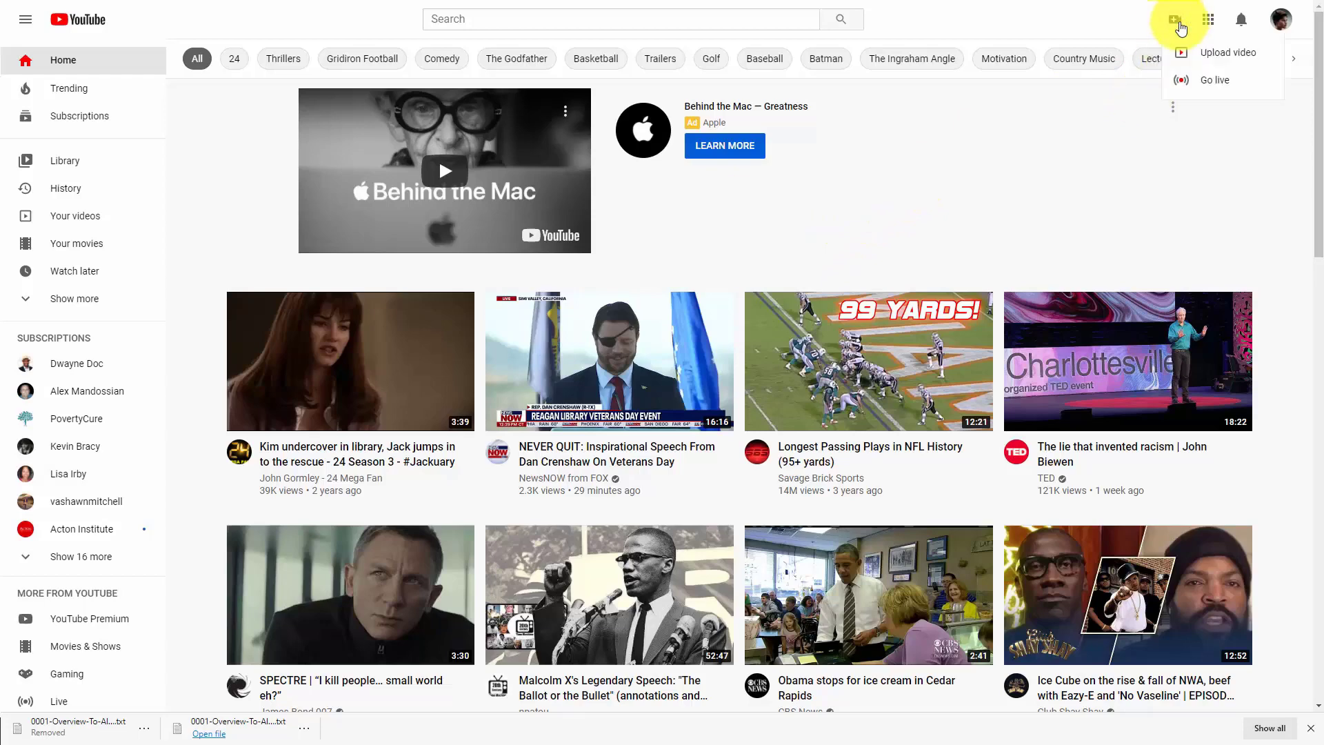
pyautogui.click(1208, 80)
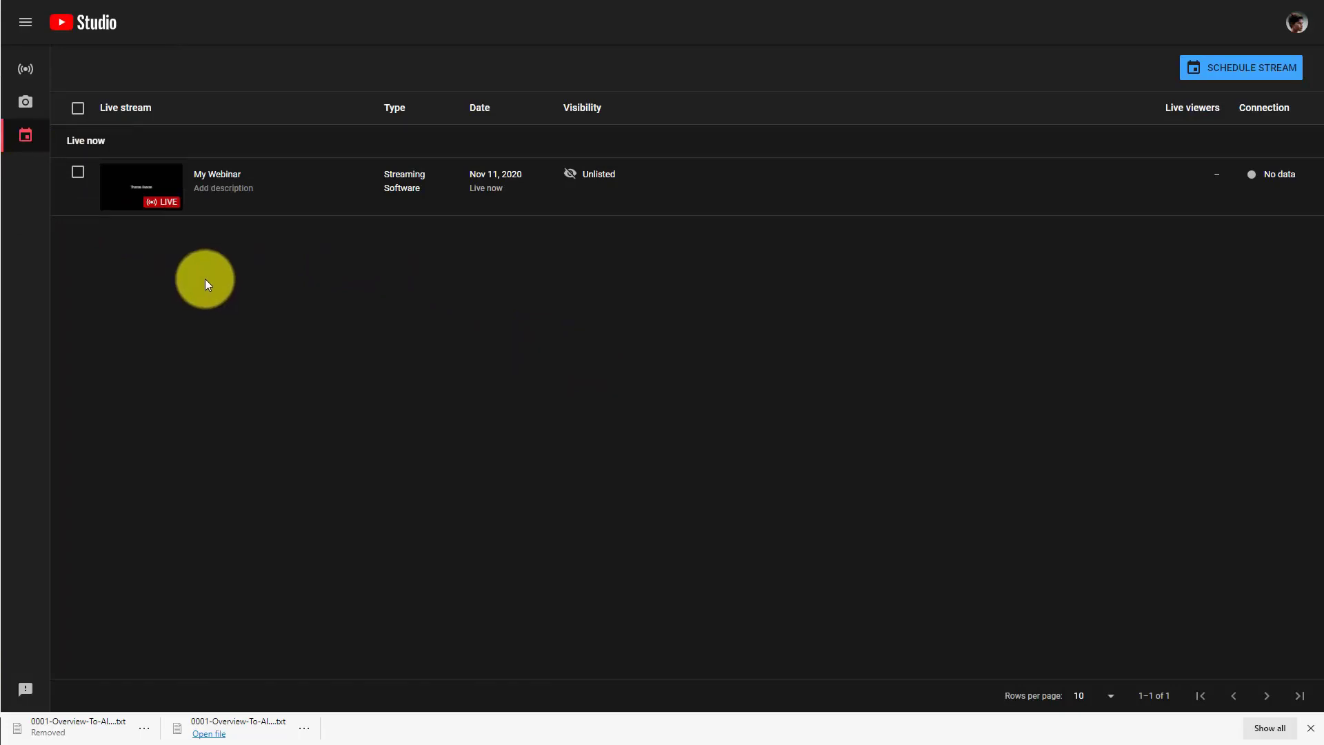
pyautogui.click(1196, 70)
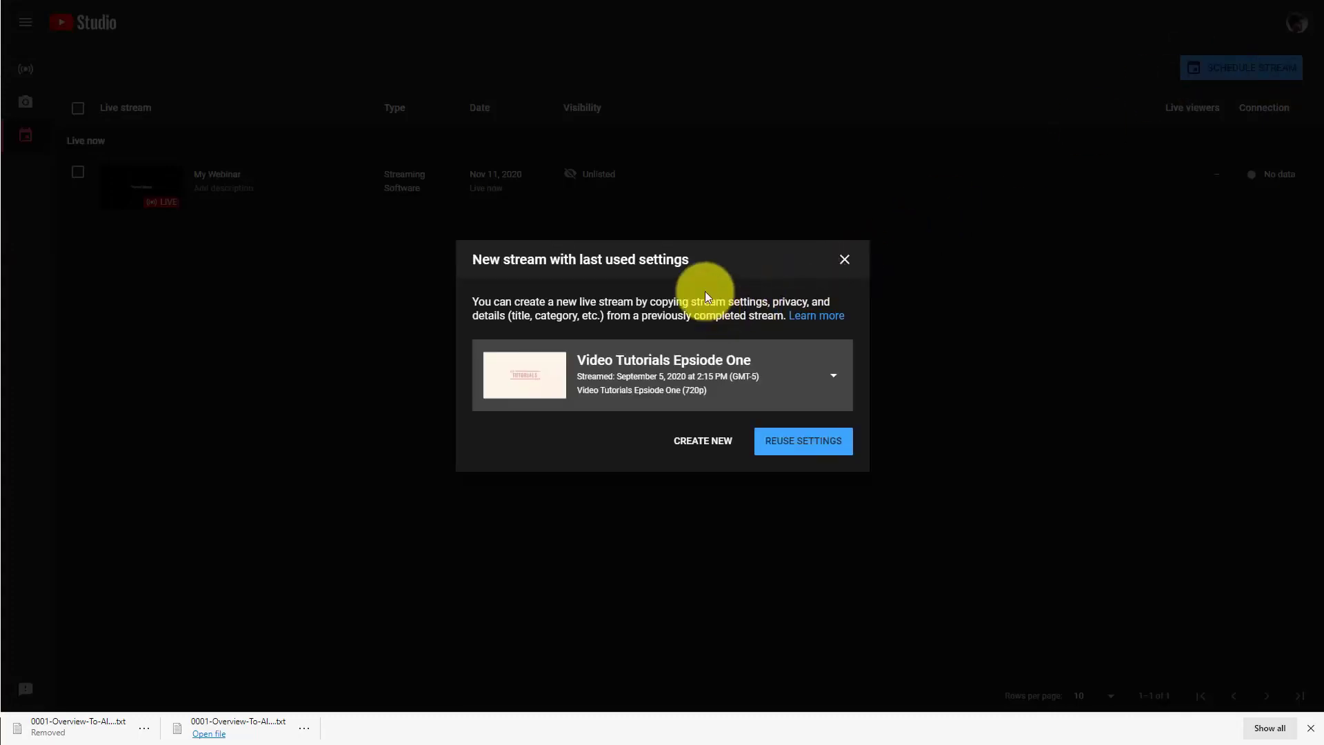
pyautogui.click(701, 442)
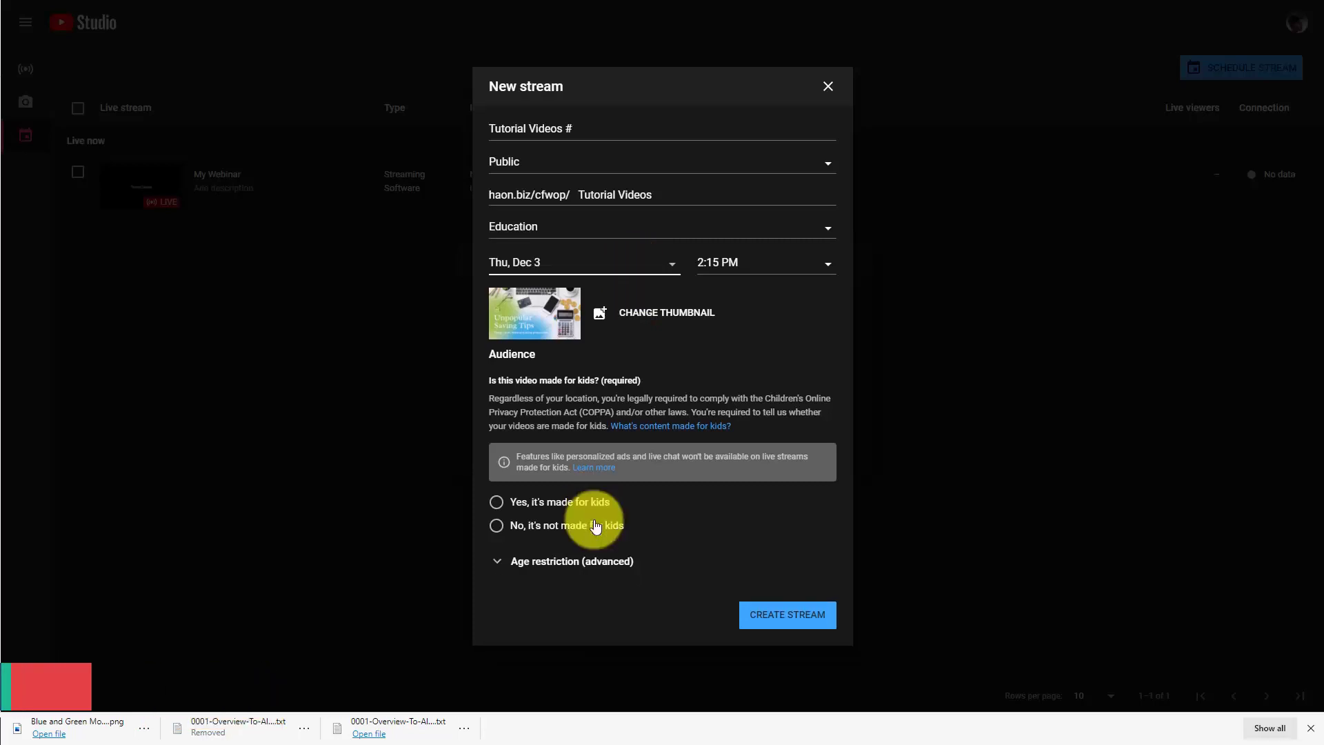
pyautogui.click(496, 527)
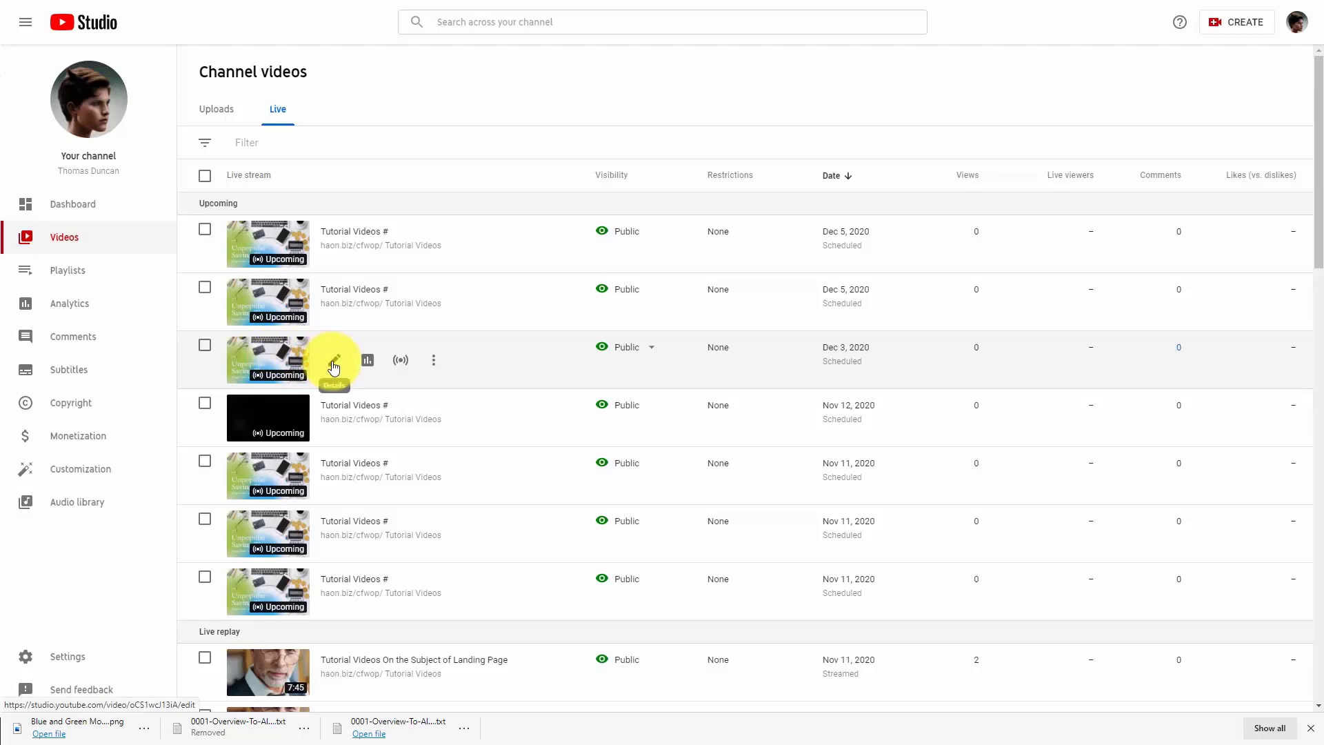
# Open the watch page of the stream scheduled for Dec 3, 2020 and copy its embed code
pyautogui.click(333, 364)
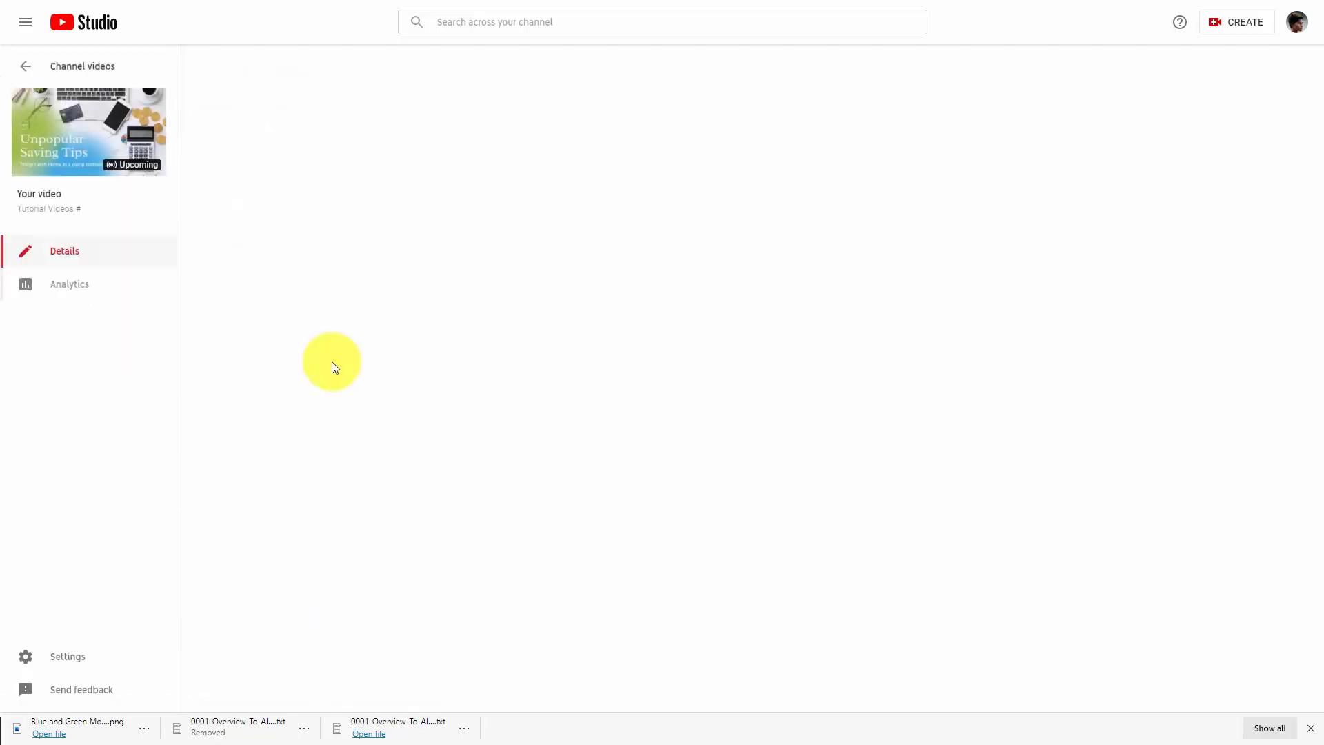
pyautogui.click(80, 172)
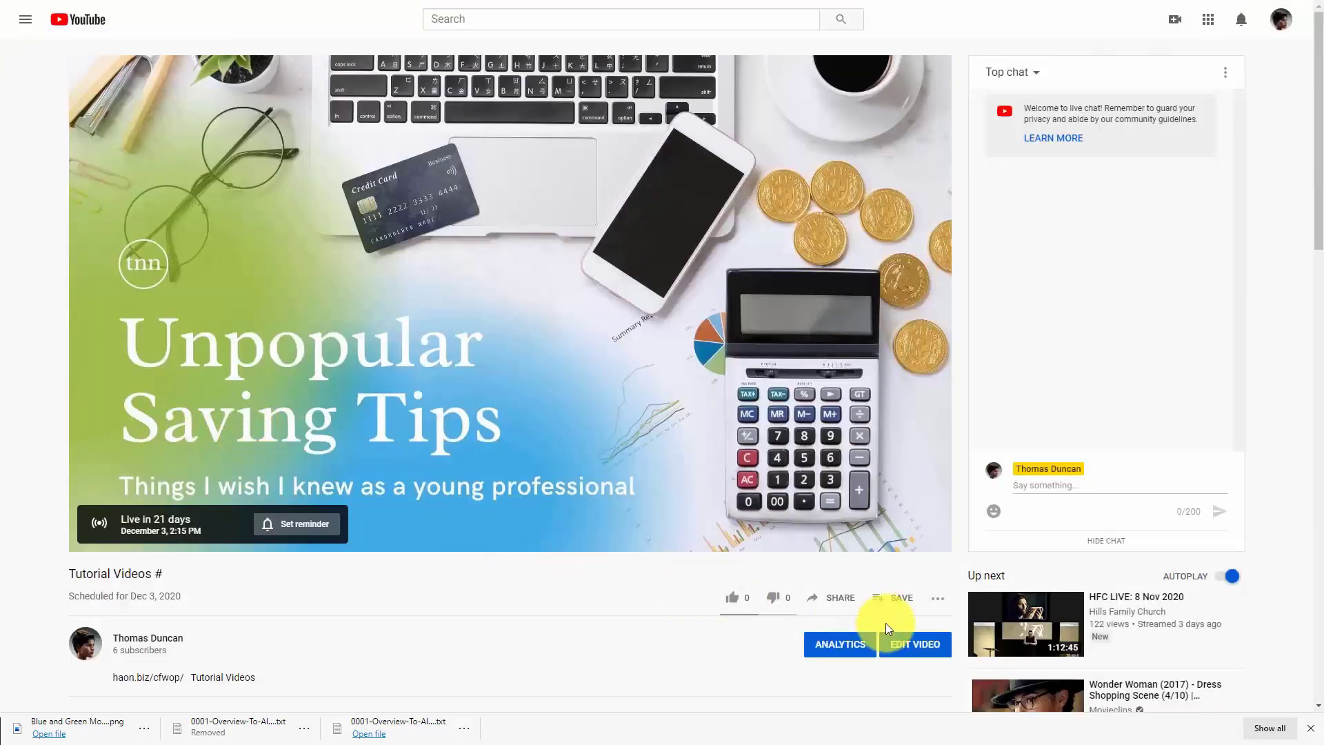
pyautogui.click(840, 604)
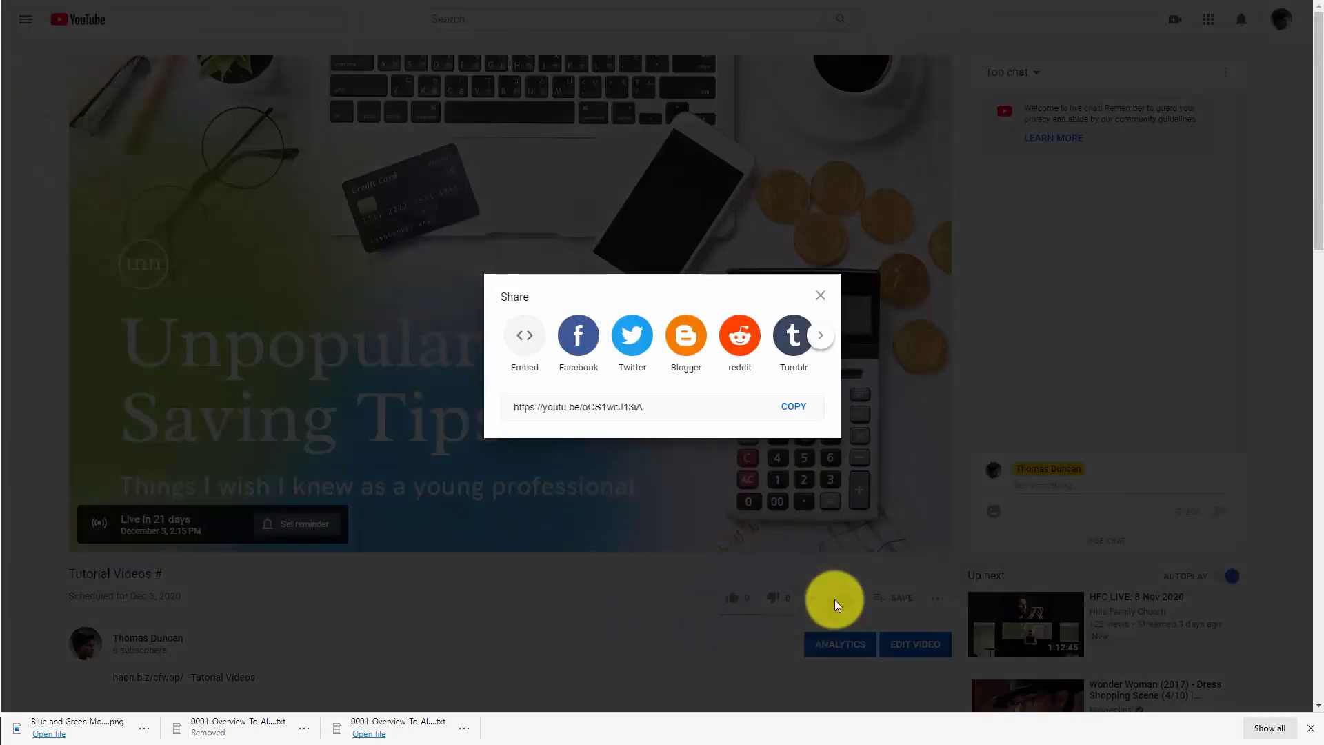
pyautogui.click(520, 341)
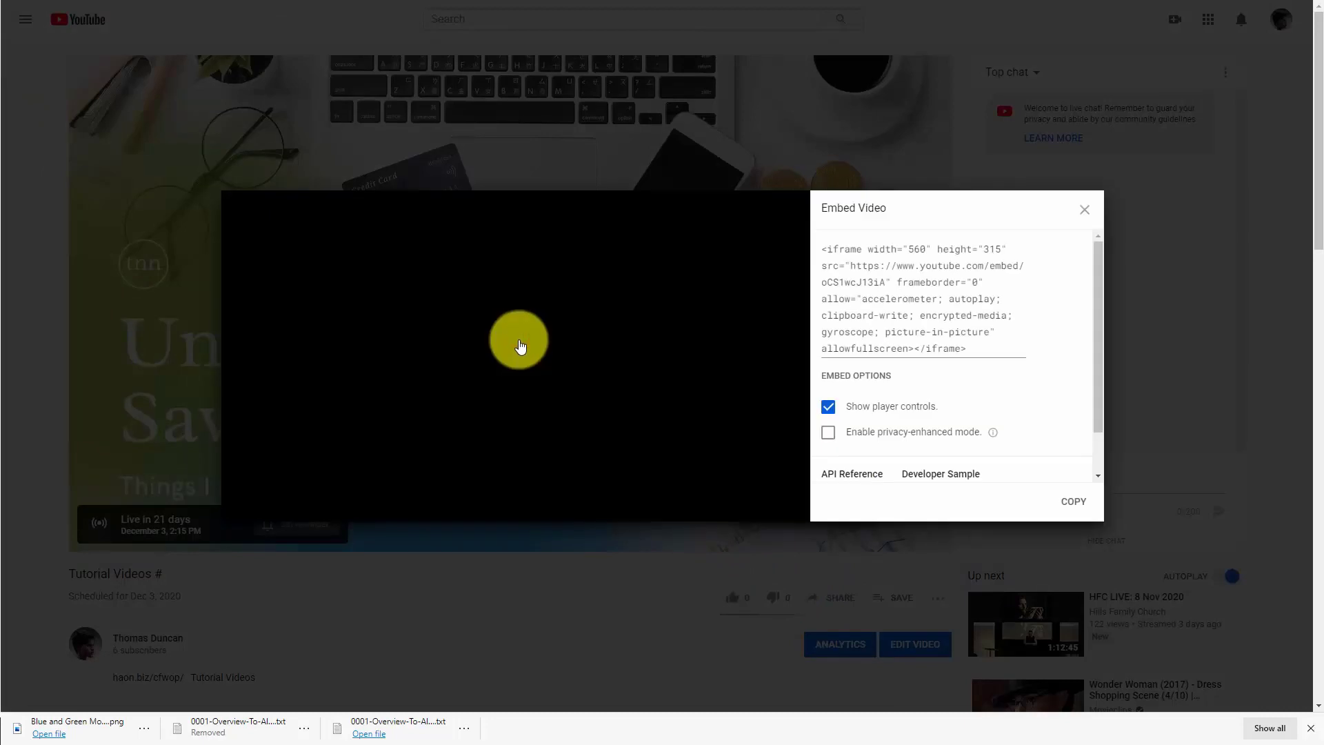
pyautogui.click(1063, 515)
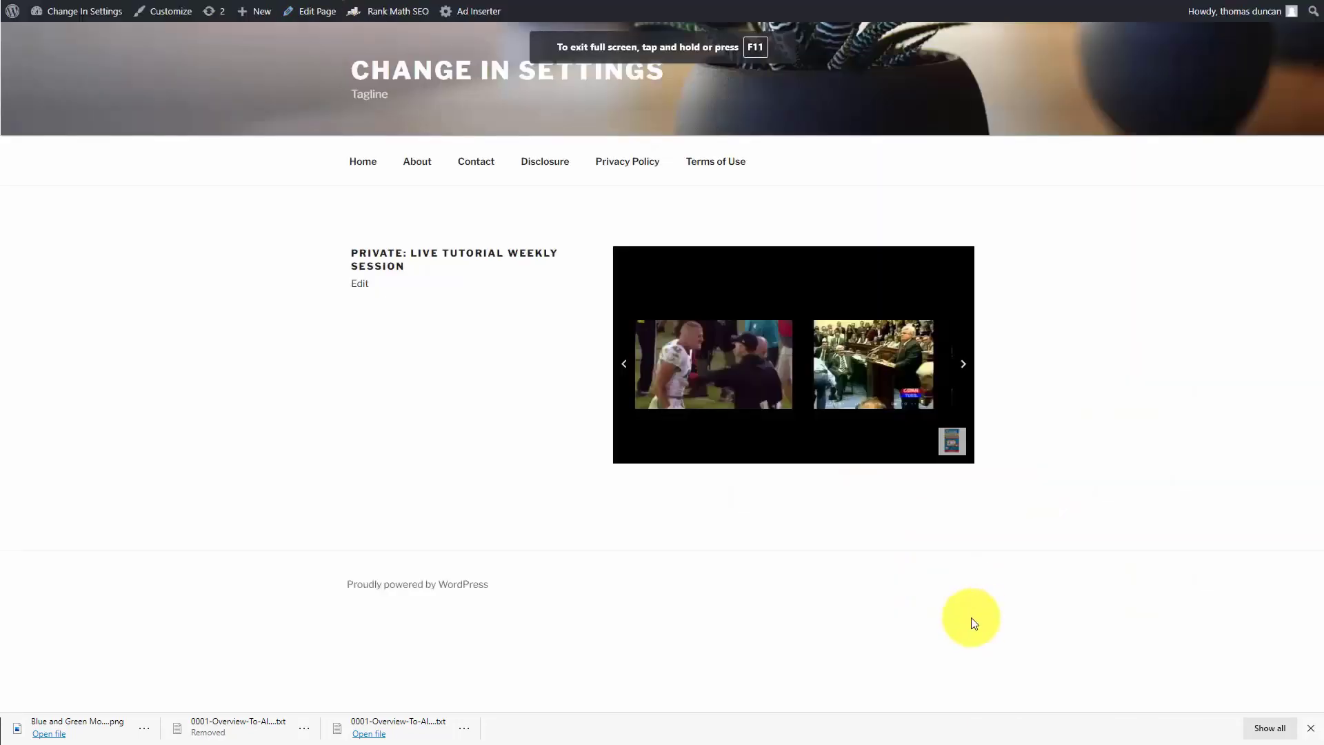
# Create a WordPress page titled "Our Upcoming Live Session" containing the copied embed code, publish it, and view it
pyautogui.moveTo(259, 12)
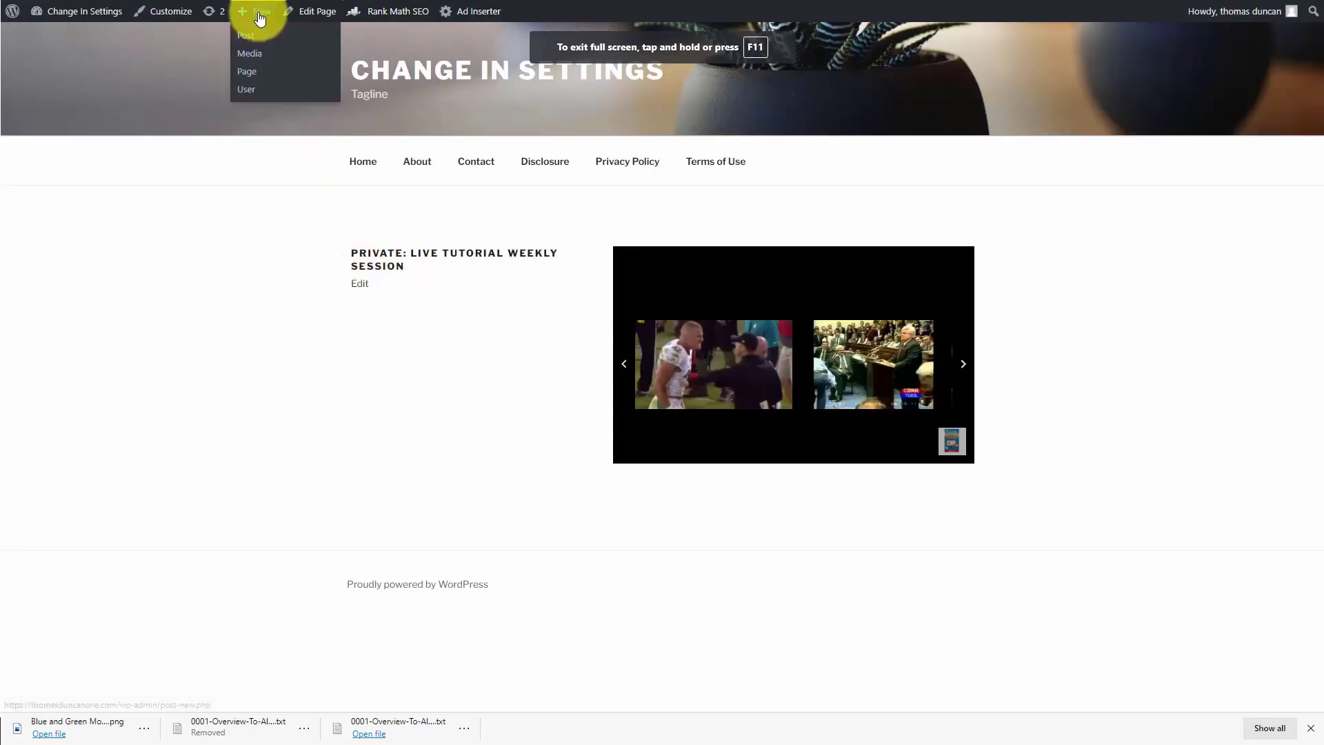
pyautogui.click(252, 69)
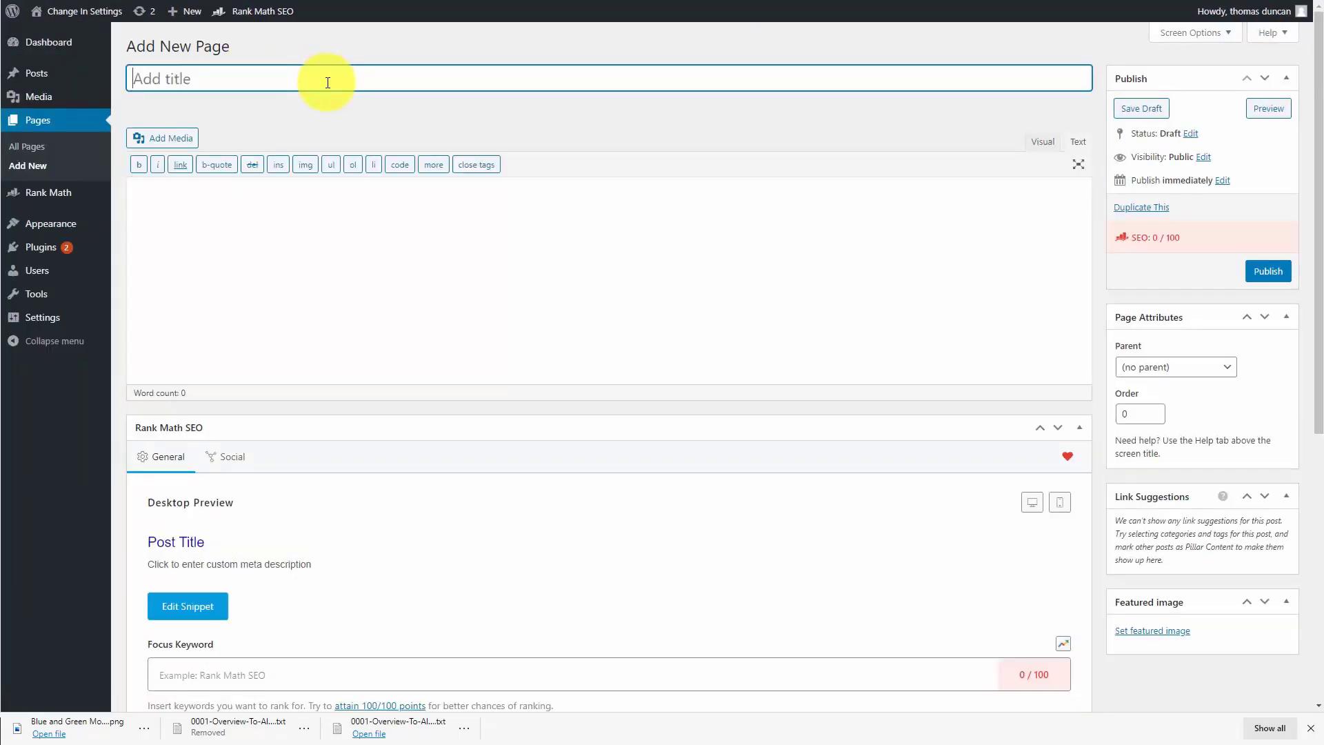
pyautogui.hotkey('ctrl', 'v')
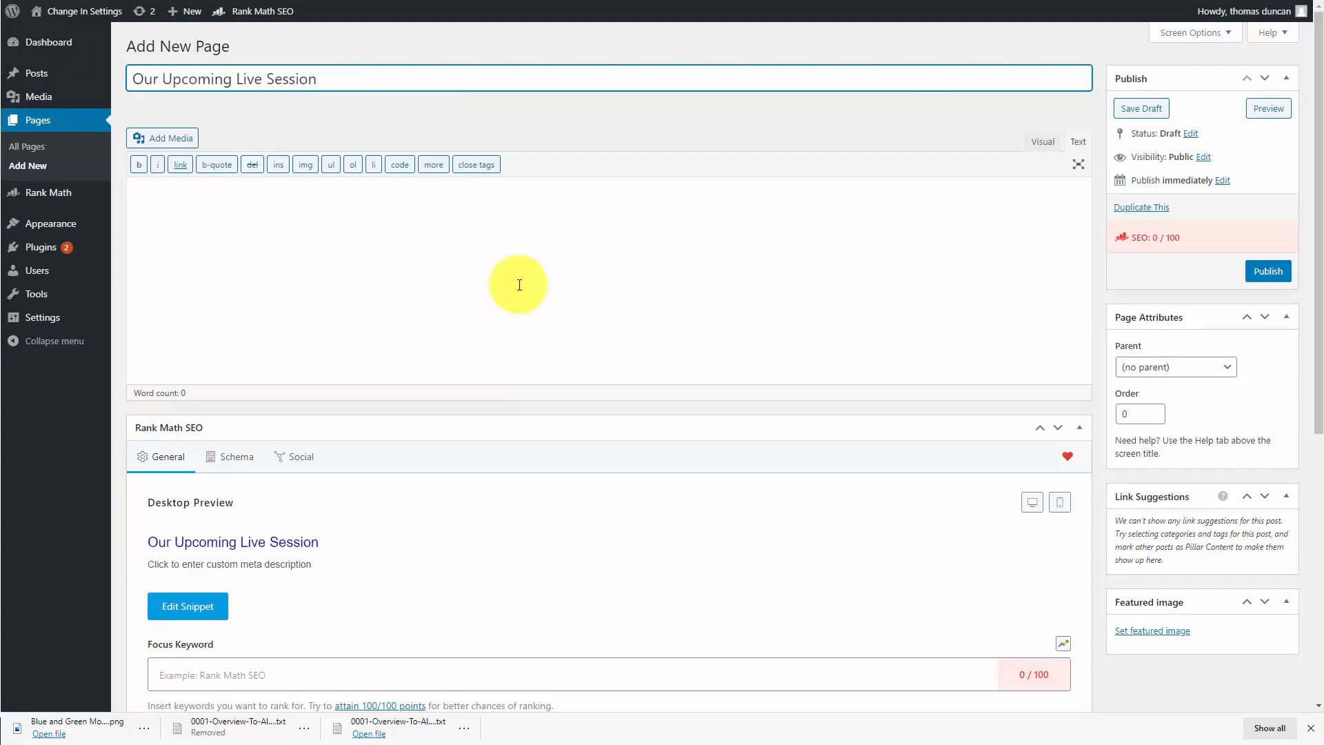
pyautogui.click(275, 201)
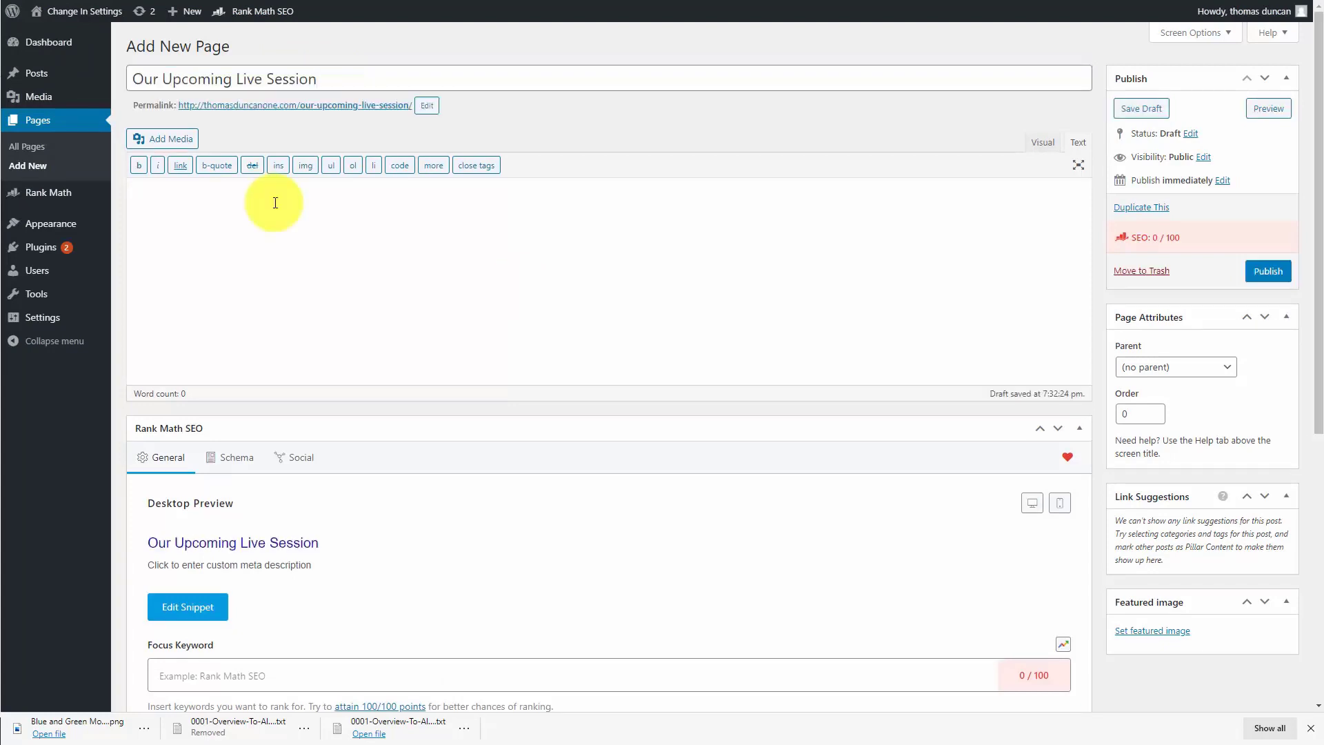
pyautogui.hotkey('ctrl', 'v')
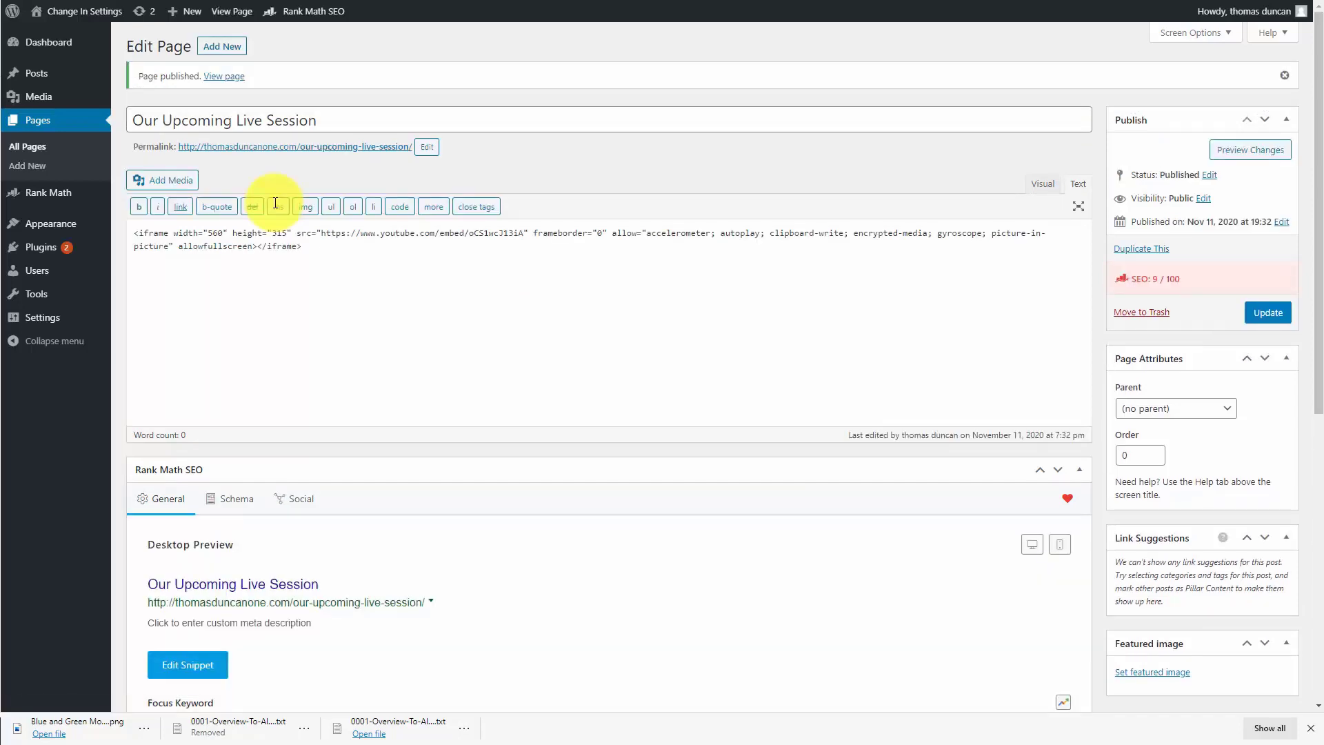
pyautogui.click(224, 77)
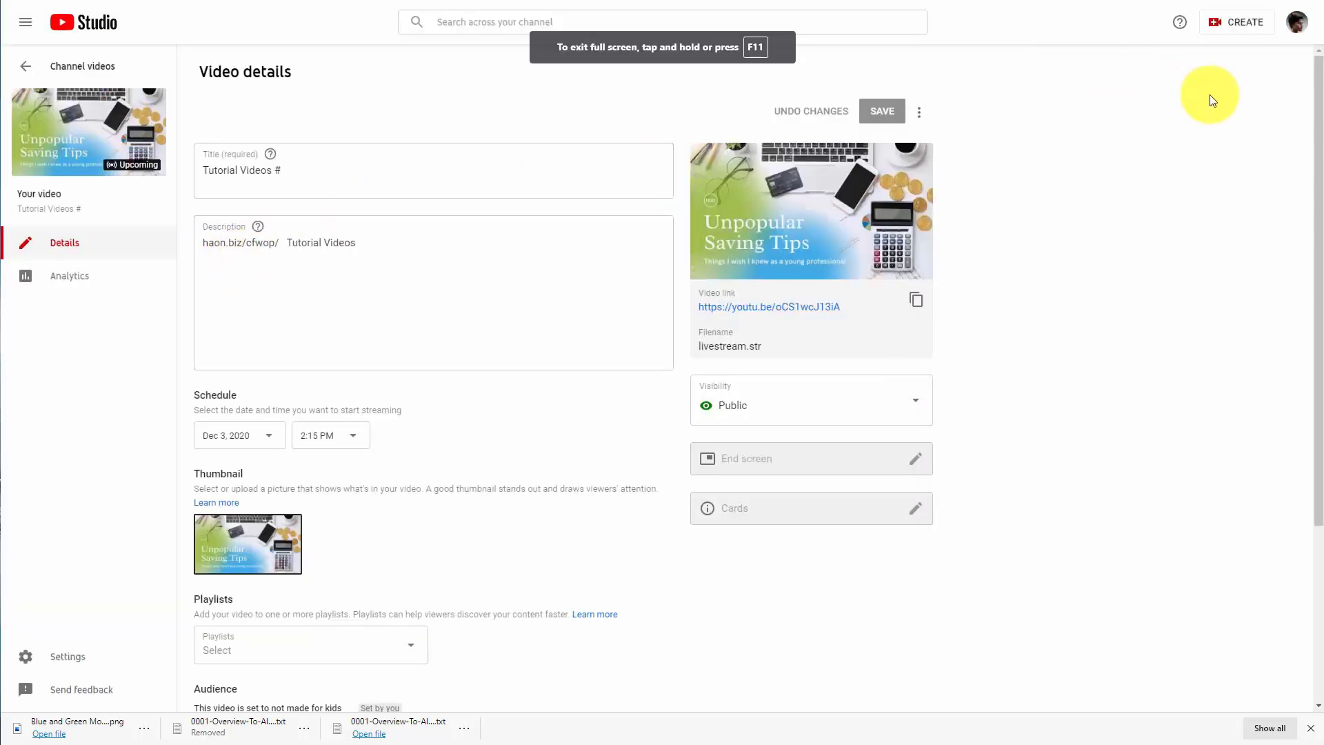
# Open the live control room of the "Tutorial Videos #" stream scheduled for Dec 3, 2020 in YouTube Studio
pyautogui.click(1219, 20)
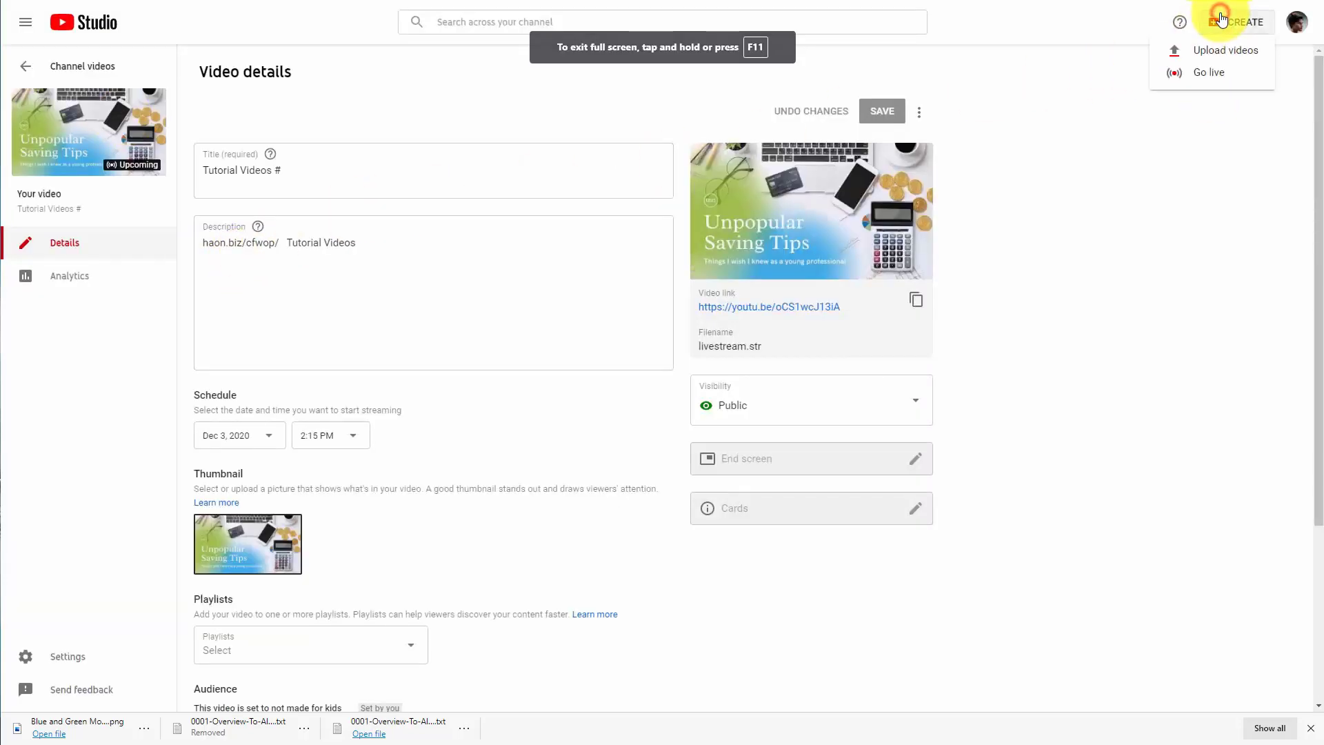
pyautogui.click(1201, 67)
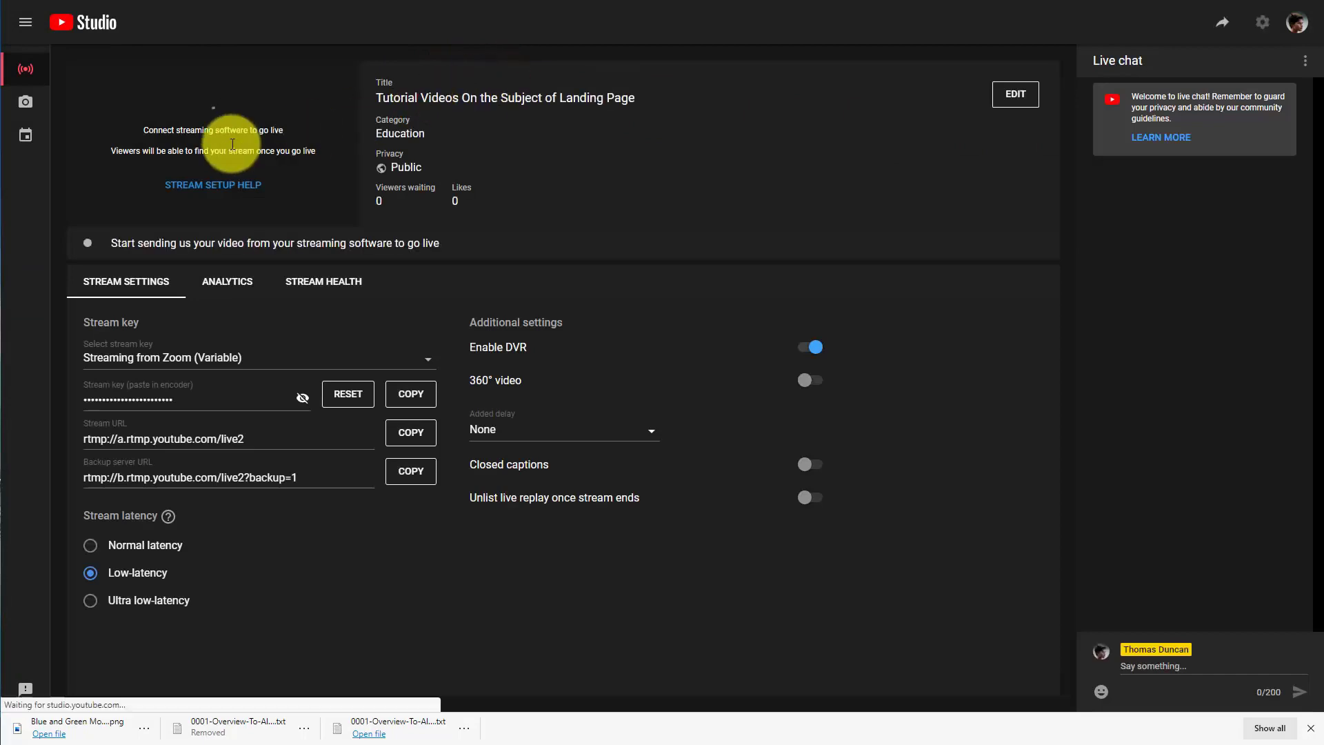
pyautogui.click(31, 142)
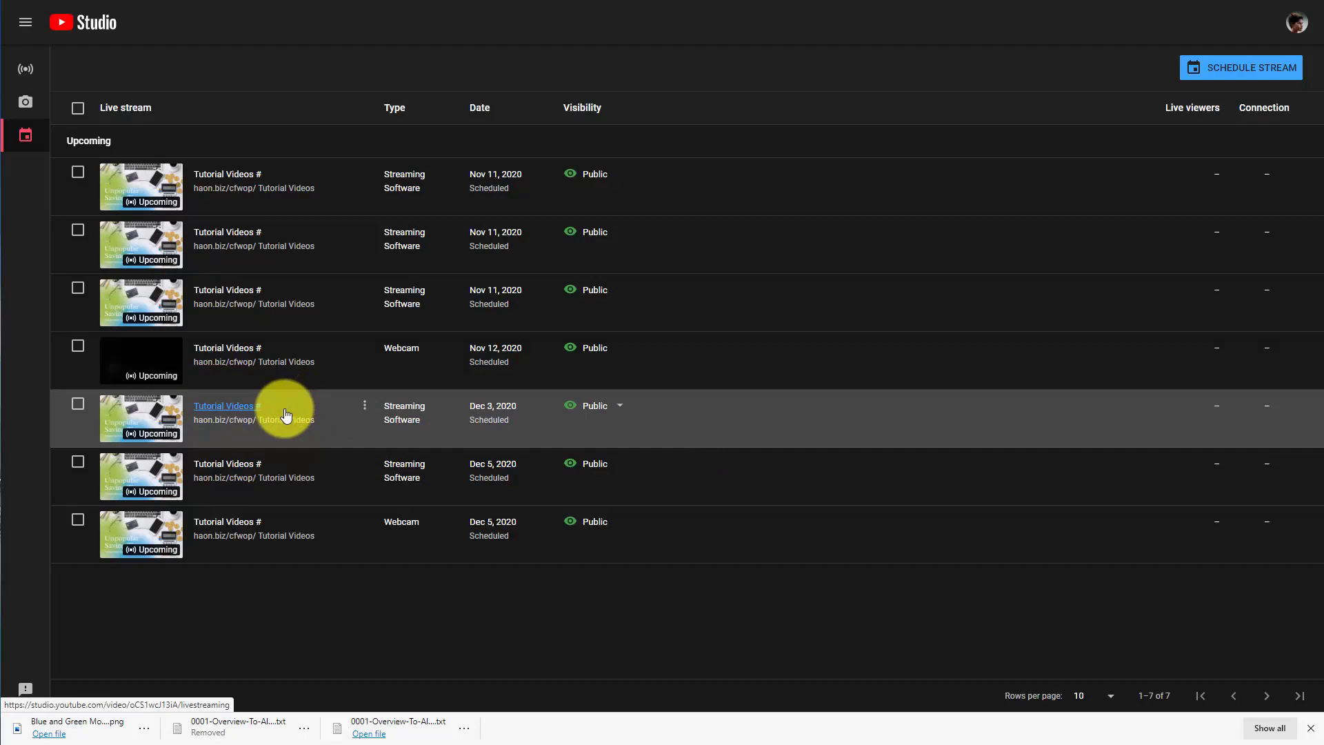
pyautogui.click(287, 414)
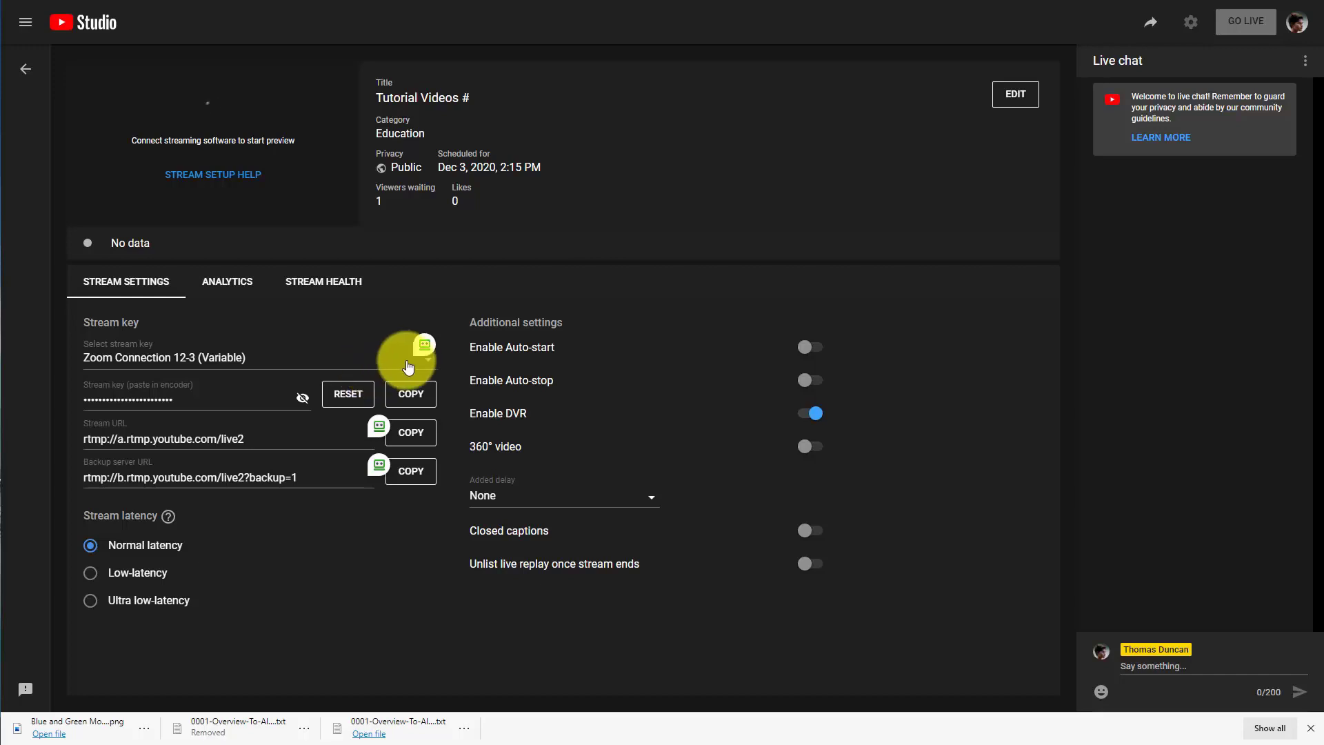
# Create a new stream key named "Zoom Webinar" with the description "Zoom" and variable bitrate for the stream
pyautogui.click(429, 359)
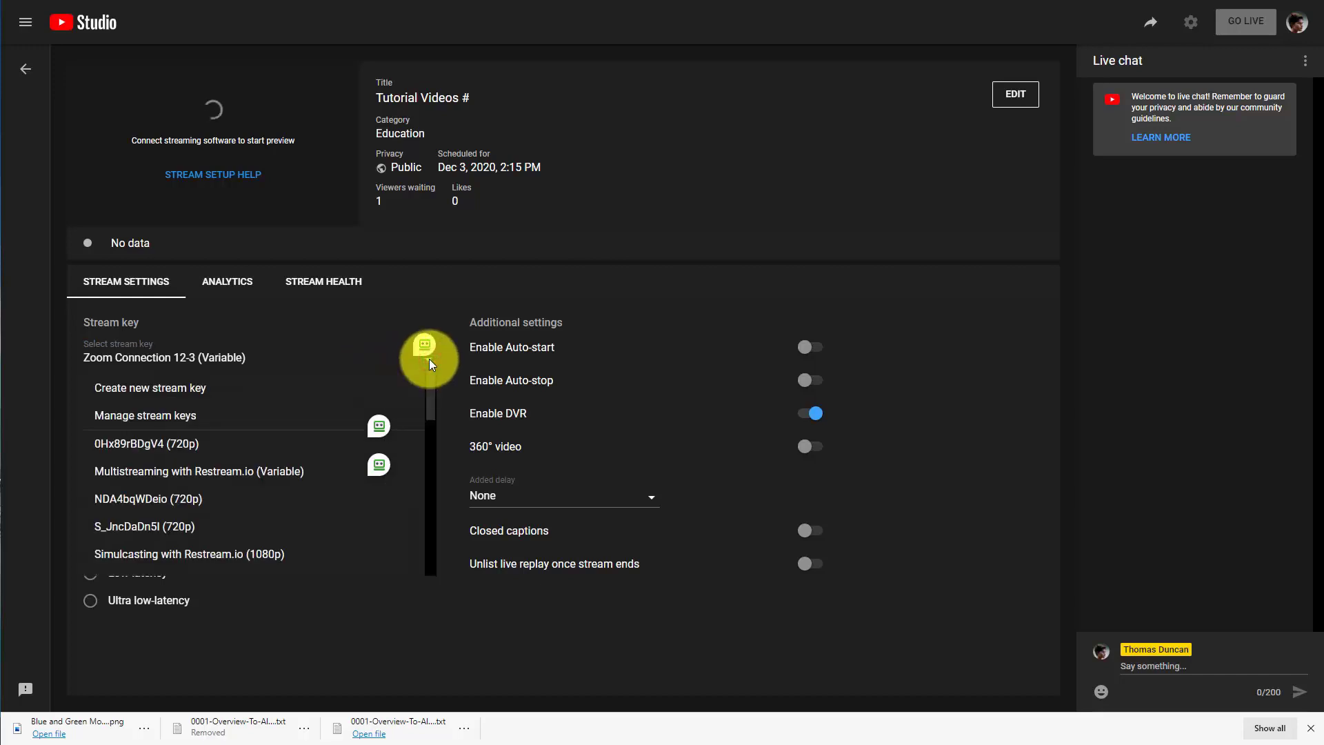
pyautogui.click(191, 392)
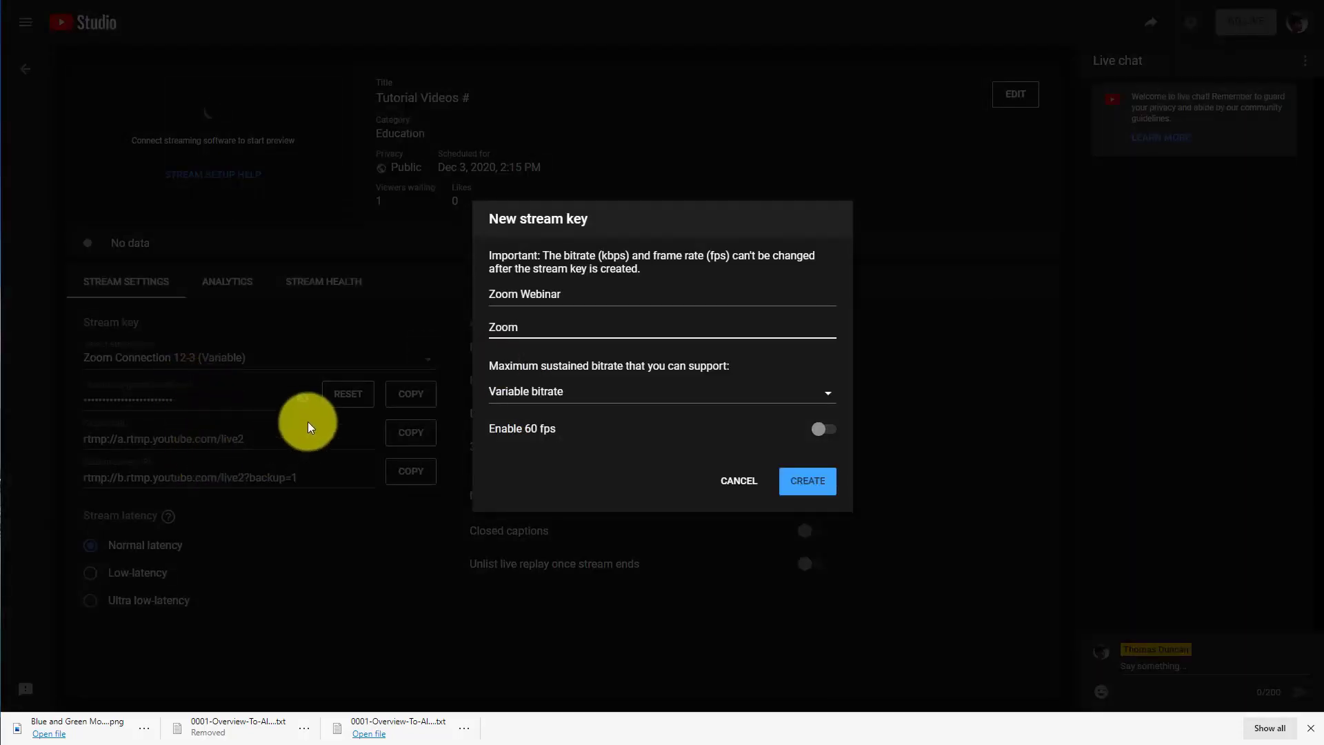
pyautogui.click(808, 481)
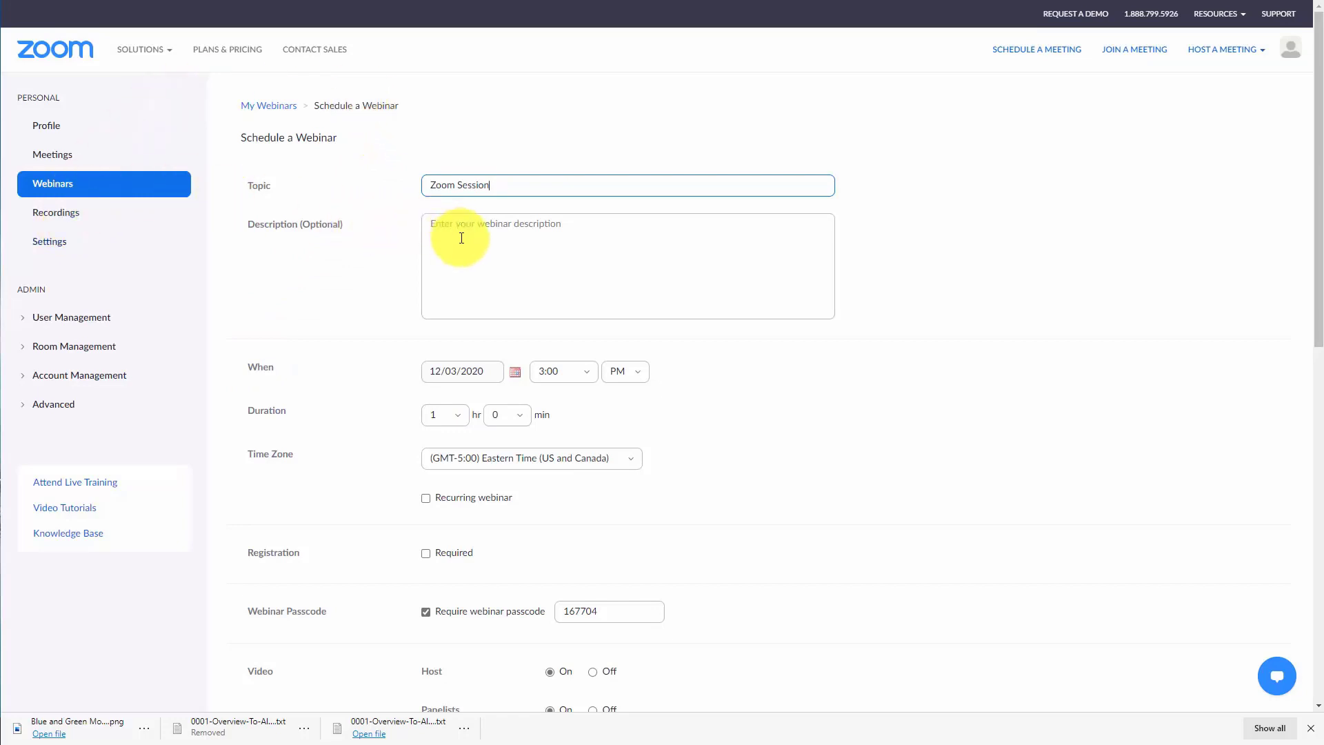
# Schedule the Zoom webinar "Zoom Session" for 12/03/2020 at 3:00 PM Eastern Time, lasting 1 hour
pyautogui.scroll(-10, 461, 238)
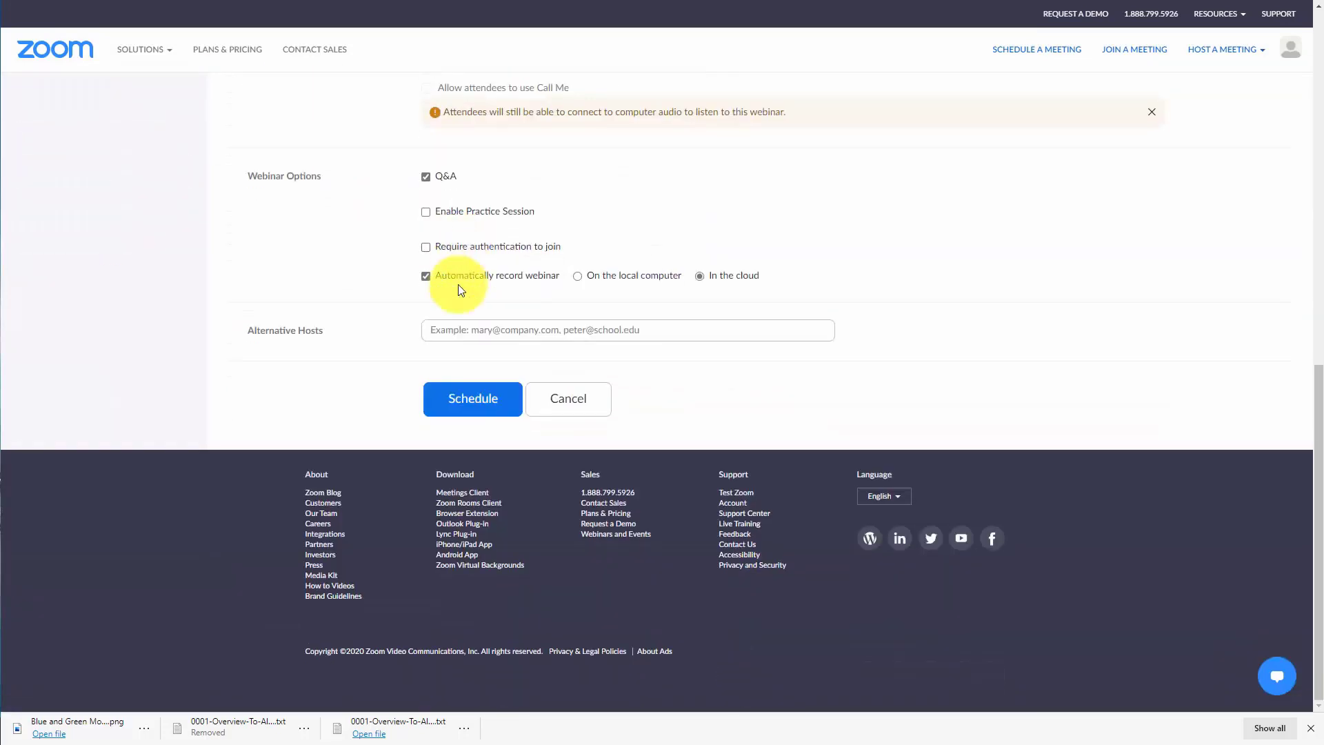
pyautogui.click(480, 403)
# Add a custom live streaming service to the webinar using YouTube's stream key, stream URL rtmp://a.rtmp.youtube.com/live2 and the upcoming-session page's address
pyautogui.scroll(-5, 478, 406)
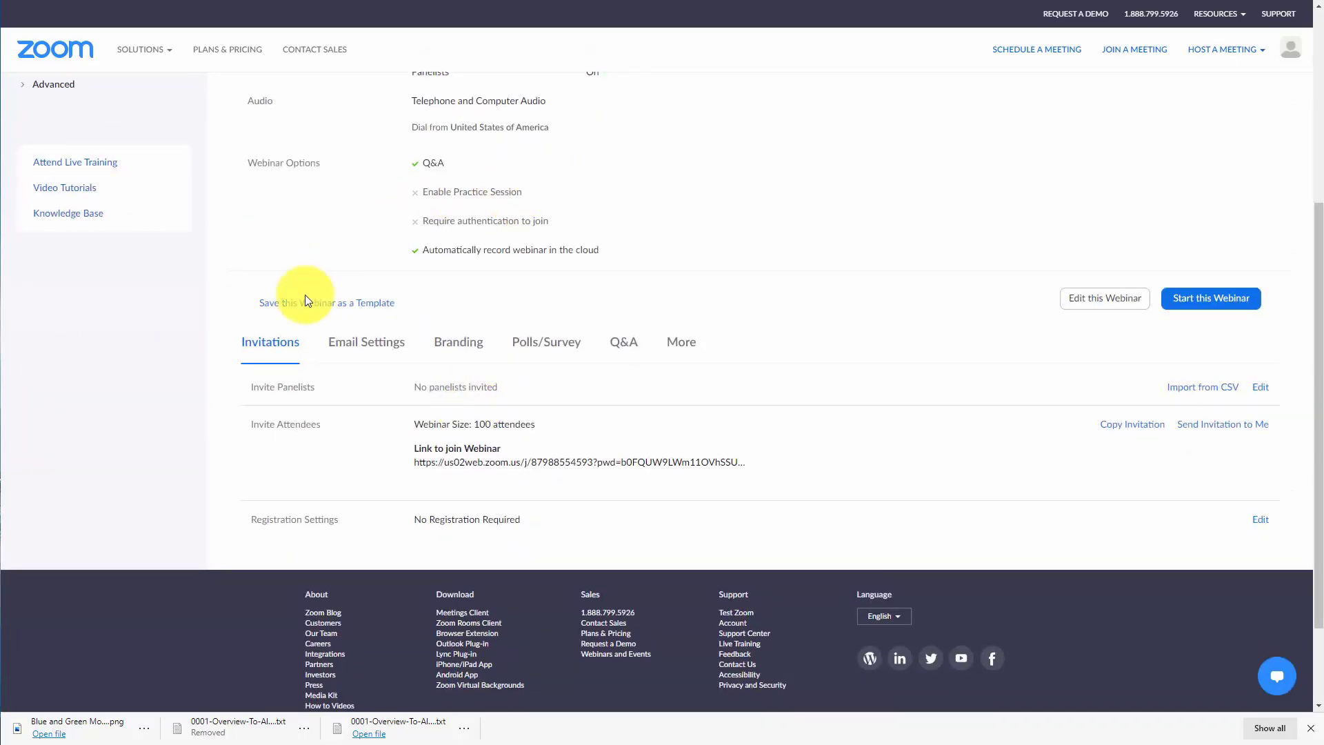
pyautogui.click(681, 342)
pyautogui.scroll(-3, 682, 342)
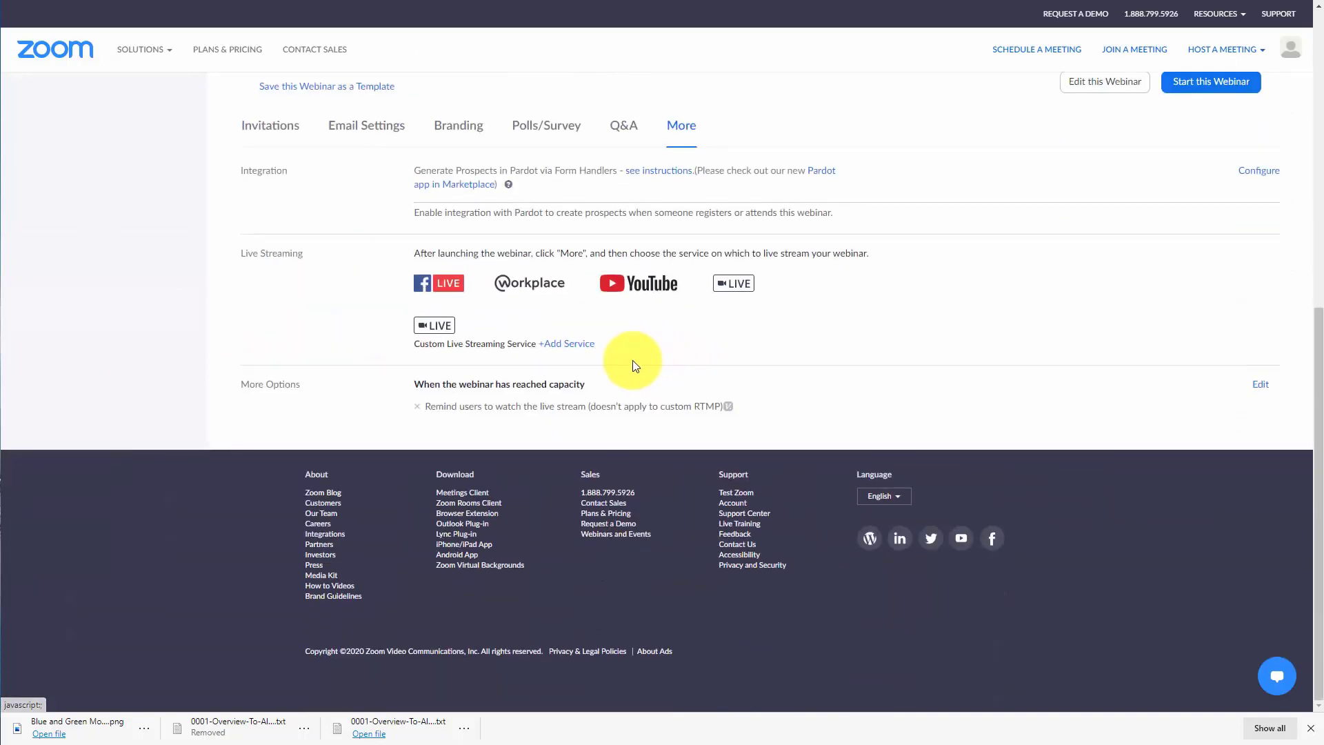
pyautogui.click(576, 353)
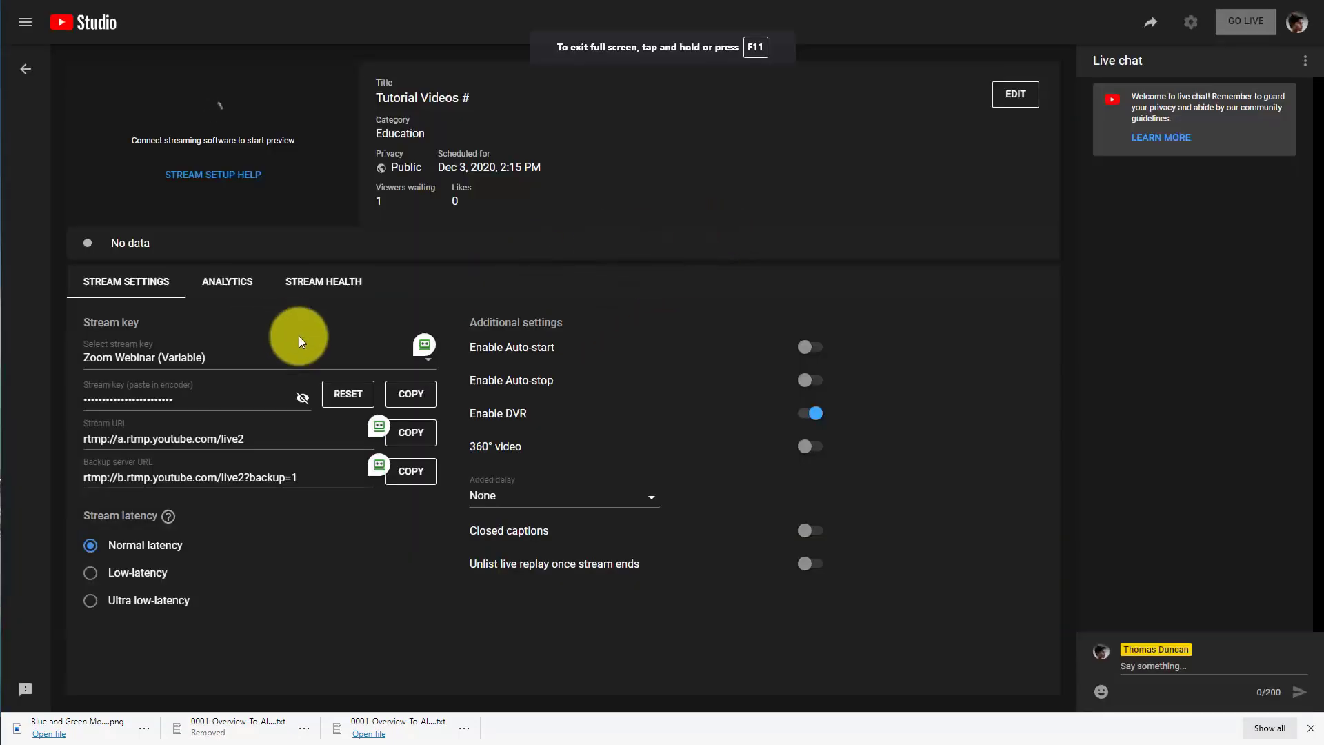
pyautogui.click(422, 397)
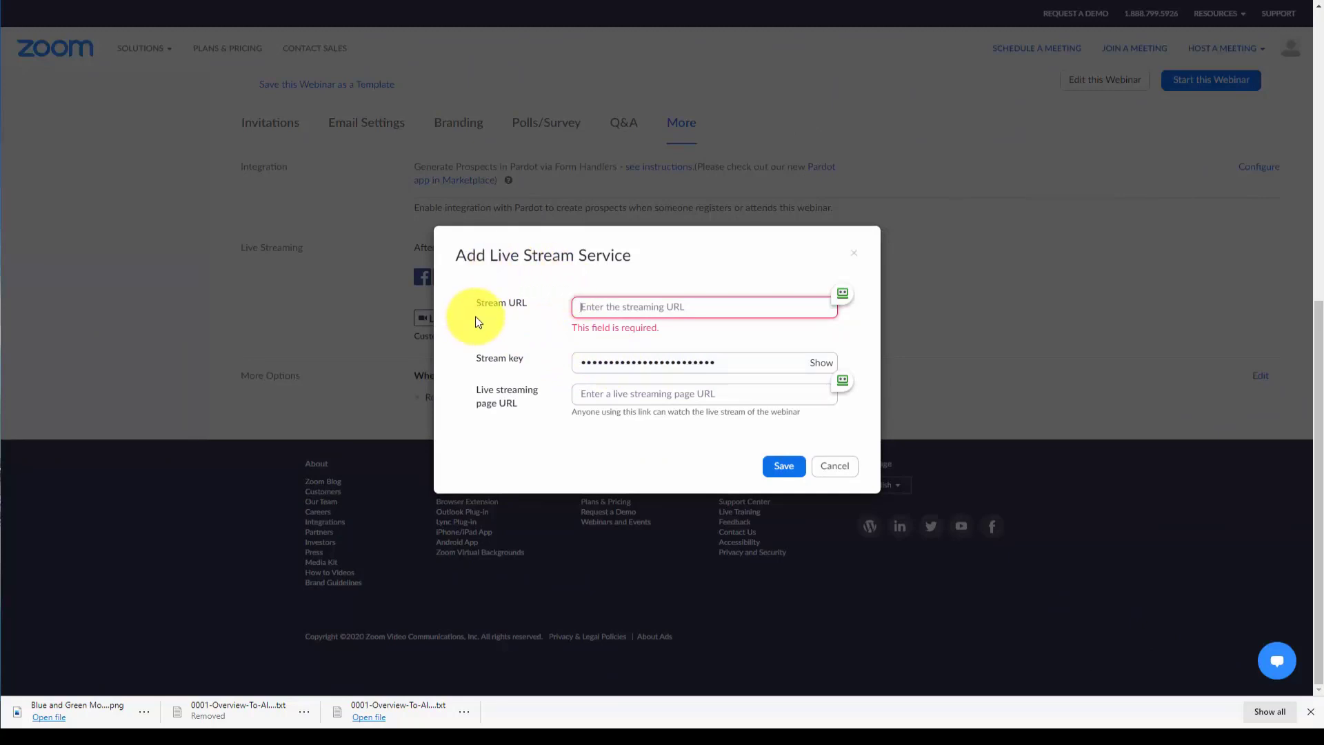
pyautogui.click(606, 316)
pyautogui.hotkey('ctrl', 'v')
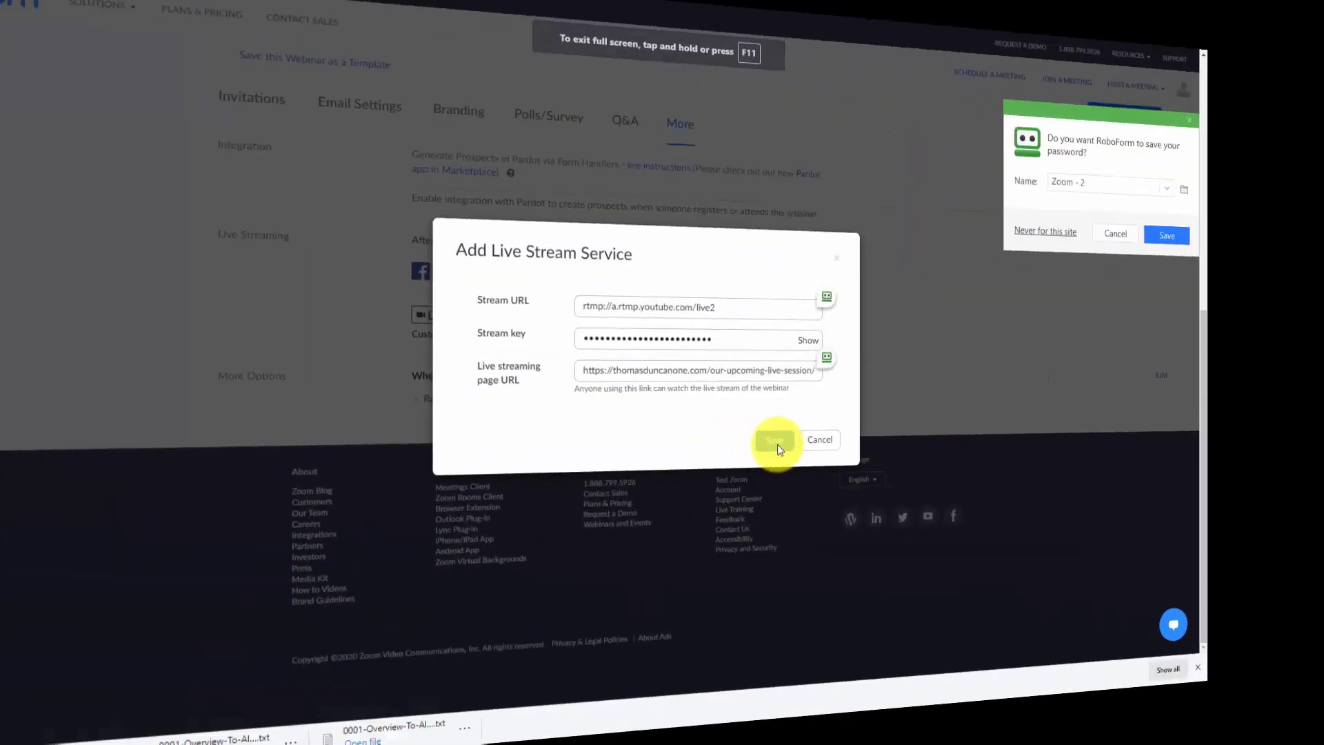
pyautogui.click(783, 443)
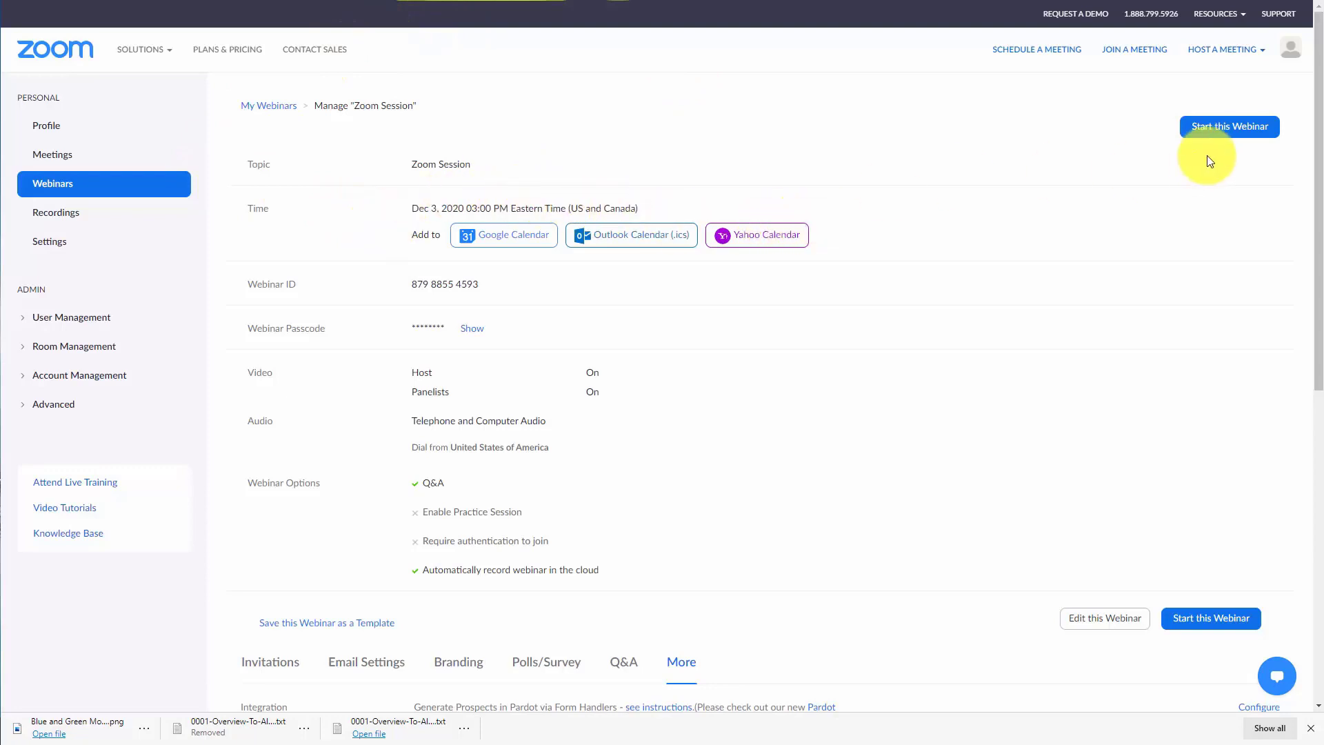
# Start the "Zoom Session" webinar and share Screen 3
pyautogui.click(1212, 130)
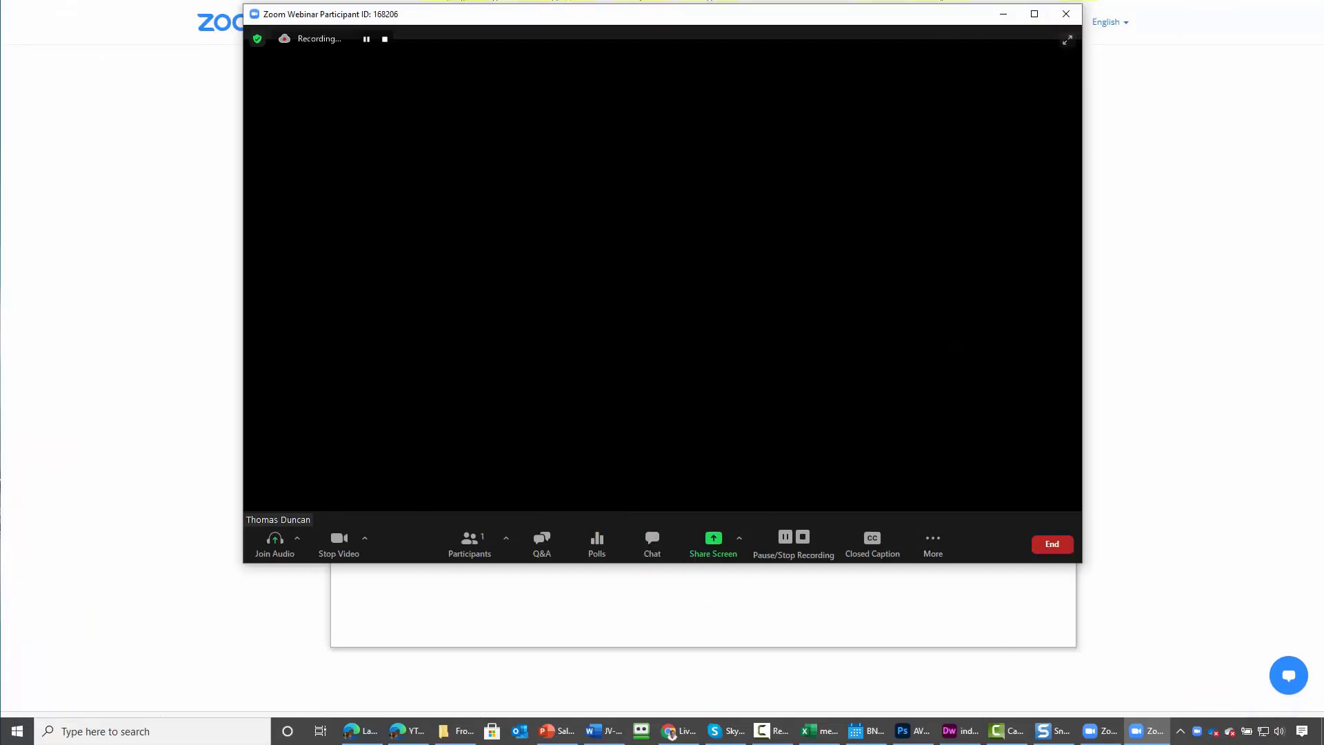
pyautogui.click(718, 540)
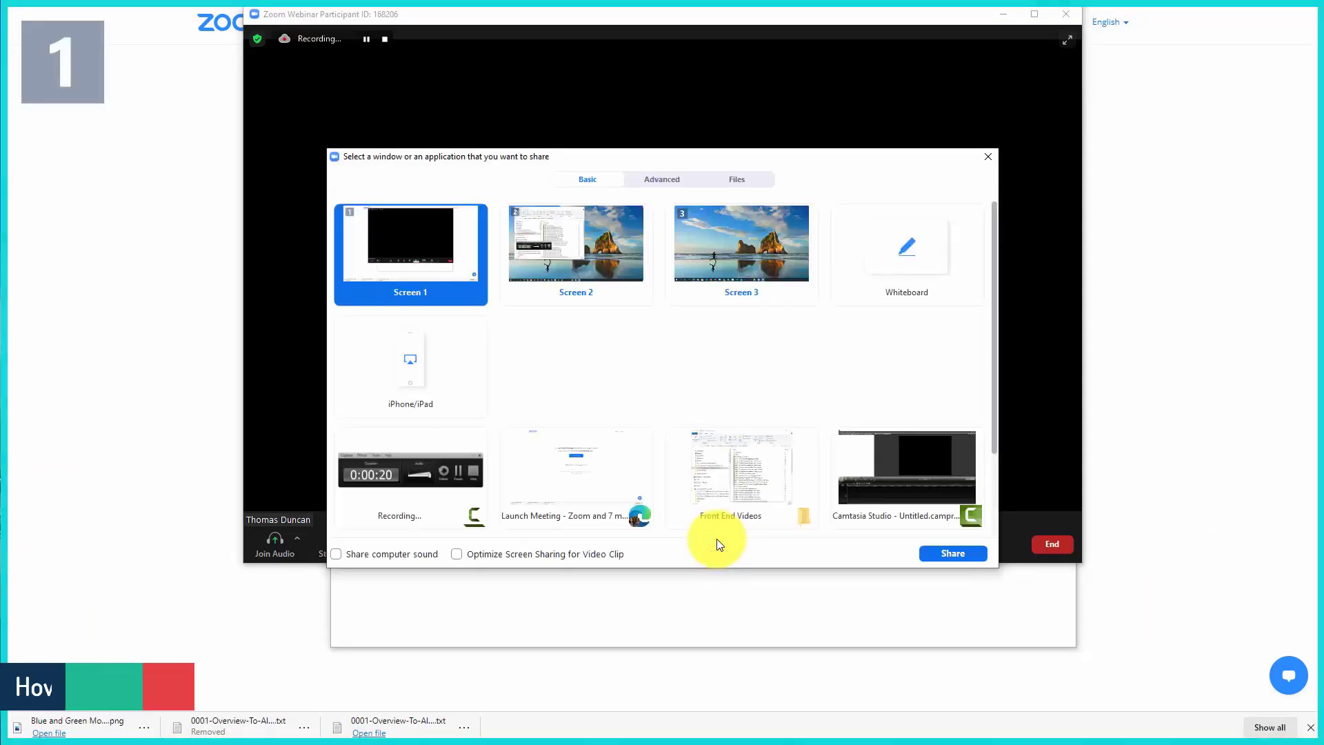
pyautogui.click(718, 259)
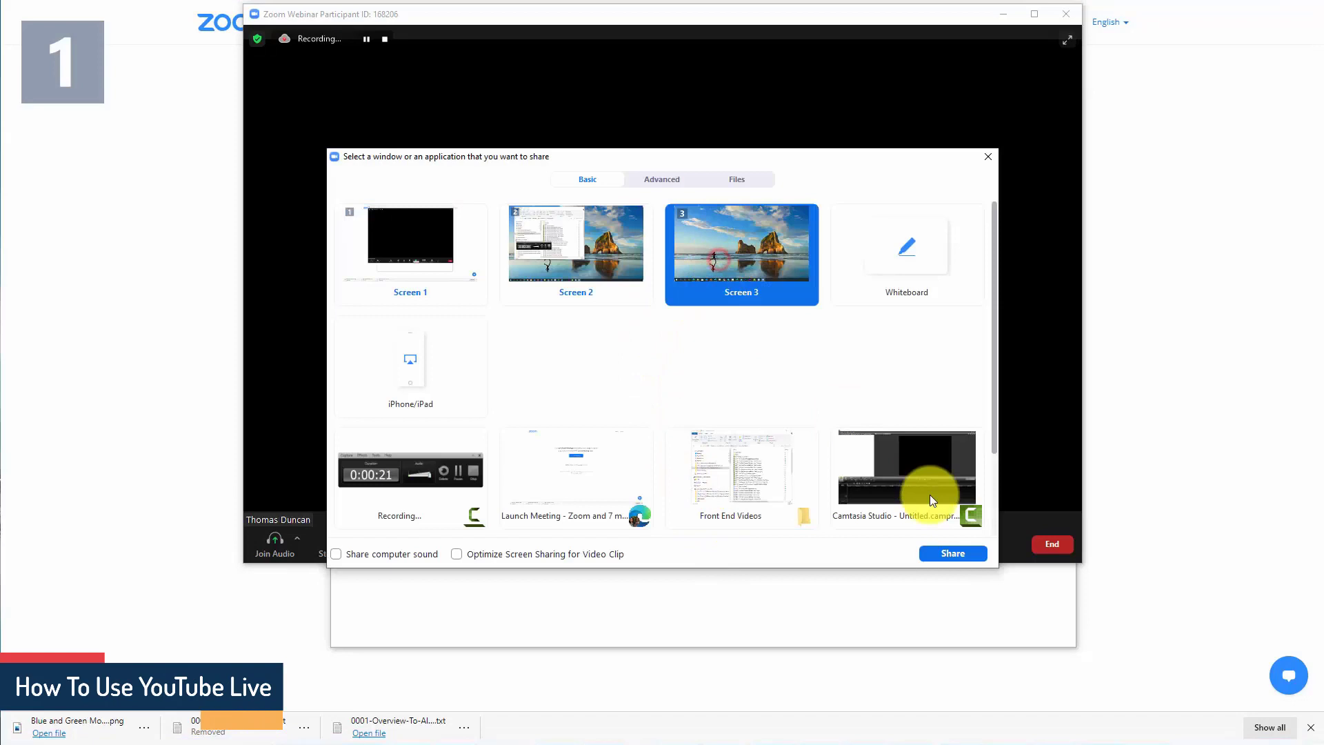
pyautogui.click(952, 552)
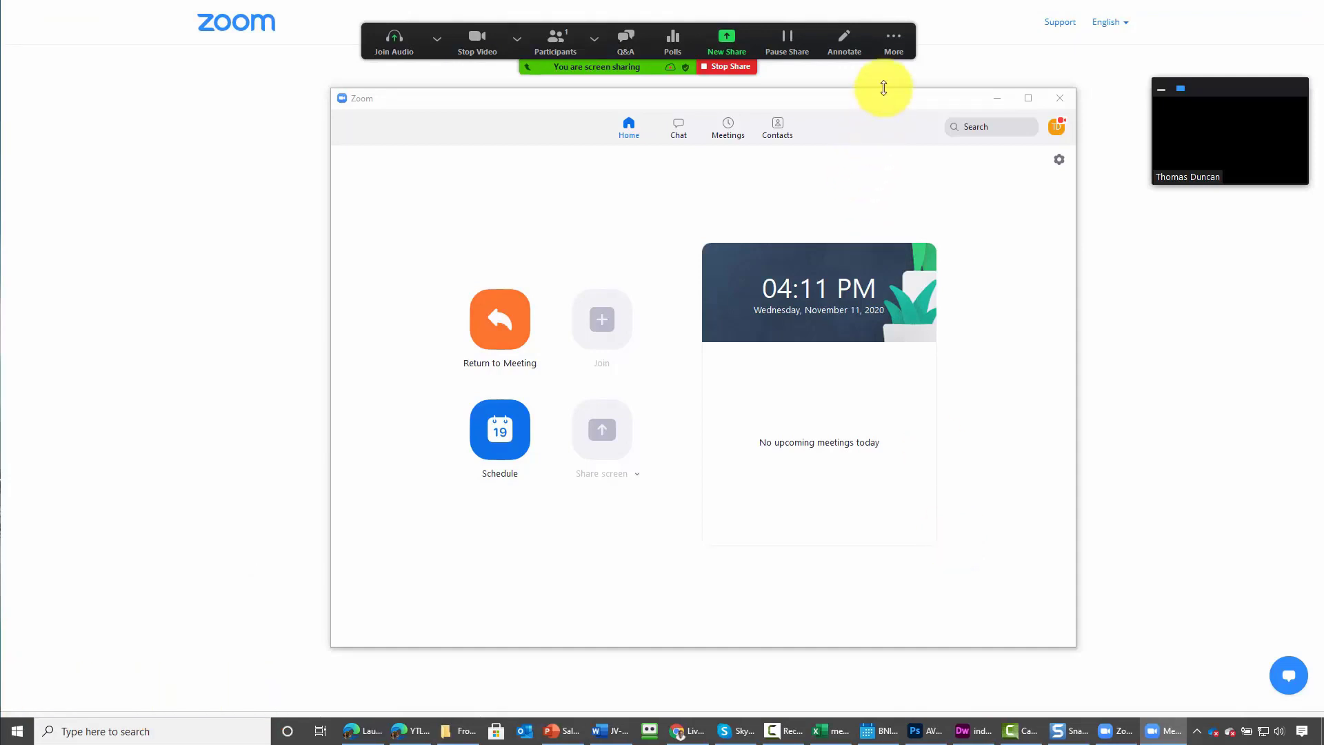
# Broadcast the running webinar live on the custom live streaming service
pyautogui.click(891, 42)
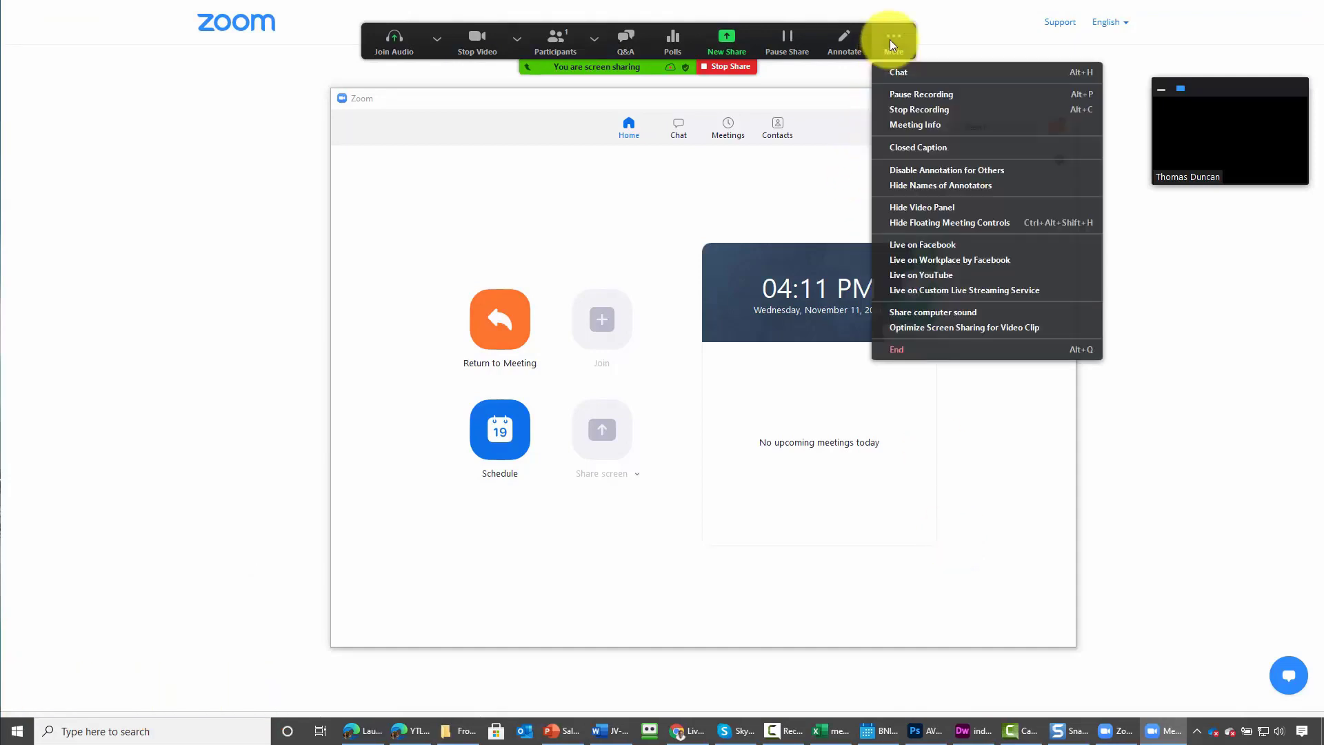
pyautogui.click(920, 295)
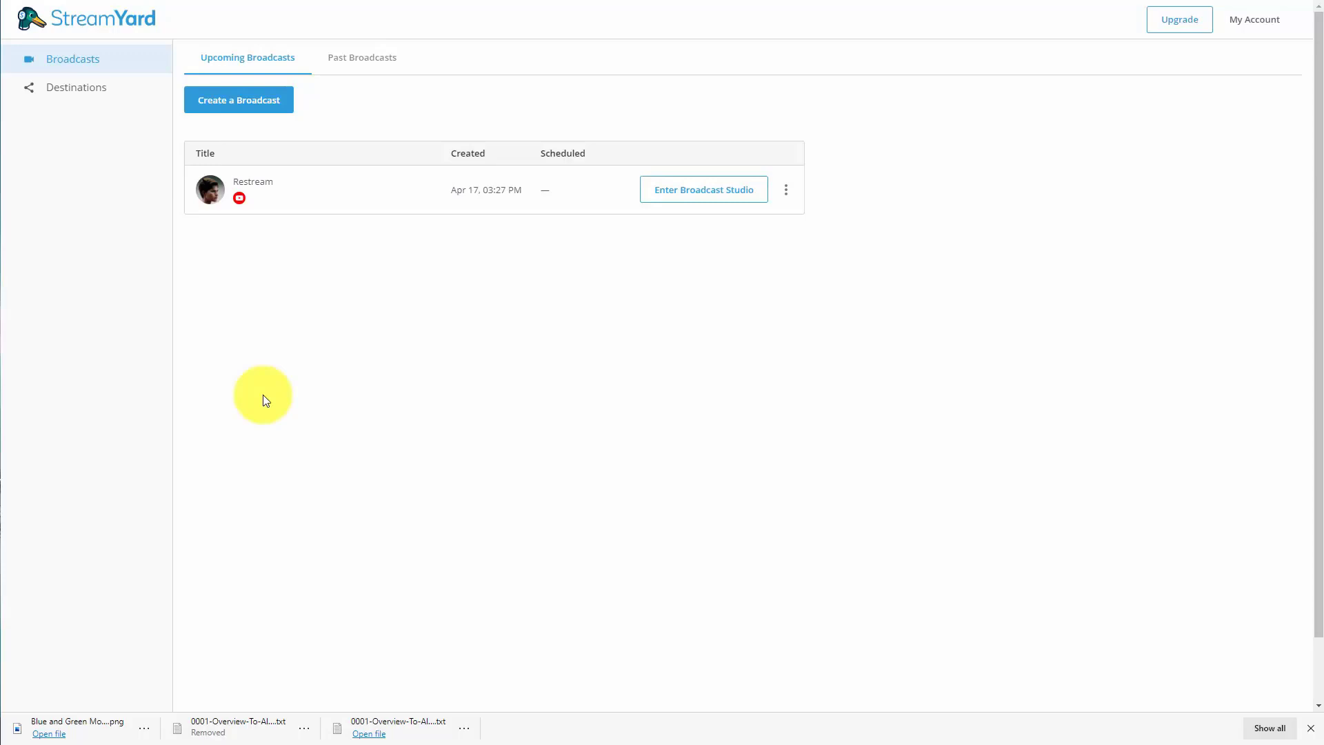
# Switch to StreamYard and open the Custom RTMP option for adding a new destination
pyautogui.click(91, 98)
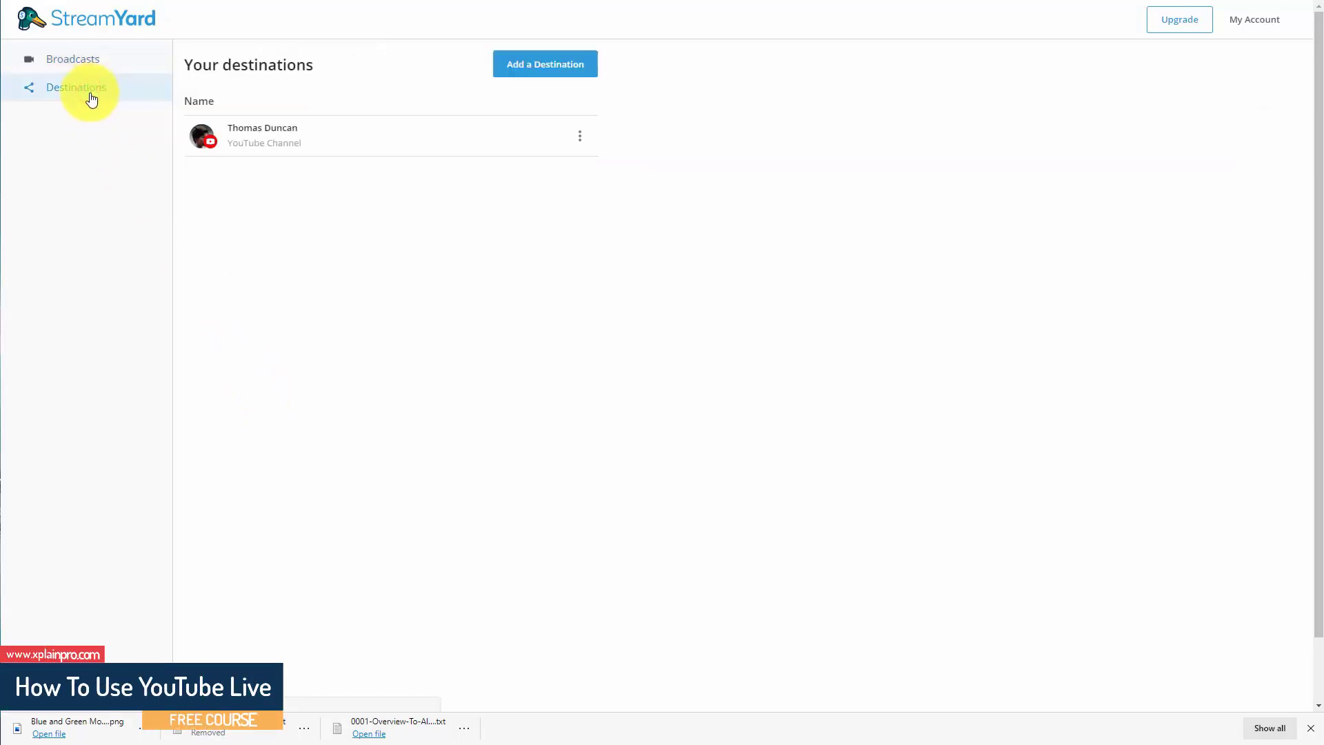
pyautogui.click(543, 60)
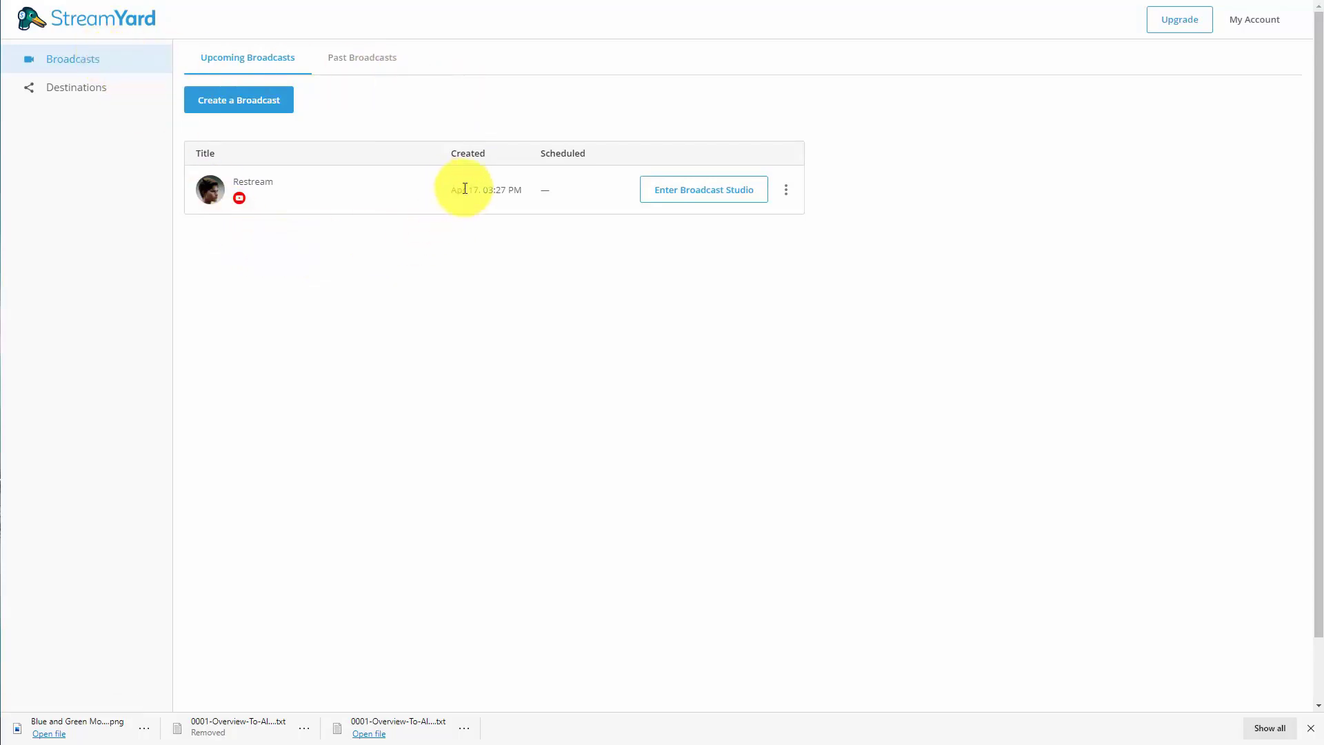
pyautogui.click(86, 94)
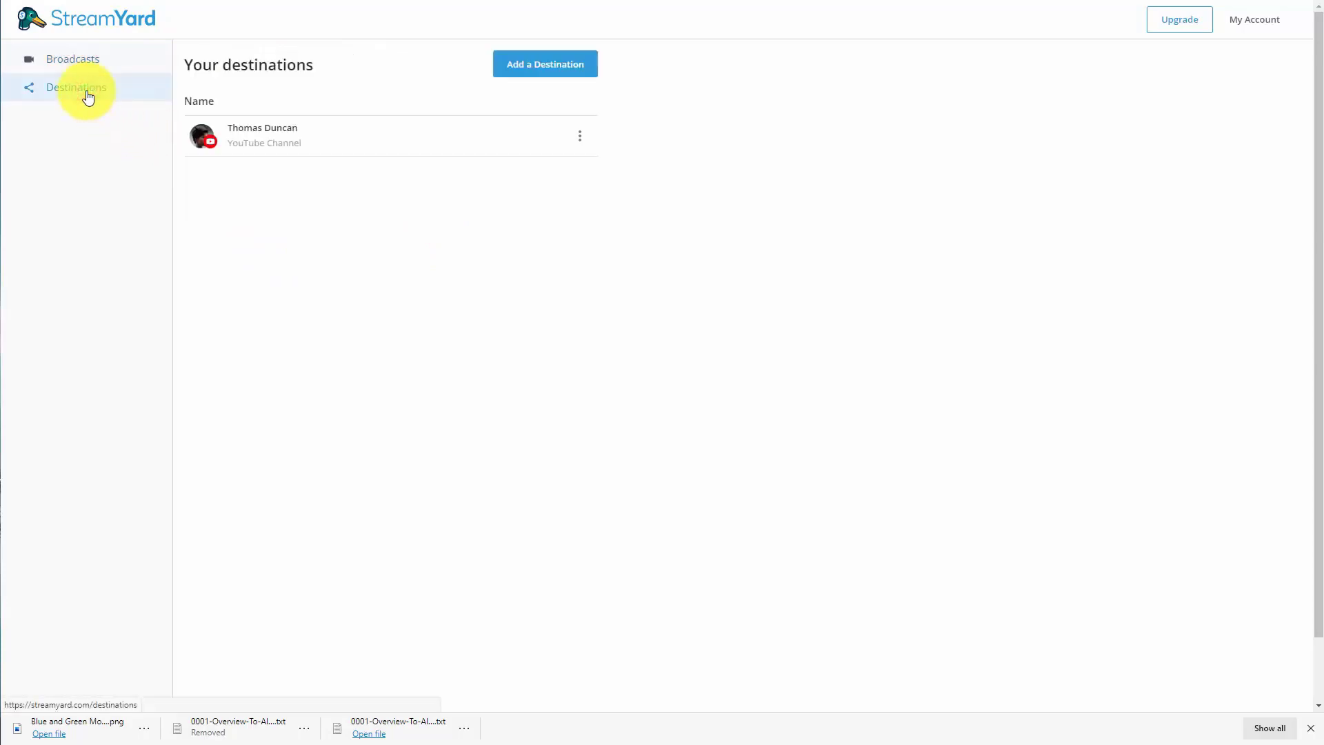
pyautogui.click(527, 69)
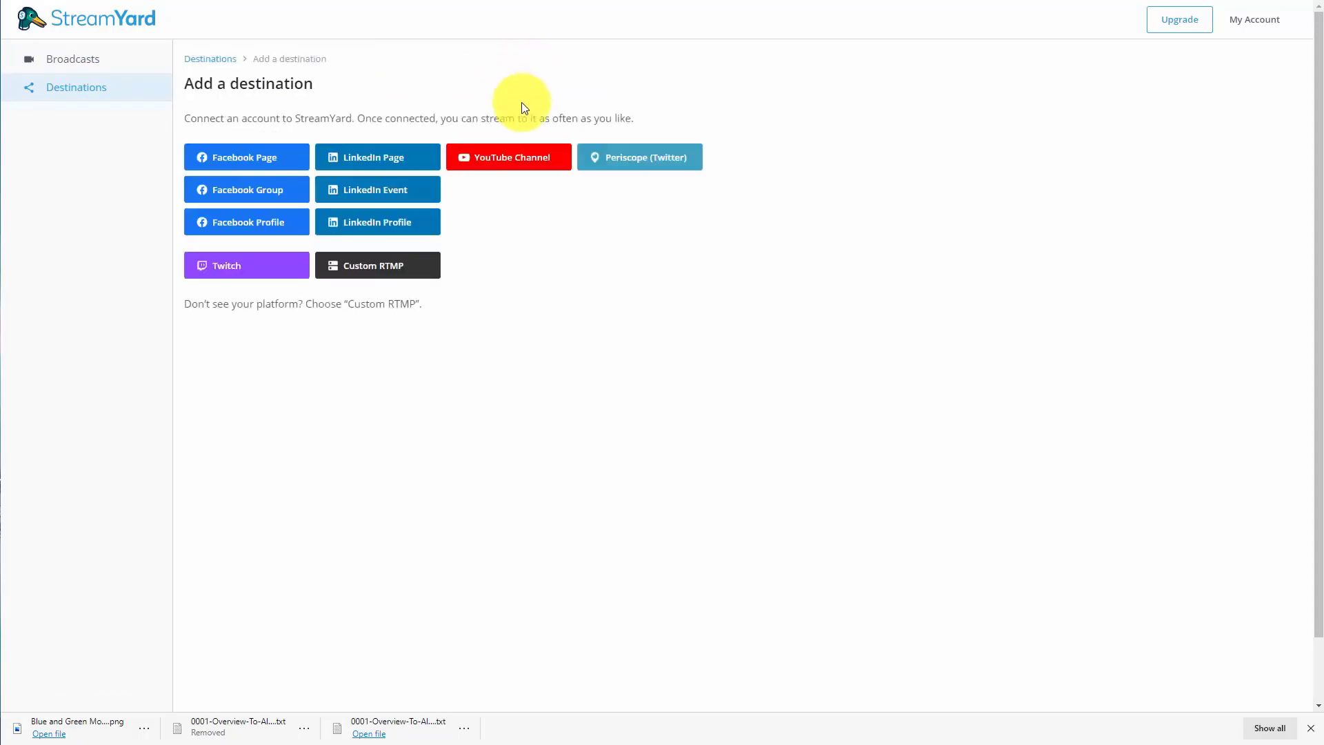
pyautogui.click(370, 274)
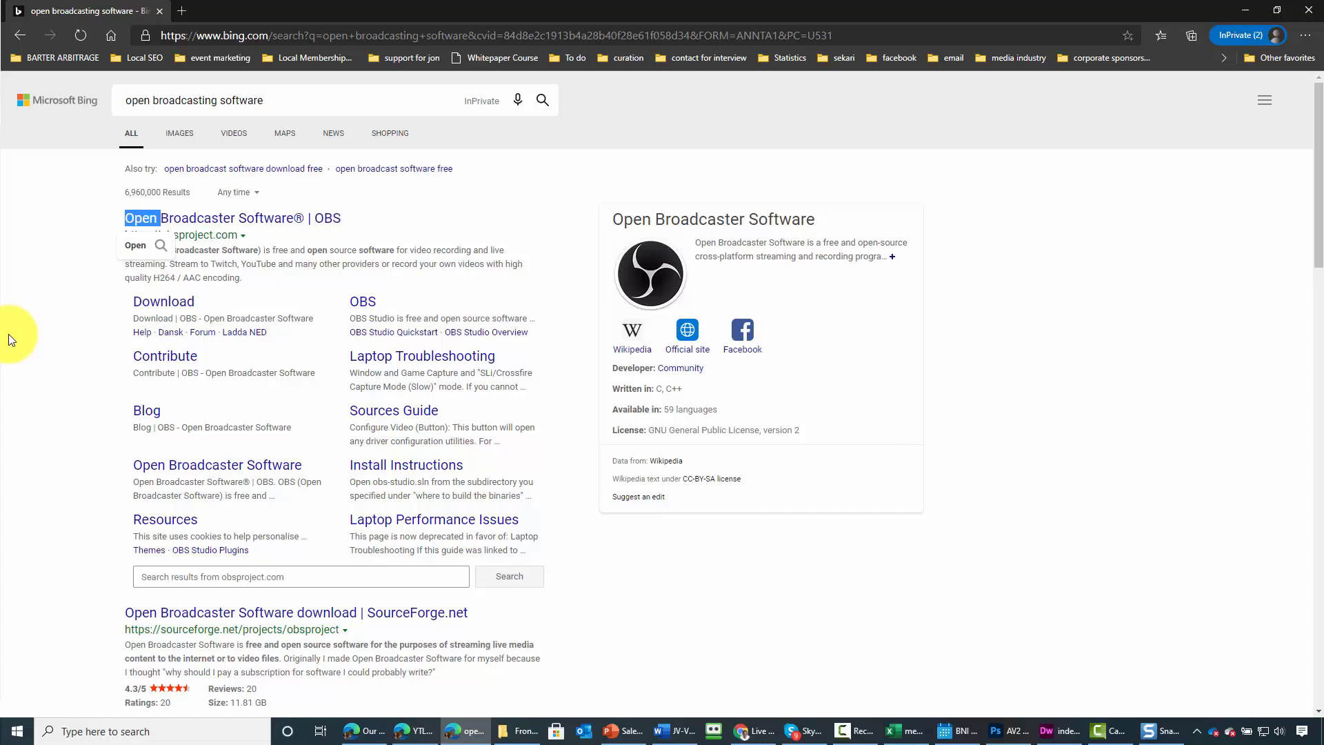
# Download OBS Studio for Windows from the official OBS website and install it, launching it on completion
pyautogui.click(245, 217)
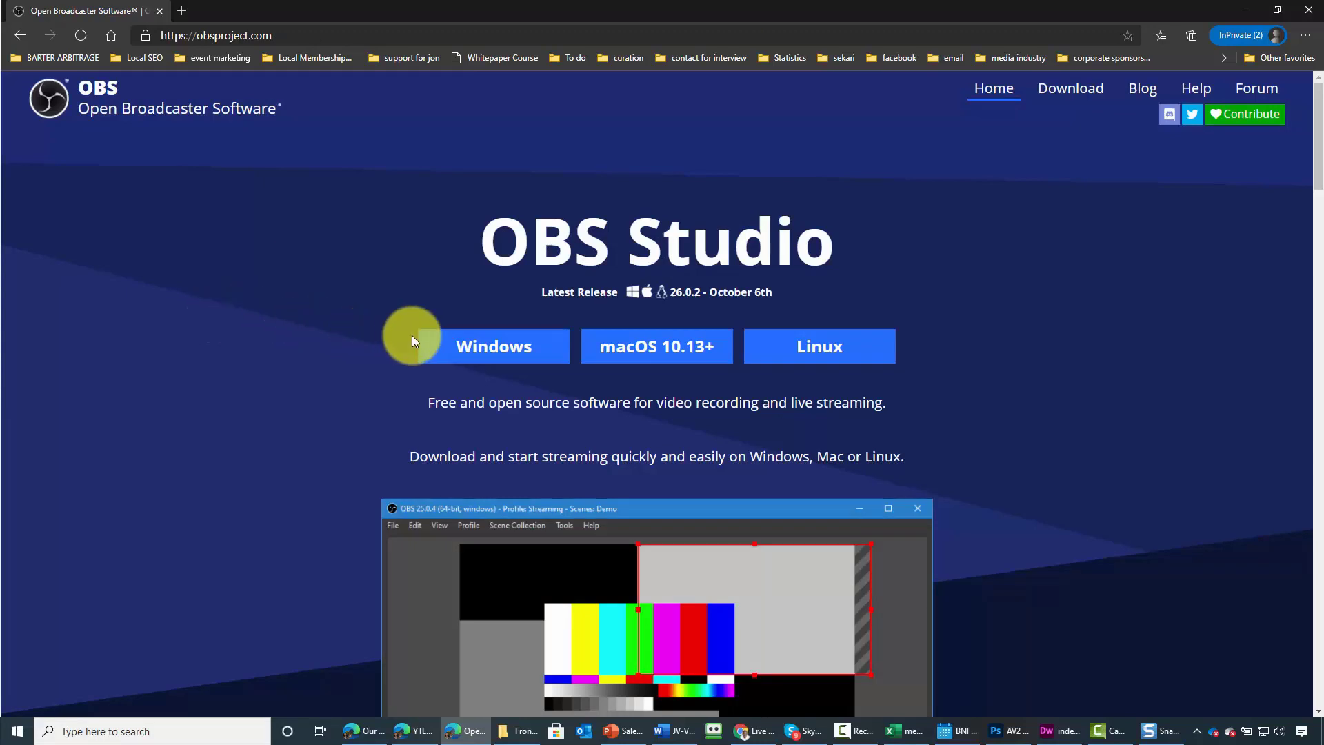
pyautogui.click(472, 352)
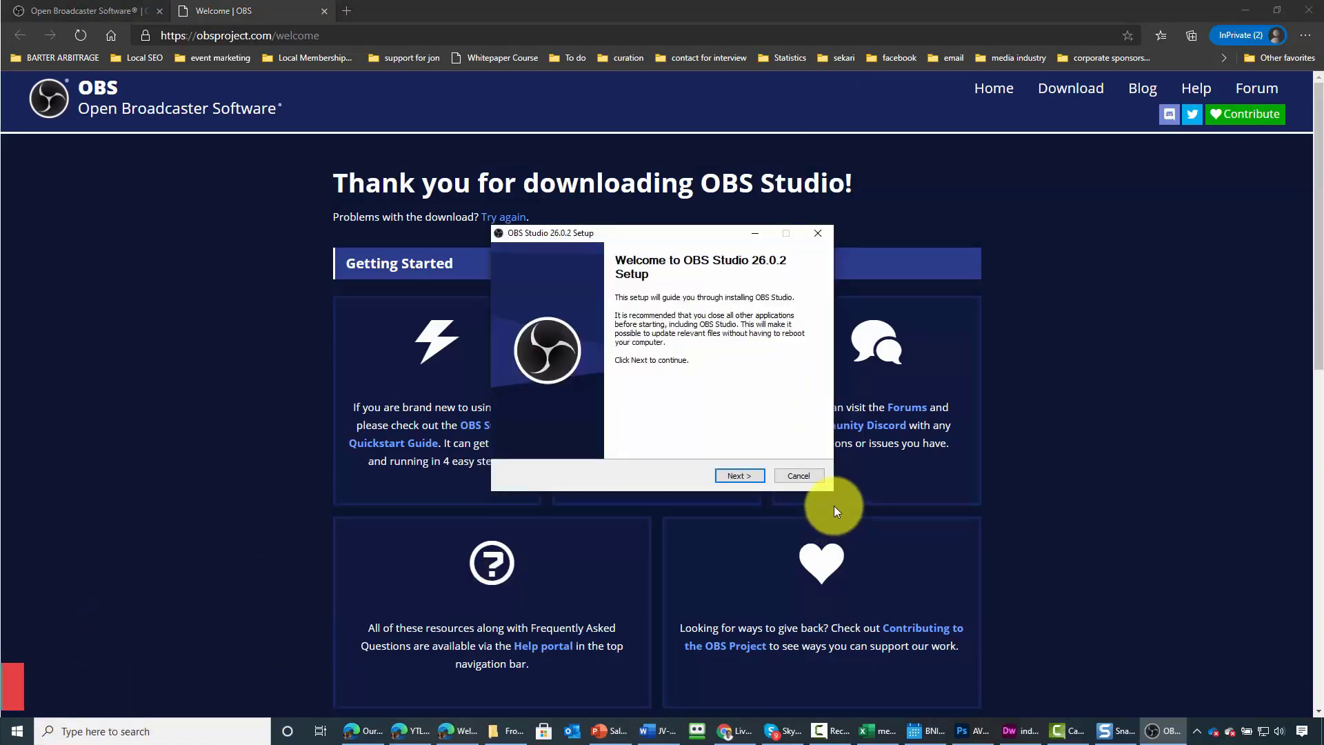
pyautogui.click(732, 476)
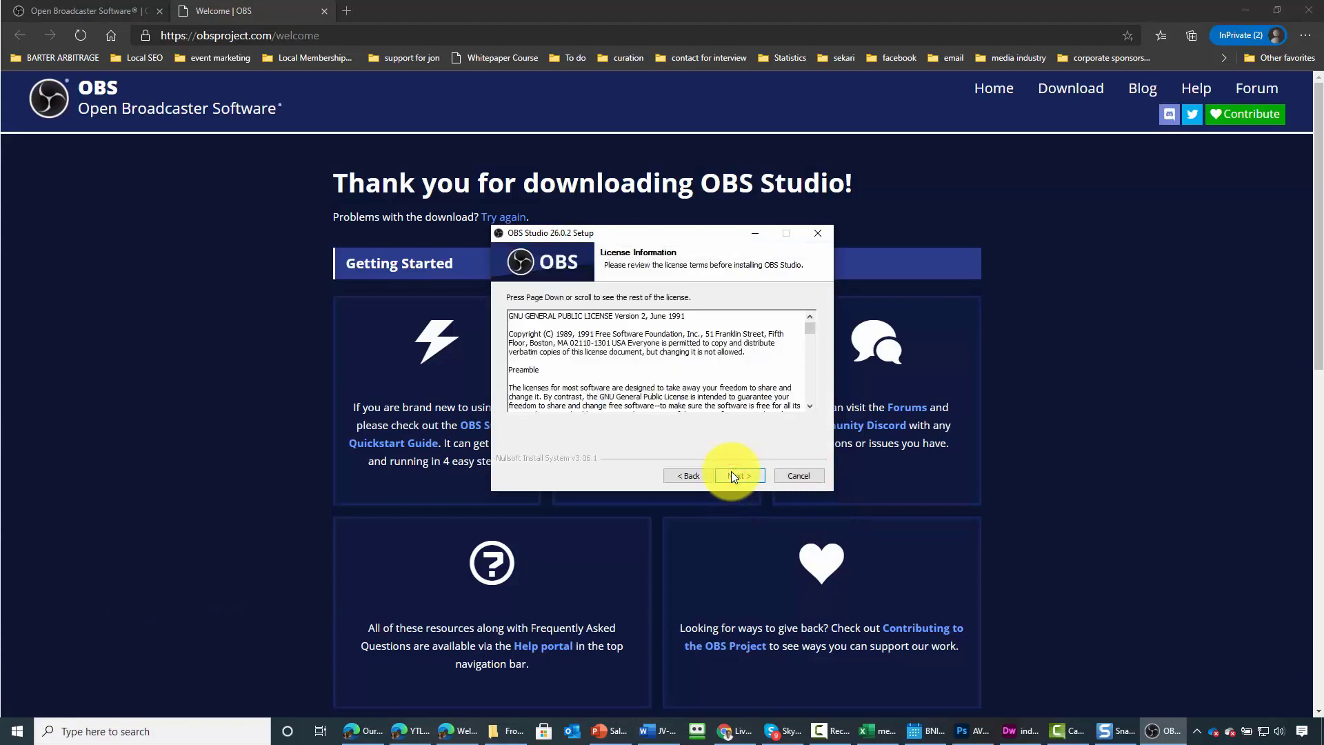
pyautogui.click(731, 472)
pyautogui.click(732, 477)
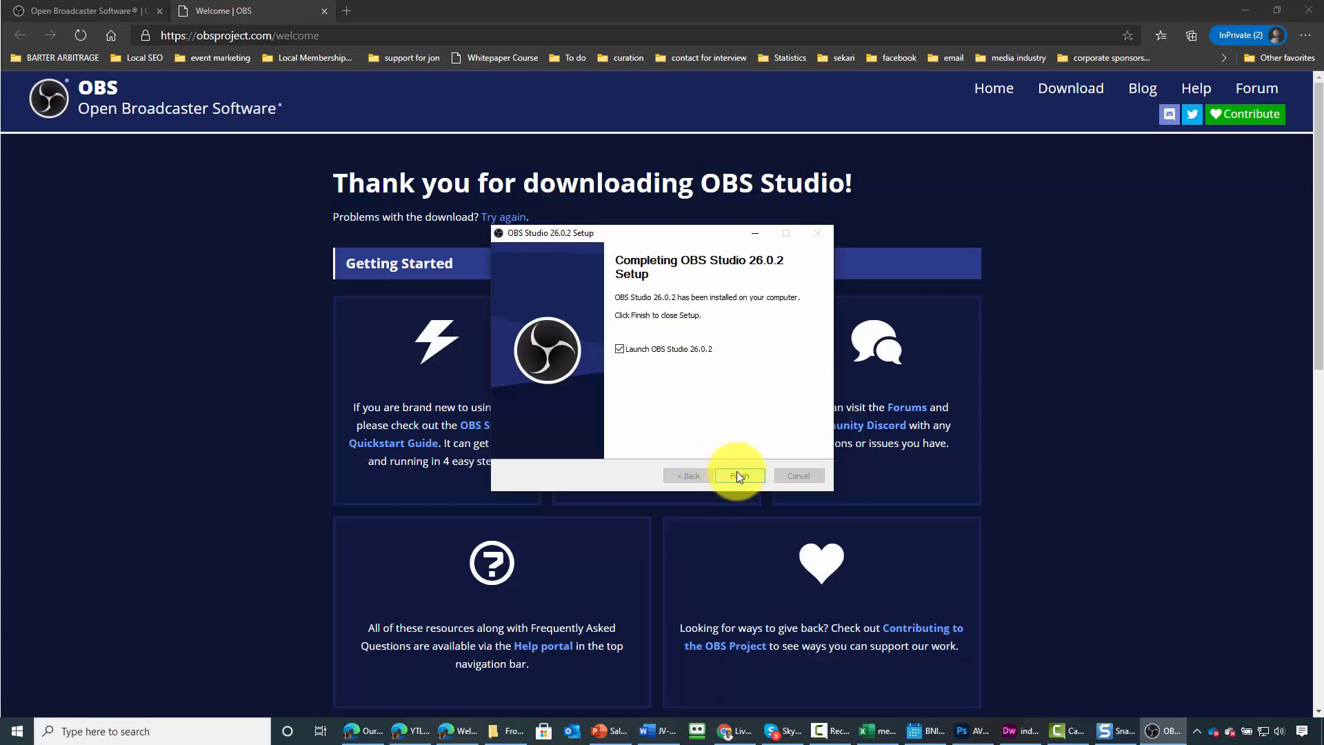
pyautogui.click(738, 476)
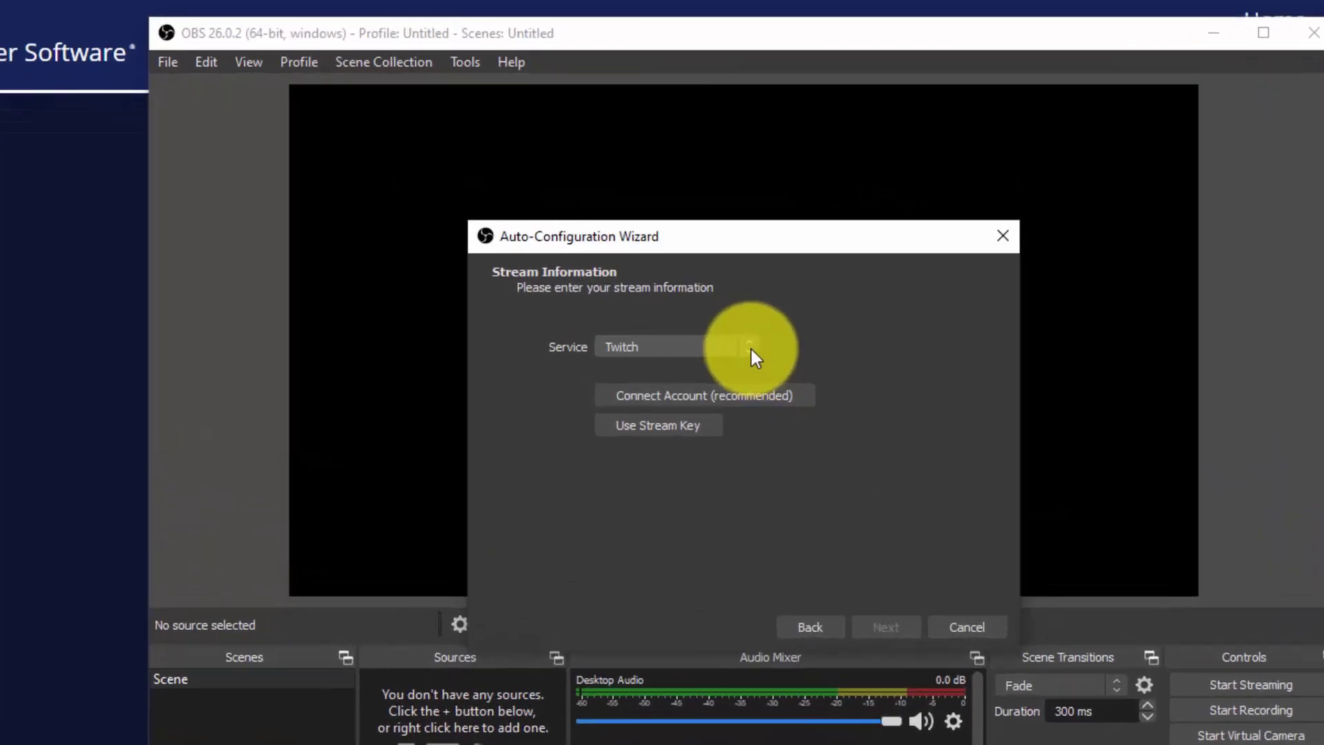
# Set the OBS streaming service to YouTube - RTMP and paste the stream key copied from the Dec 5 YouTube stream
pyautogui.click(665, 292)
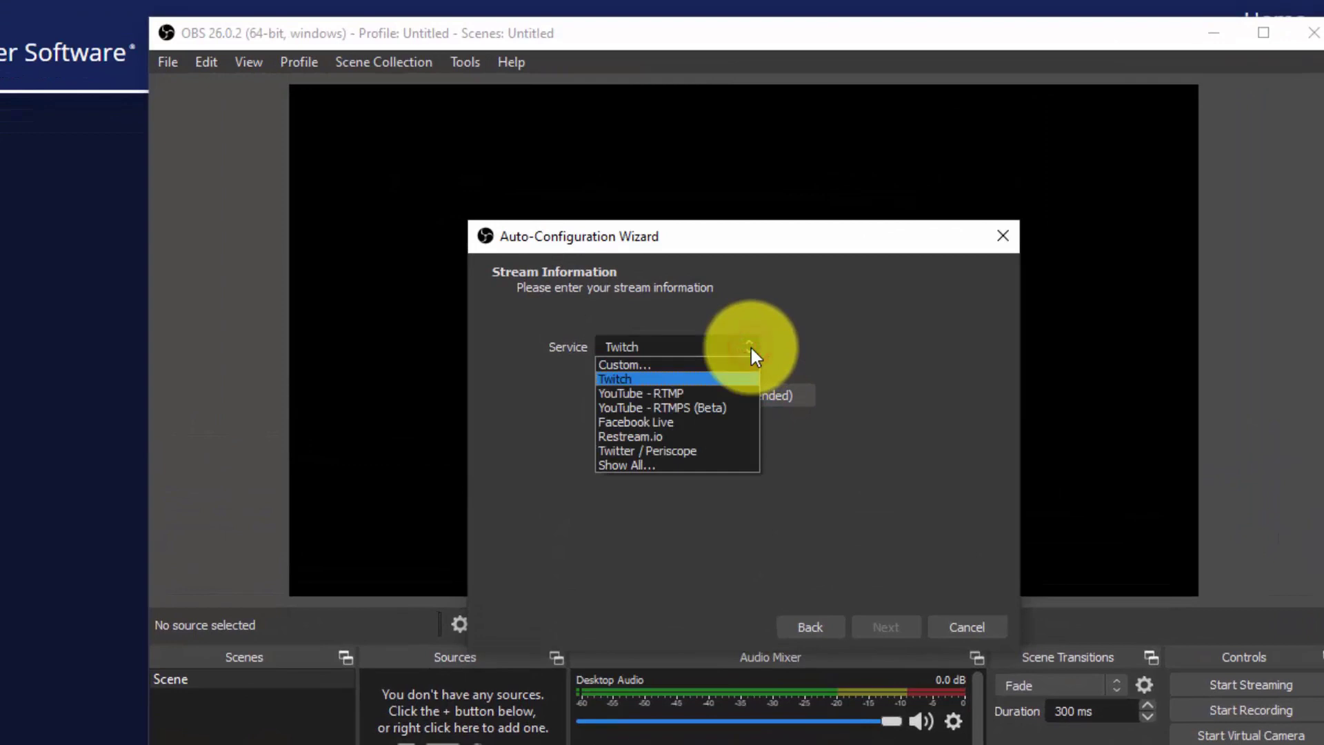
pyautogui.click(652, 390)
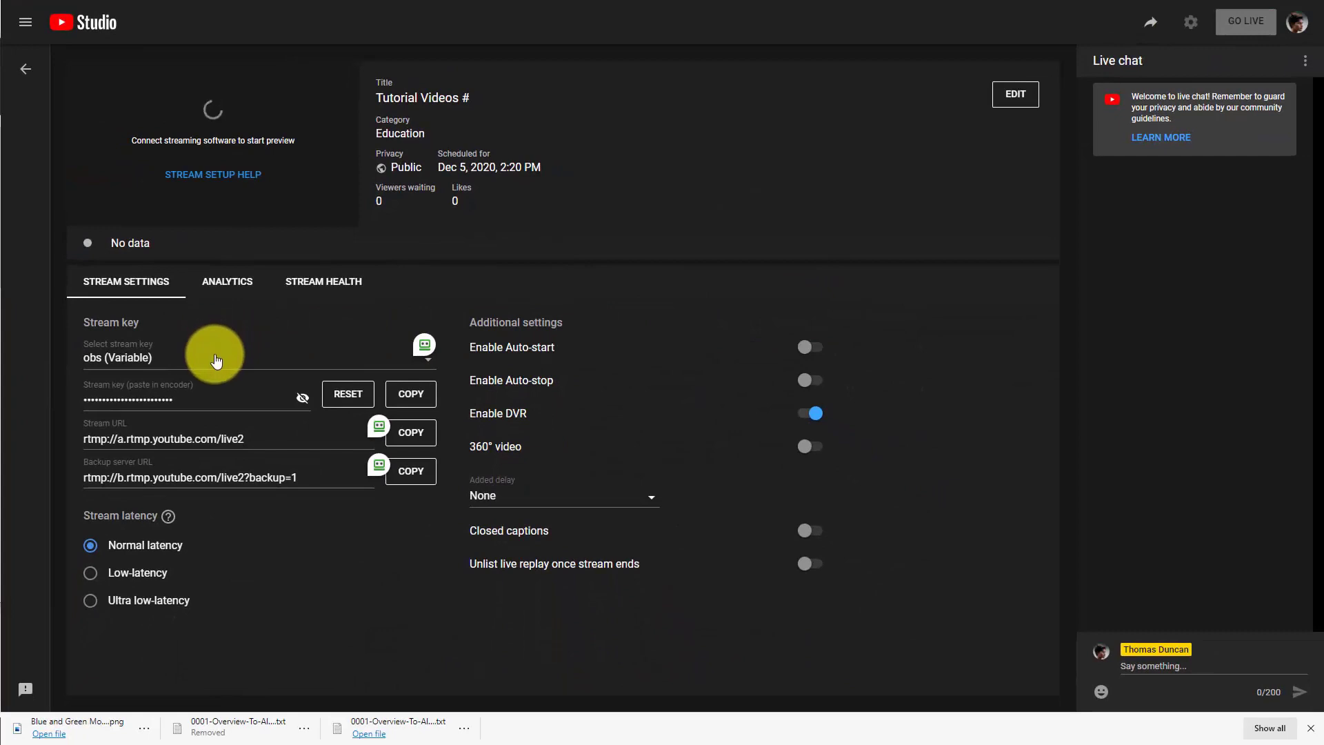
pyautogui.click(395, 398)
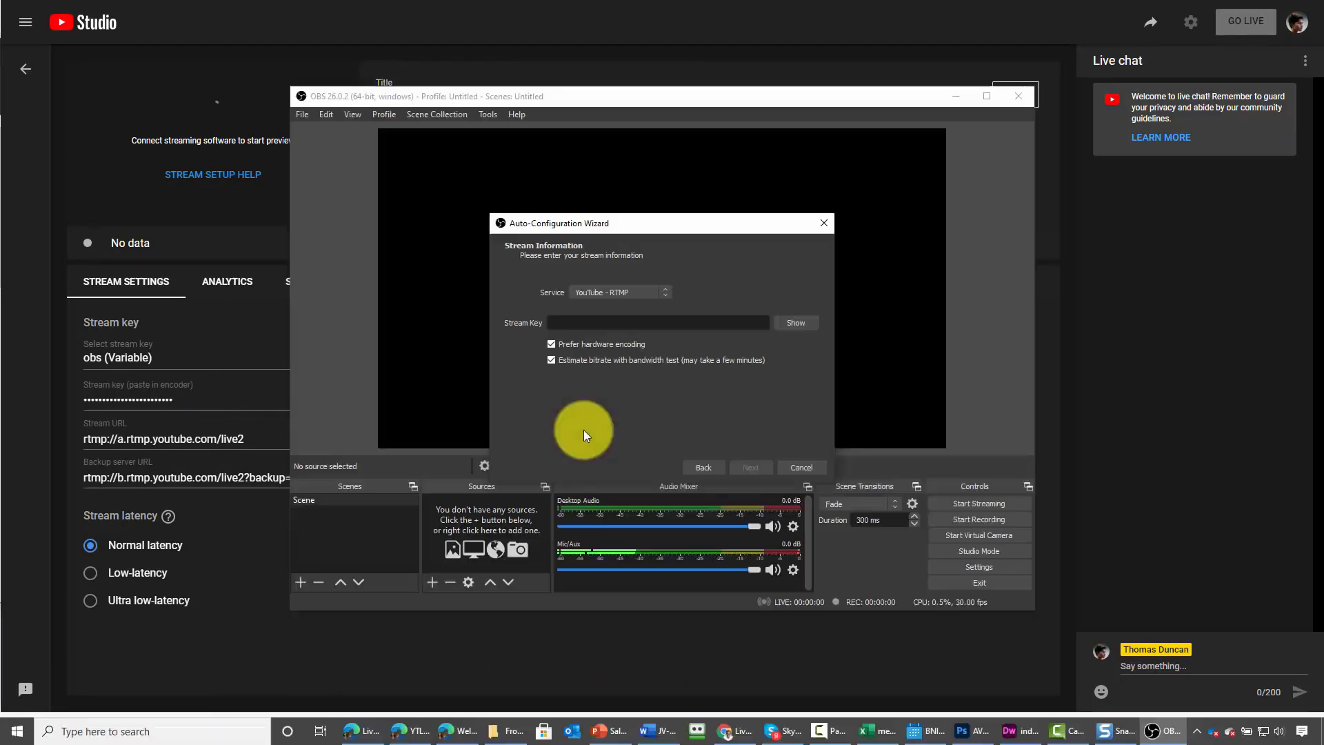
pyautogui.click(558, 325)
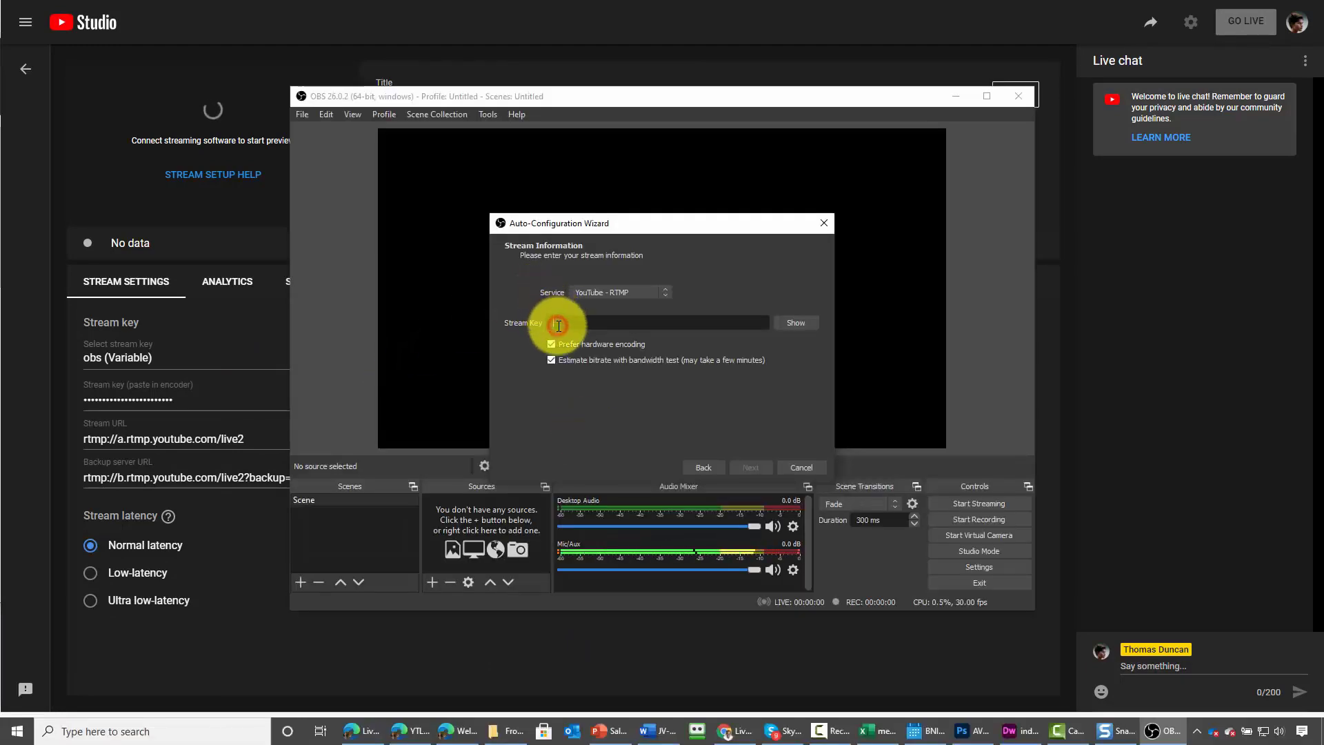
pyautogui.hotkey('ctrl', 'v')
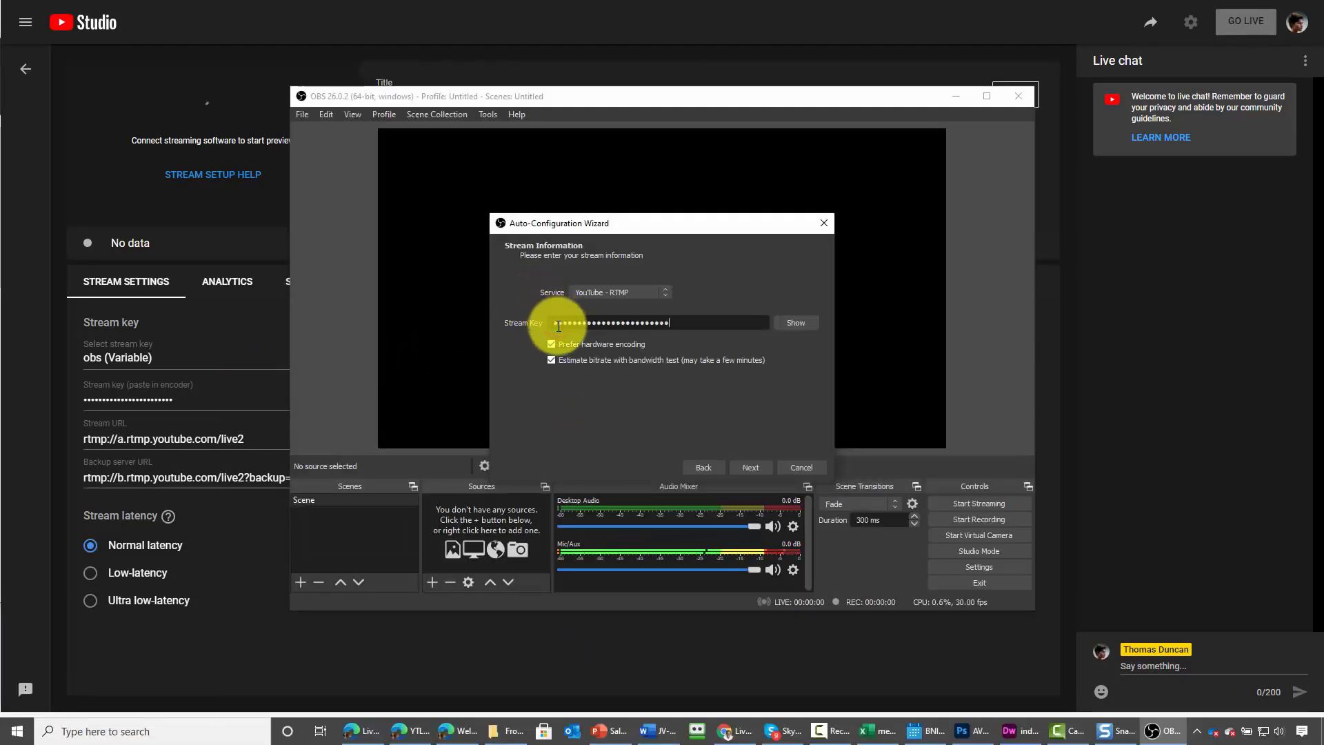
# Run the OBS auto-configuration test, apply the recommended settings, and start streaming
pyautogui.click(745, 469)
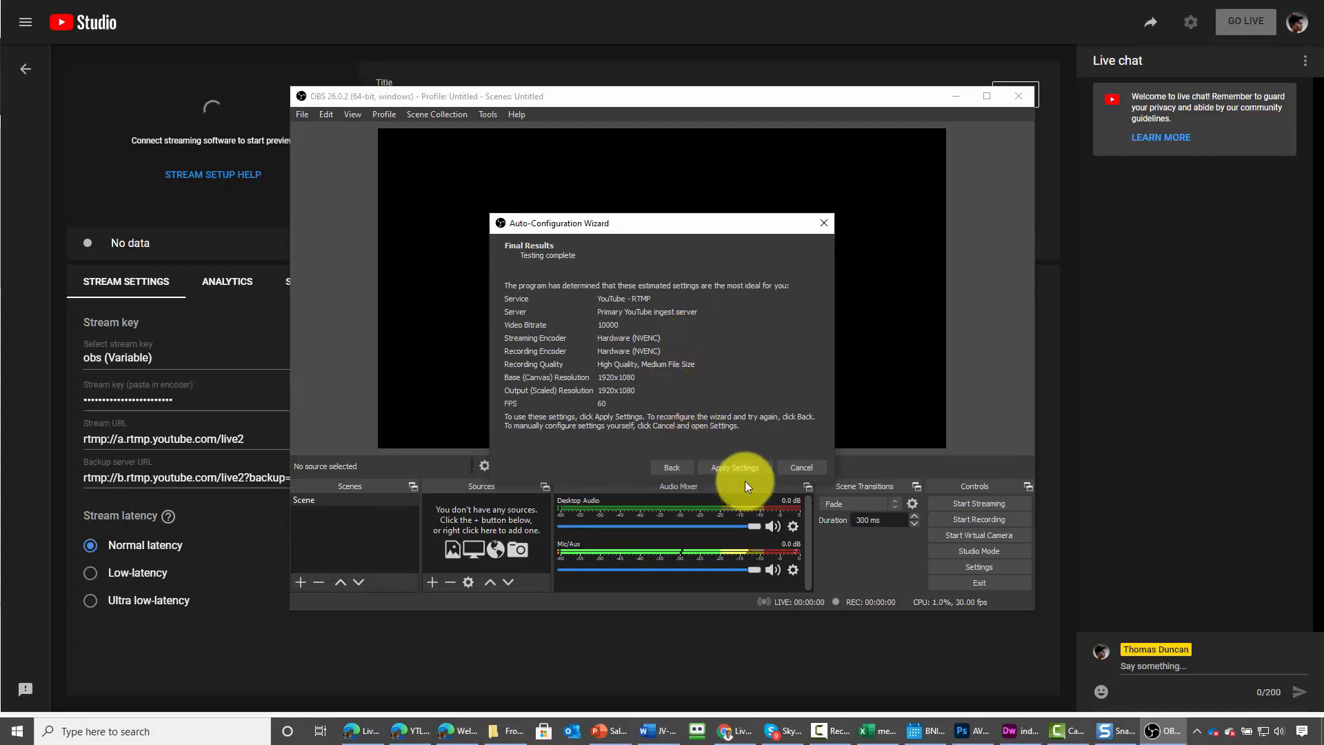
pyautogui.click(724, 467)
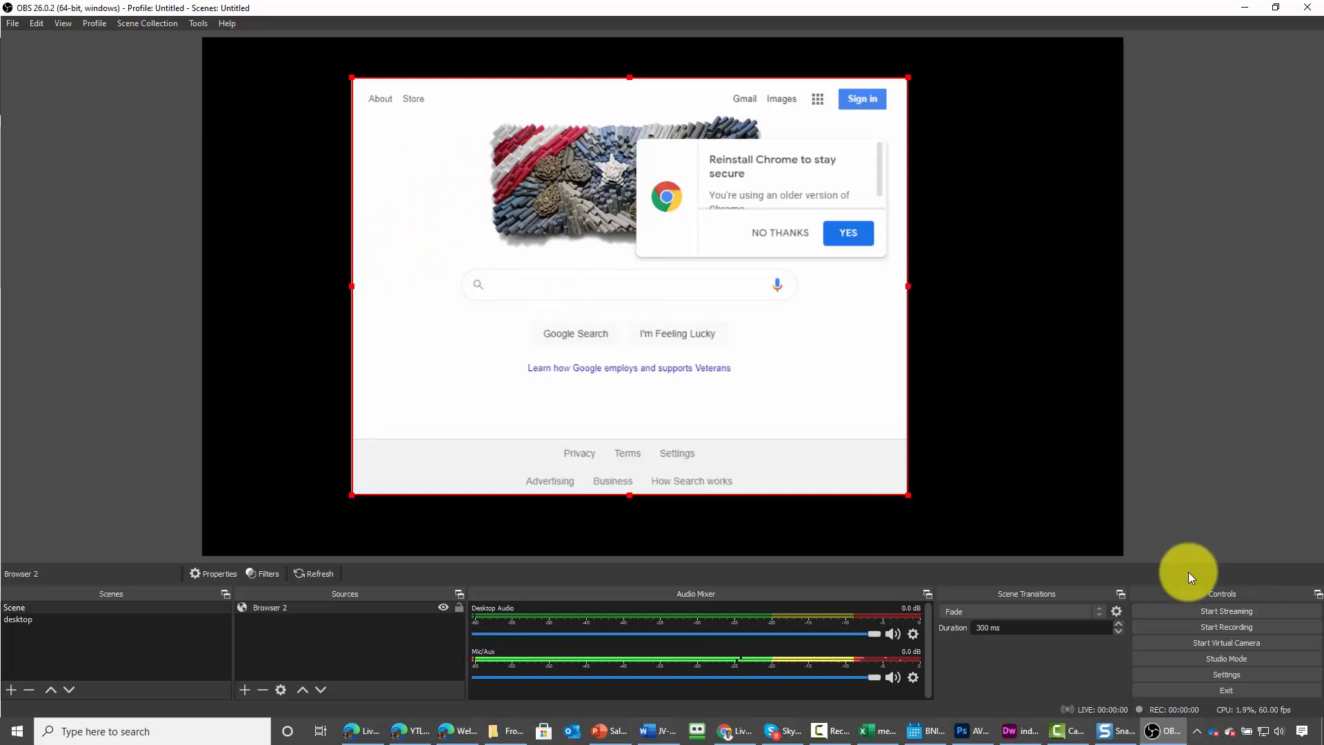
pyautogui.click(1226, 613)
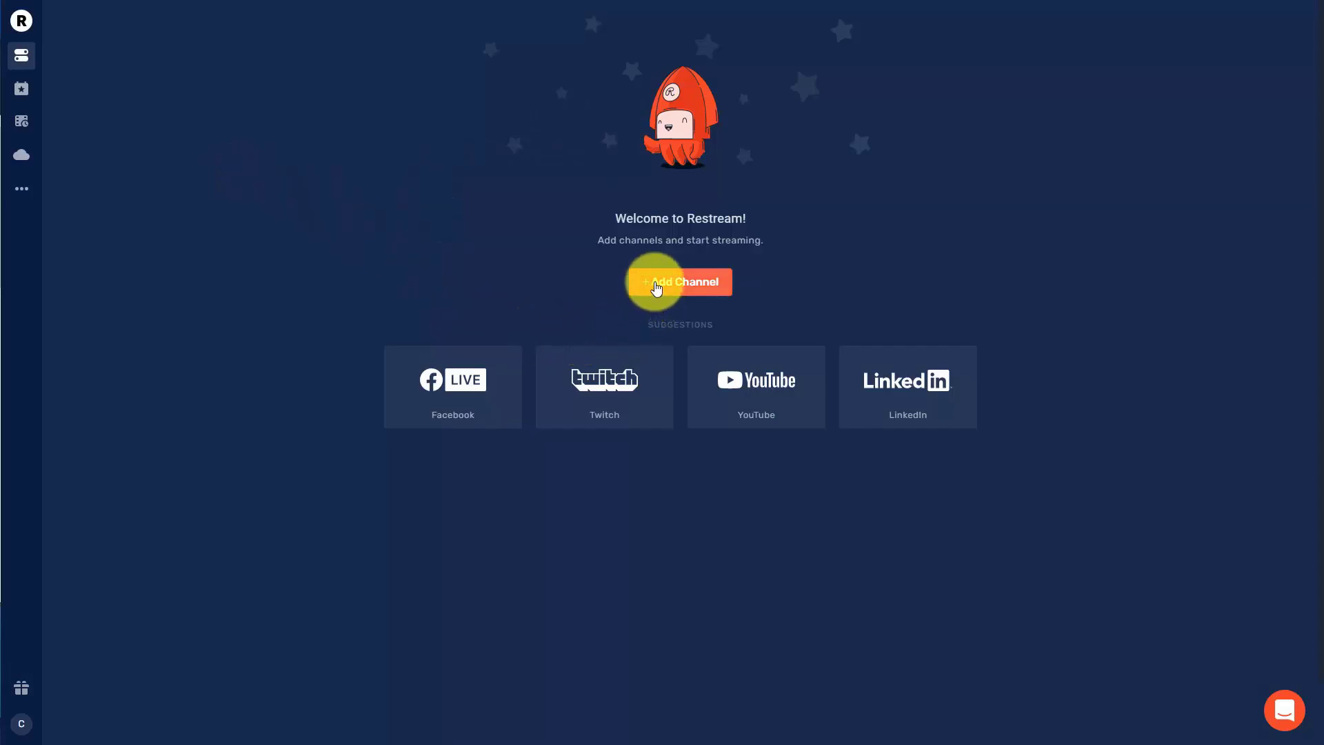
# Switch to Restream and add a YouTube channel by connecting the account and allowing Restream access to the Google account
pyautogui.click(656, 284)
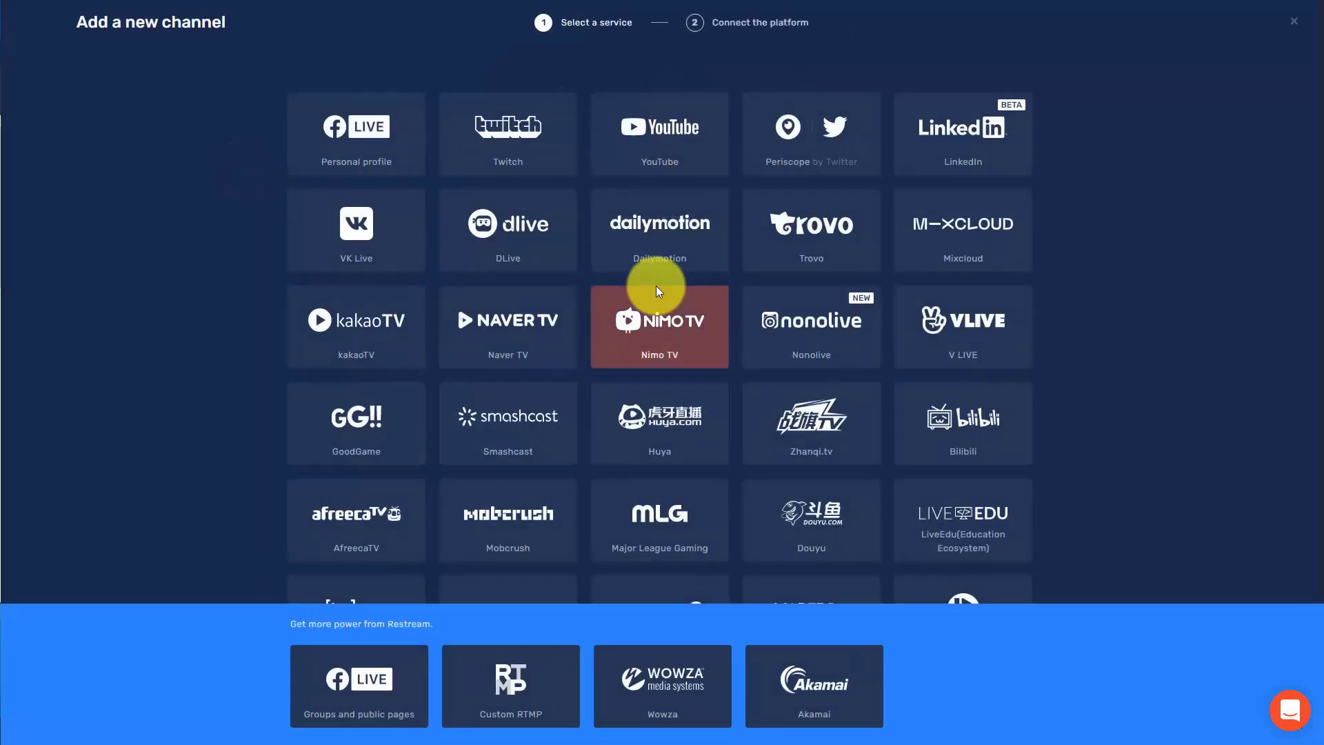
pyautogui.click(640, 136)
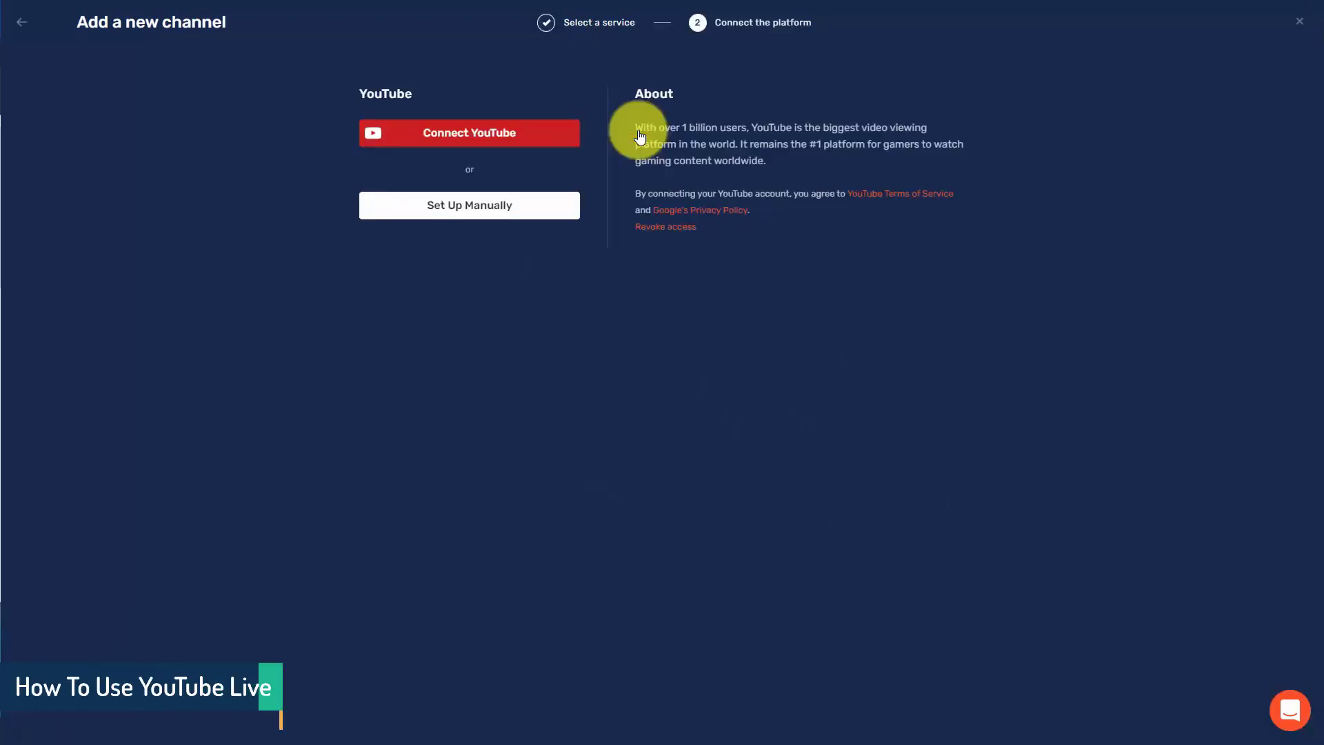
pyautogui.click(459, 136)
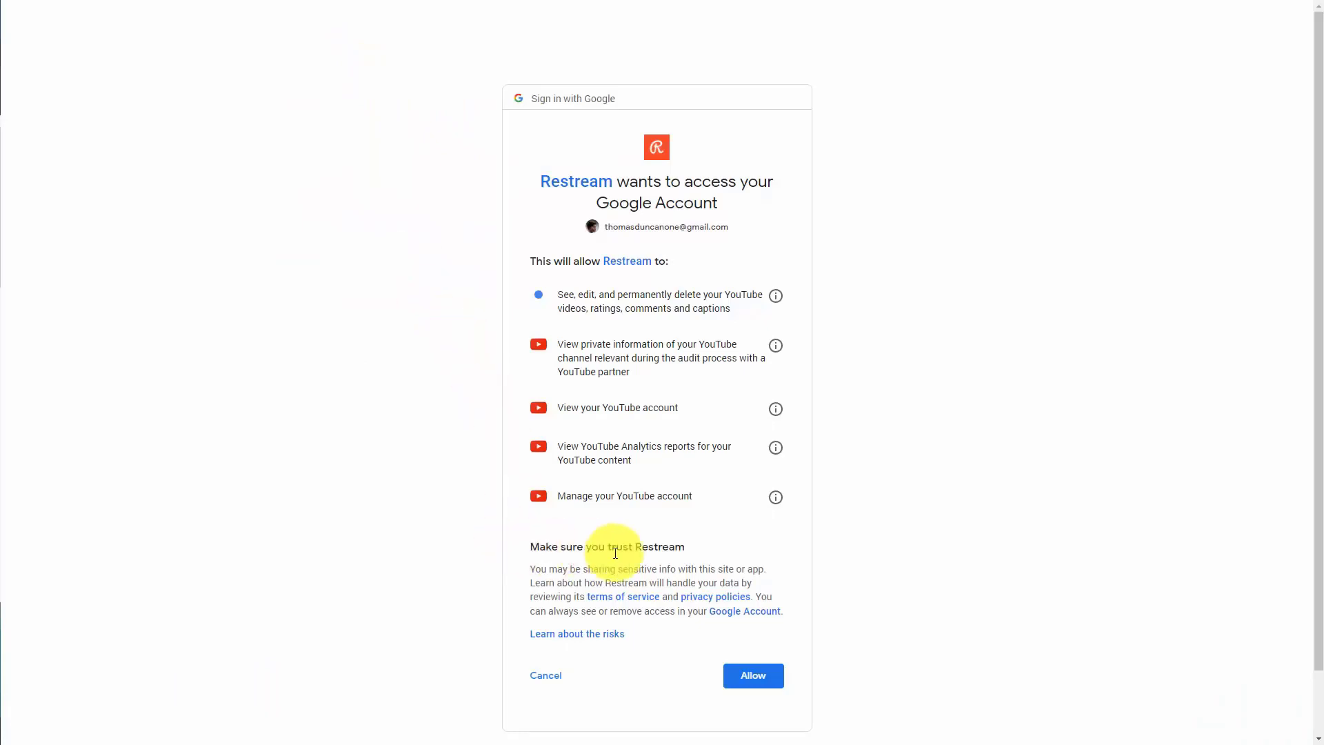
pyautogui.click(752, 685)
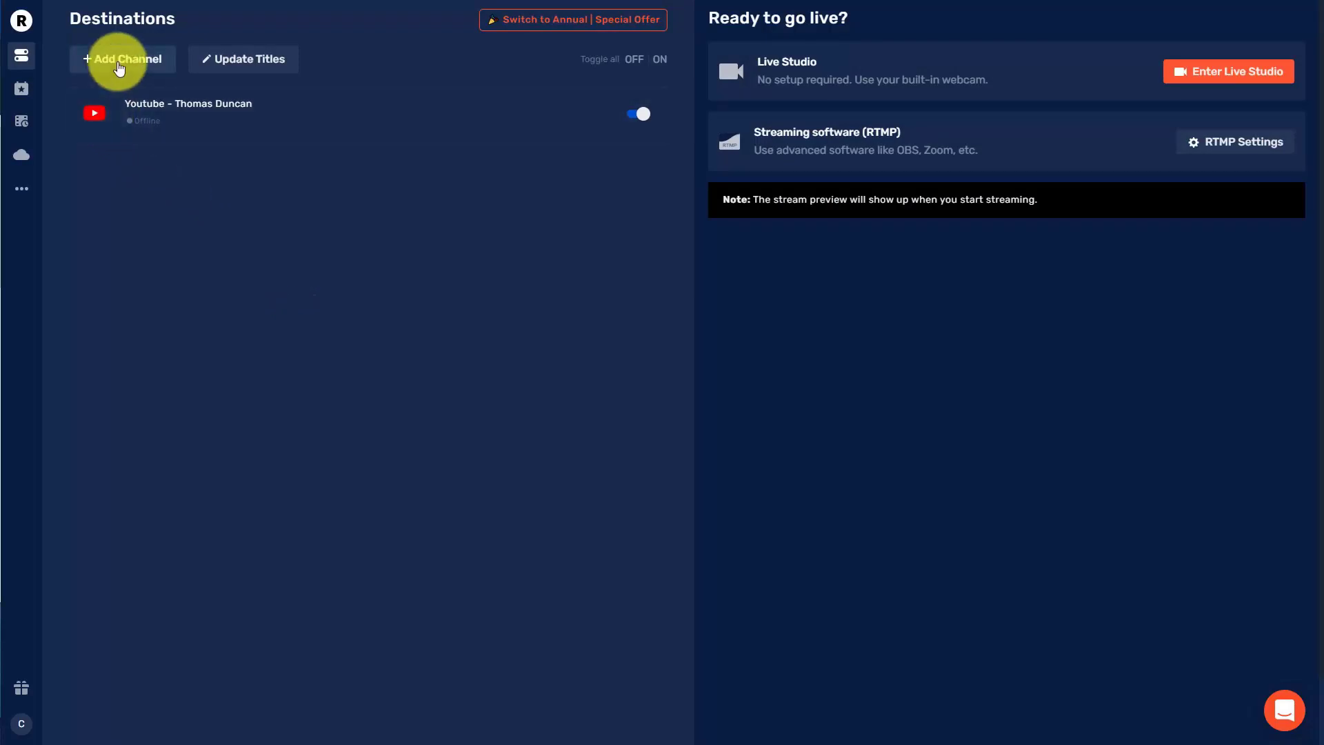
# Add a Facebook Groups and public pages channel that streams to the public page The Passon To Profit Mandate
pyautogui.click(118, 60)
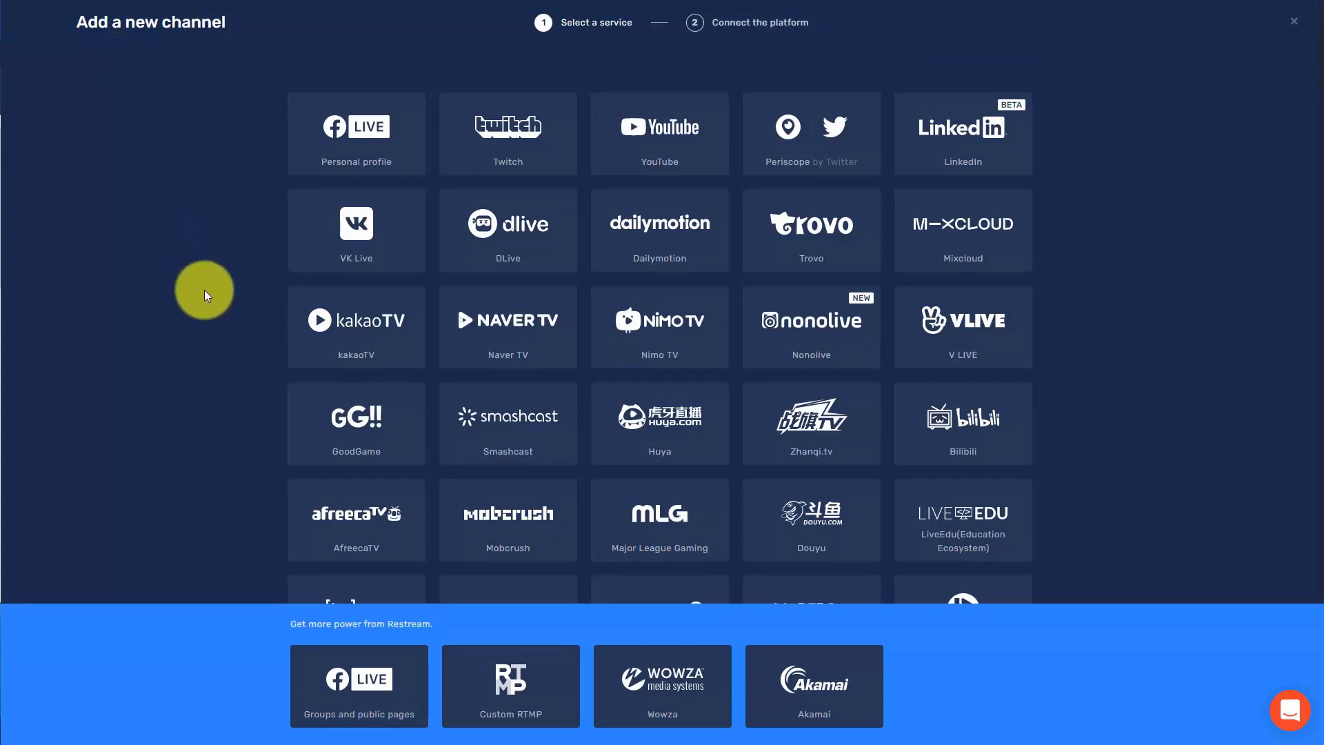
pyautogui.click(368, 698)
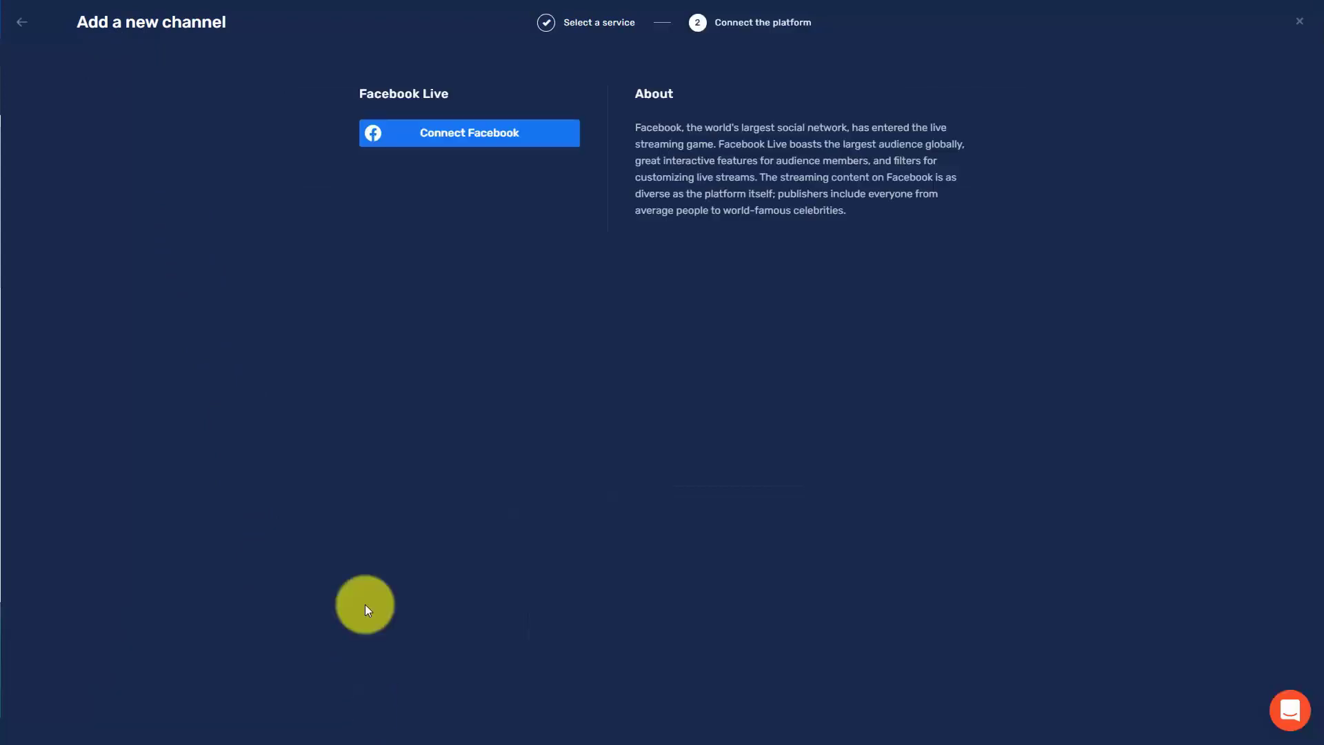
pyautogui.click(471, 134)
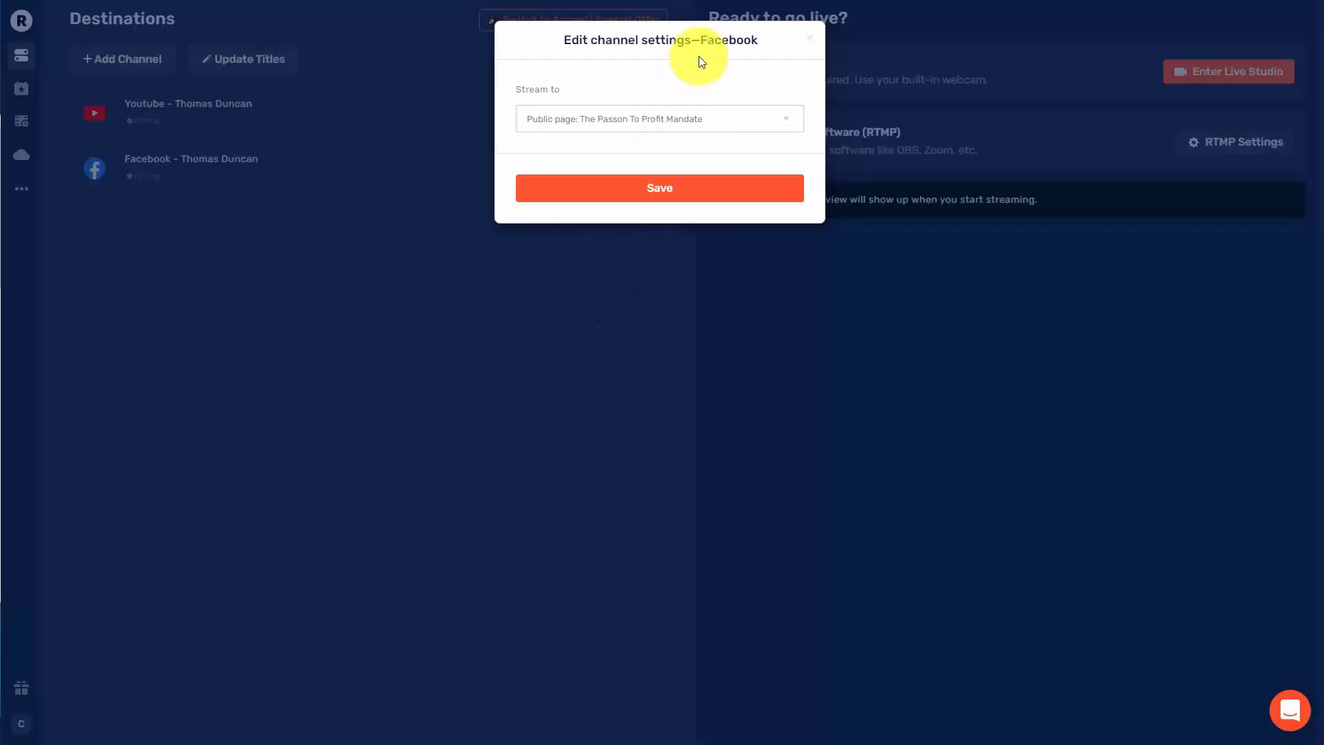
pyautogui.click(664, 190)
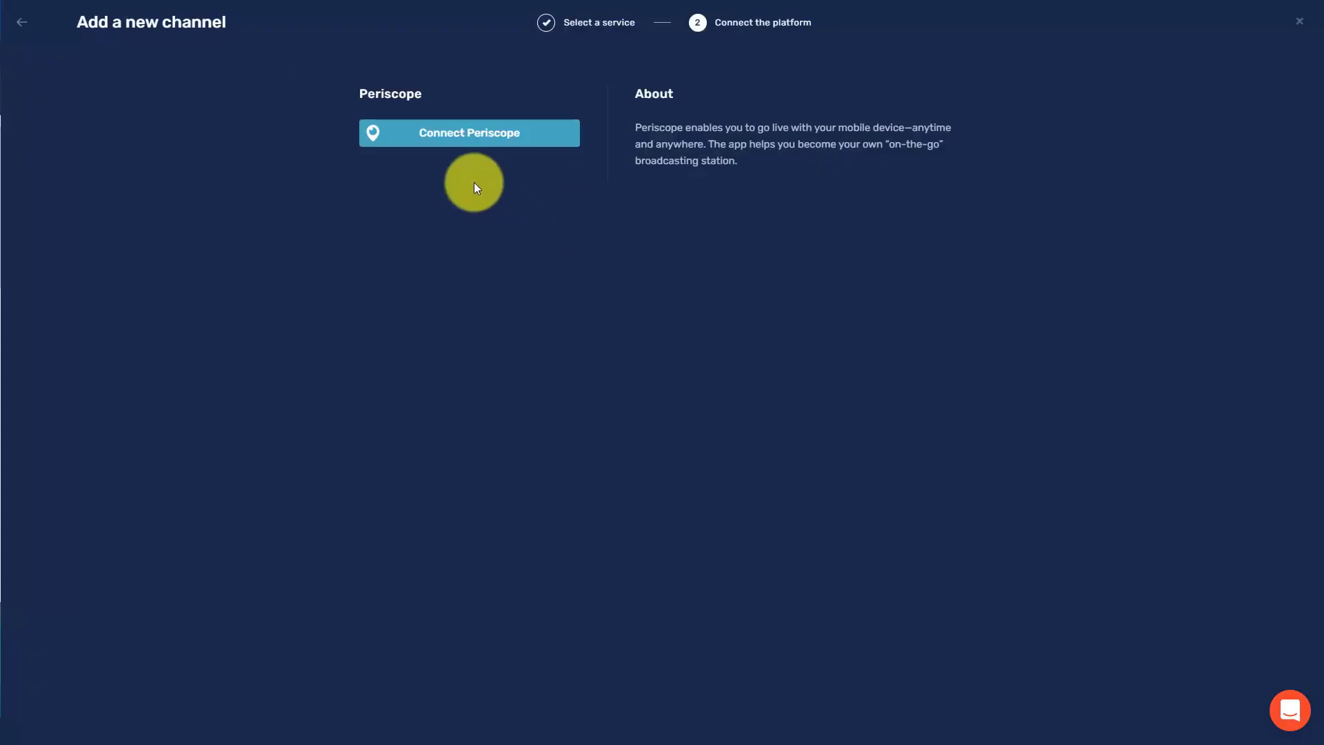
# Connect a Periscope channel by logging in to Periscope and authorizing Restream.io
pyautogui.click(464, 138)
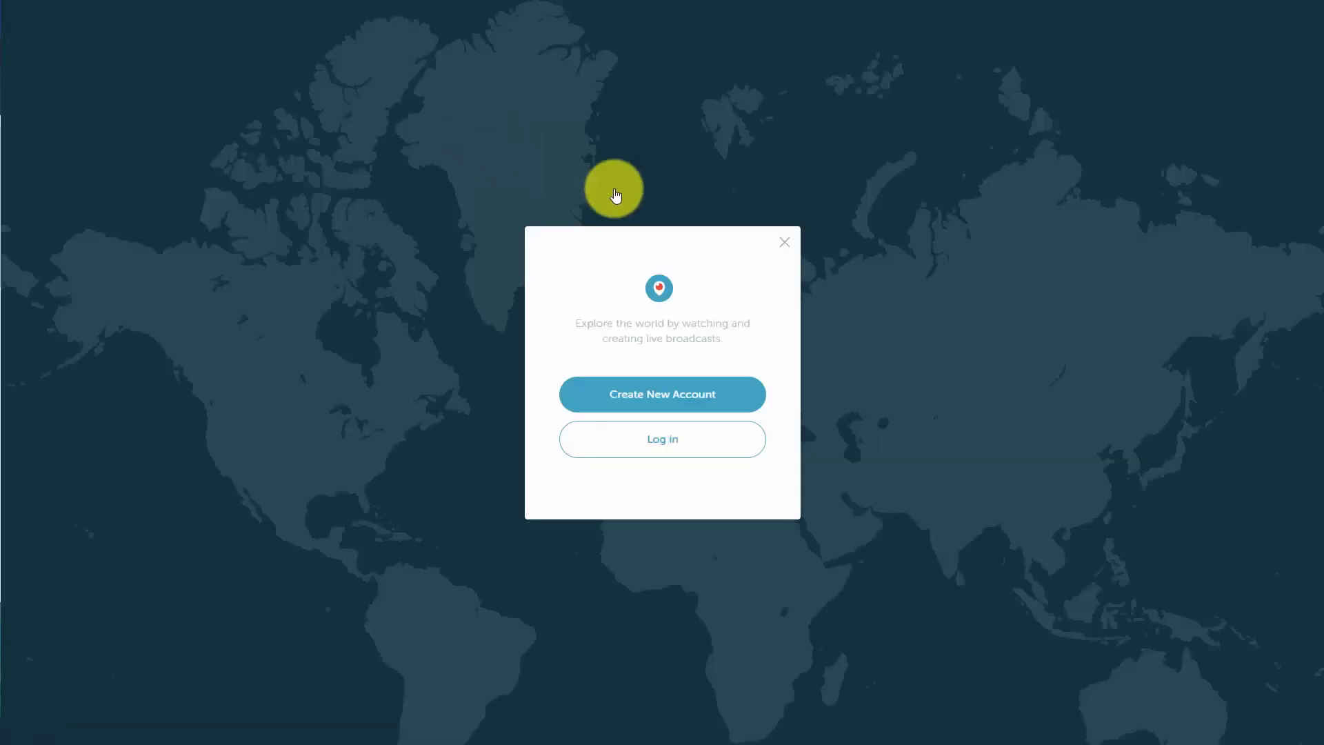
pyautogui.click(607, 437)
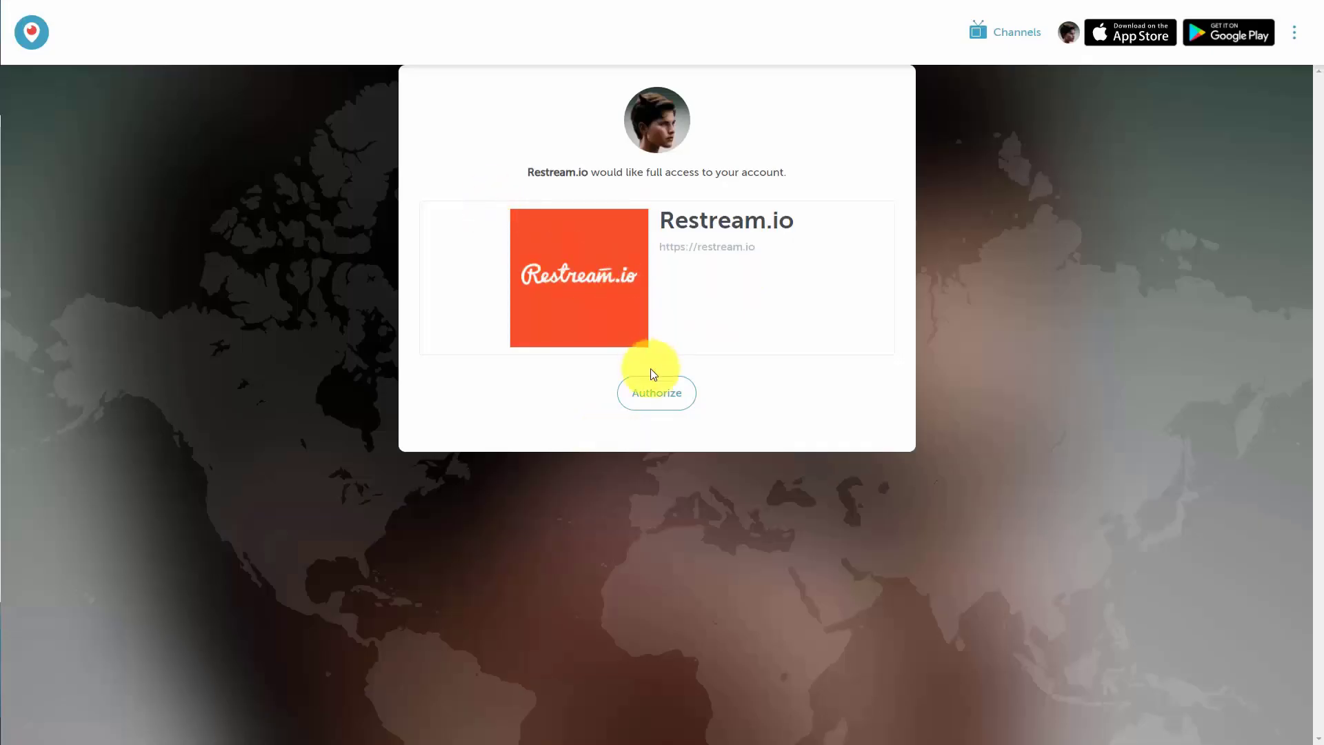
pyautogui.click(651, 402)
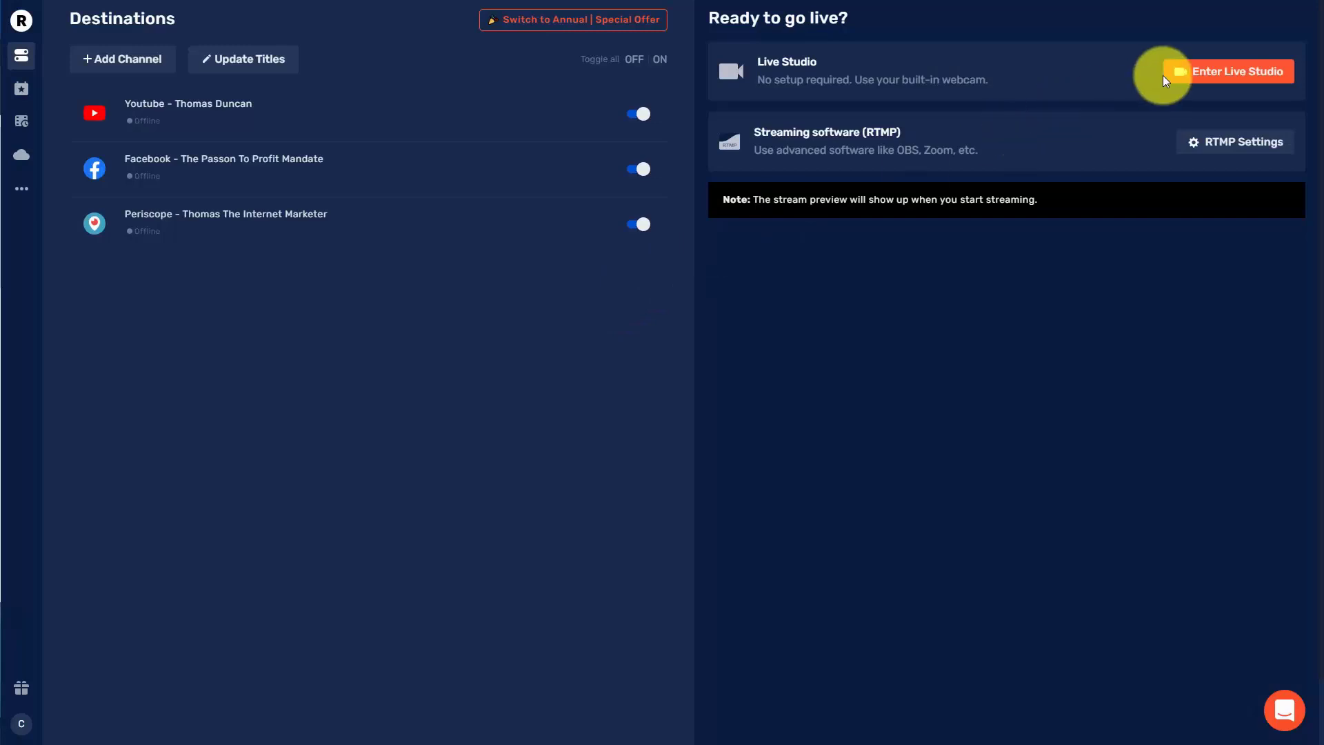
# Enter Restream's Live Studio and go live with the shared screen and the name caption
pyautogui.click(1212, 74)
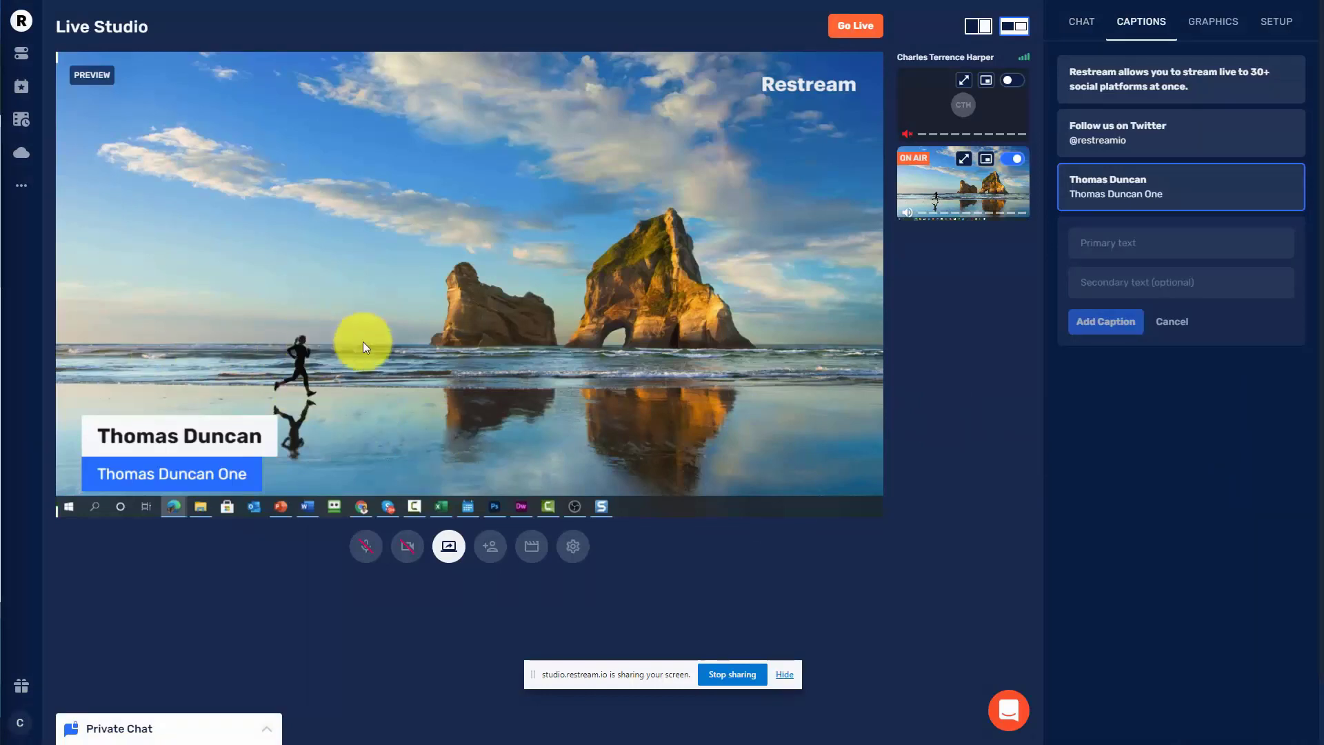
pyautogui.click(855, 26)
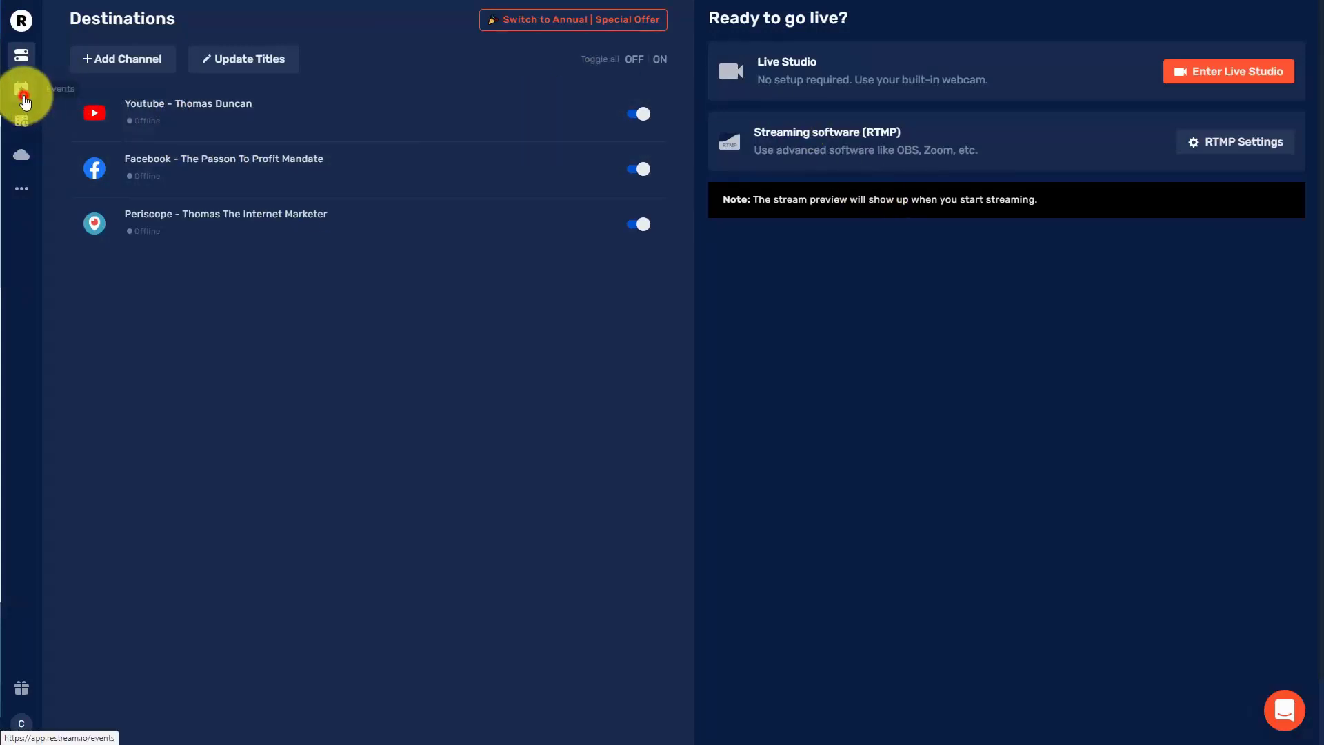
# Schedule a live event titled LIVE VIDEO SESSION Tutorials, described "How to create live videos", for Nov 11, 2020, 07:35 PM, with an uploaded thumbnail
pyautogui.click(24, 96)
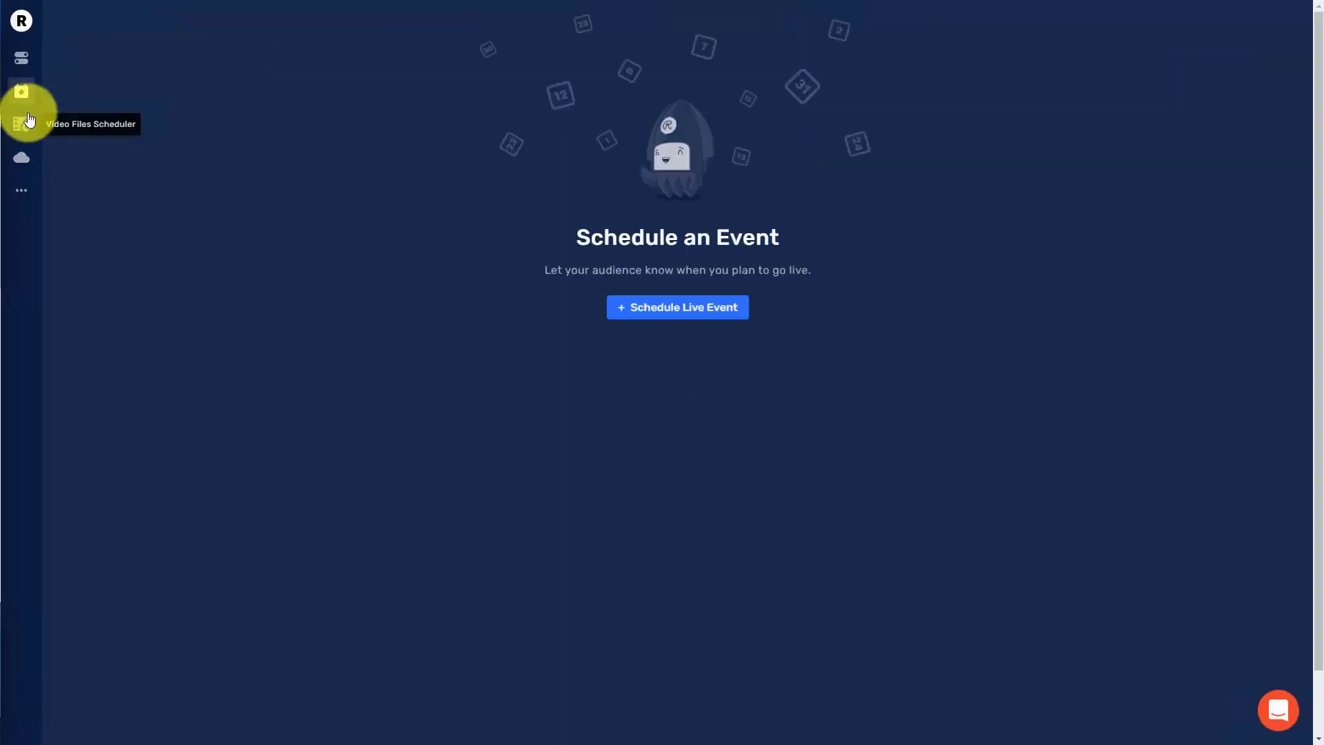
pyautogui.click(652, 315)
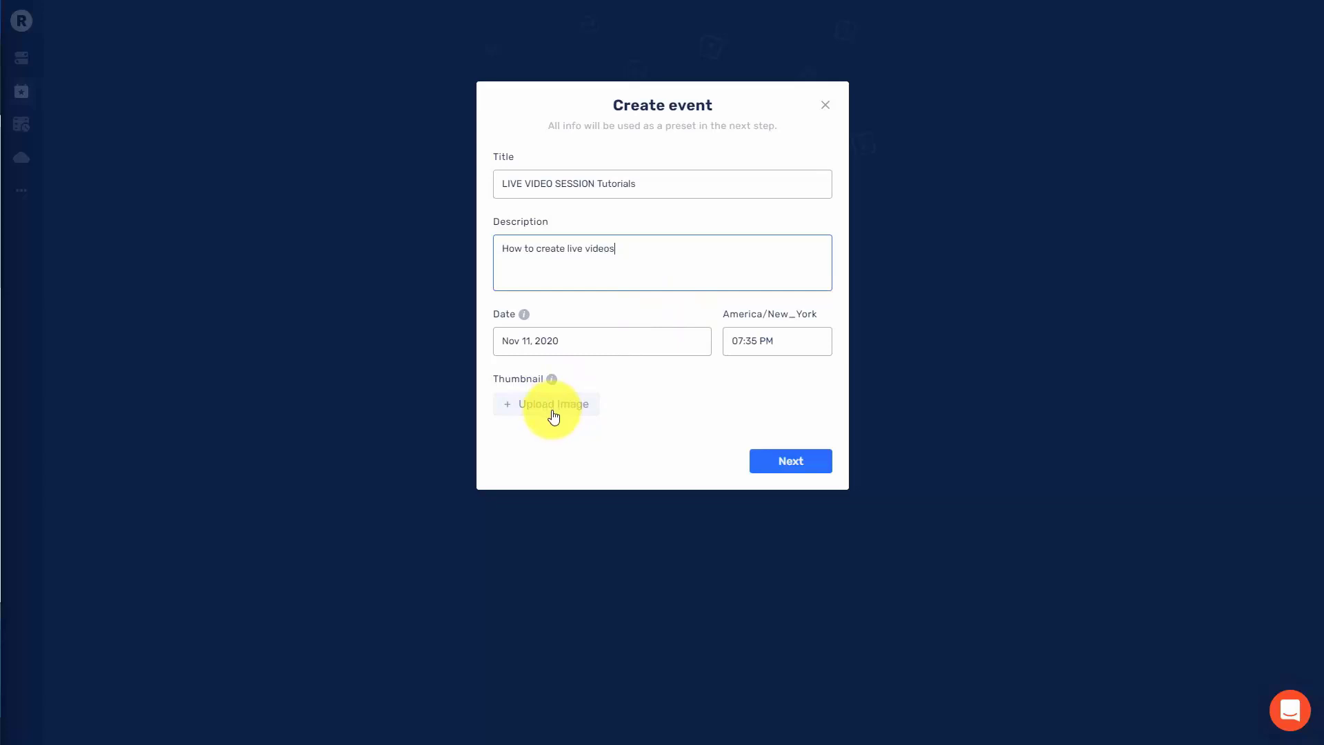
pyautogui.click(553, 406)
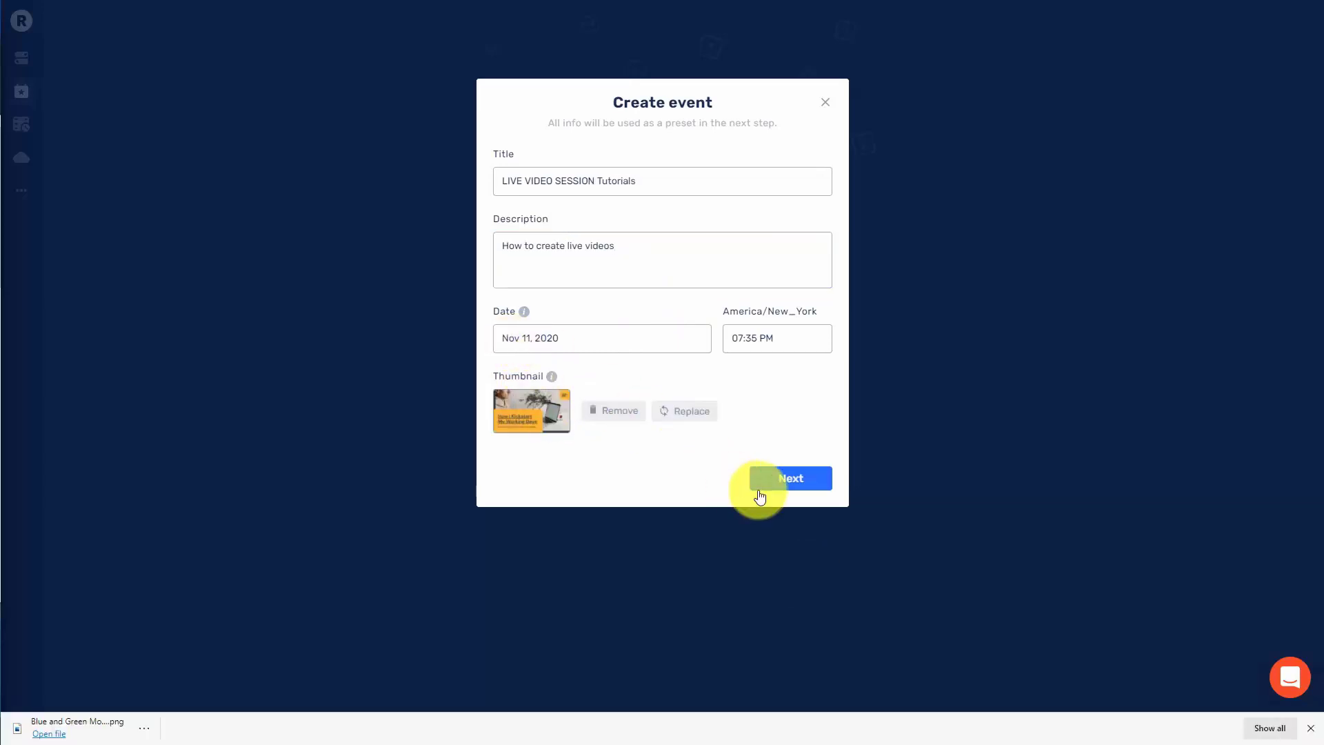
pyautogui.click(787, 476)
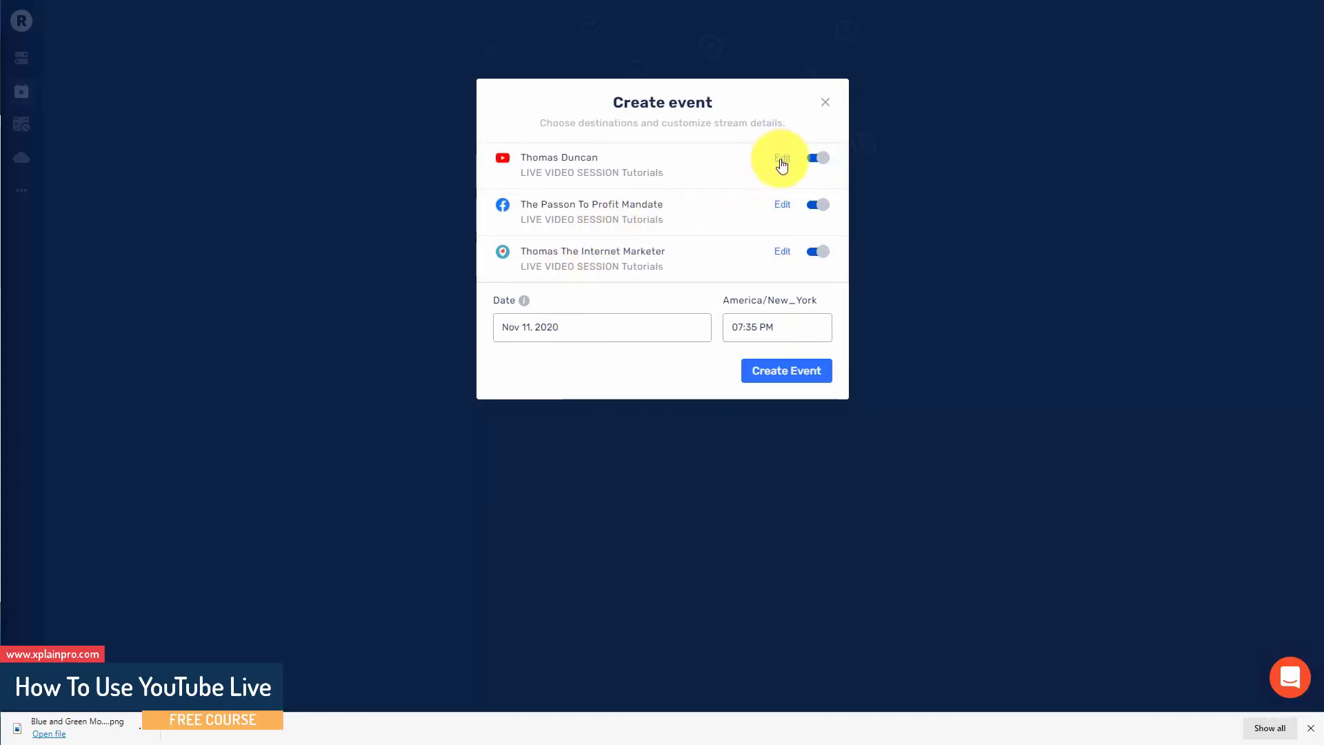
# Change the YouTube destination's title to LIVE VIDEO SESSION Tutorials #7 and create the event
pyautogui.click(781, 160)
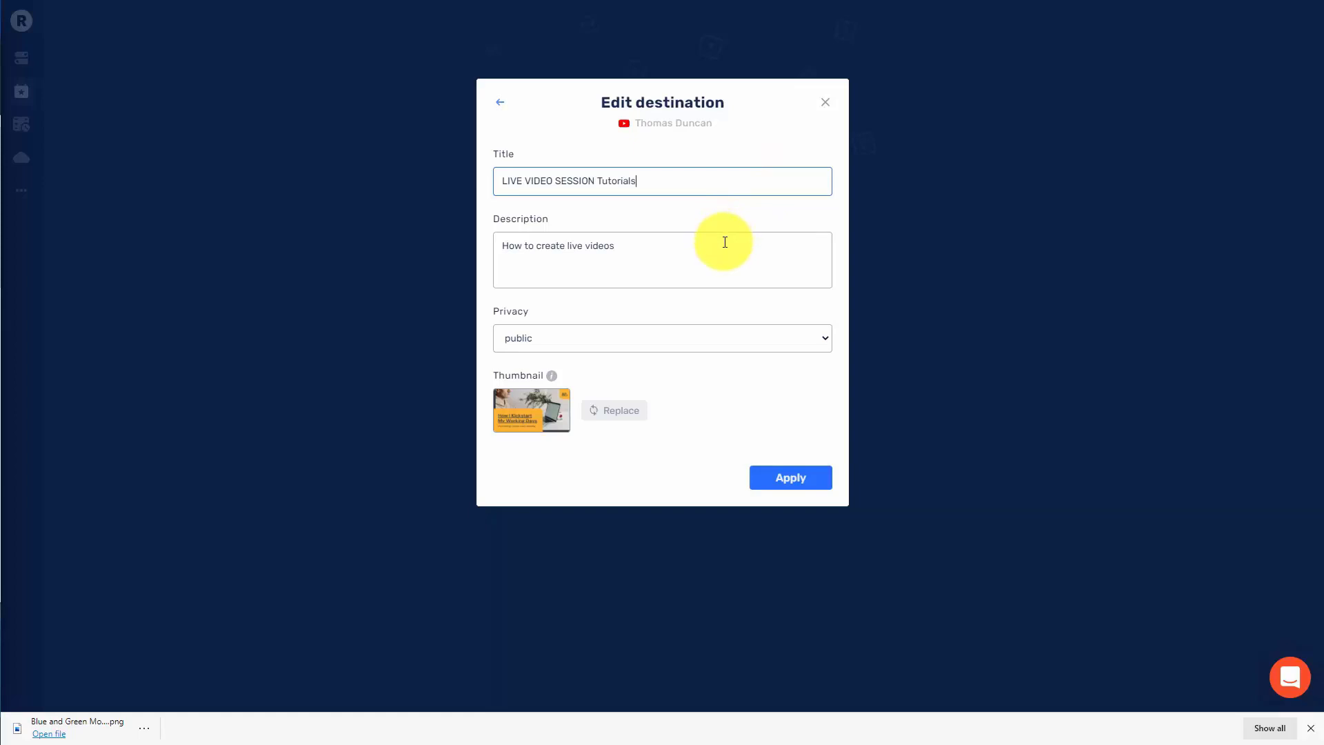
pyautogui.write('#7')
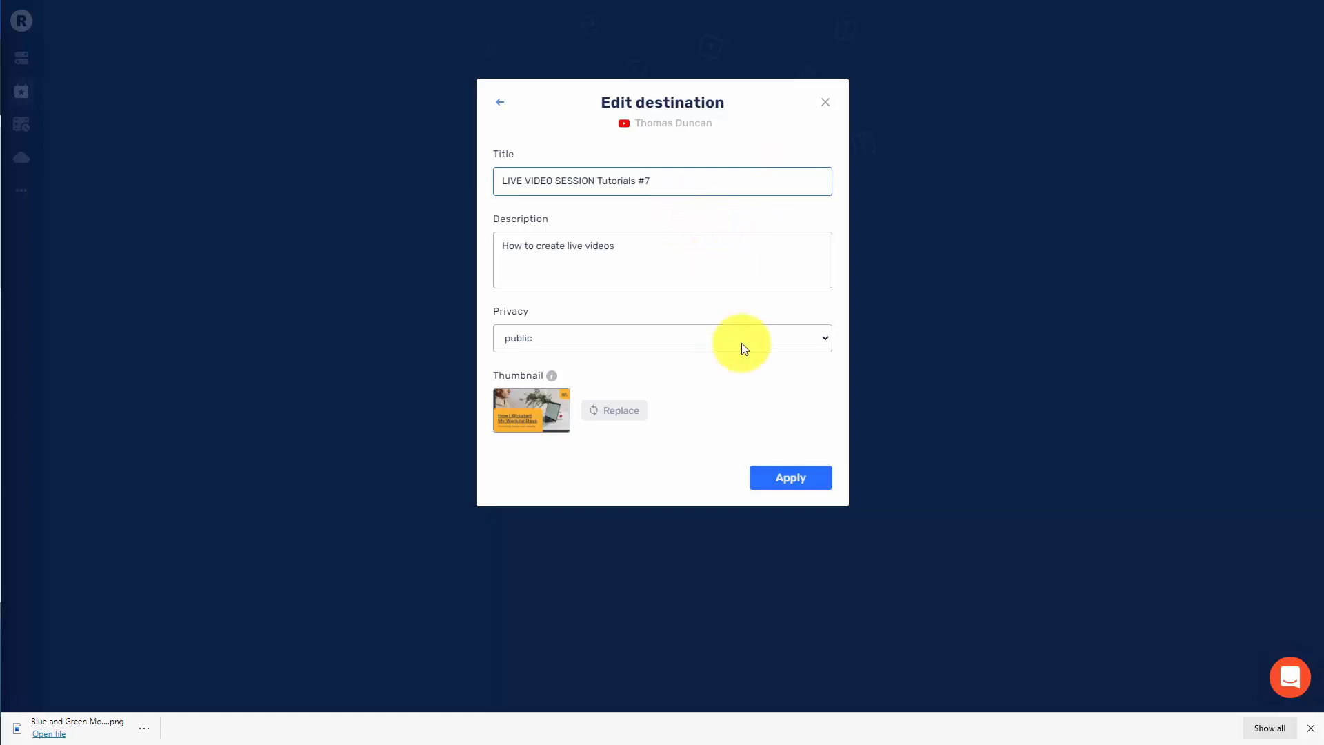
pyautogui.click(793, 478)
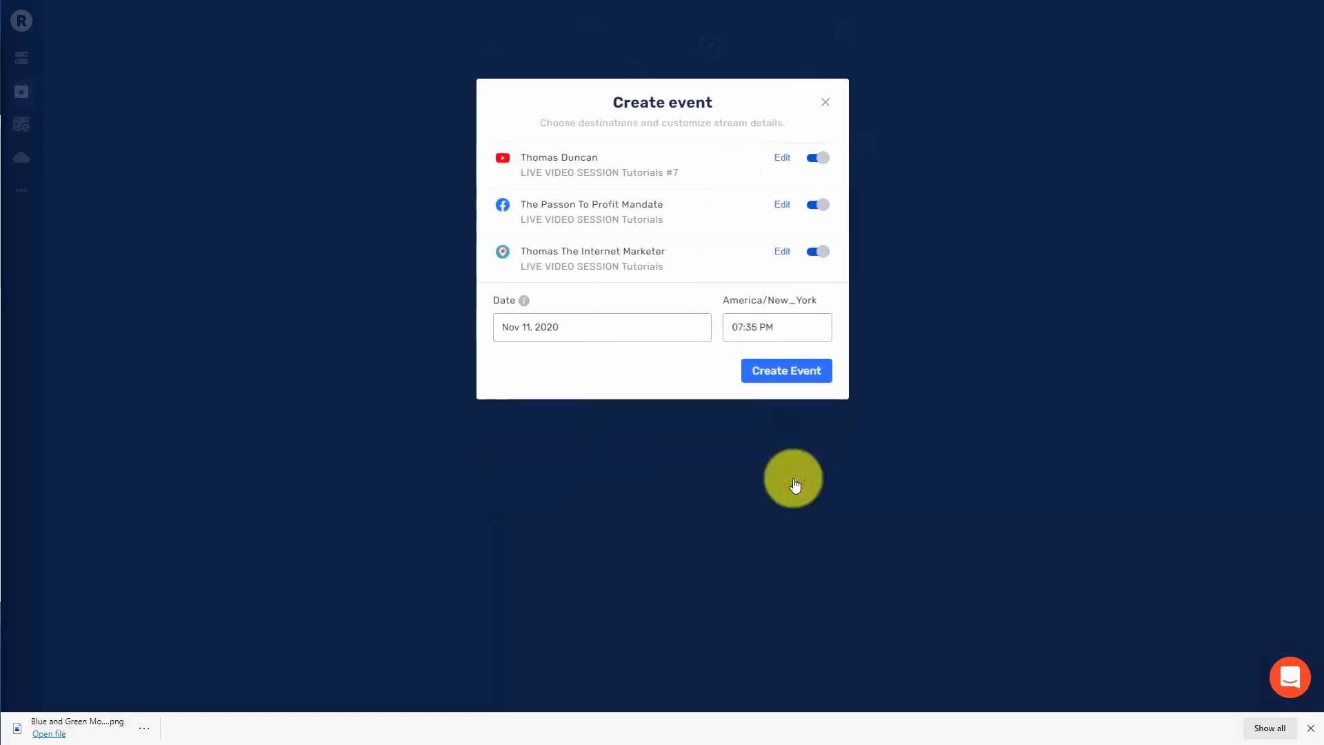
pyautogui.click(773, 370)
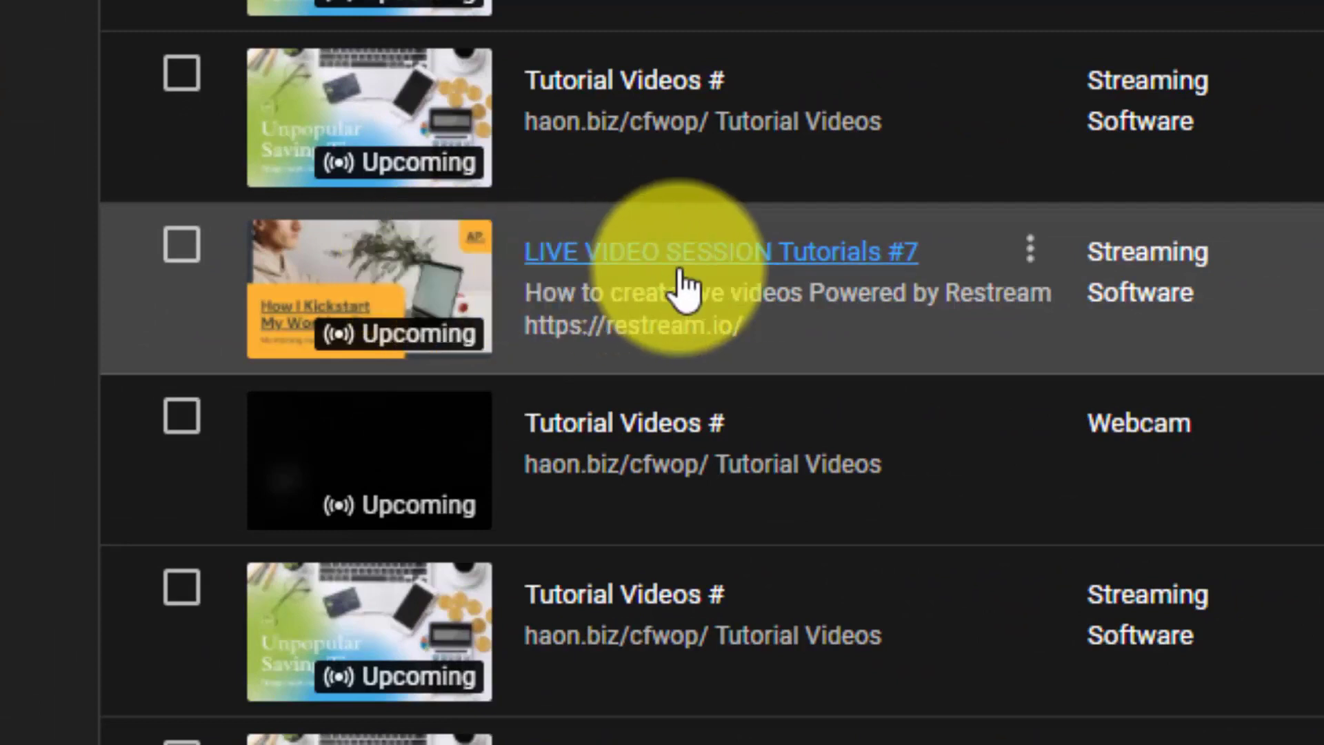
# Switch to YouTube Studio, mark the LIVE VIDEO SESSION Tutorials #7 stream as not made for kids, and save it
pyautogui.click(685, 279)
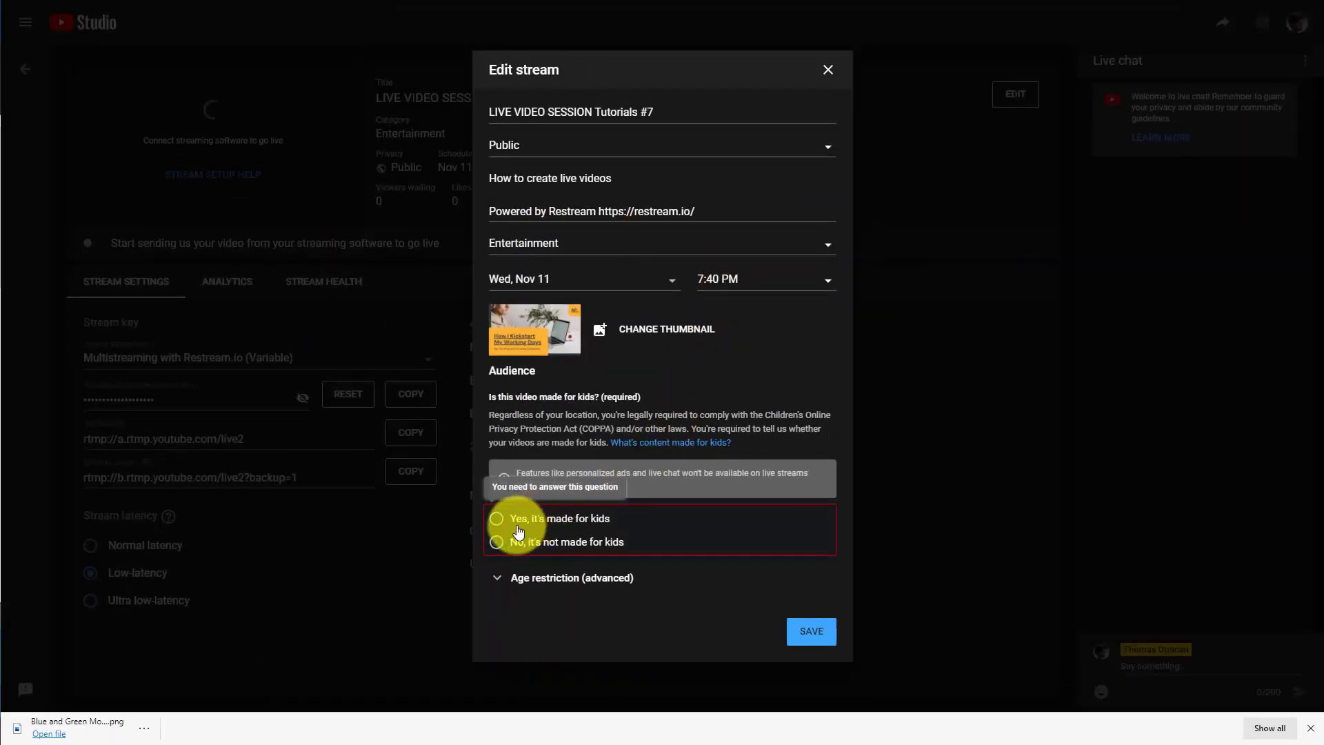
pyautogui.click(498, 543)
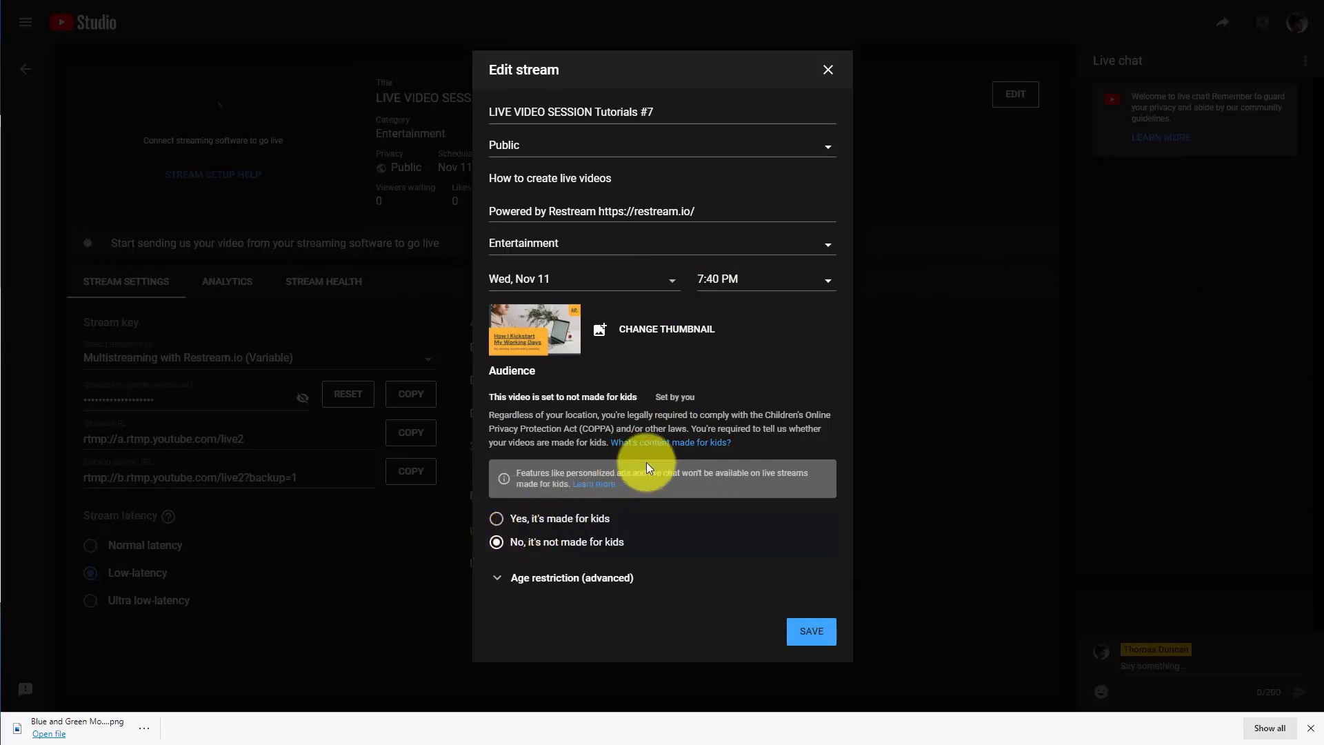
pyautogui.click(811, 632)
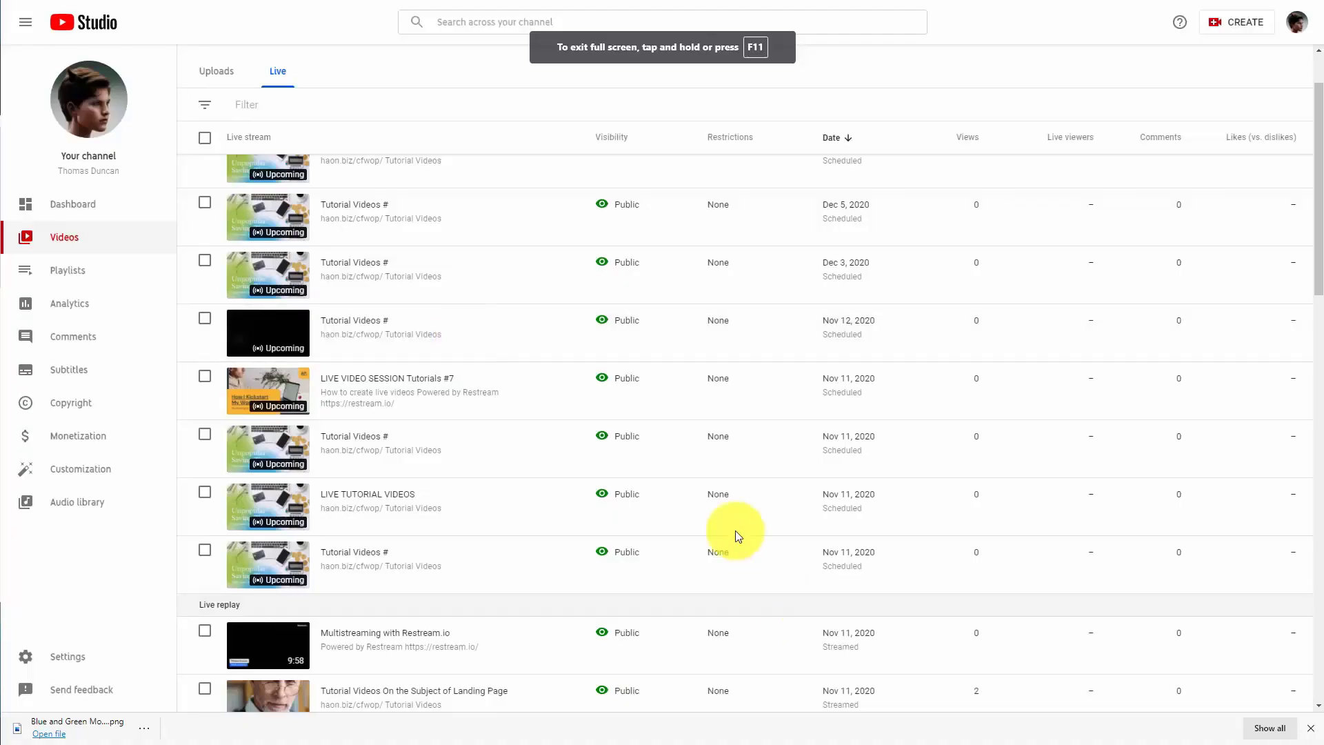
pyautogui.scroll(-1, 344, 391)
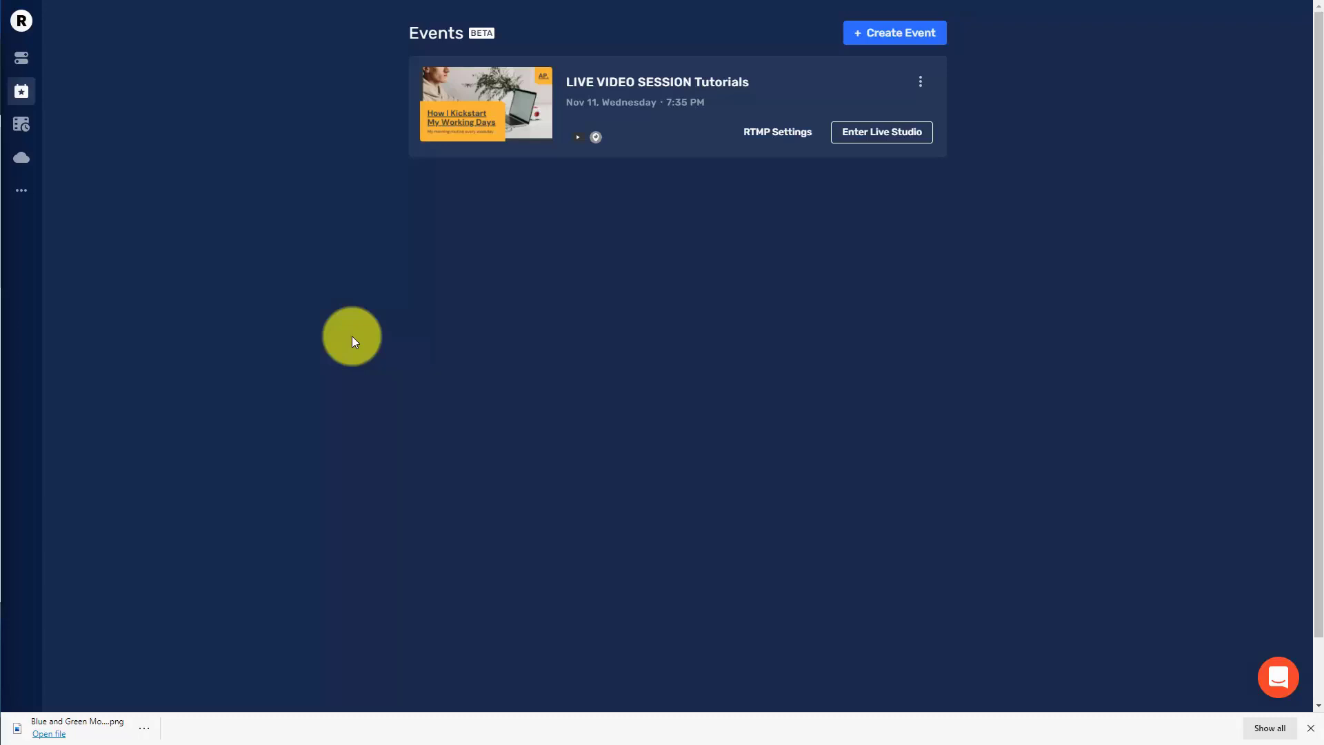
# Upload the video 1 - Overview to Restream's video files scheduler and refresh the page
pyautogui.click(20, 128)
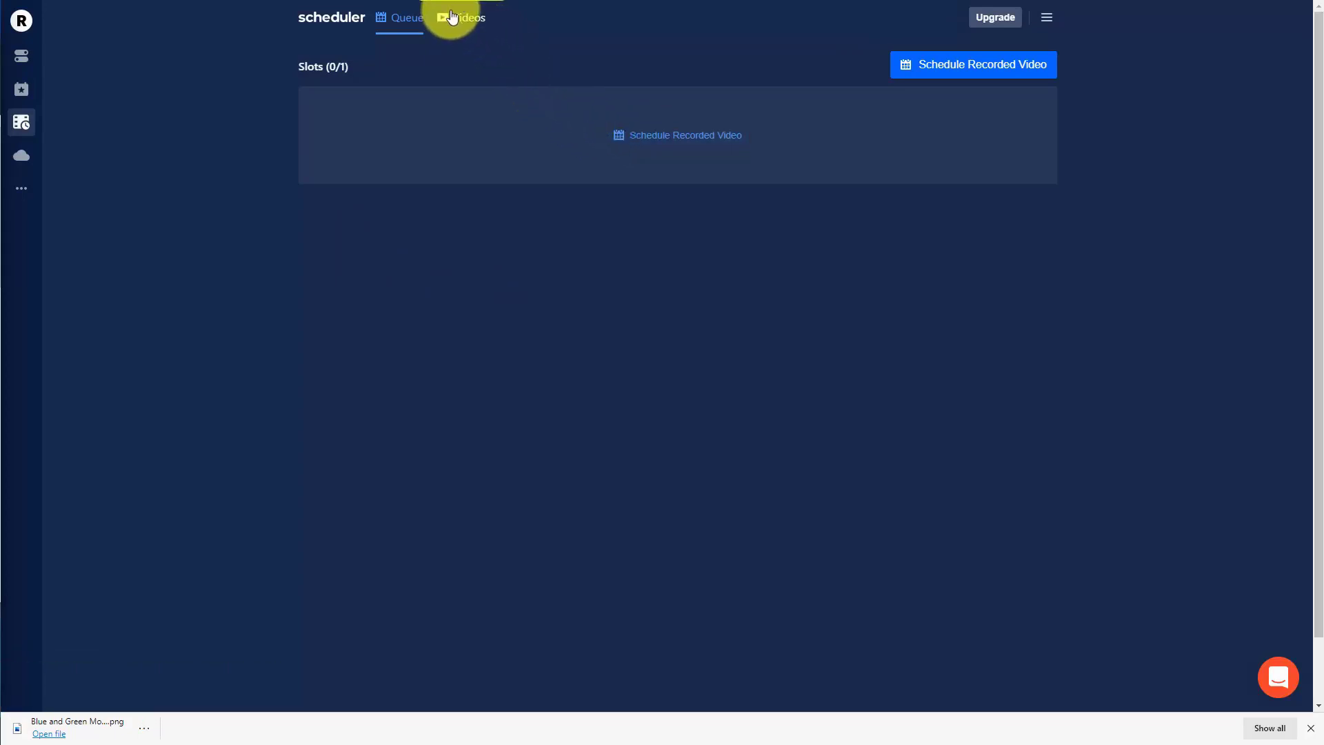
pyautogui.click(462, 21)
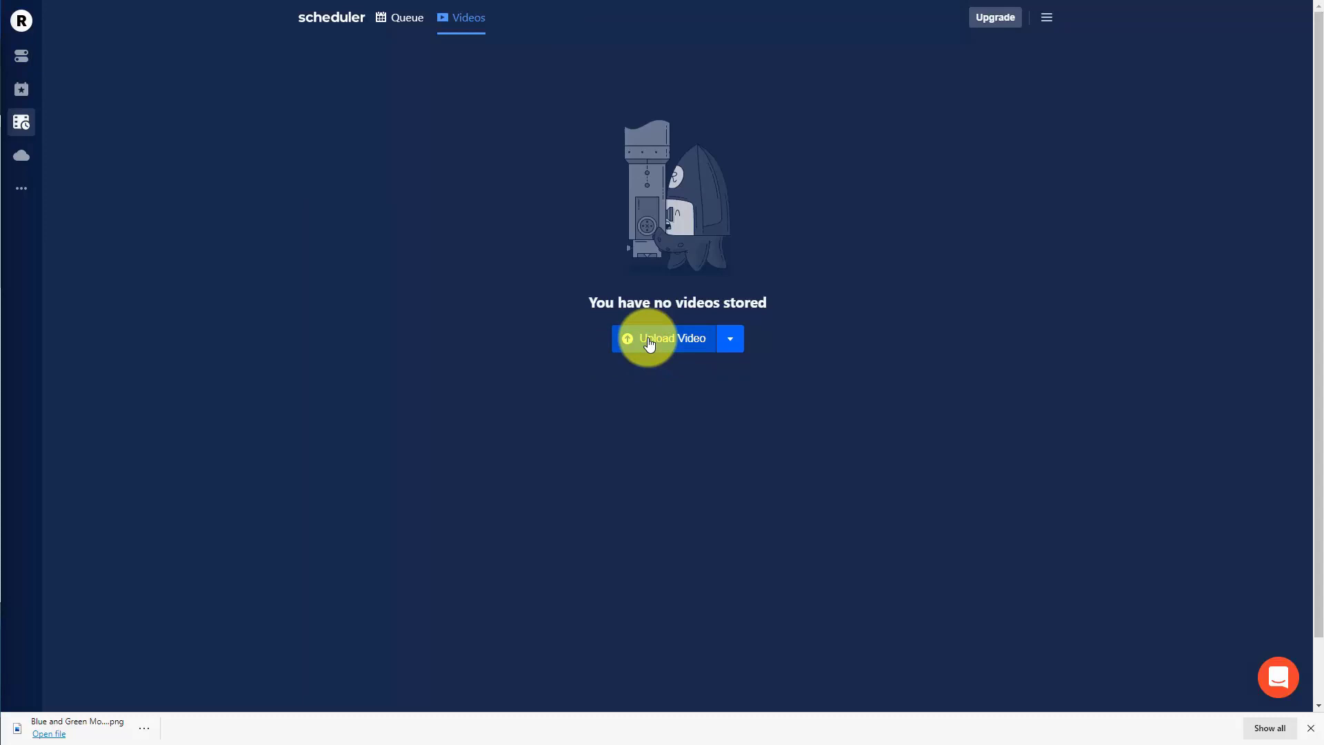
pyautogui.click(649, 341)
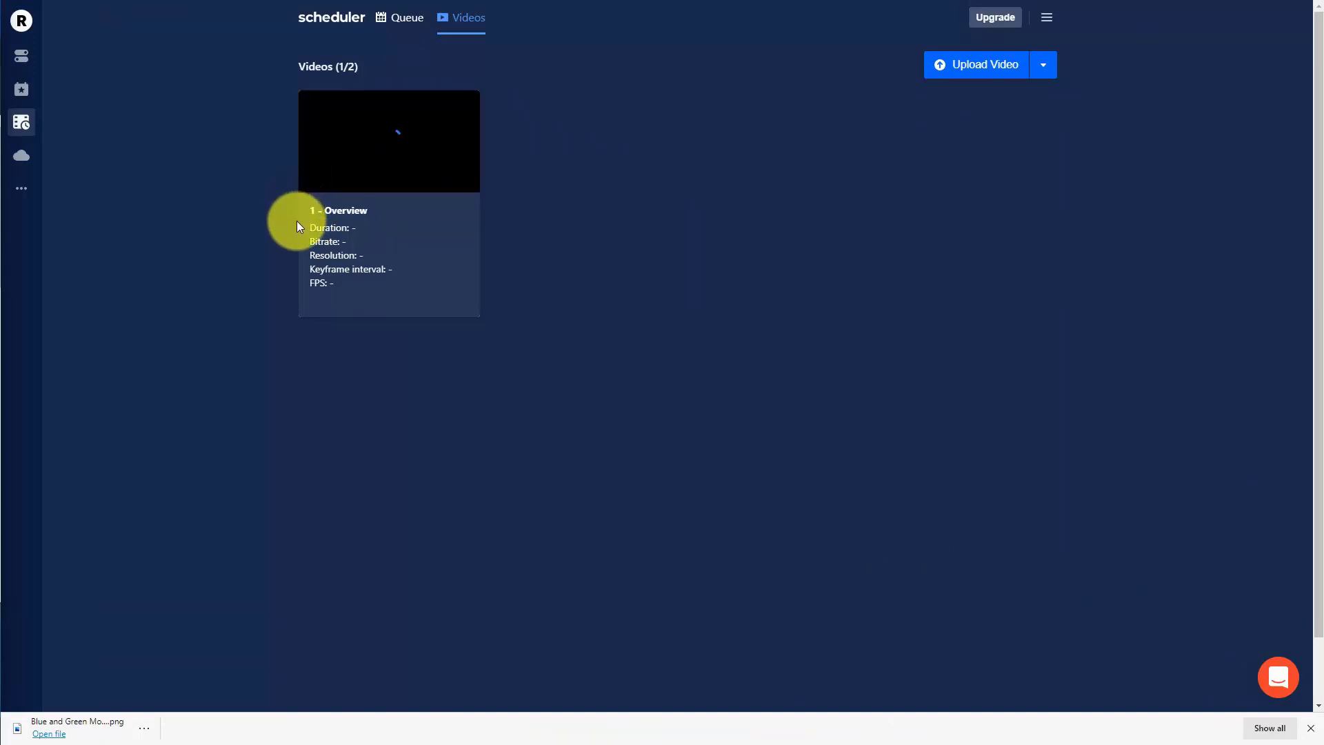
pyautogui.press('F5')
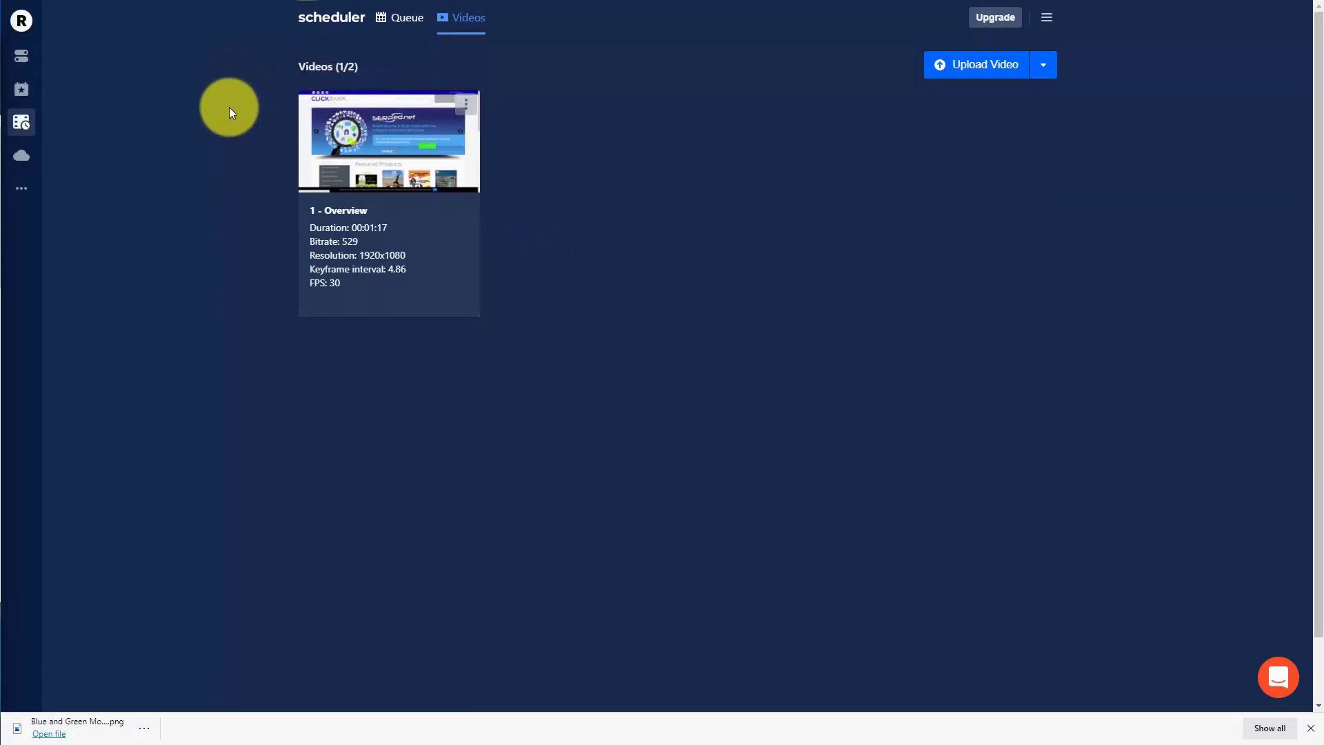
# Schedule the recorded video 1 - Overview for 2020-11-11 at 8:59 PM on the YouTube, Facebook and Periscope channels
pyautogui.click(398, 19)
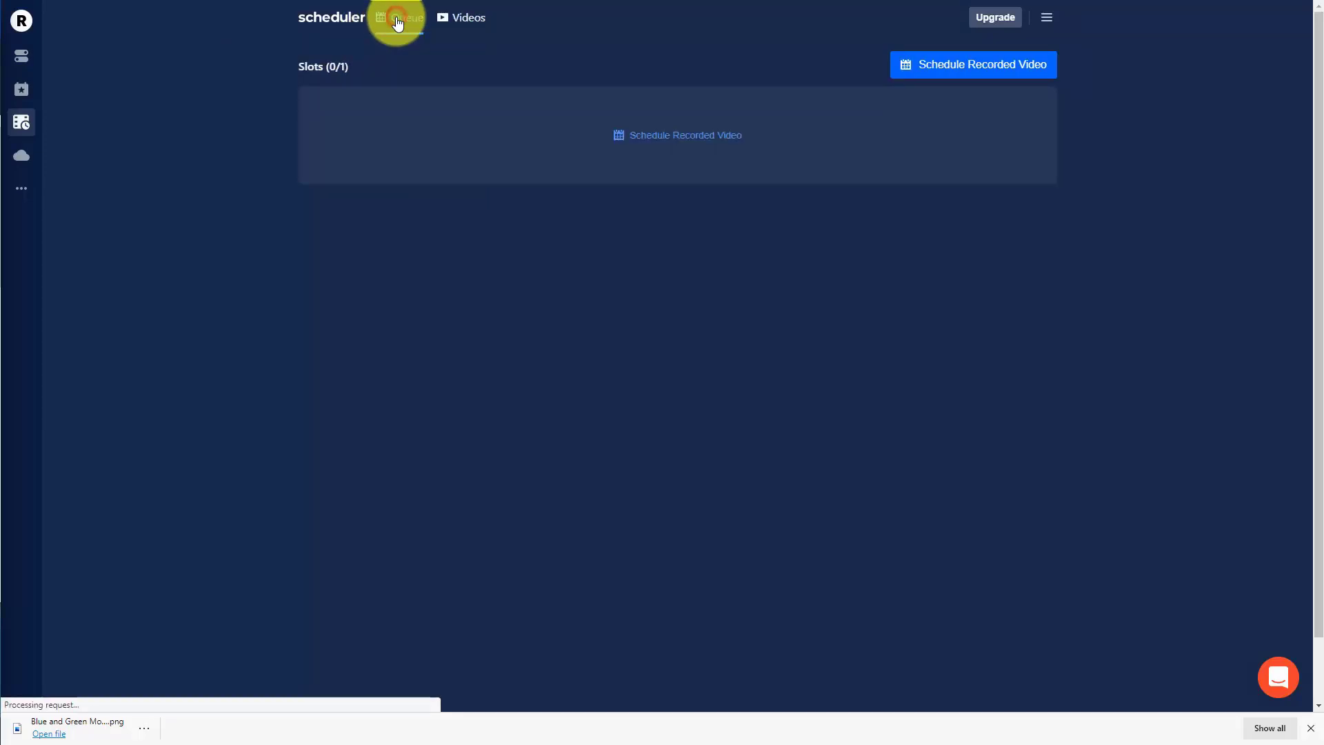
pyautogui.click(668, 142)
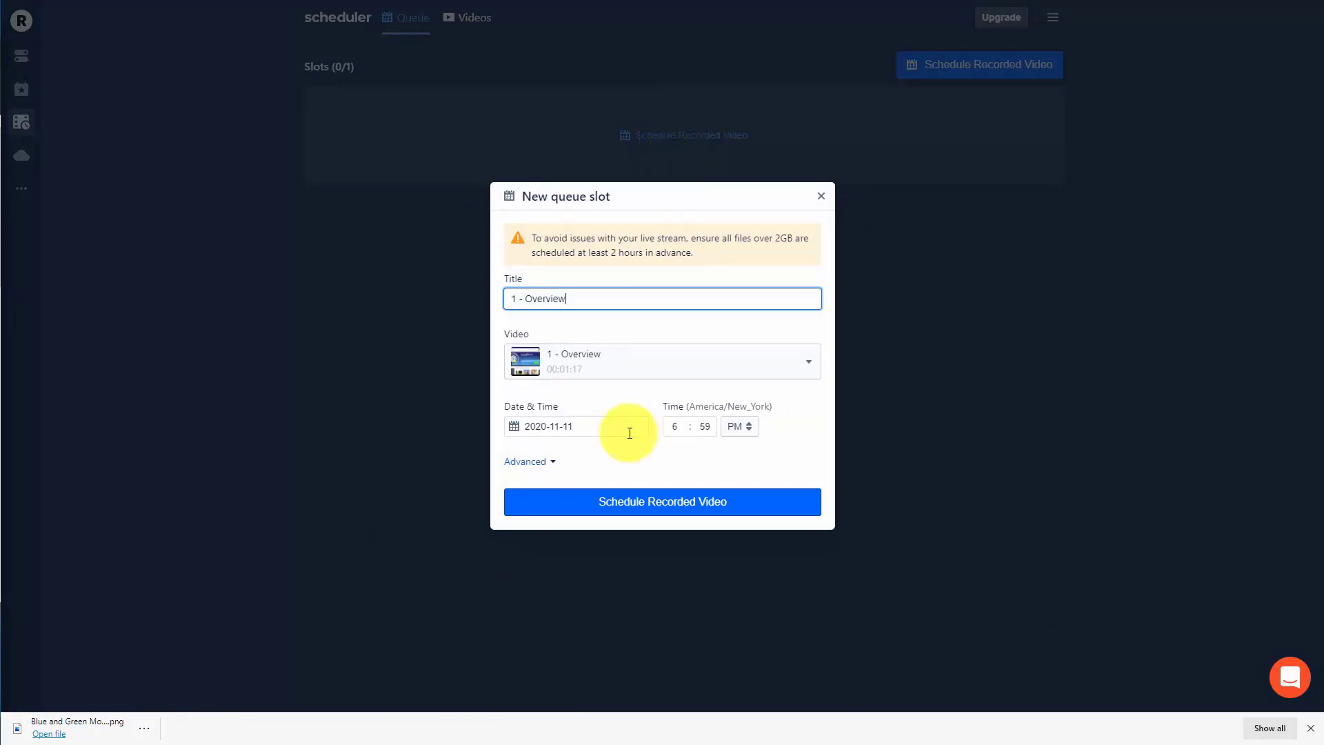
pyautogui.doubleClick(675, 427)
pyautogui.write('8')
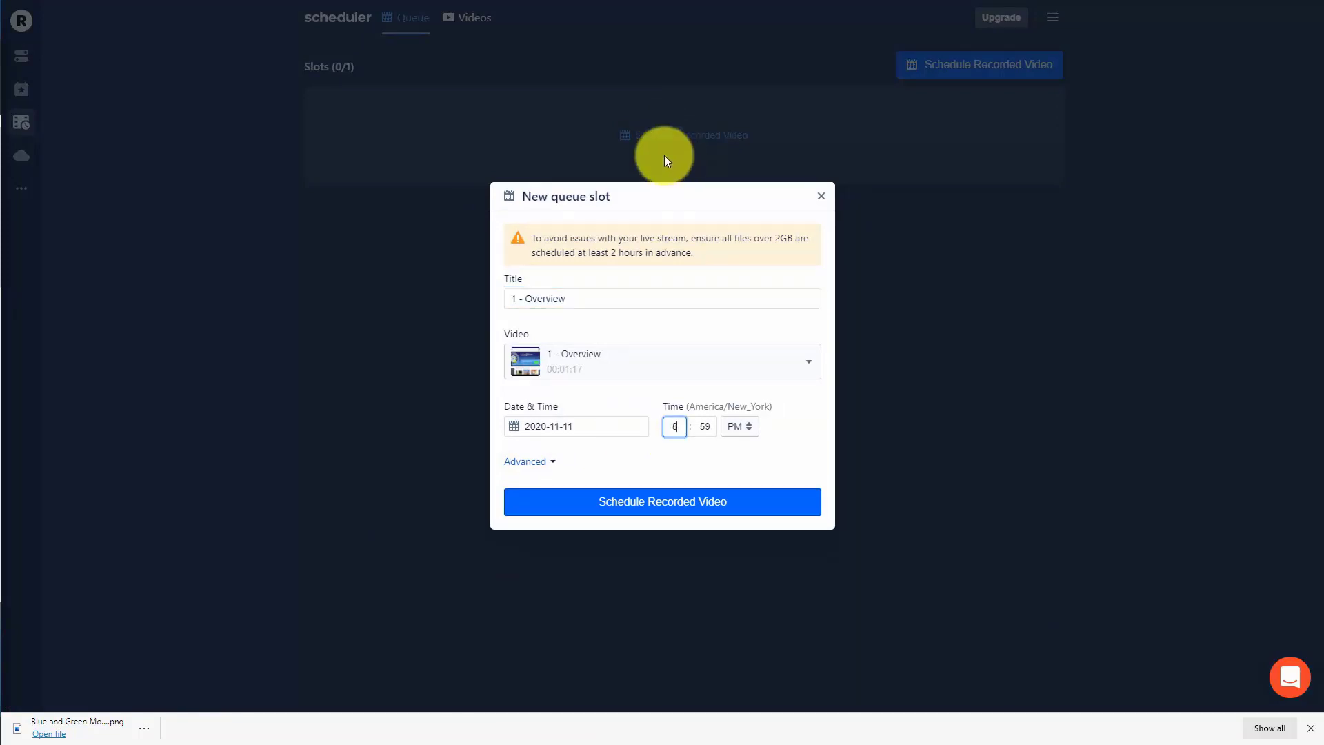
pyautogui.click(528, 462)
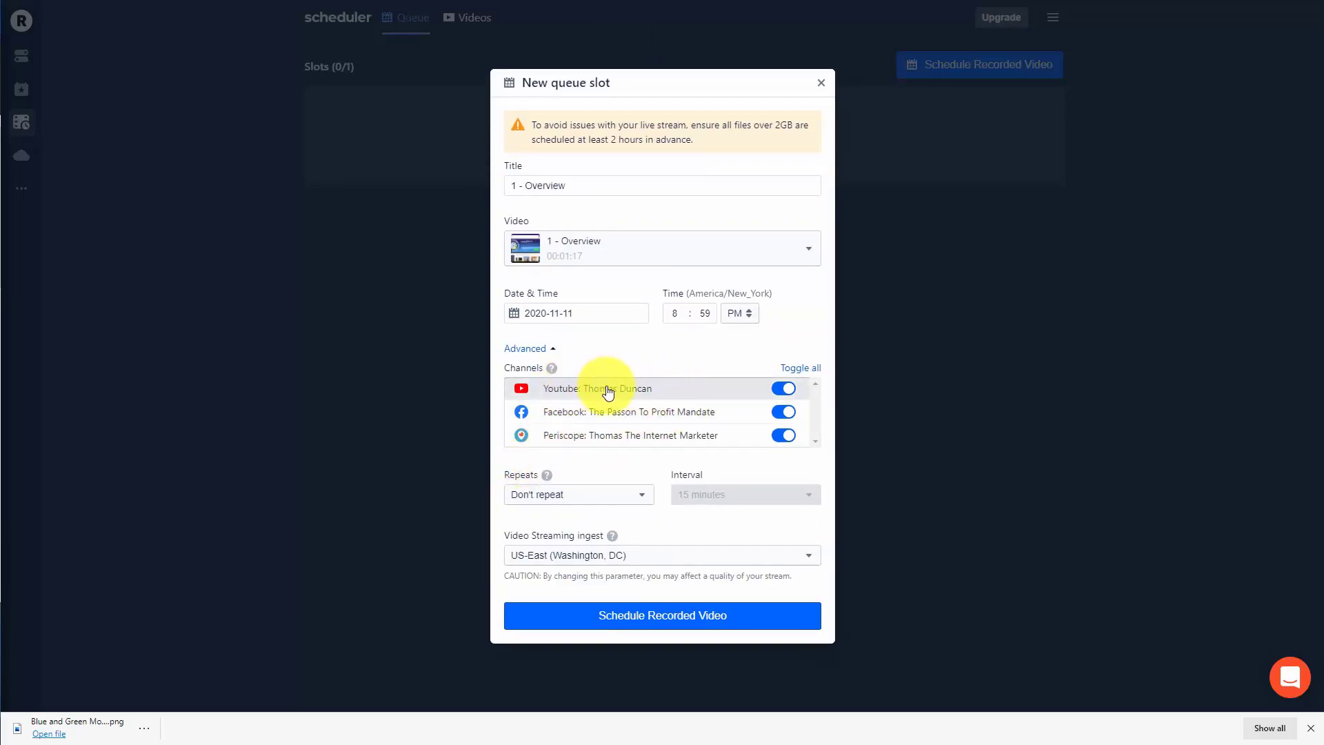
pyautogui.click(657, 619)
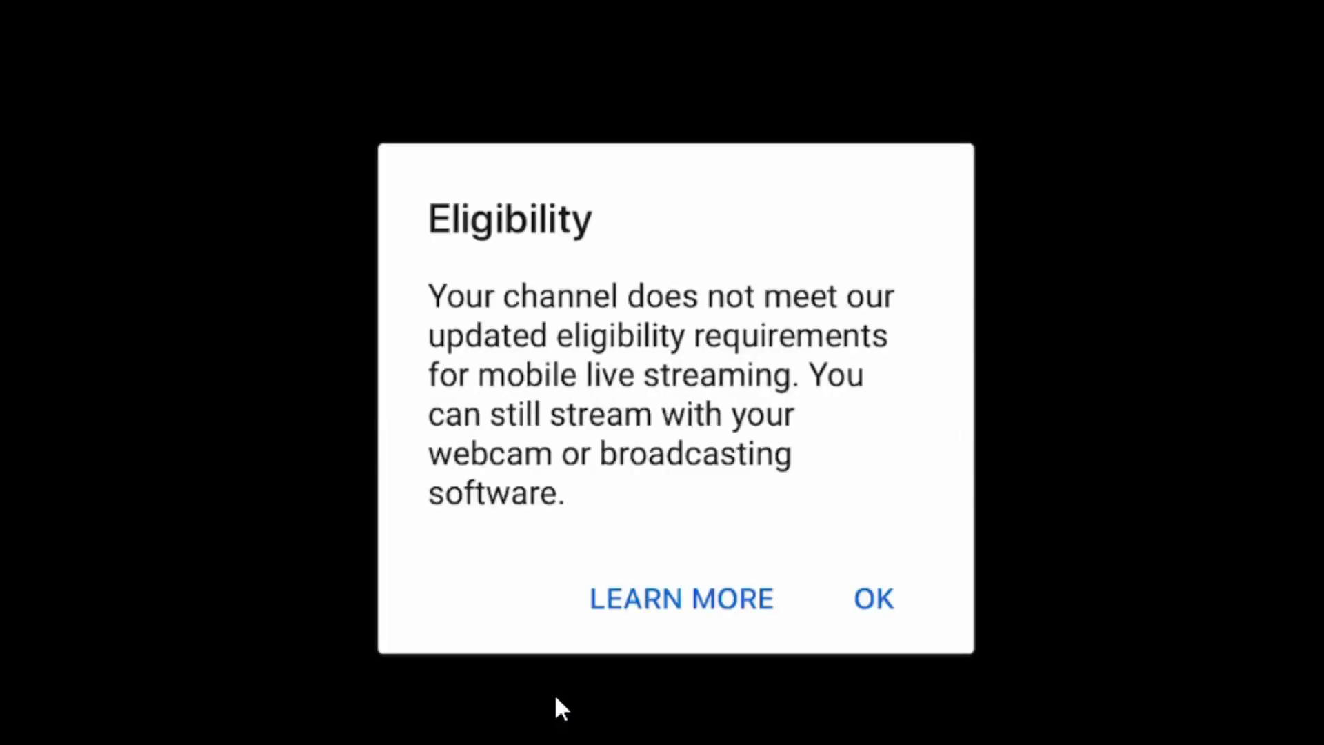
pyautogui.press('Right')
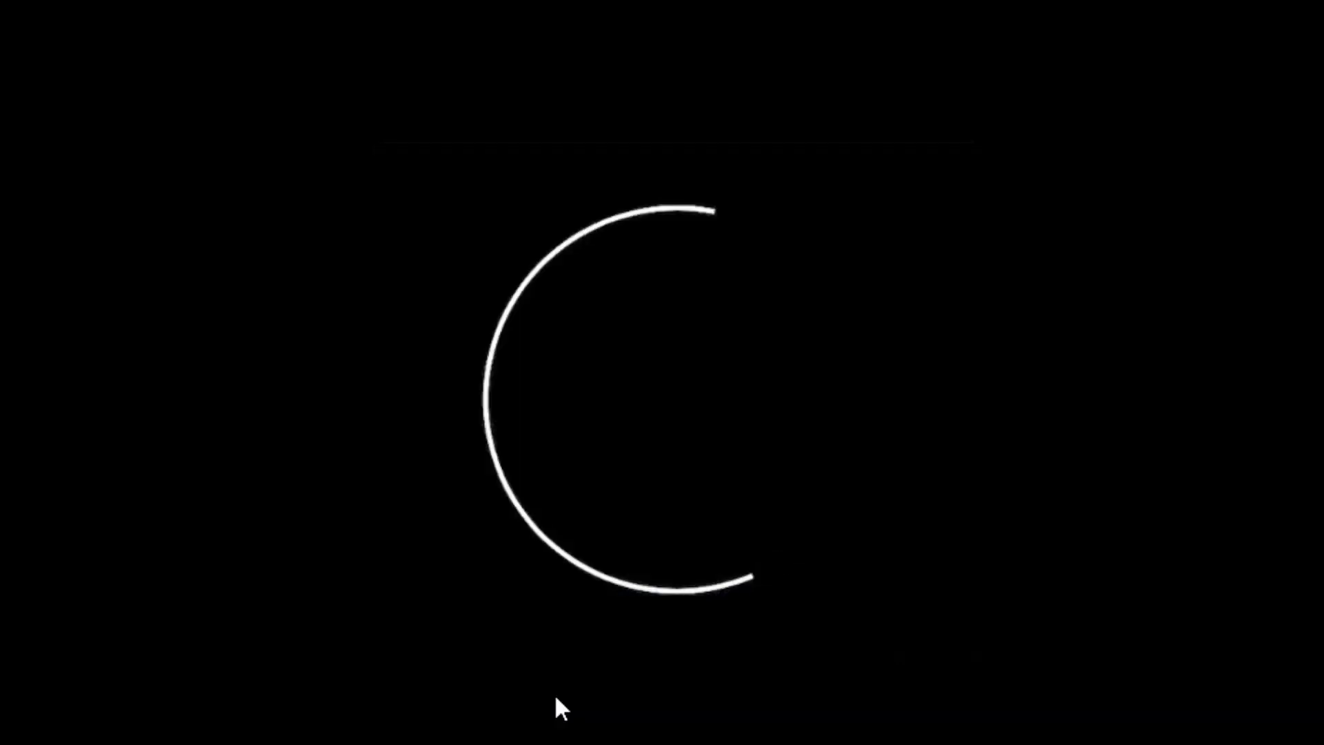